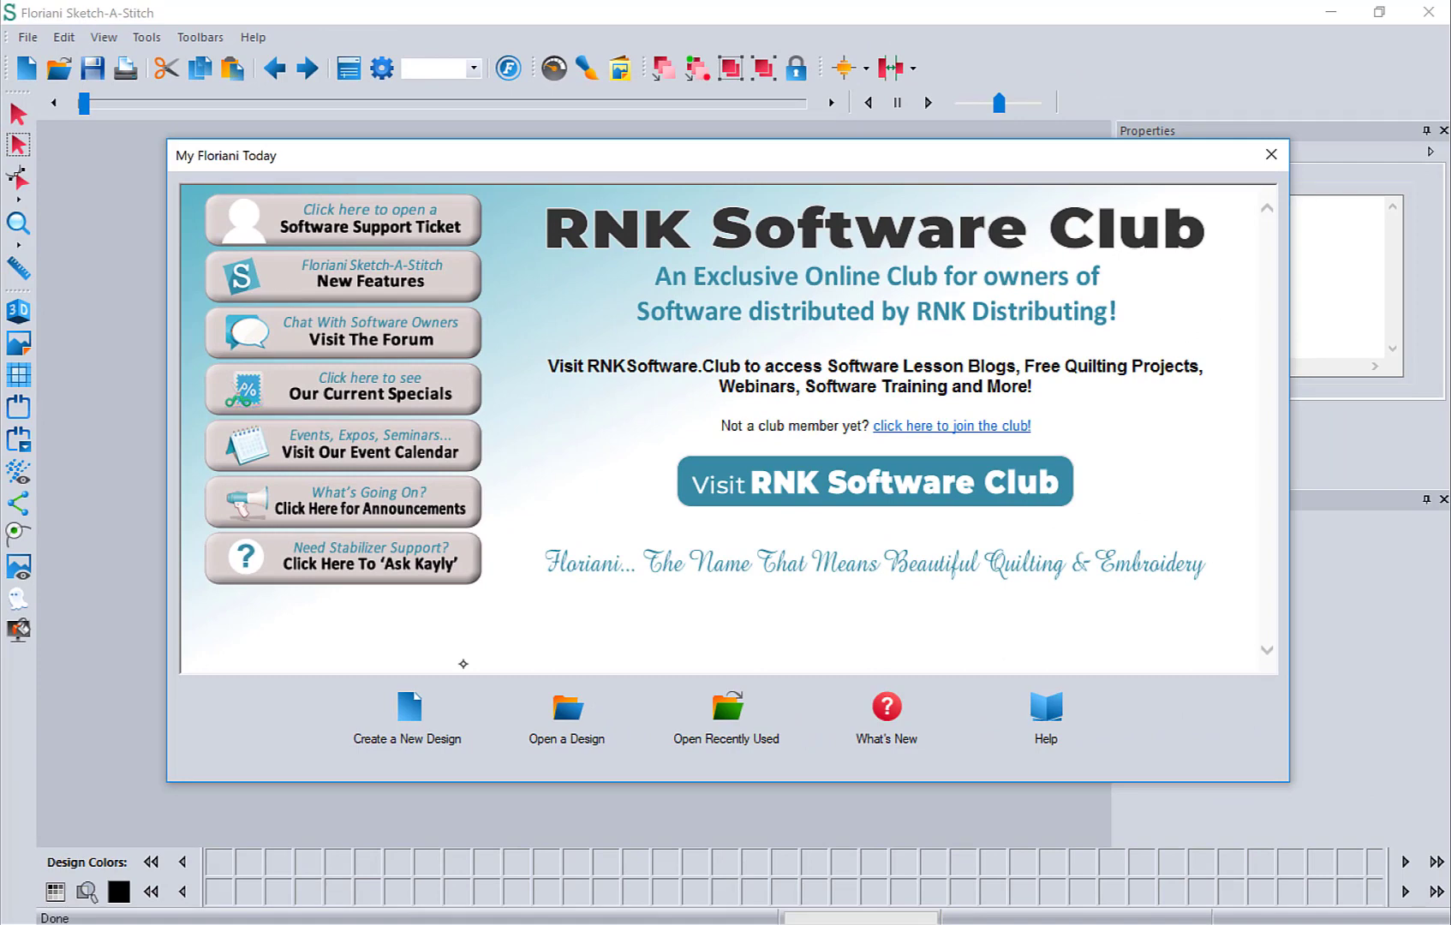
Step: Create a new design and load the wolf2 image from the Downloads folder as its backdrop
left_click(410, 733)
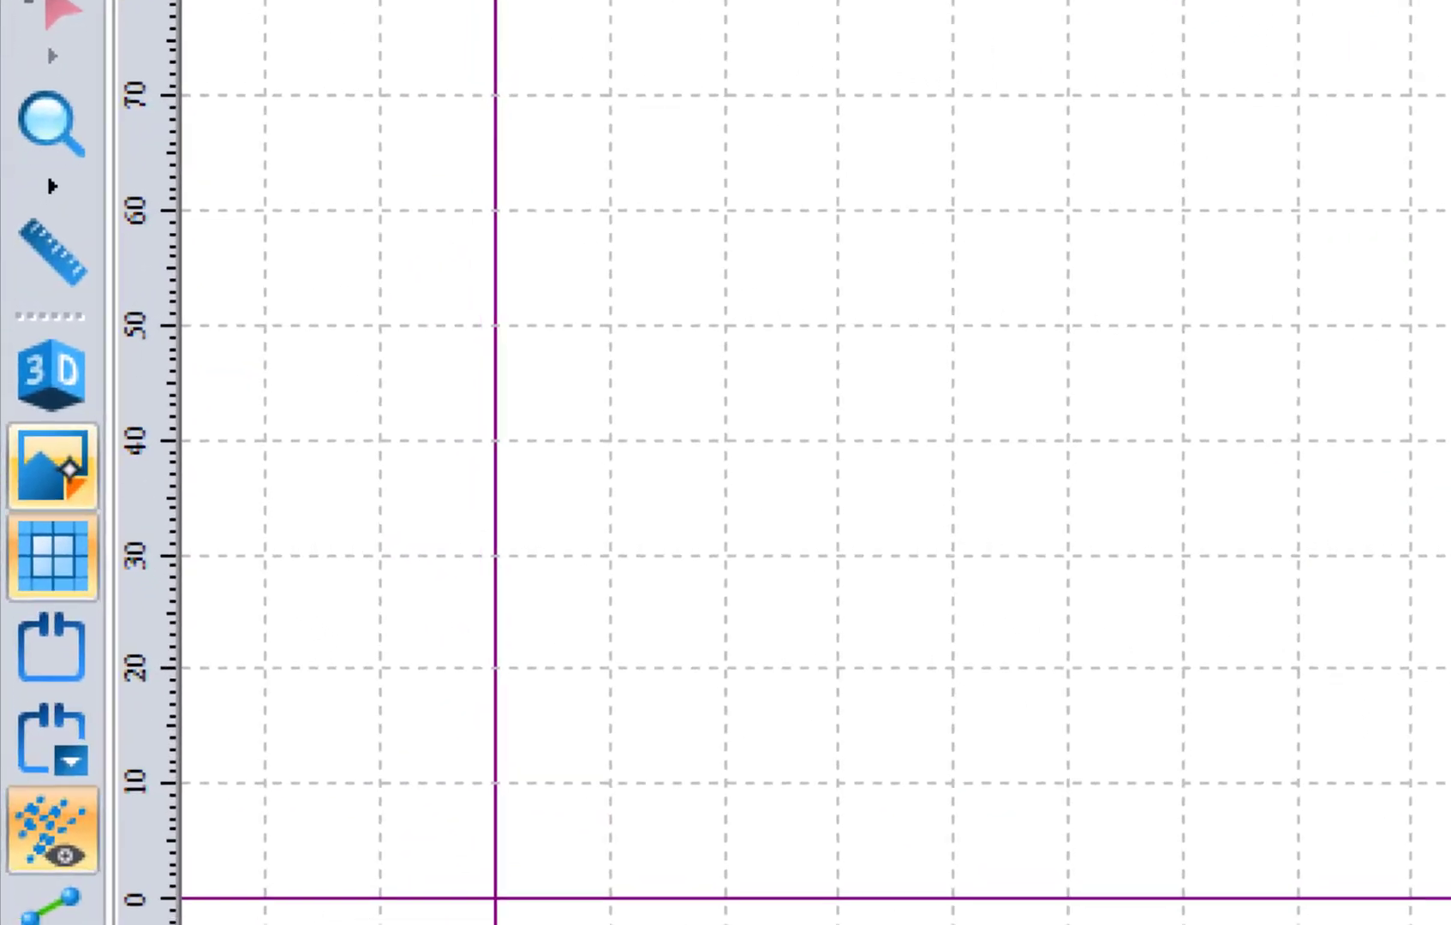
left_click(62, 463)
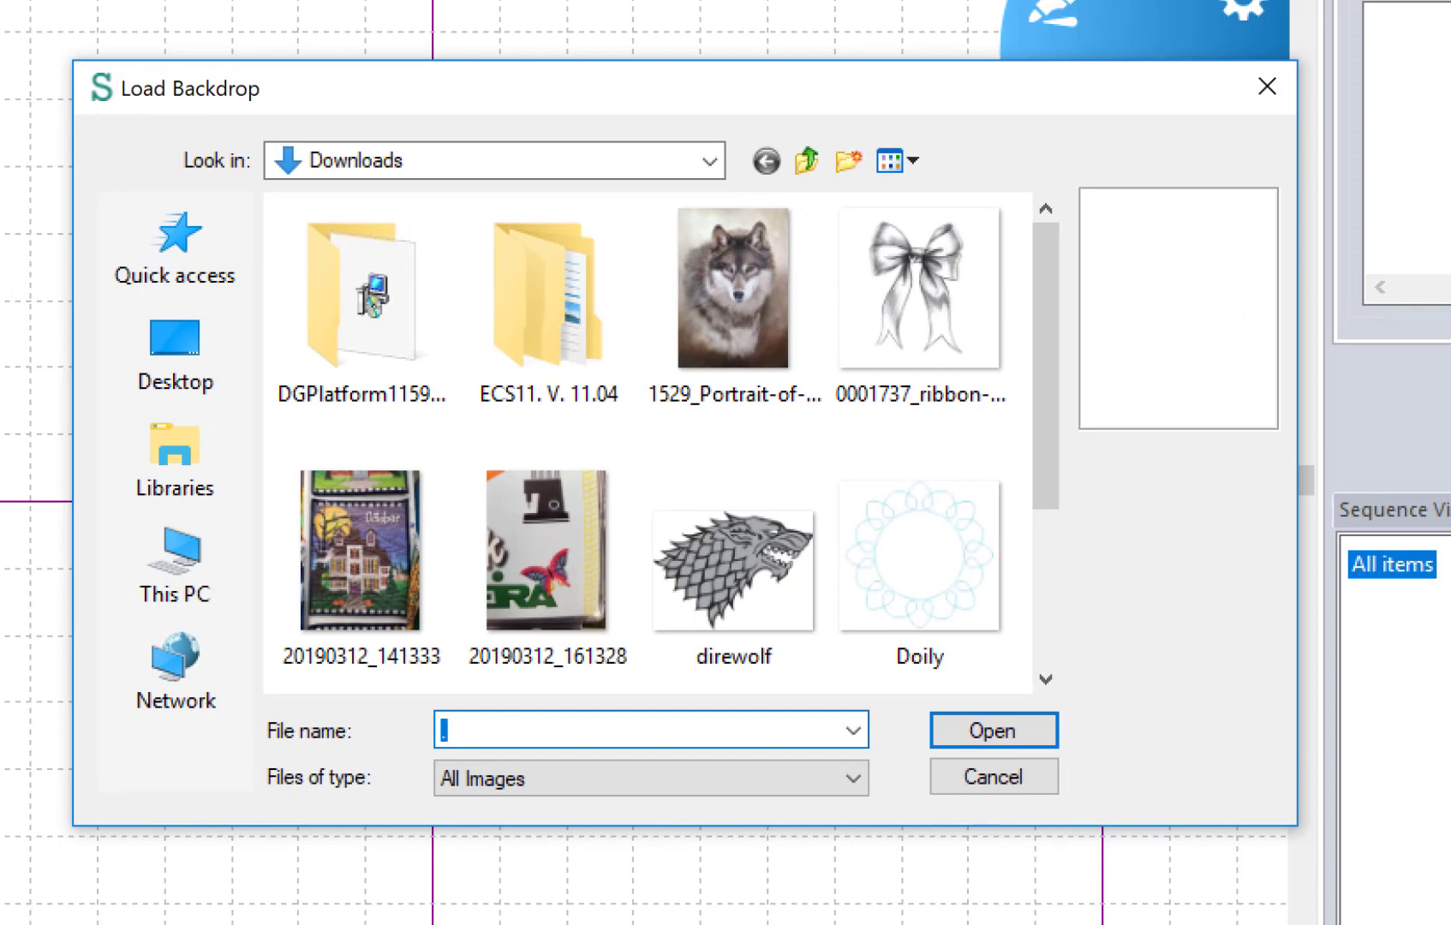
left_click(752, 310)
left_click_drag(1050, 329, 1033, 491)
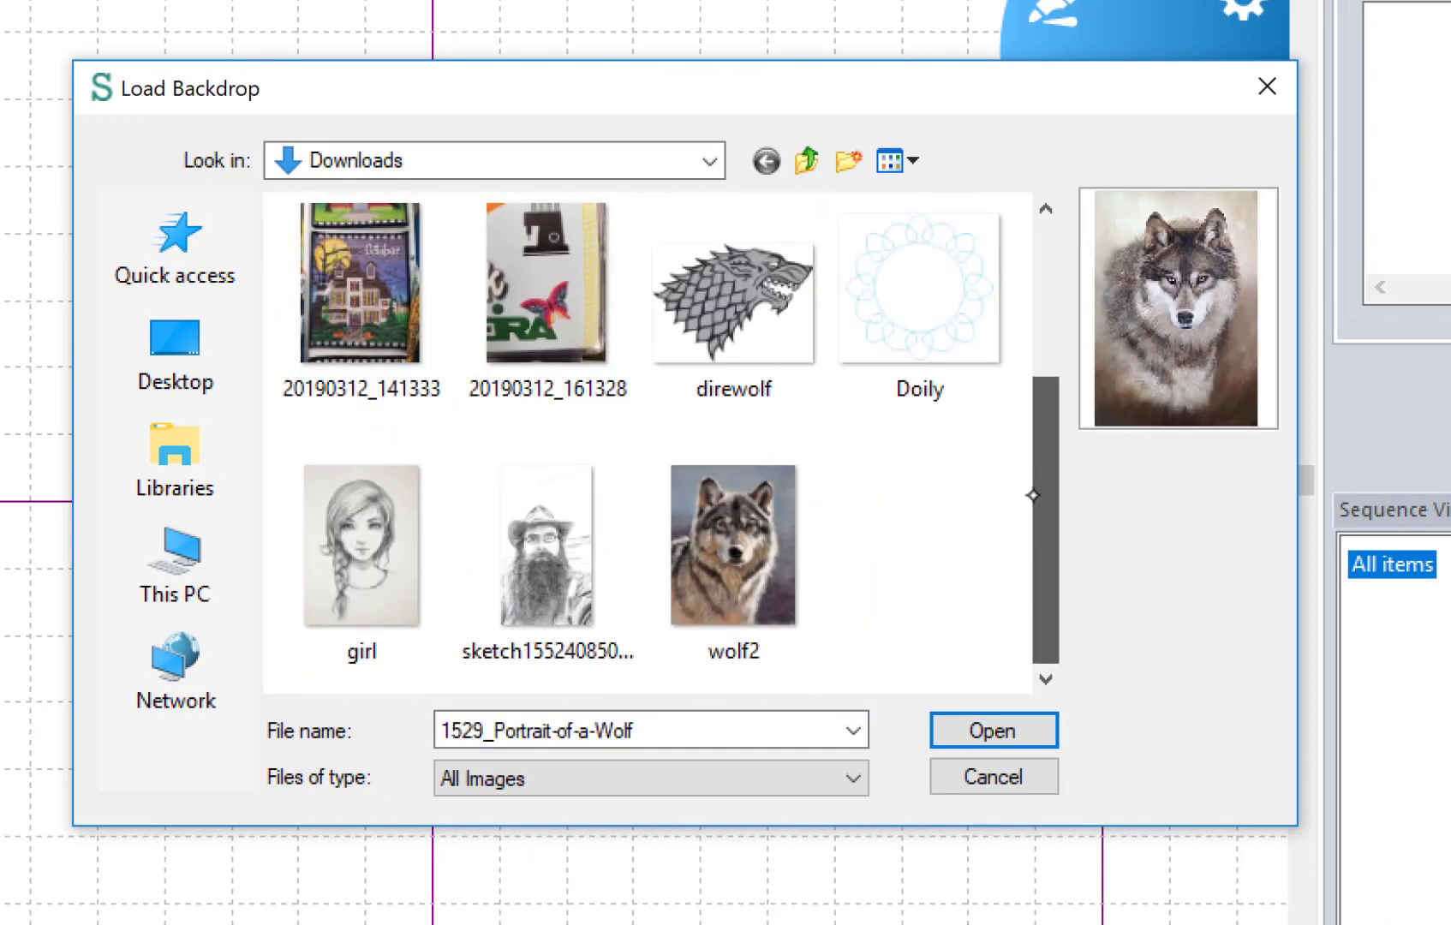
left_click(795, 531)
left_click(1007, 731)
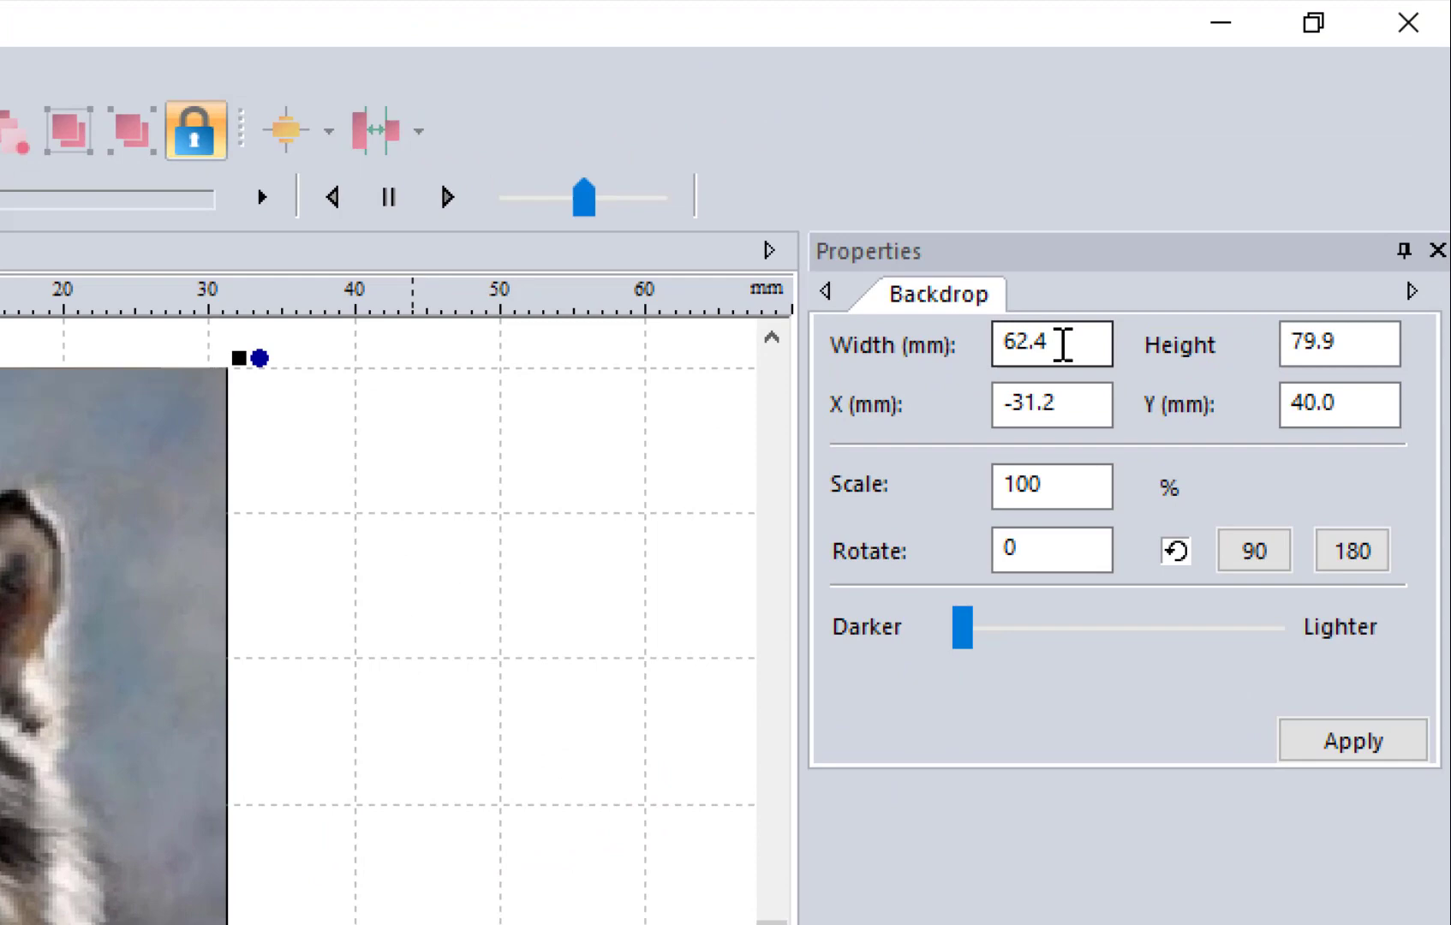
Step: Set the backdrop's width to 100 mm with its proportions kept
left_click(1253, 176)
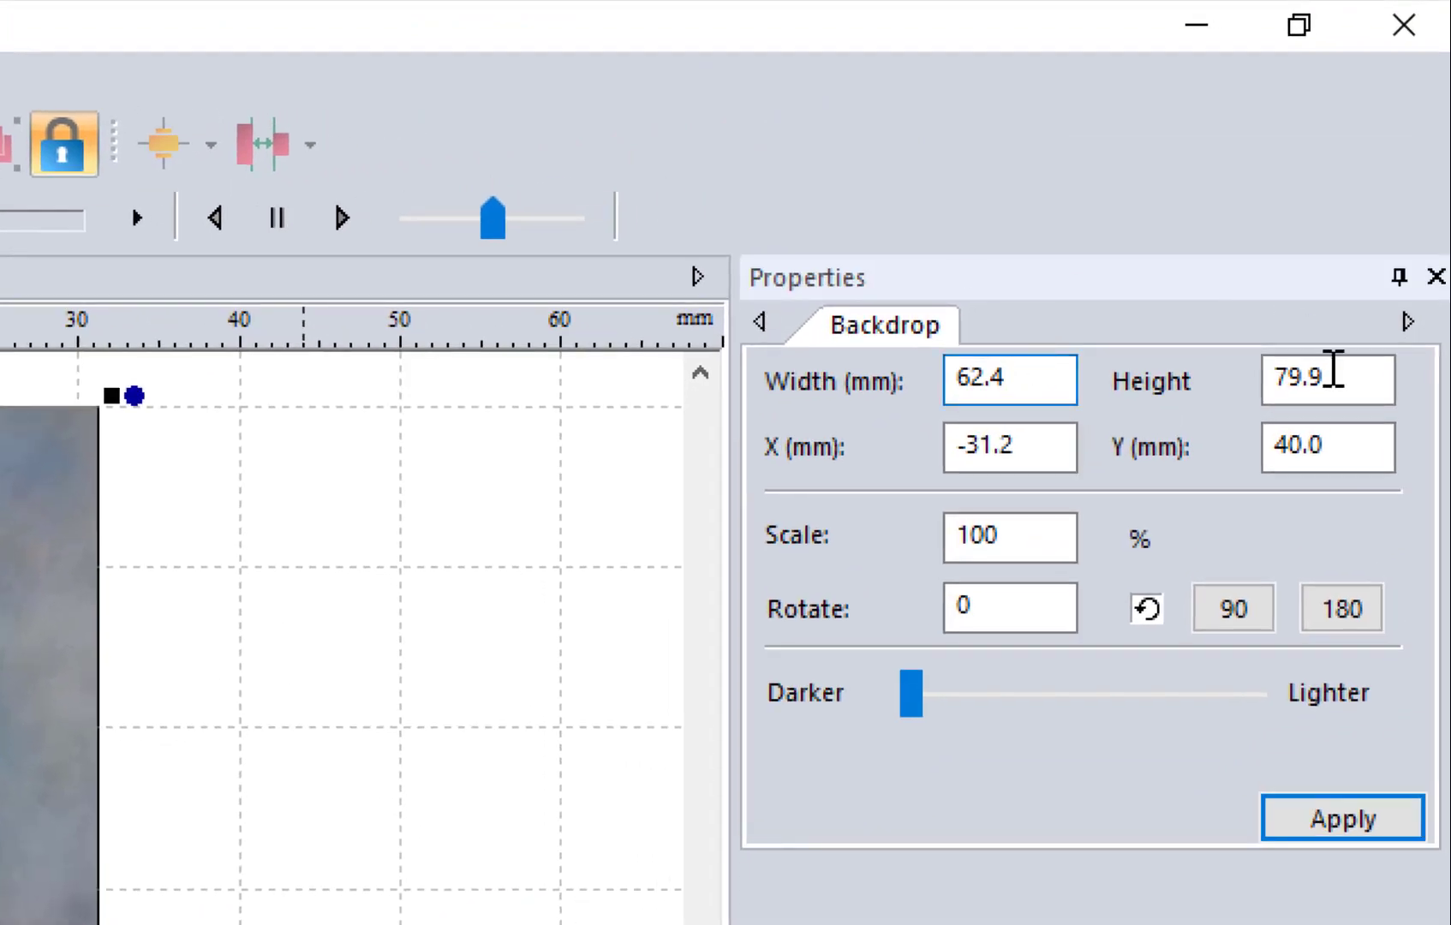
key("BackSpace")
key("BackSpace")
key("BackSpace")
key("BackSpace")
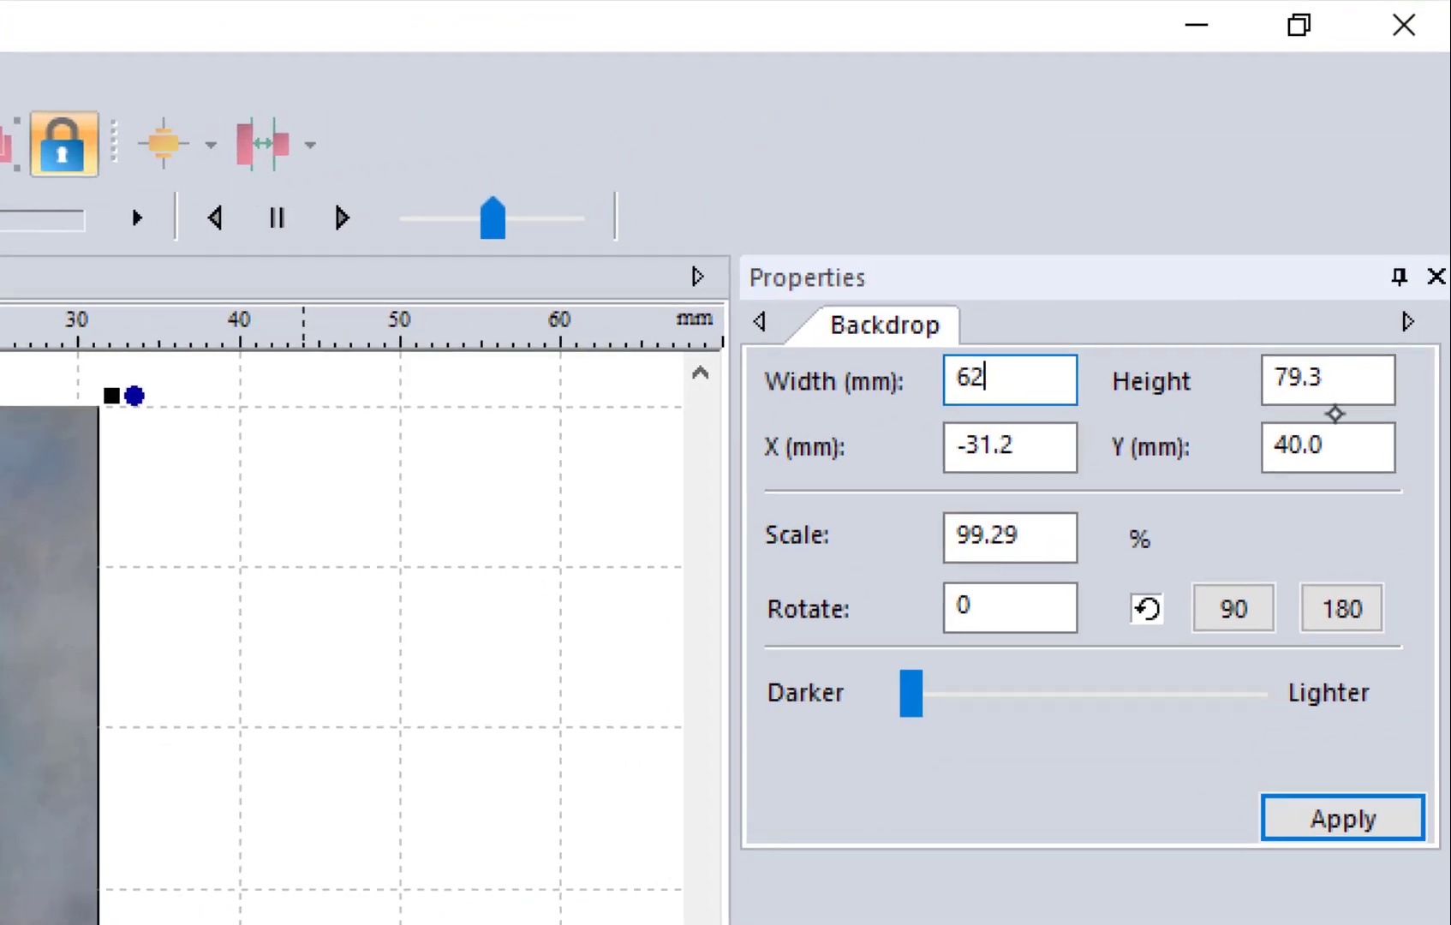
type("1")
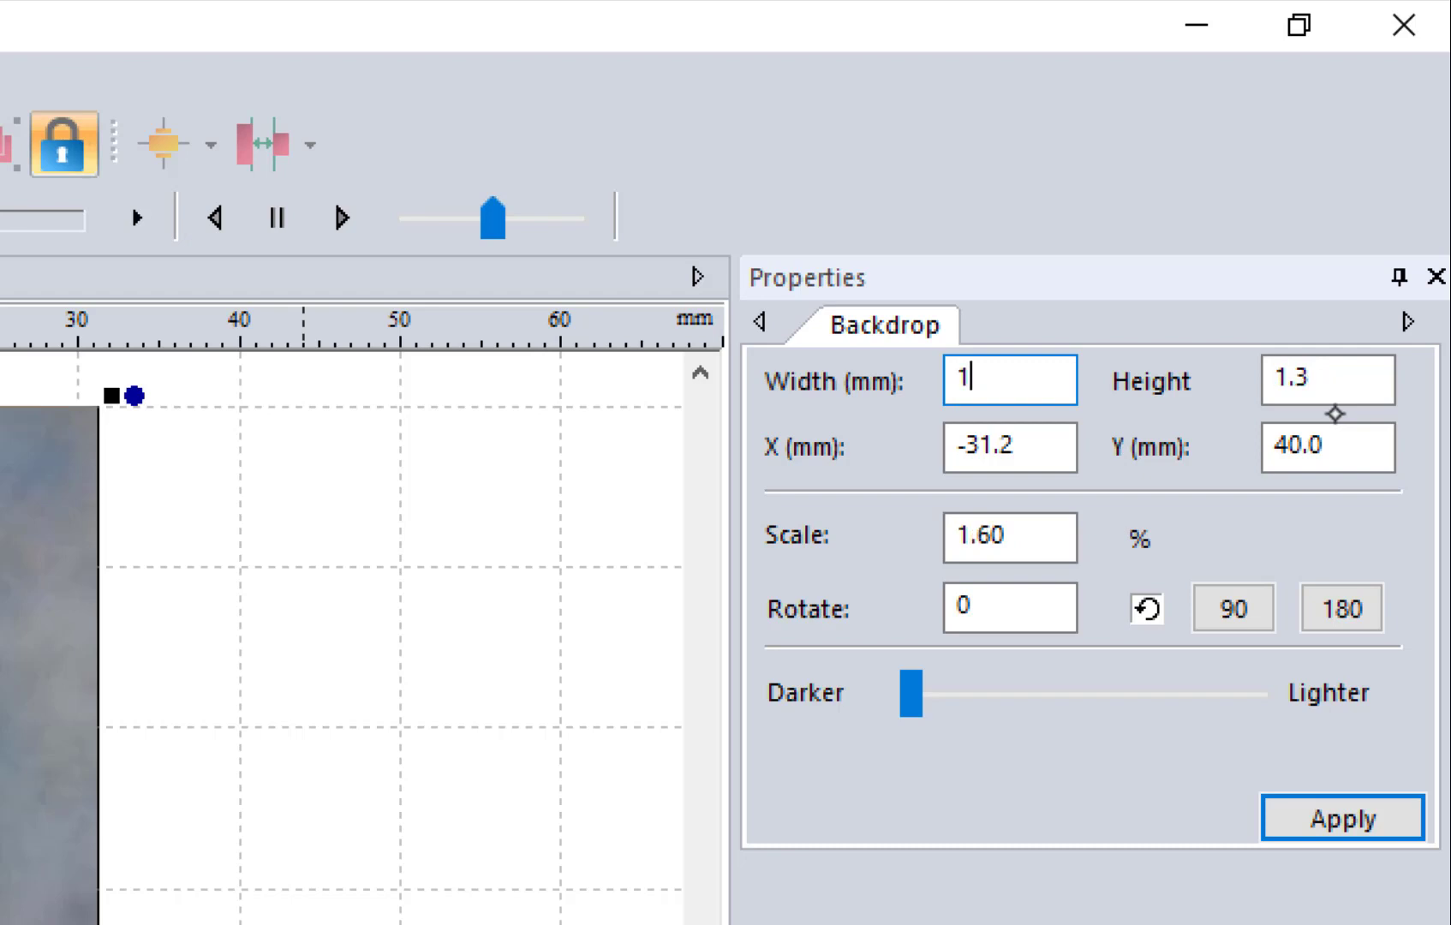
type("00")
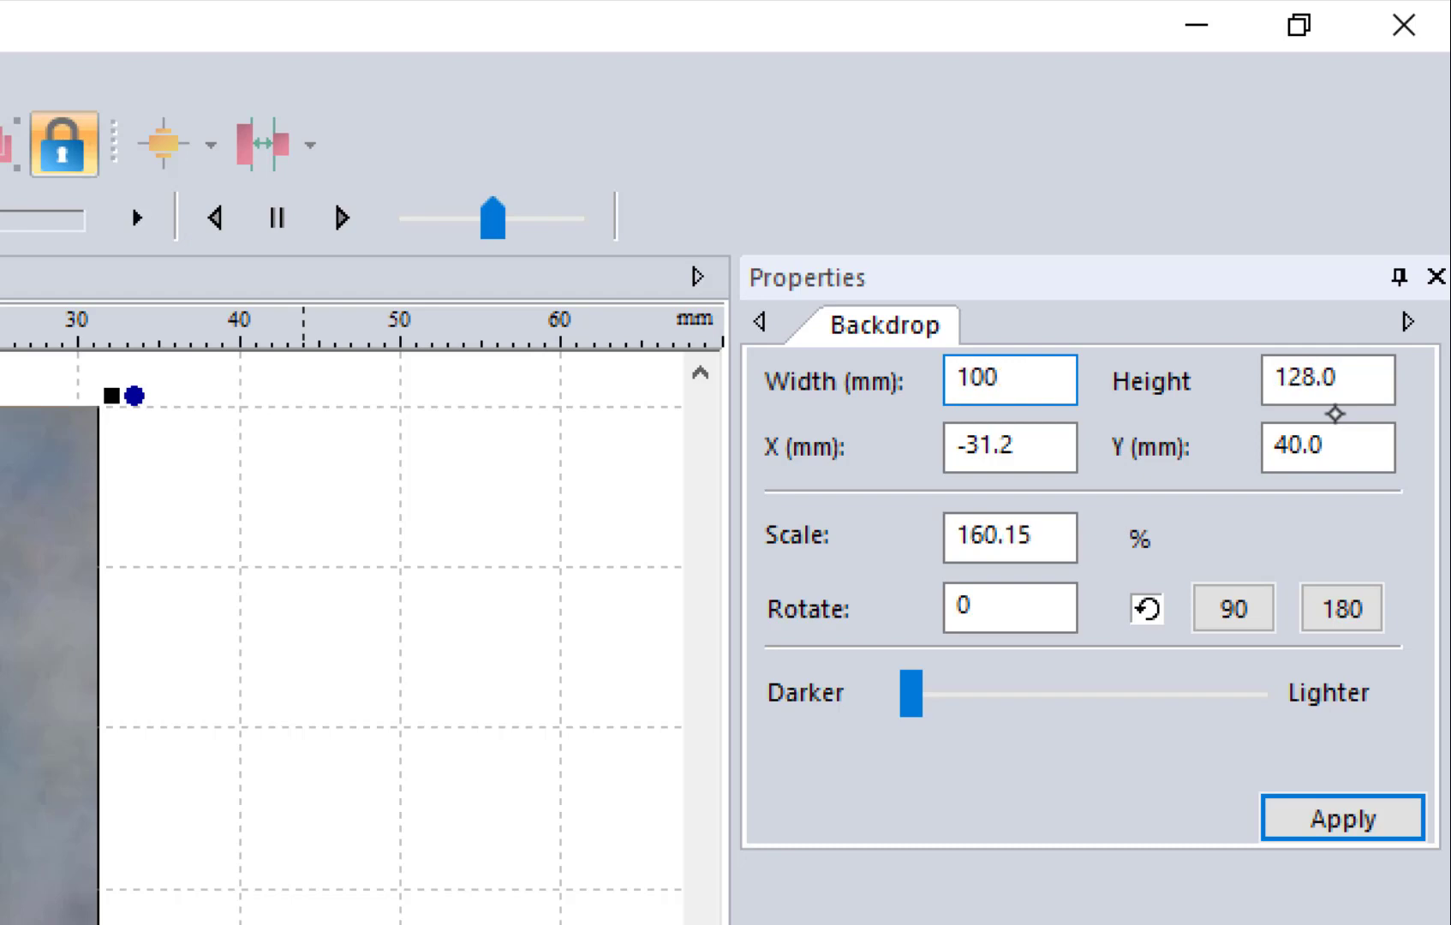
key("Return")
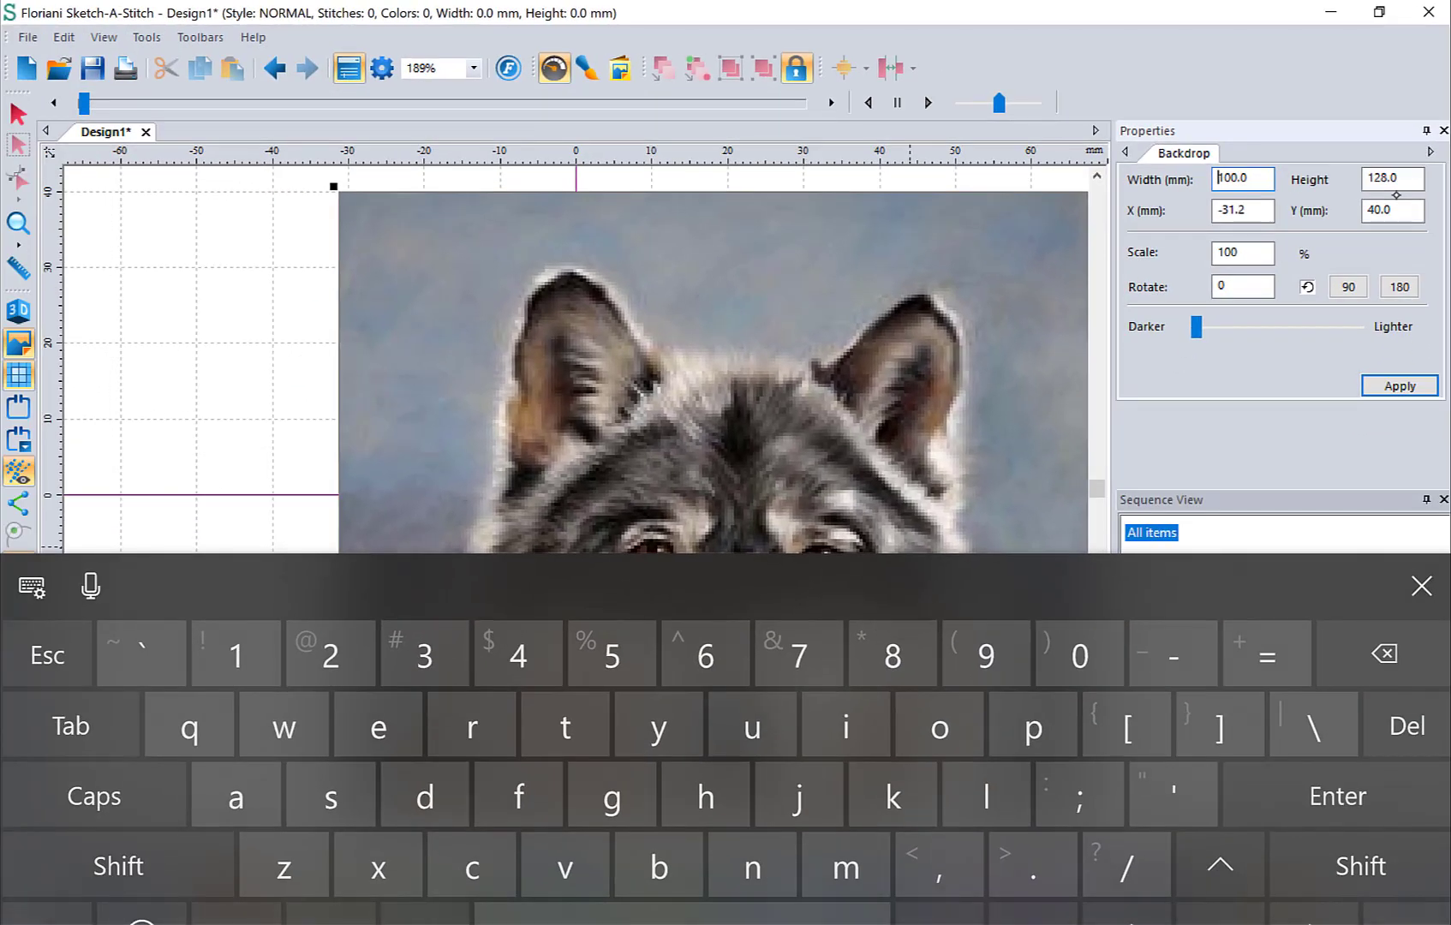
left_click(1422, 586)
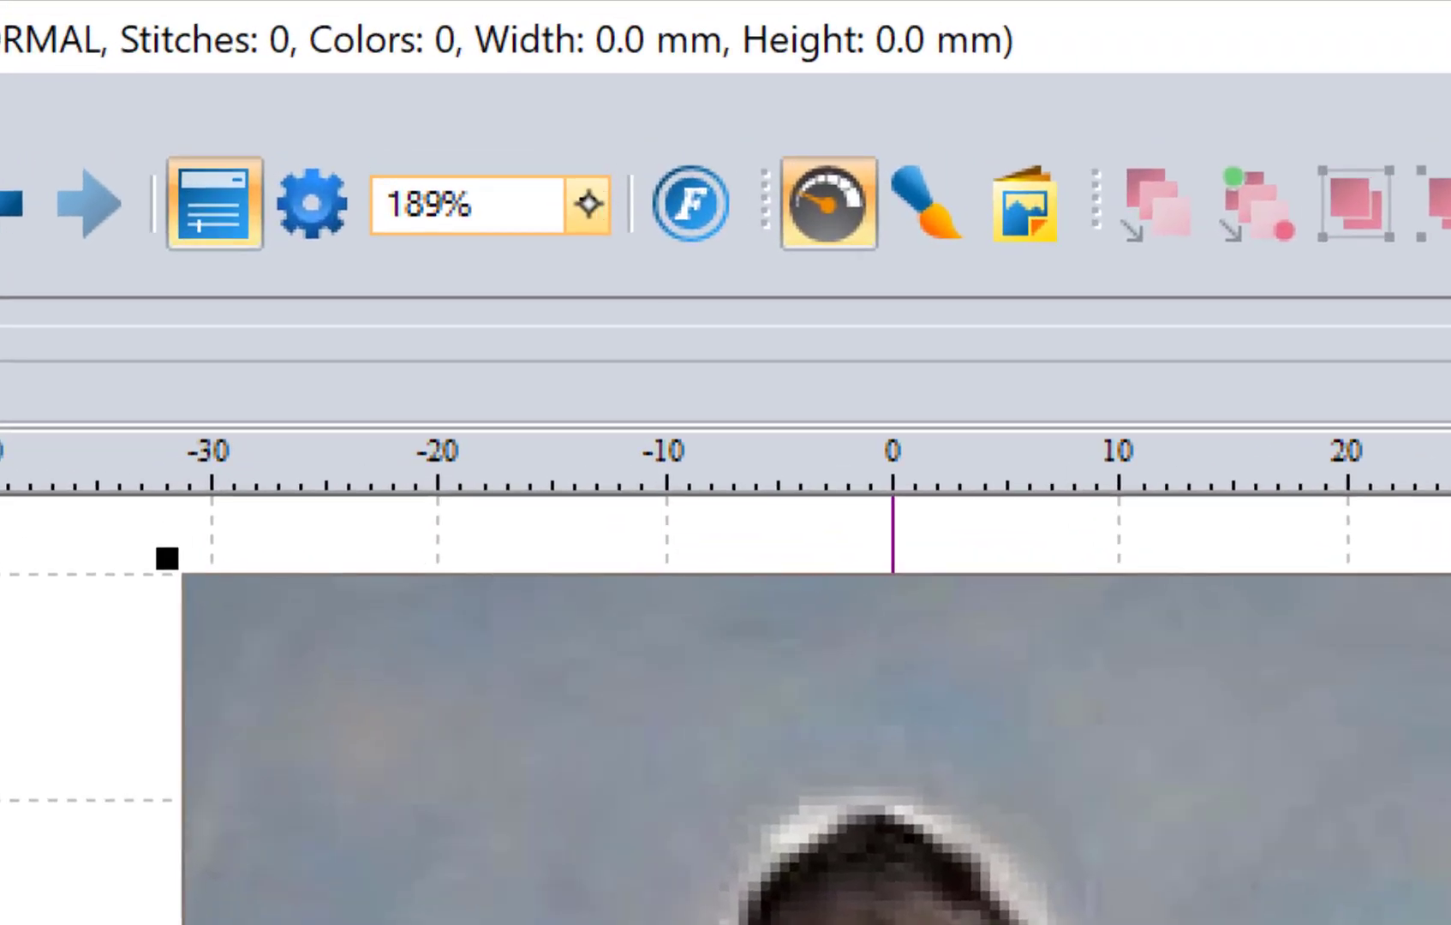
Step: Set up the Sketchbook with the filled-shape marker, the second-lightest density and gray thread
left_click(473, 68)
left_click(540, 344)
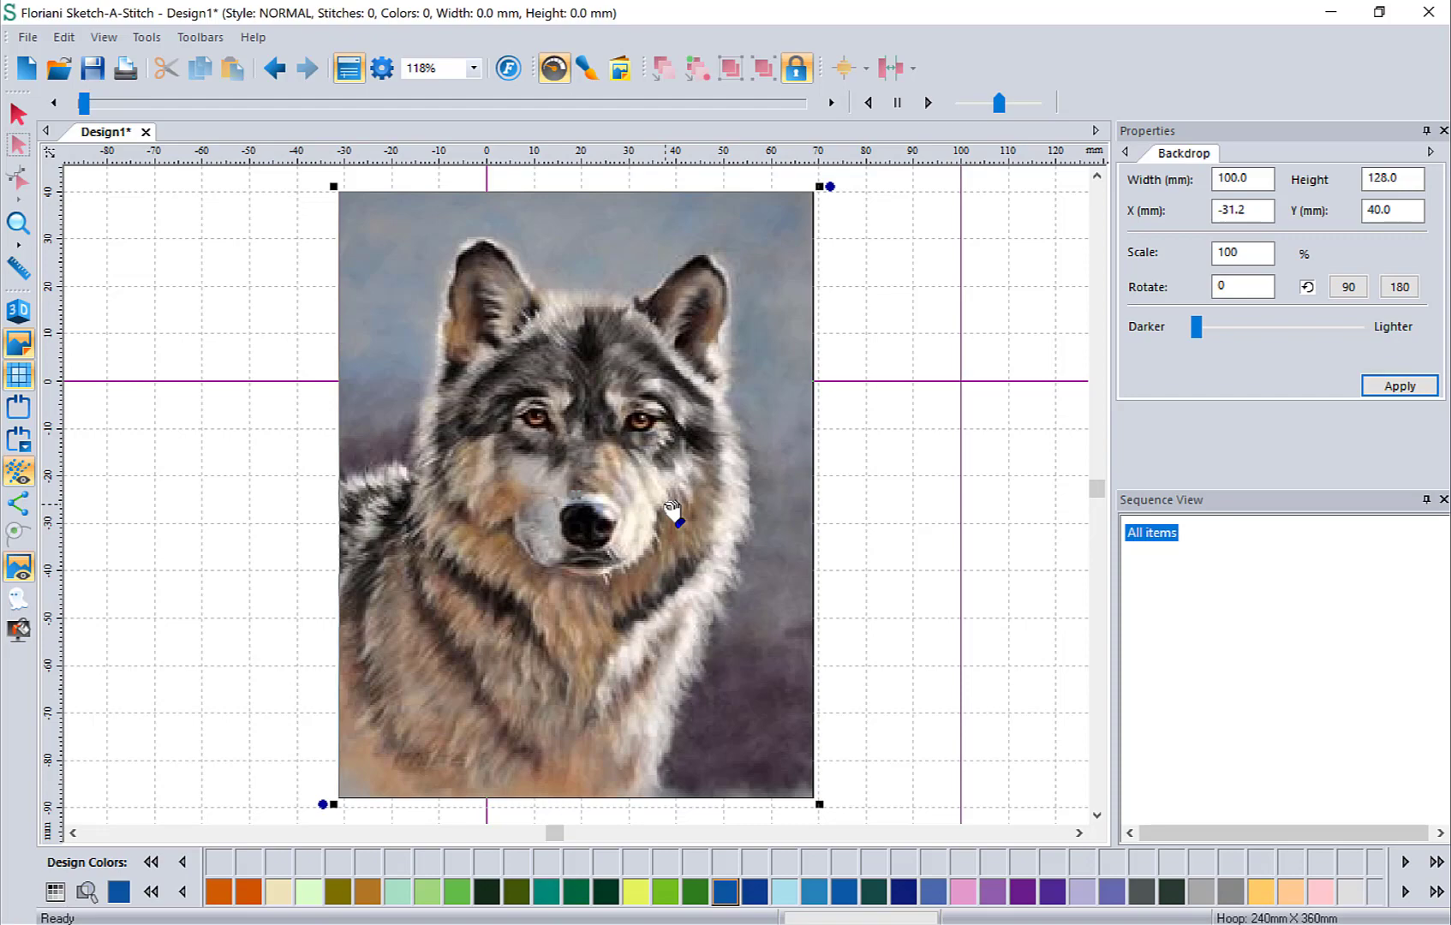
left_click(587, 68)
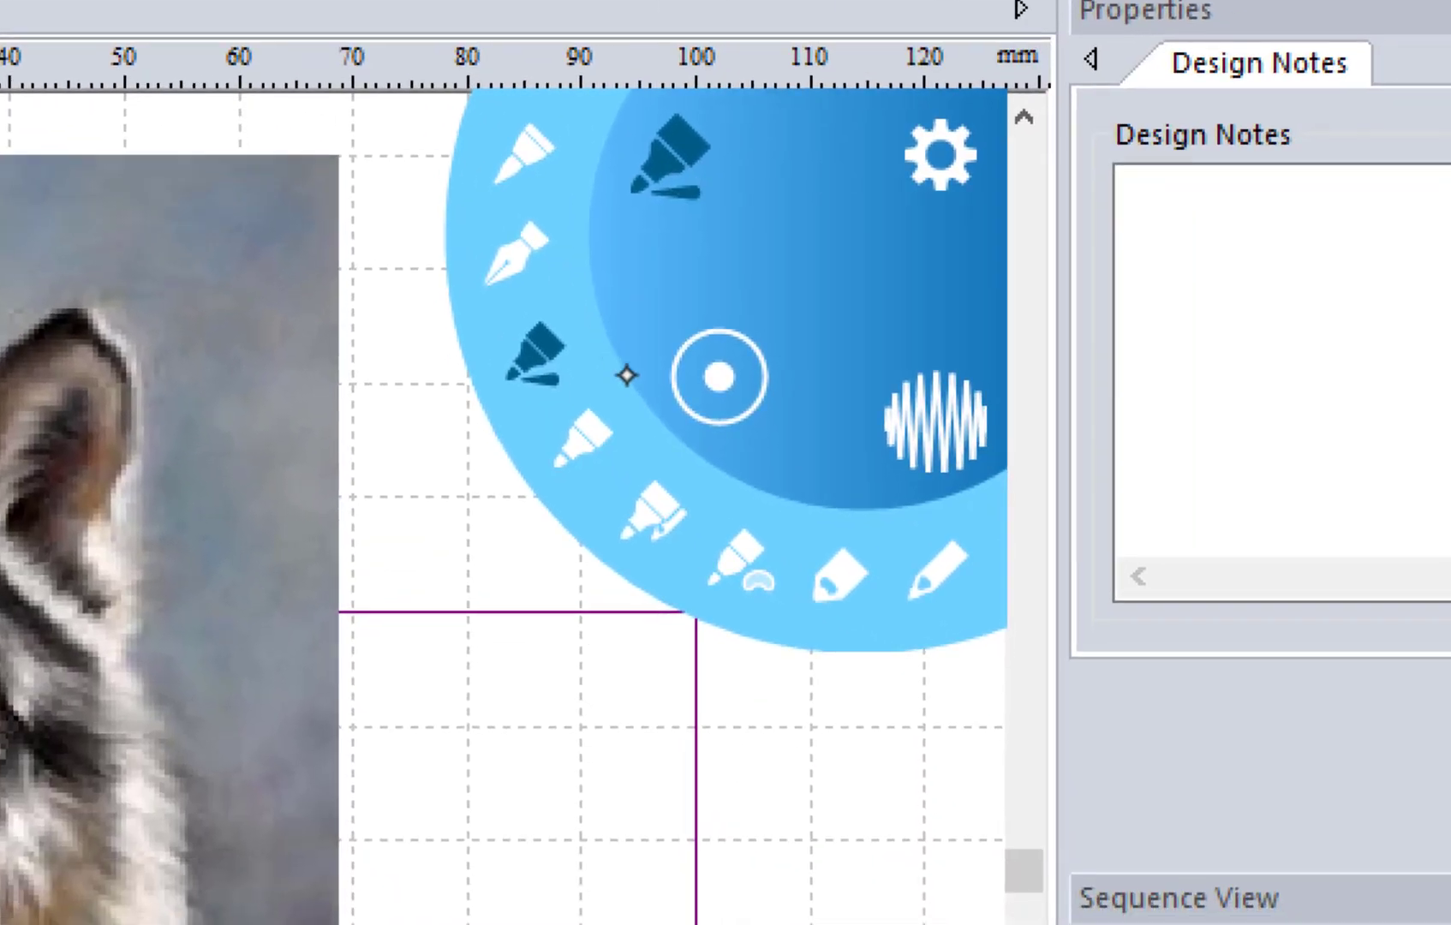
left_click(743, 552)
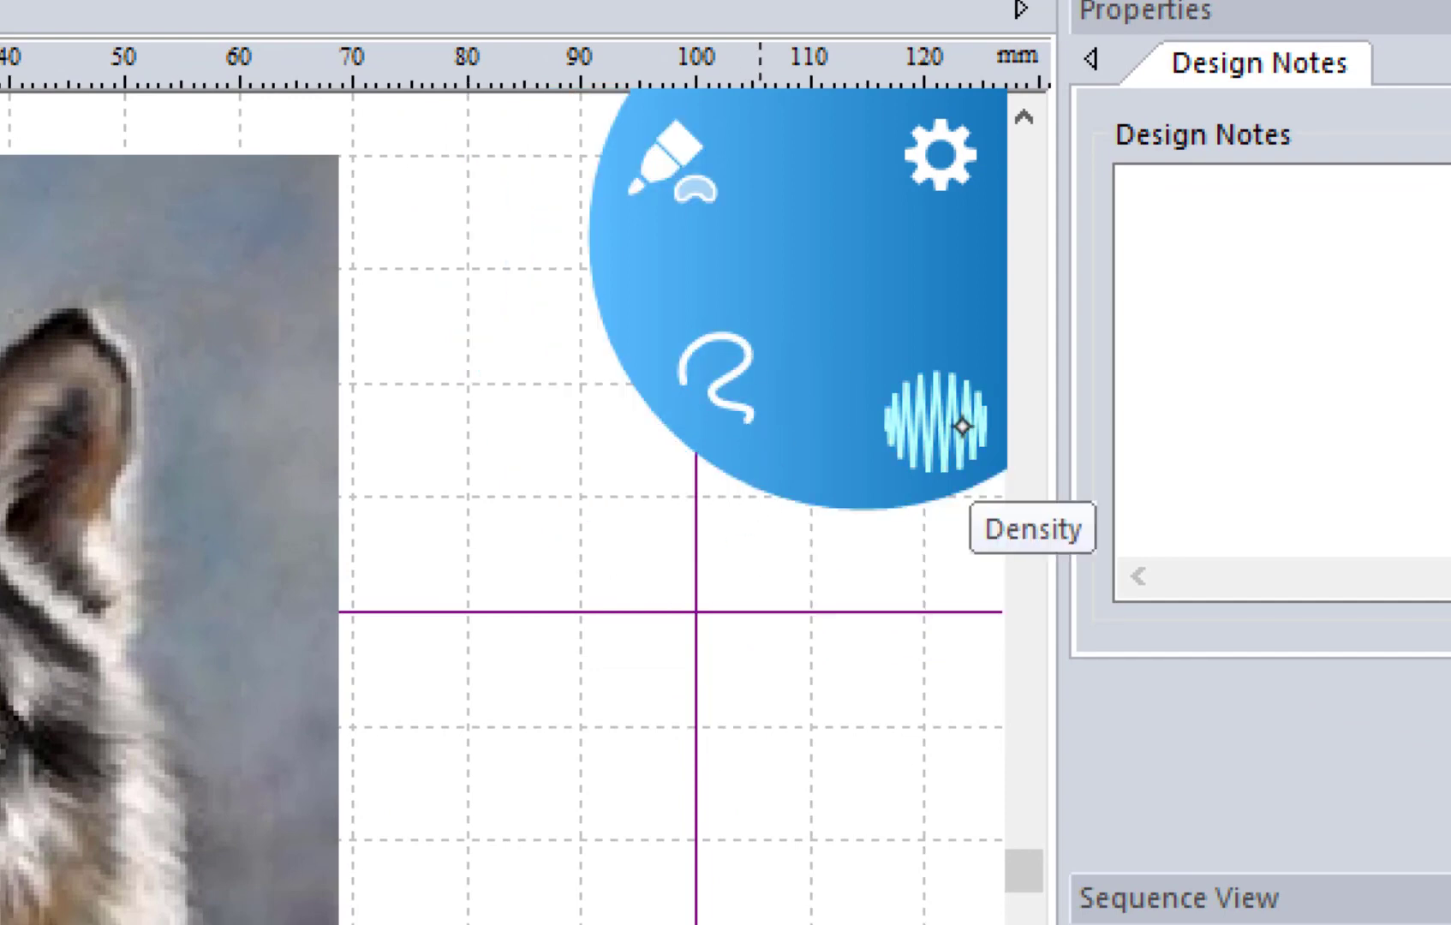
left_click(935, 428)
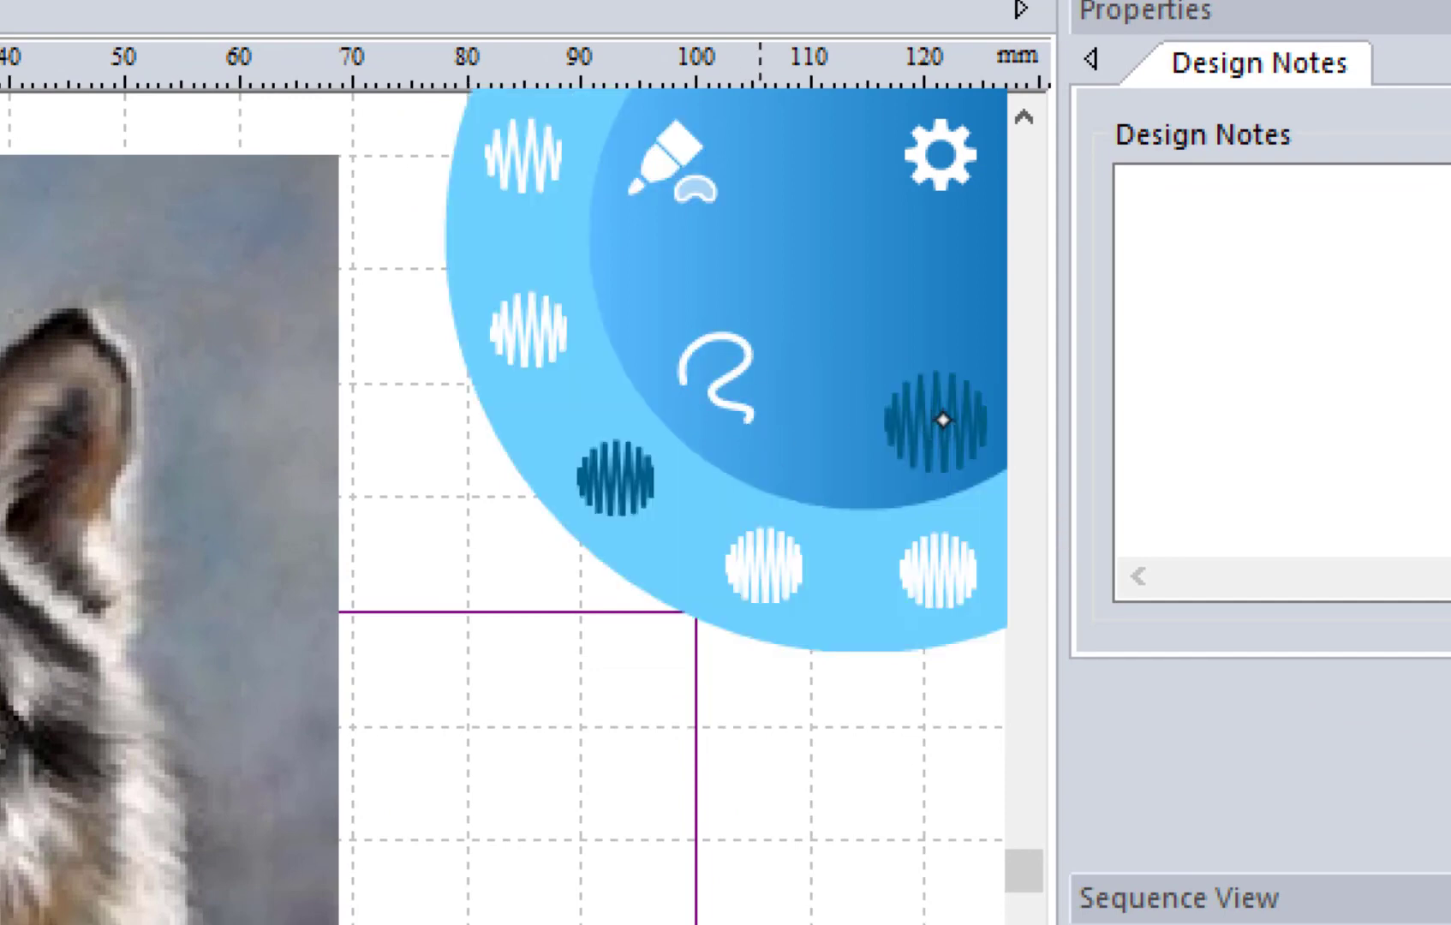
left_click(546, 331)
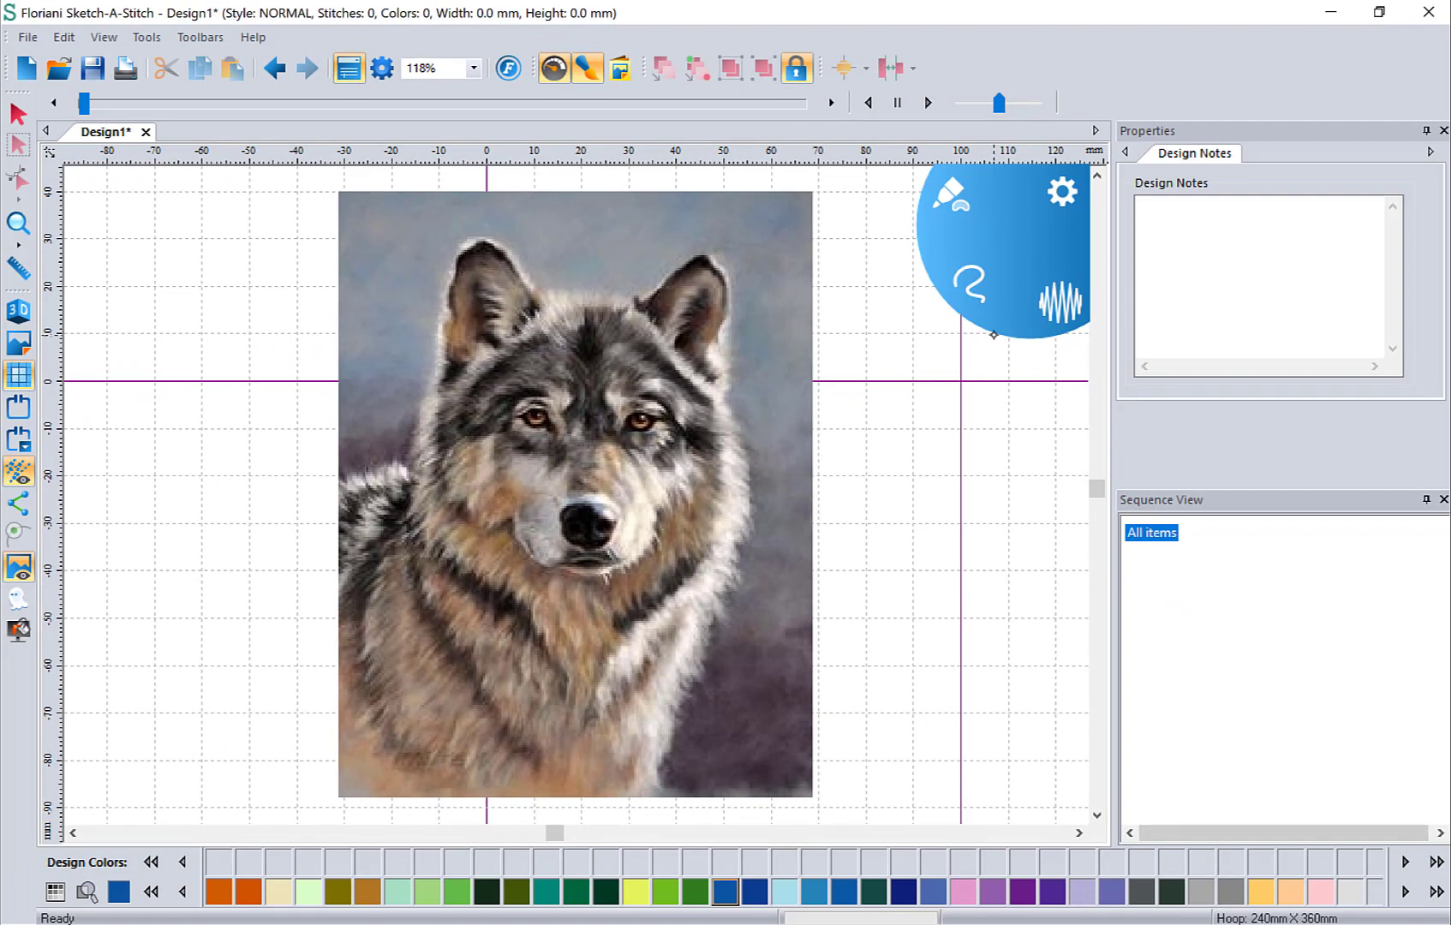
left_click(1227, 895)
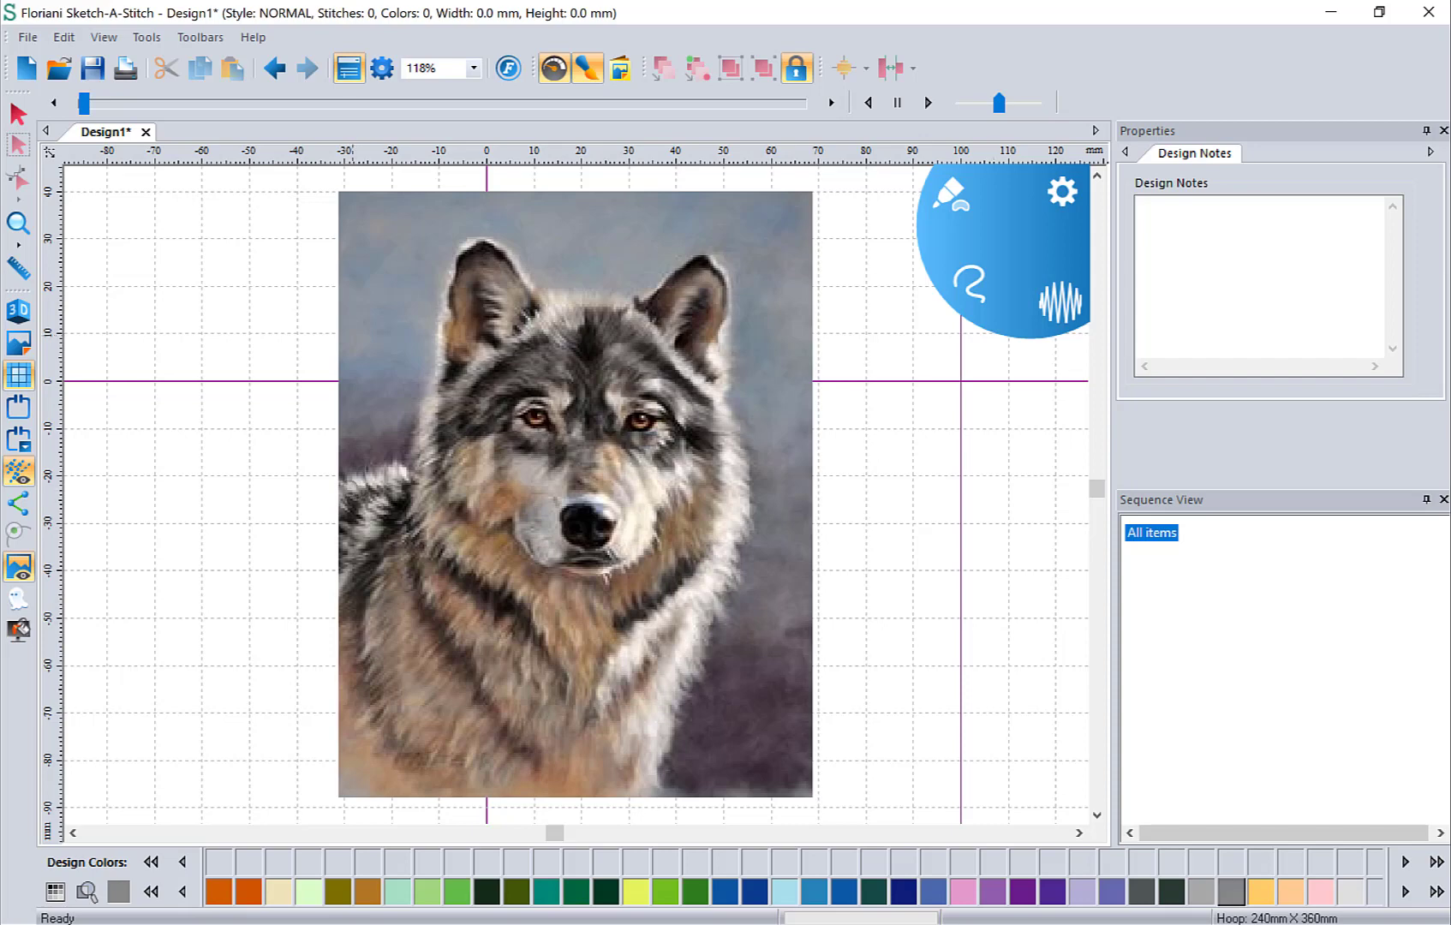
Step: Outline gray fill areas over the wolf's body and over its face around the muzzle
mouse_move(341, 491)
left_mouse_down()
mouse_move(400, 470)
mouse_move(461, 520)
mouse_move(585, 566)
mouse_move(675, 524)
mouse_move(725, 572)
mouse_move(698, 651)
left_mouse_up()
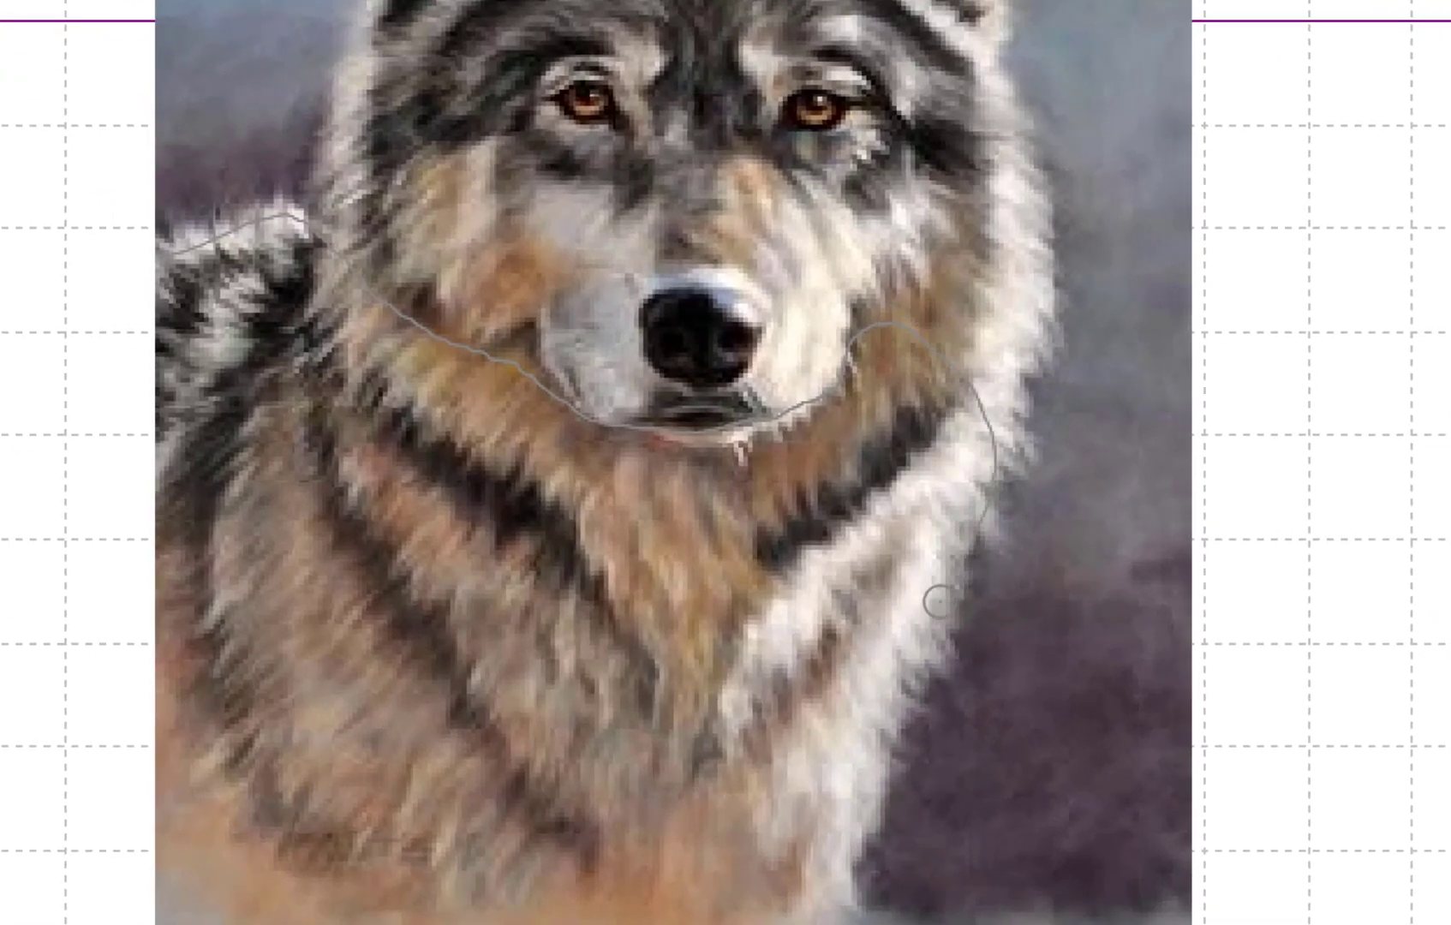
mouse_move(938, 602)
left_mouse_down()
mouse_move(835, 913)
mouse_move(214, 913)
mouse_move(144, 633)
mouse_move(183, 233)
left_mouse_up()
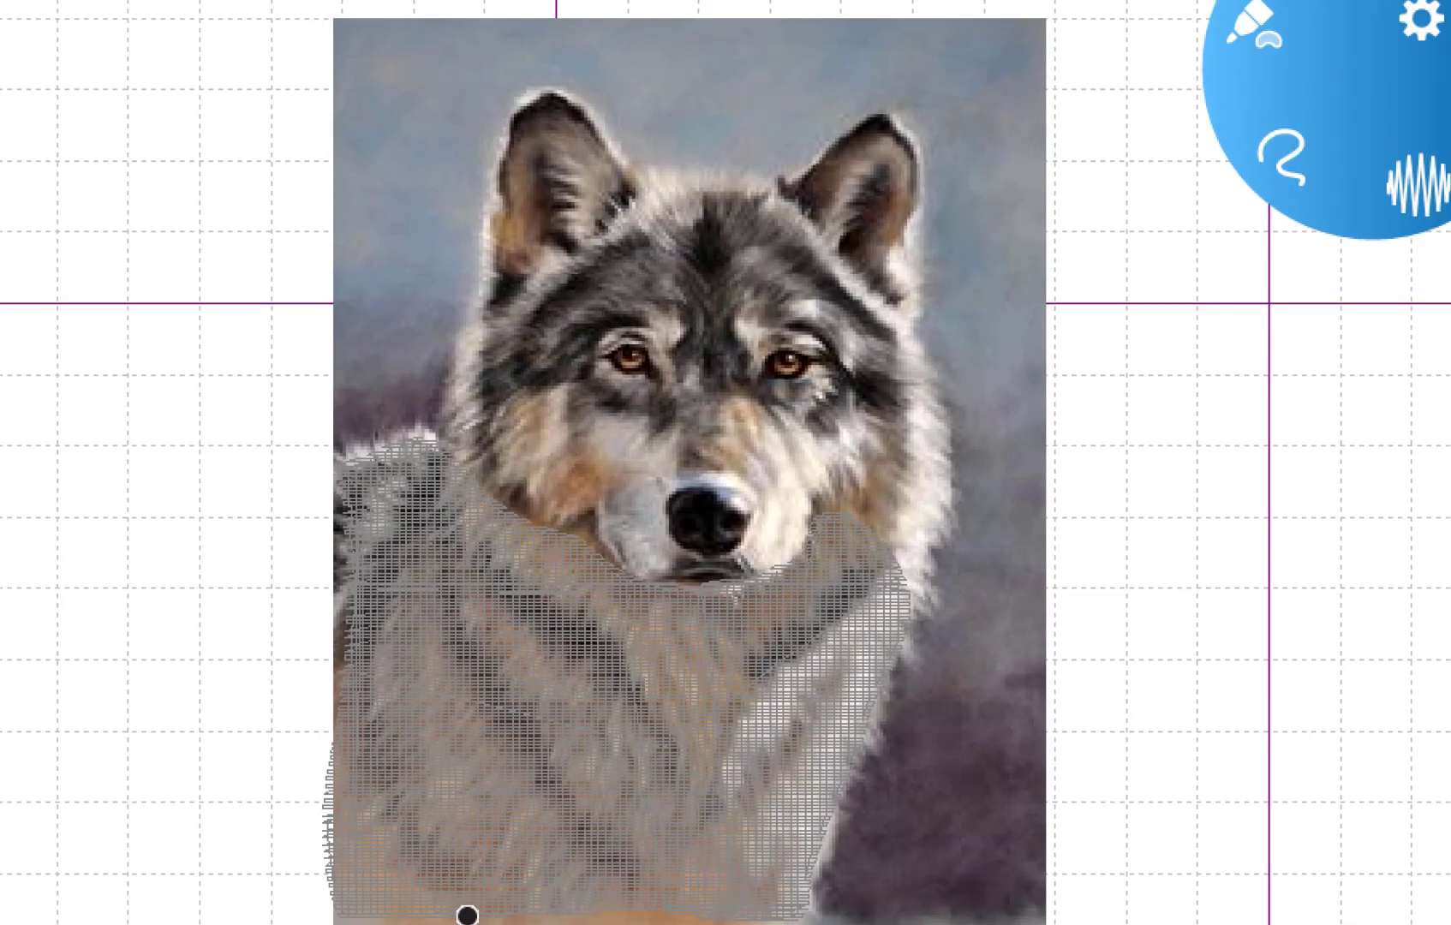
mouse_move(427, 437)
left_mouse_down()
mouse_move(474, 336)
mouse_move(624, 201)
mouse_move(666, 182)
mouse_move(764, 185)
mouse_move(807, 208)
mouse_move(919, 344)
mouse_move(950, 445)
mouse_move(943, 550)
mouse_move(916, 587)
mouse_move(731, 412)
mouse_move(668, 419)
mouse_move(616, 465)
mouse_move(589, 527)
mouse_move(537, 522)
mouse_move(464, 362)
left_mouse_up()
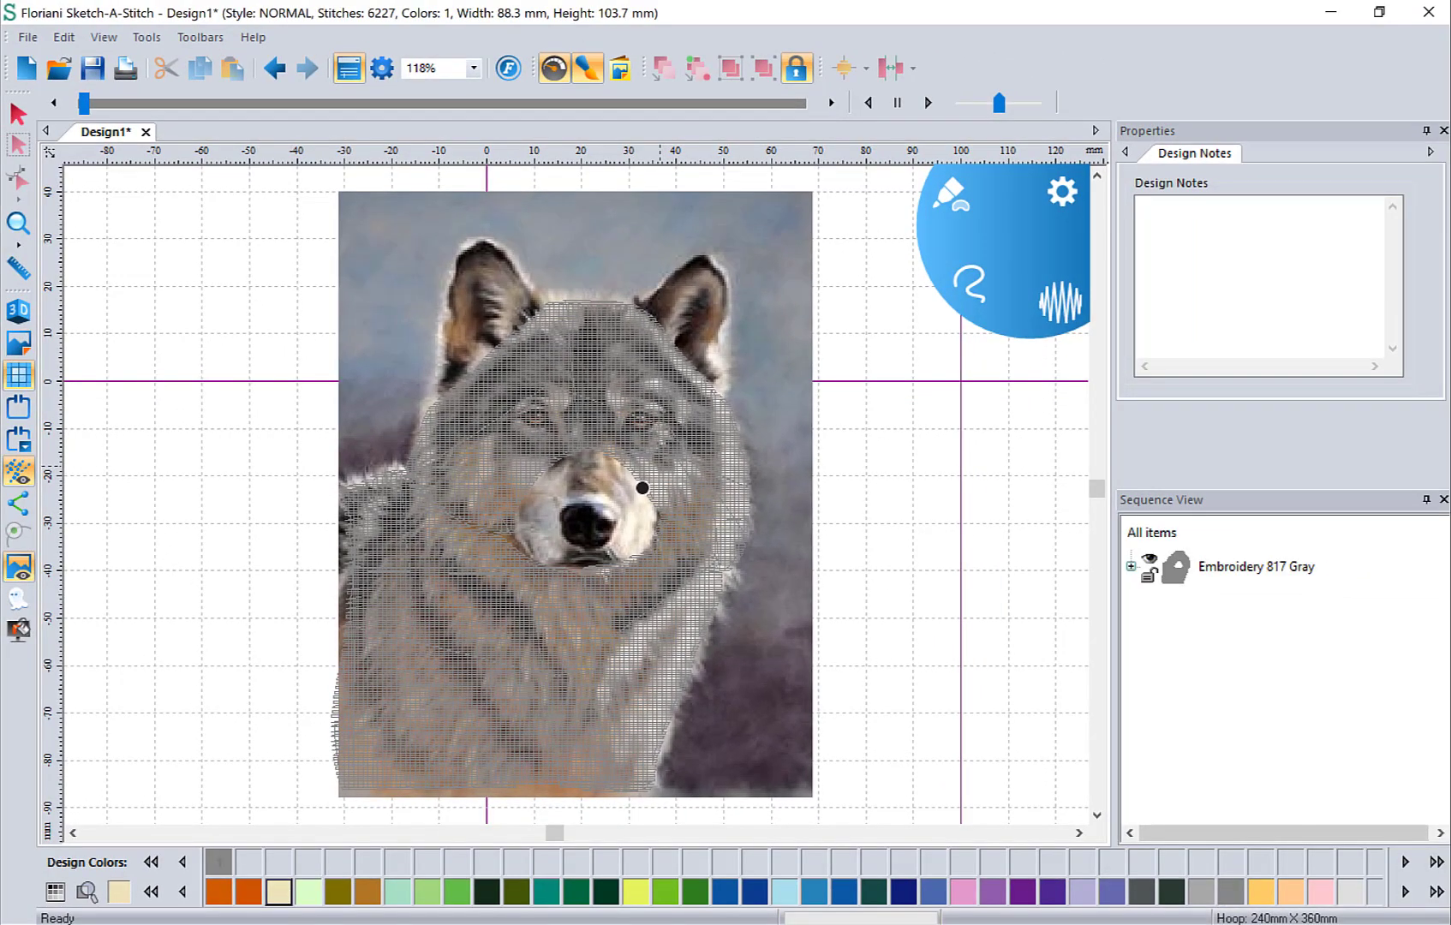
Step: Fill the muzzle around the nose with beige, and fill both ears with gray
mouse_move(555, 463)
left_mouse_down()
mouse_move(515, 510)
mouse_move(524, 555)
mouse_move(562, 553)
mouse_move(562, 516)
mouse_move(603, 496)
mouse_move(636, 560)
left_mouse_up()
mouse_move(658, 527)
left_mouse_down()
mouse_move(640, 480)
mouse_move(591, 452)
mouse_move(551, 465)
left_mouse_up()
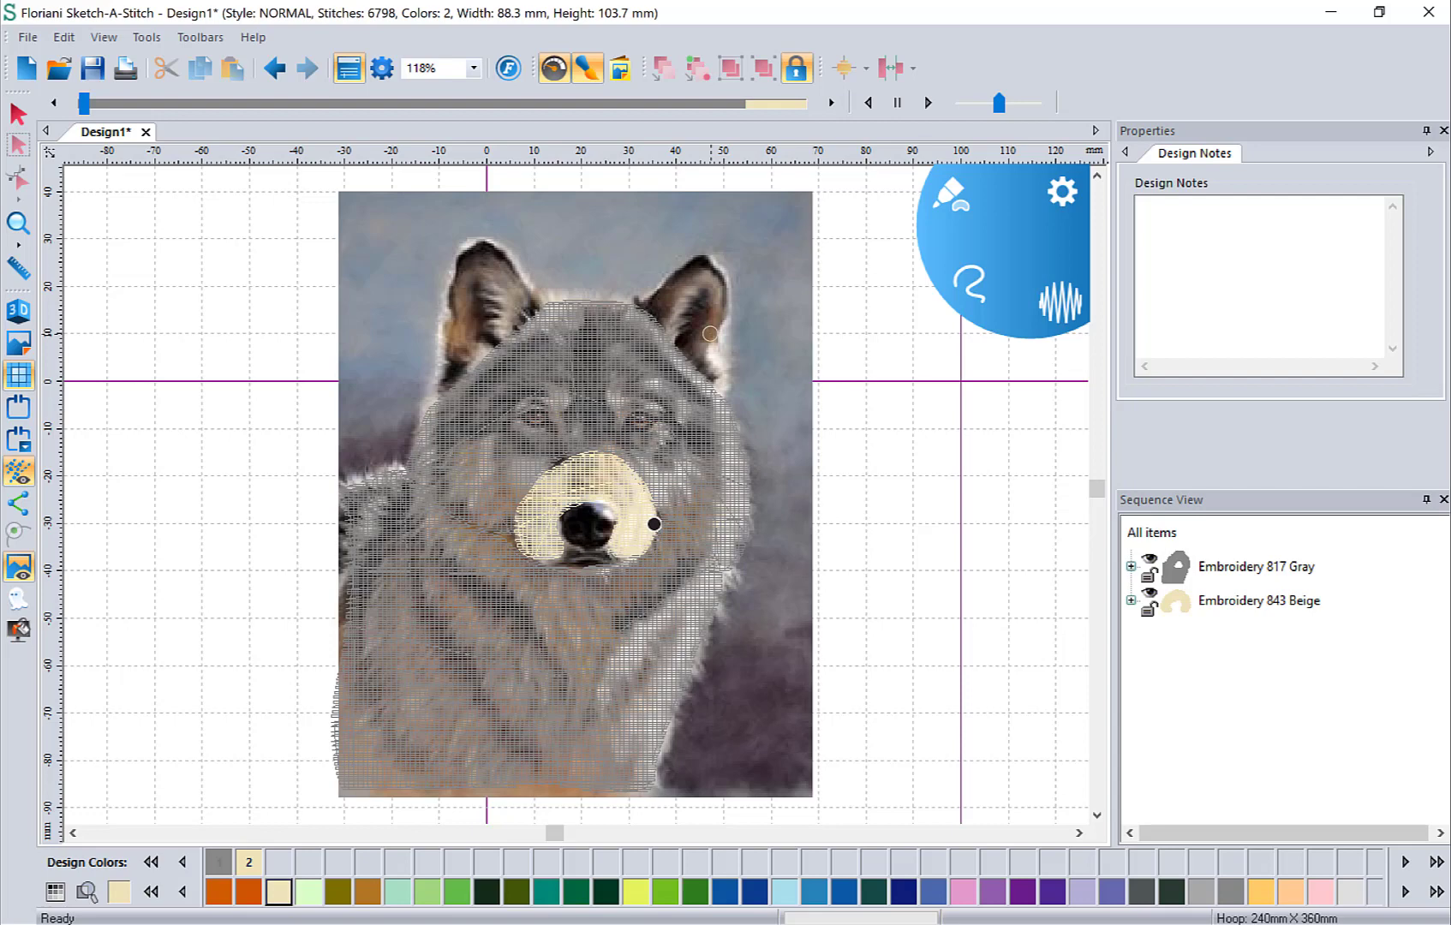
left_click(219, 861)
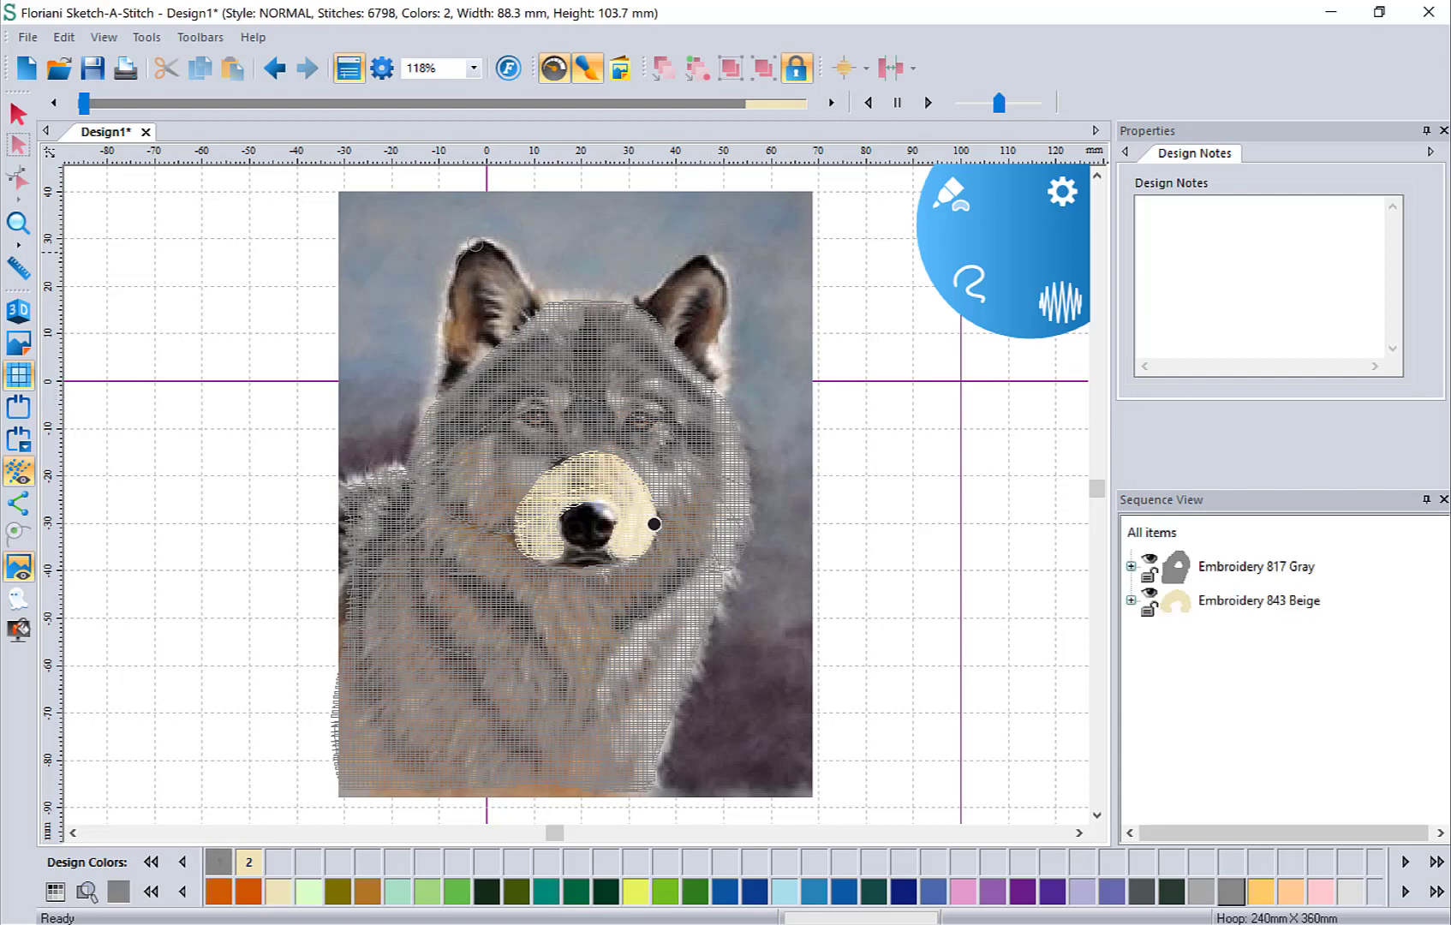
left_click(438, 369)
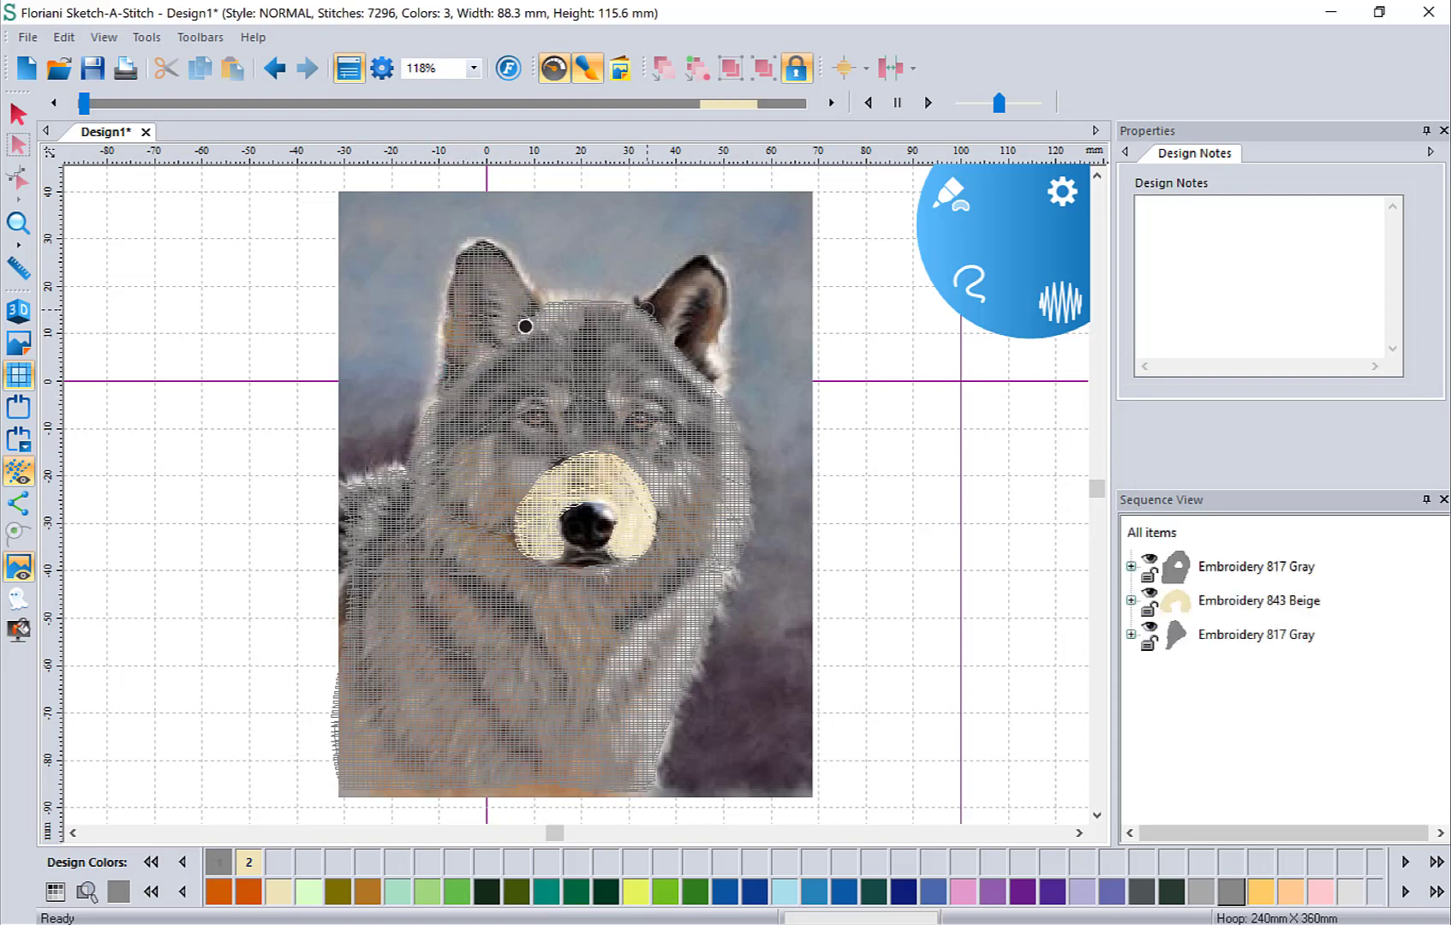
mouse_move(729, 310)
left_mouse_down()
mouse_move(724, 389)
mouse_move(638, 300)
left_mouse_up()
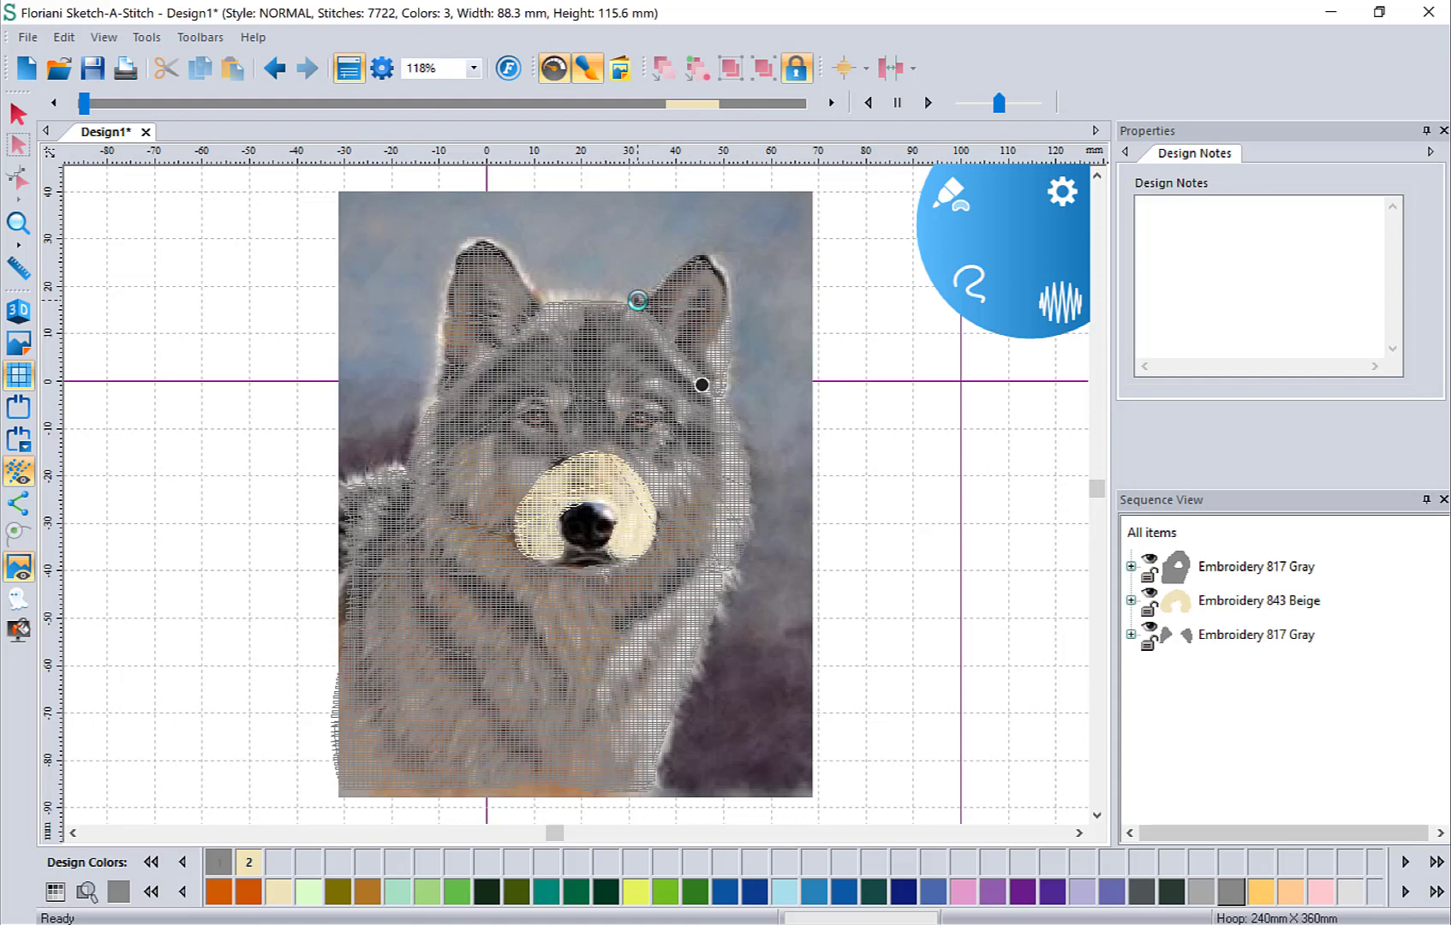
left_click(151, 891)
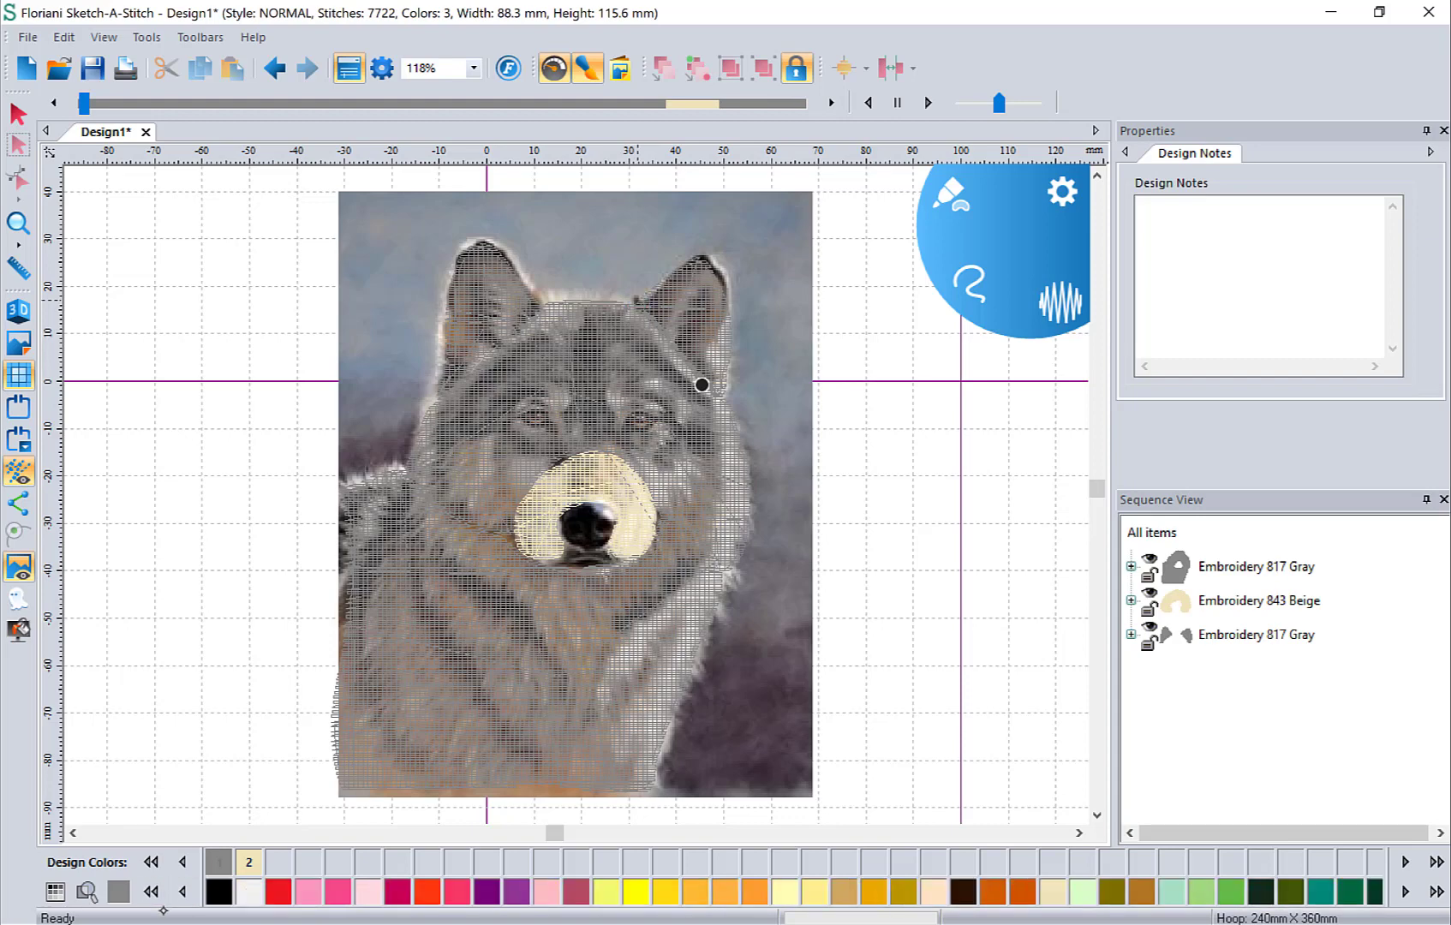
left_click(219, 893)
mouse_move(576, 501)
left_mouse_down()
mouse_move(554, 535)
mouse_move(565, 543)
mouse_move(607, 538)
mouse_move(588, 491)
left_mouse_up()
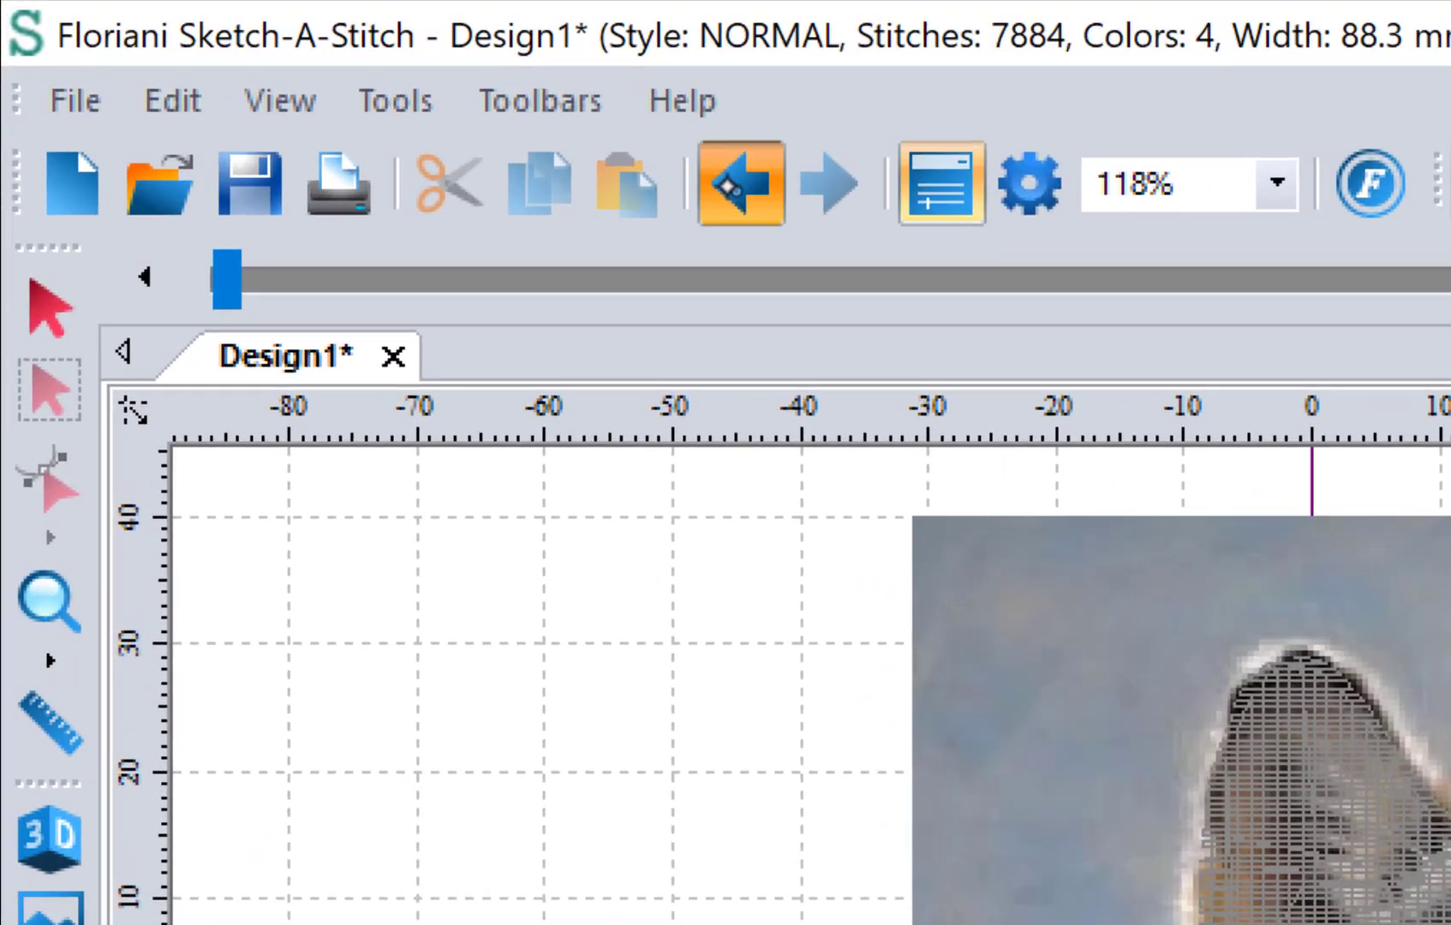
left_click(272, 68)
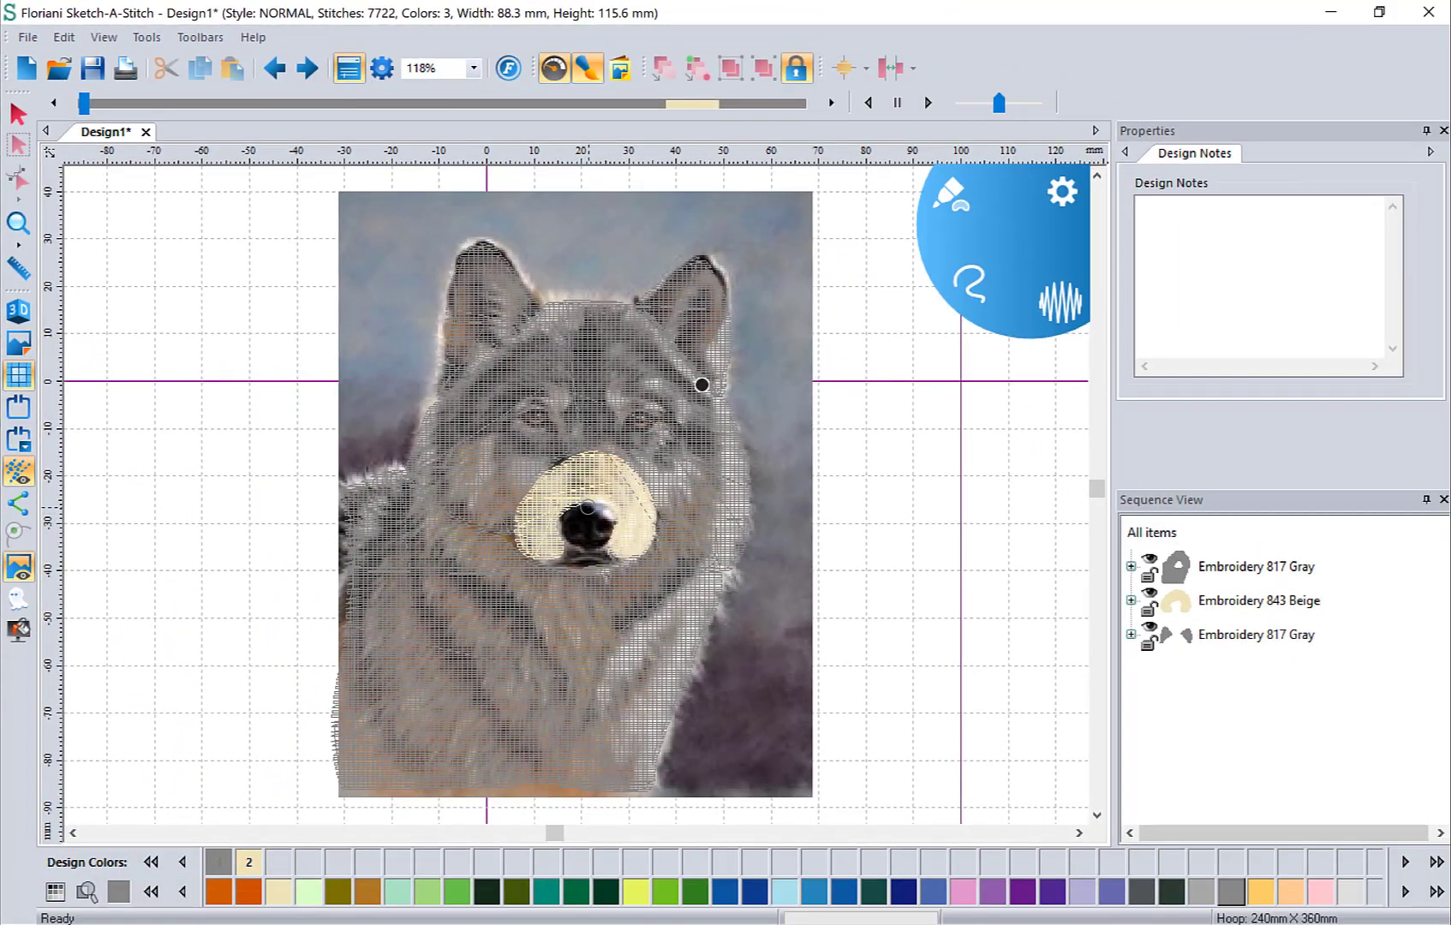
mouse_move(579, 508)
left_mouse_down()
mouse_move(558, 529)
mouse_move(600, 543)
mouse_move(615, 516)
mouse_move(581, 502)
left_mouse_up()
left_click(615, 520)
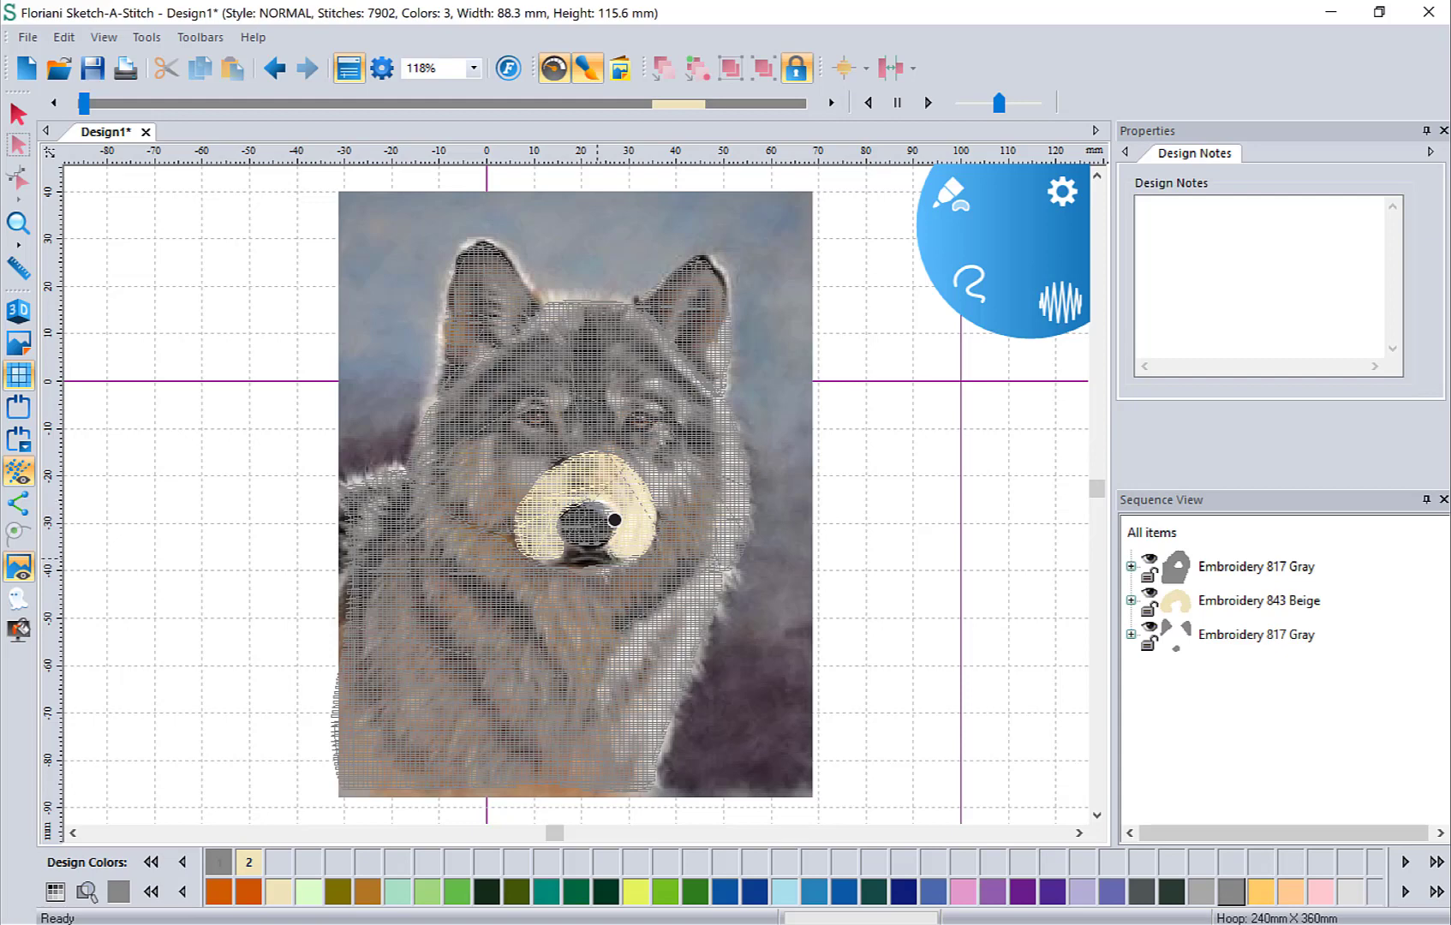
left_click(275, 67)
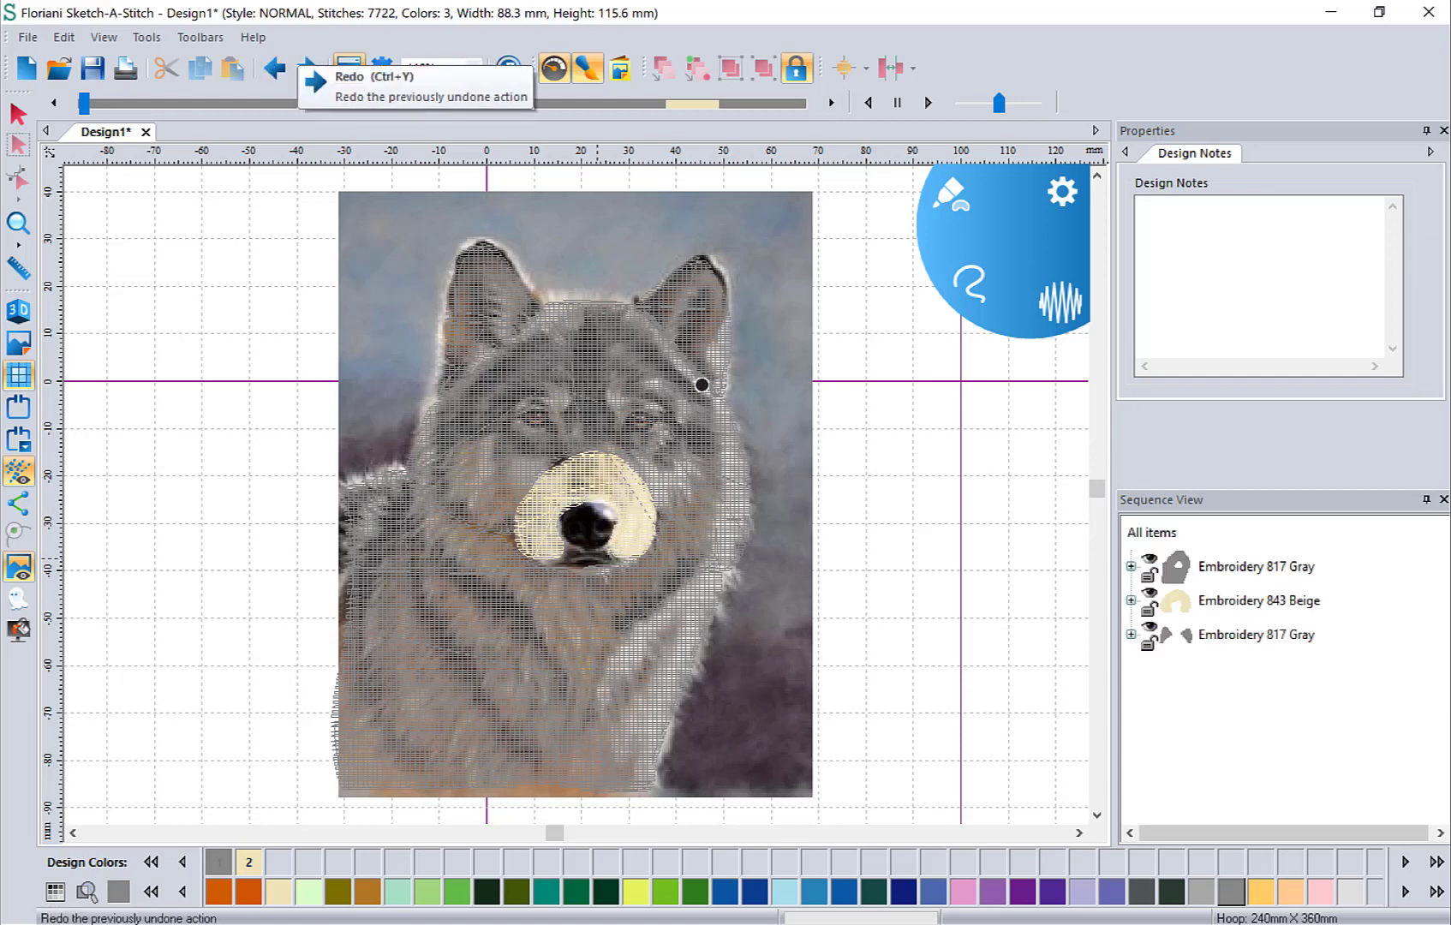
Step: Fill the wolf's nose and mouth area with black thread
left_click(150, 891)
left_click(151, 892)
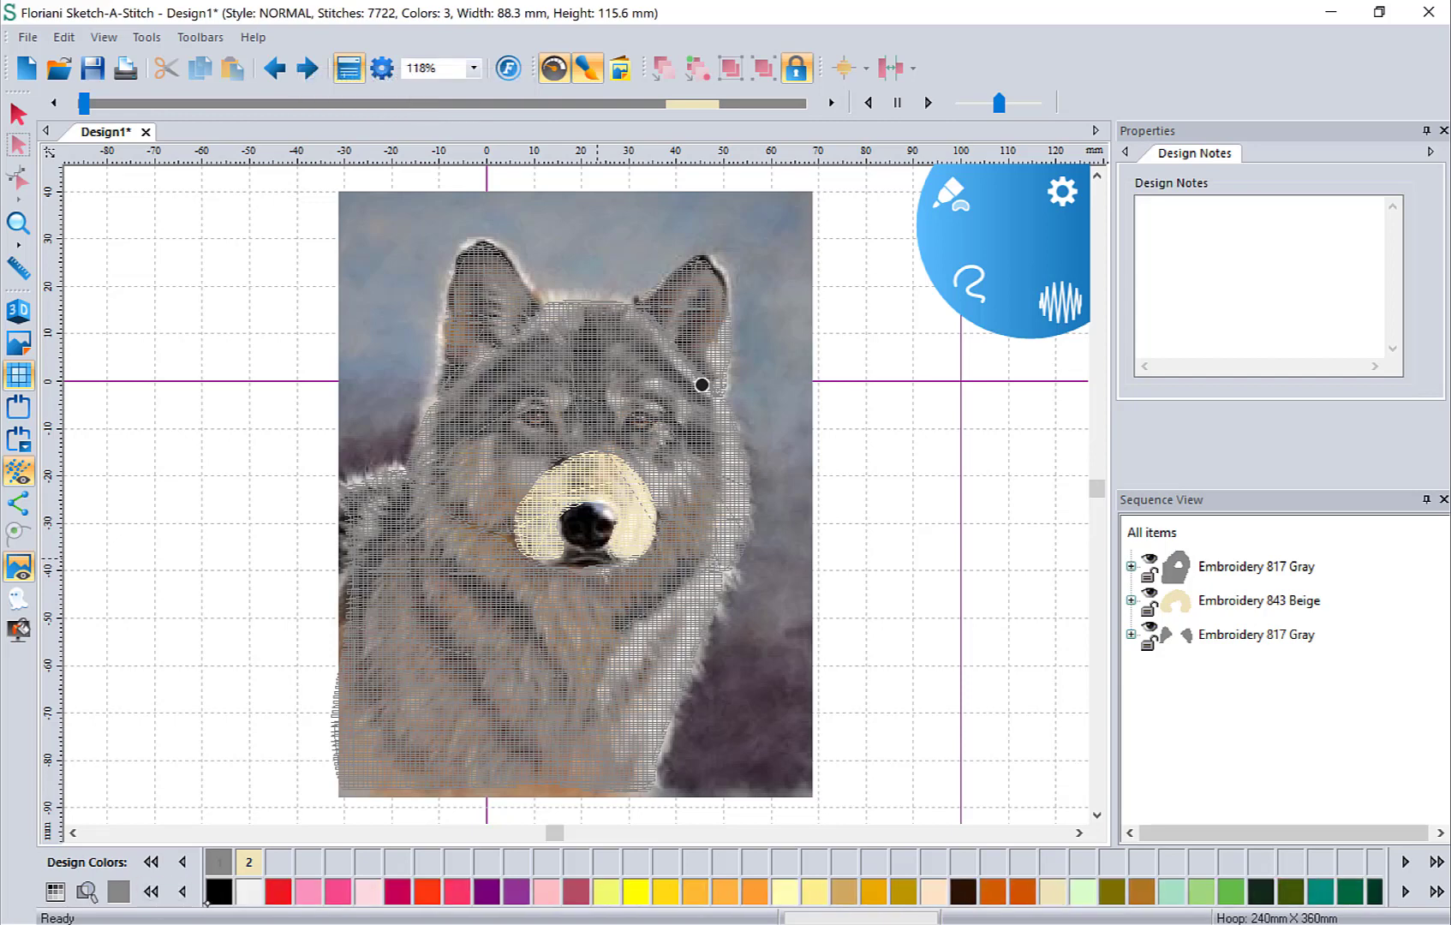
left_click(219, 892)
mouse_move(576, 501)
left_mouse_down()
mouse_move(552, 528)
mouse_move(561, 545)
mouse_move(609, 535)
mouse_move(612, 513)
mouse_move(578, 501)
left_mouse_up()
left_click(615, 521)
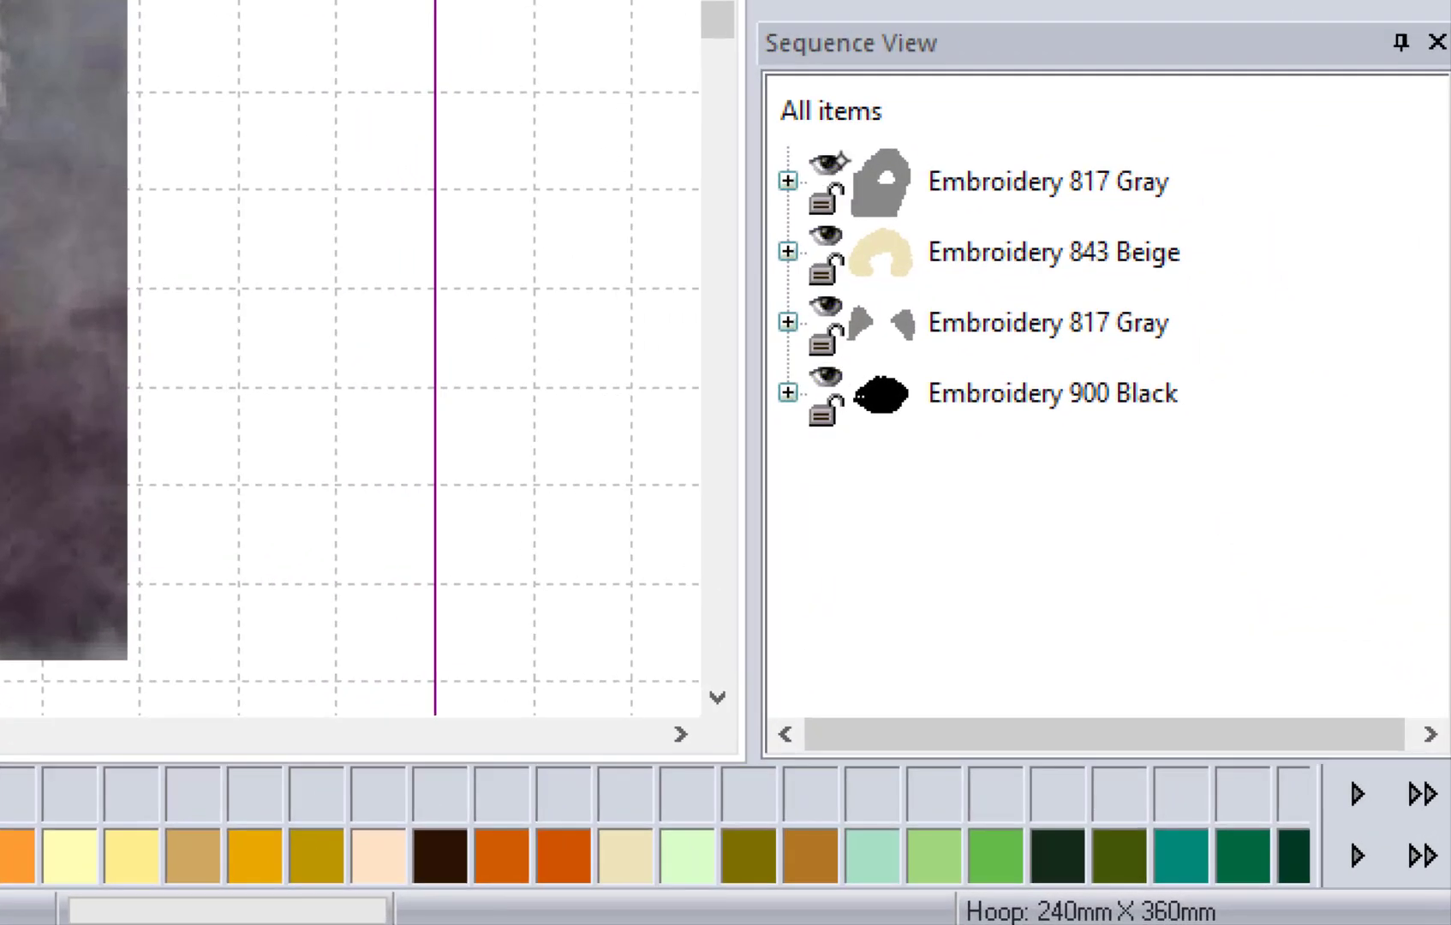
Step: Hide all four embroidery layers: both gray ones, the beige one and the black one
left_click(826, 164)
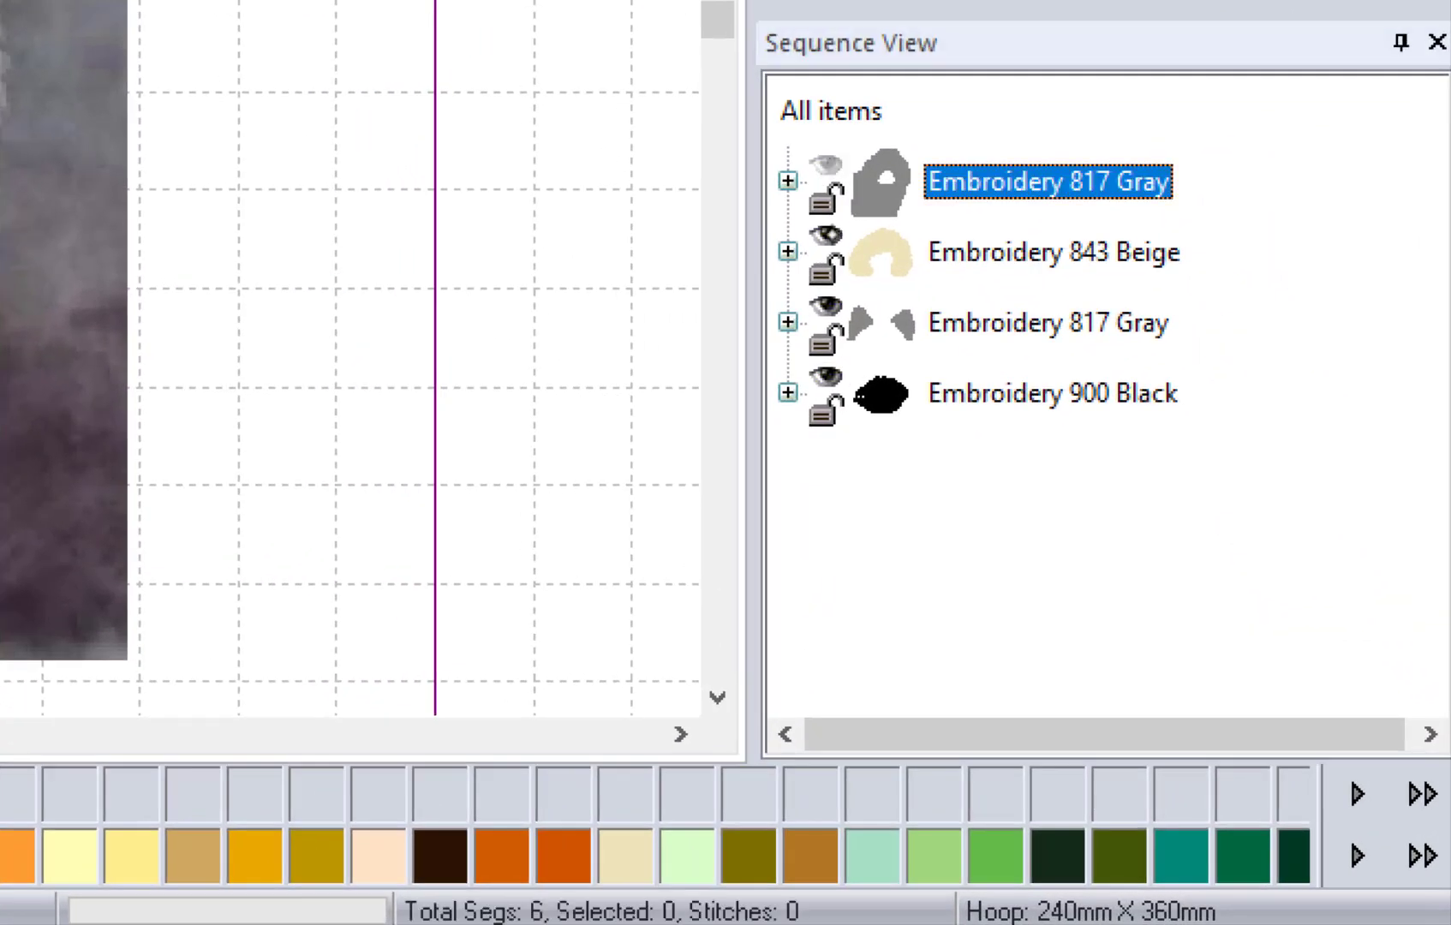
left_click(825, 235)
left_click(826, 305)
left_click(826, 376)
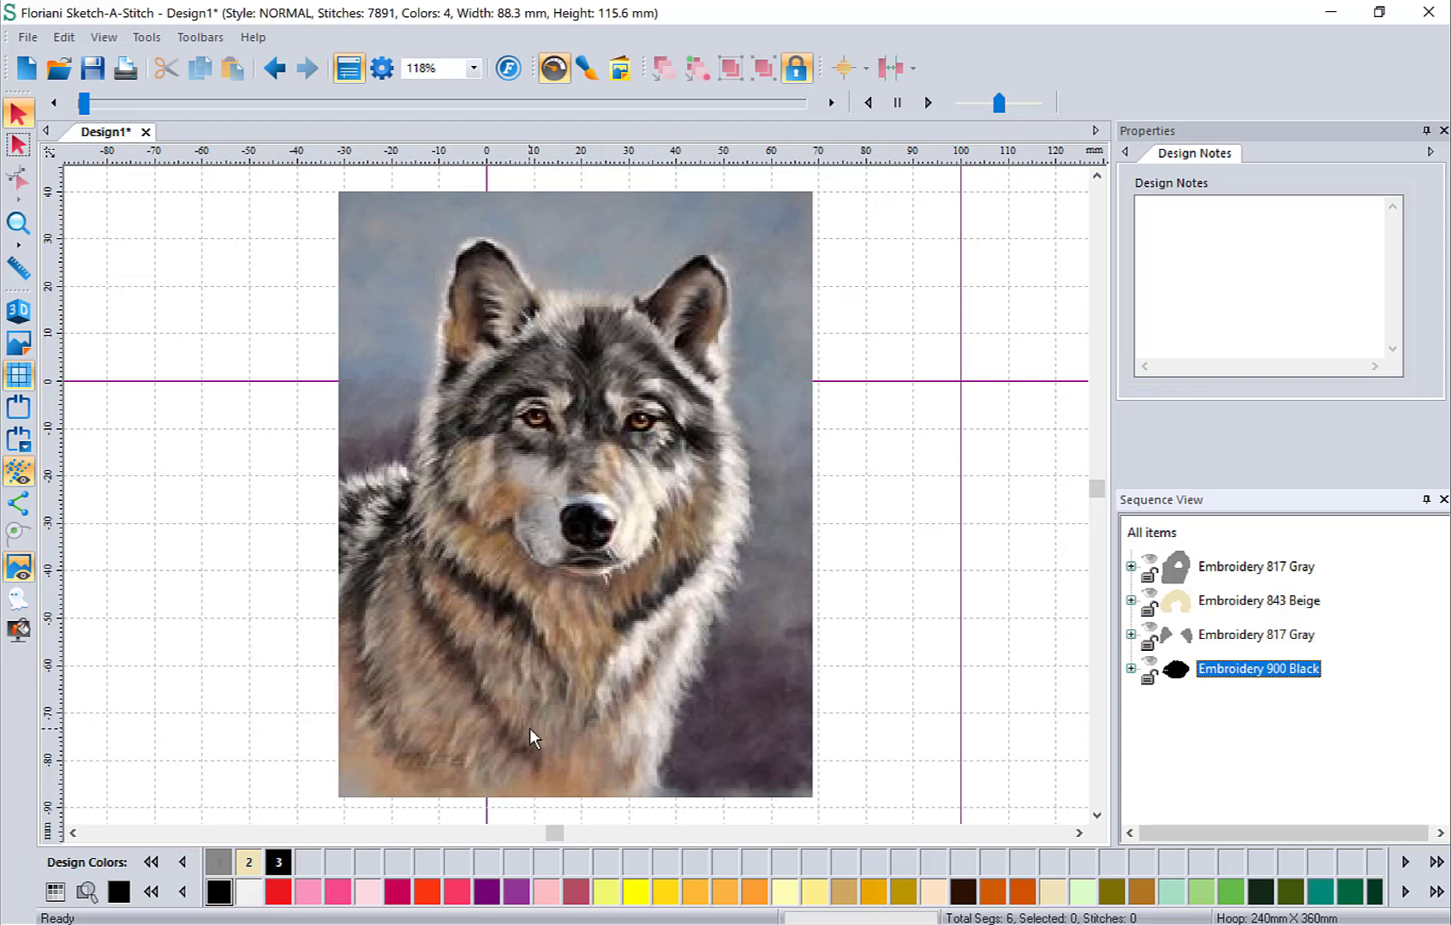
Step: Sketch fur strokes over the wolf's lower chest and shoulder with the Run pen in 323 Light Brown thread
left_click(1142, 892)
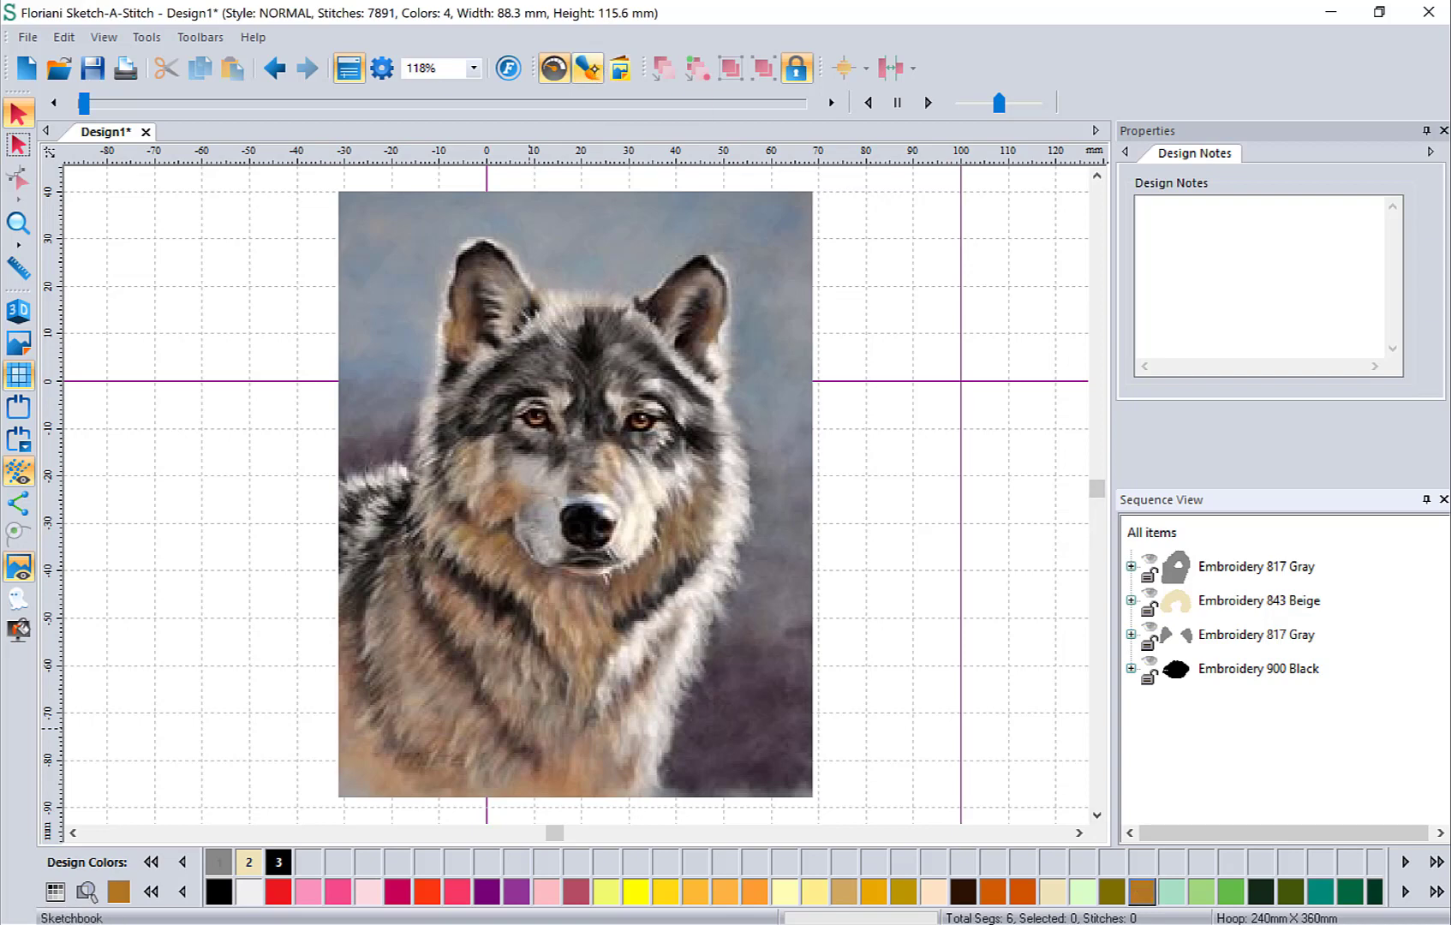
left_click(588, 67)
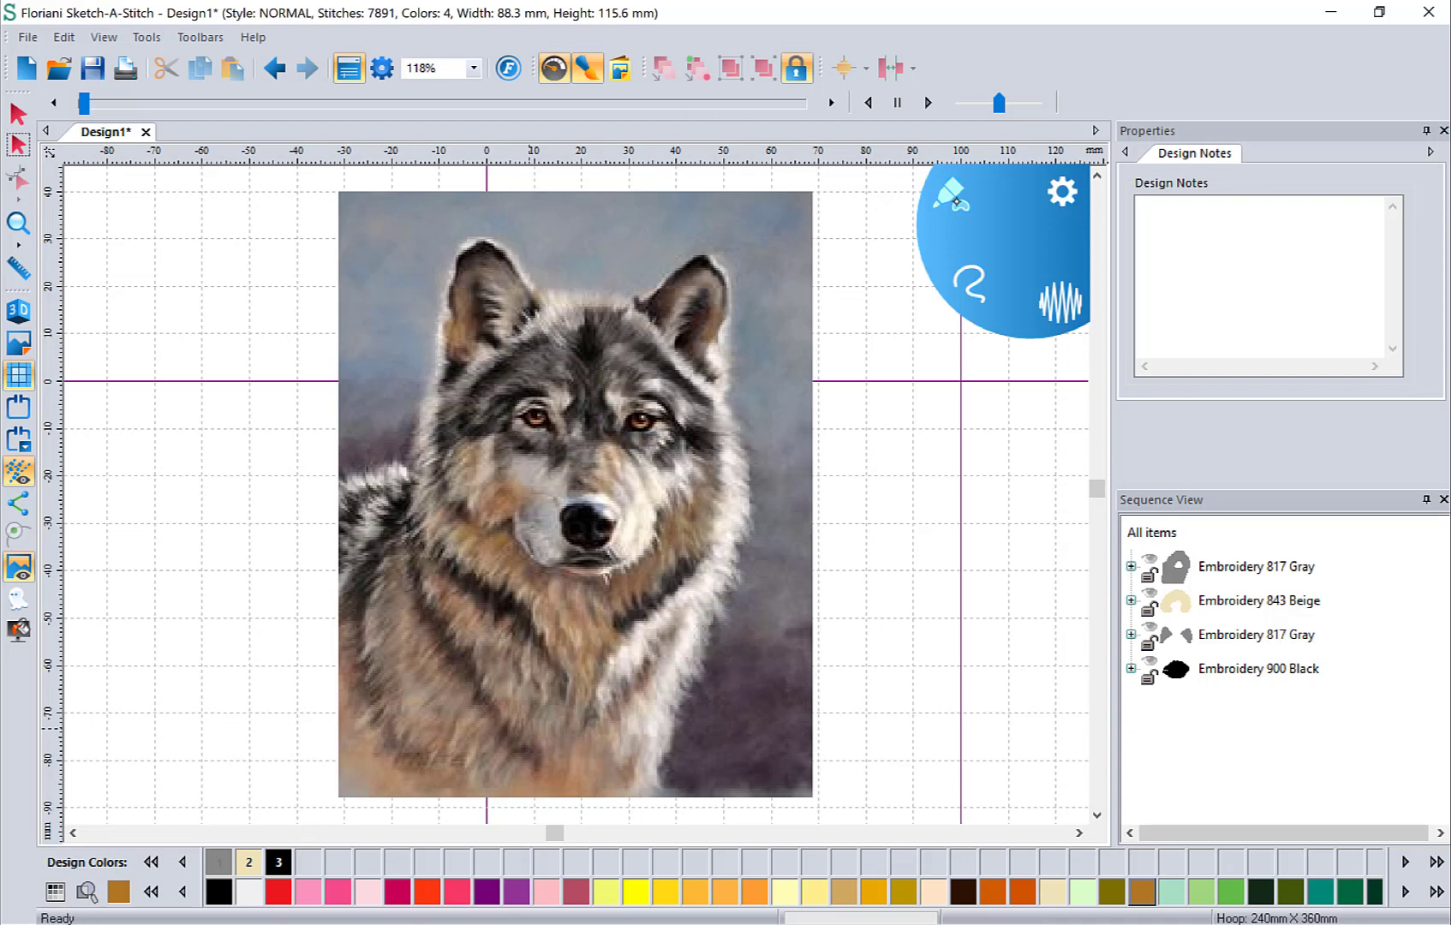
left_click(951, 195)
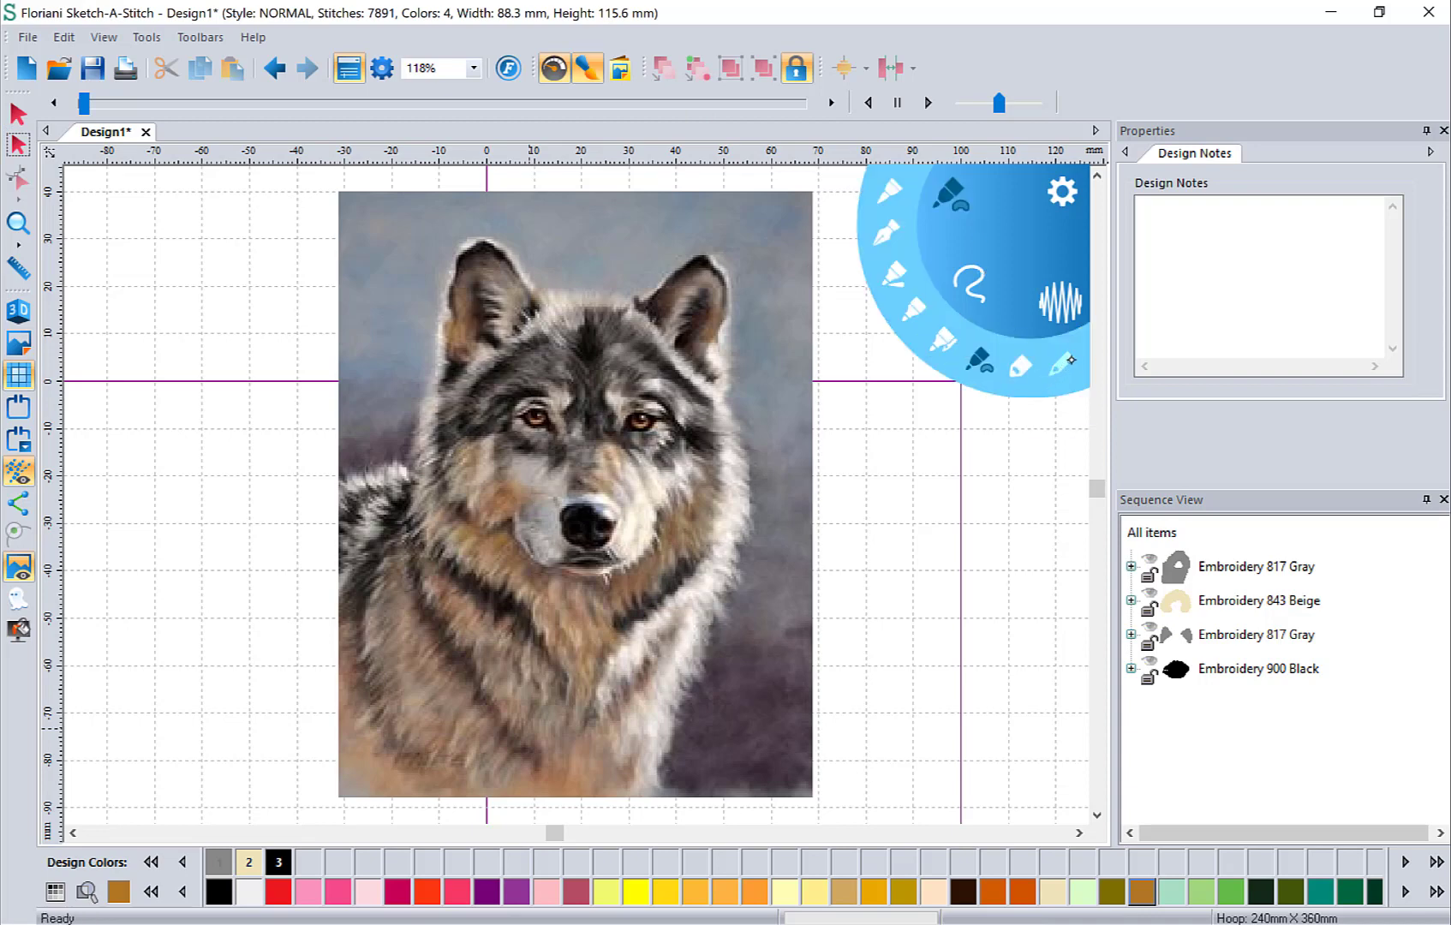
left_click(1063, 365)
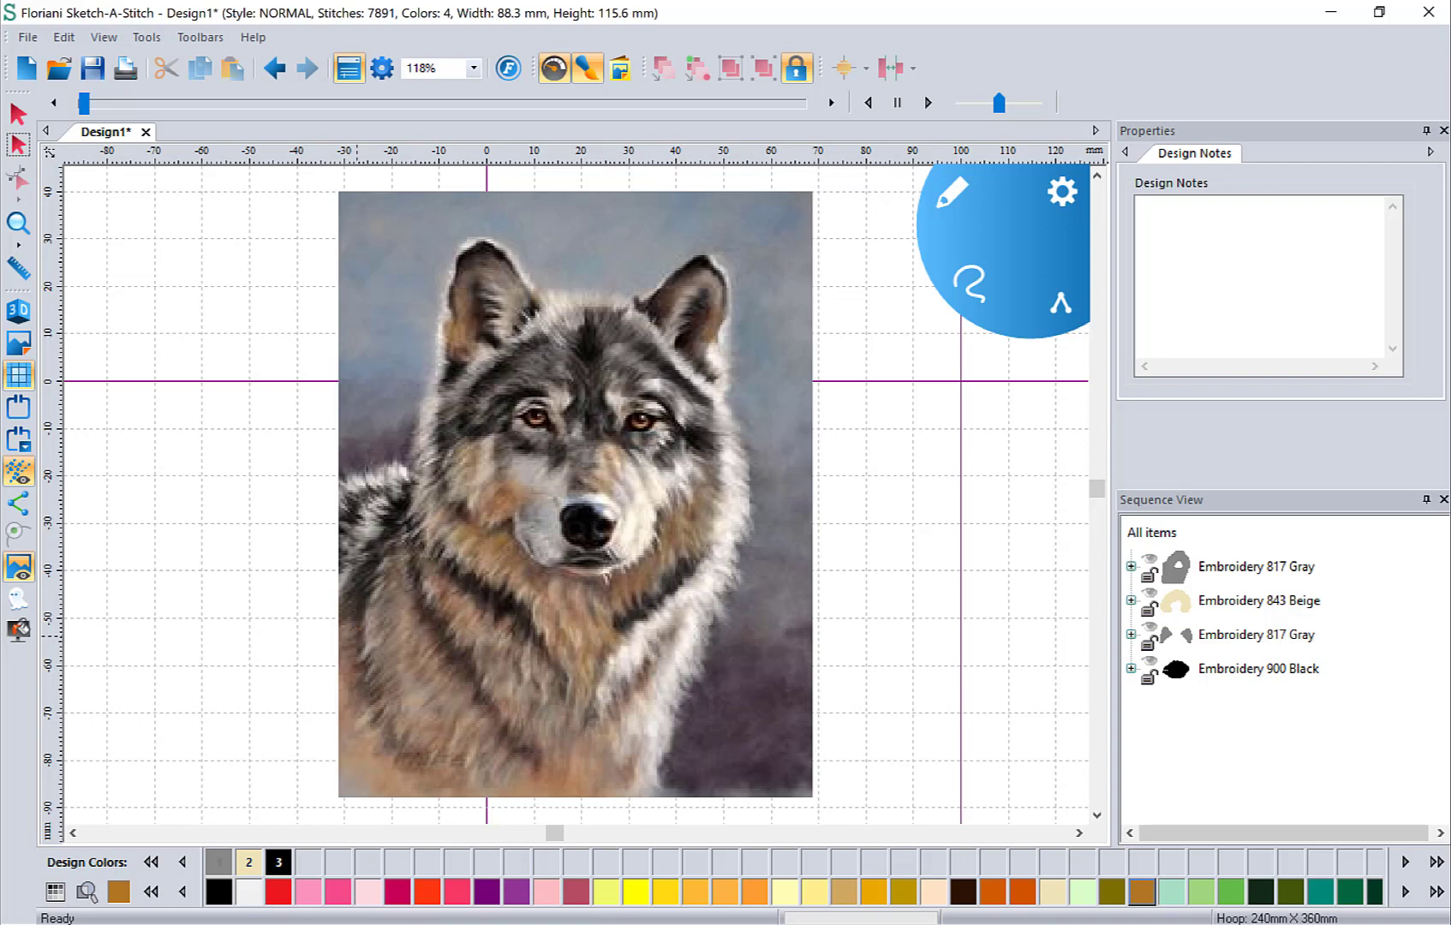
left_click(18, 223)
left_click(391, 695)
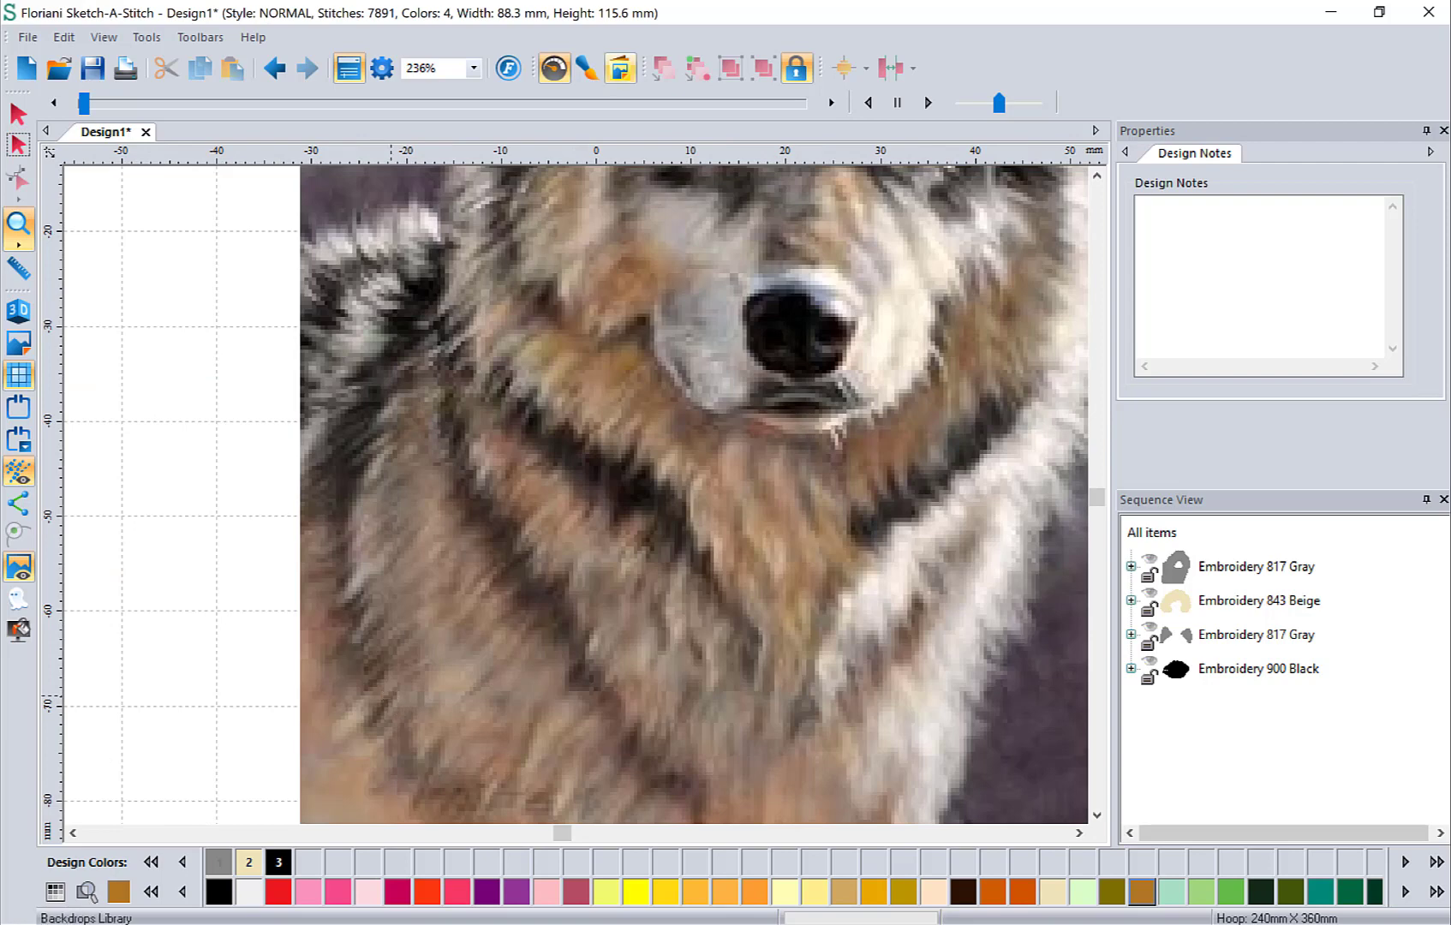
left_click(587, 69)
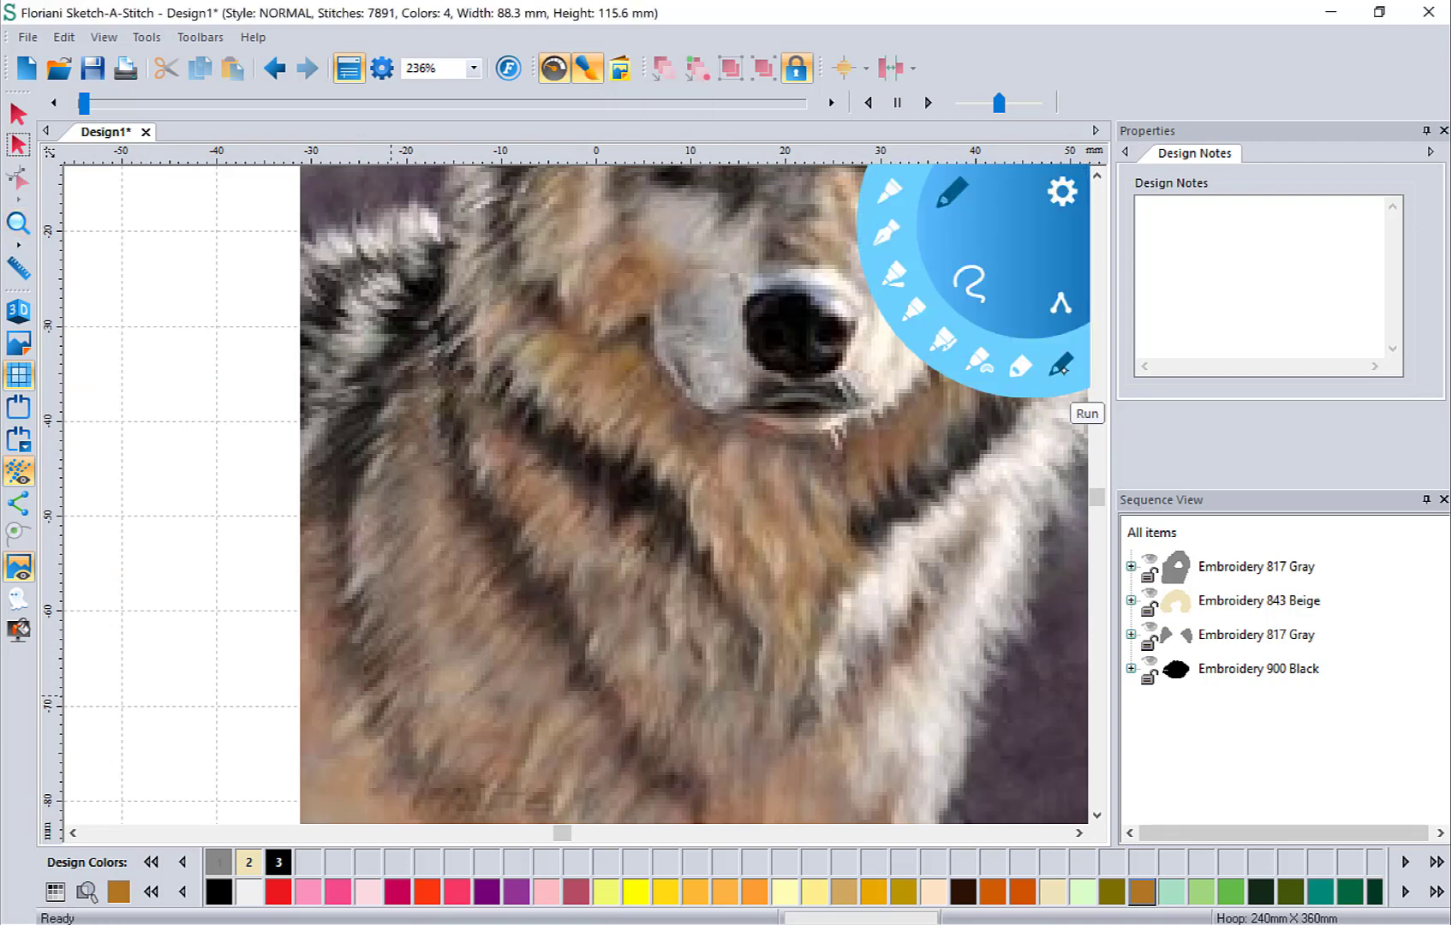
left_click(1097, 815)
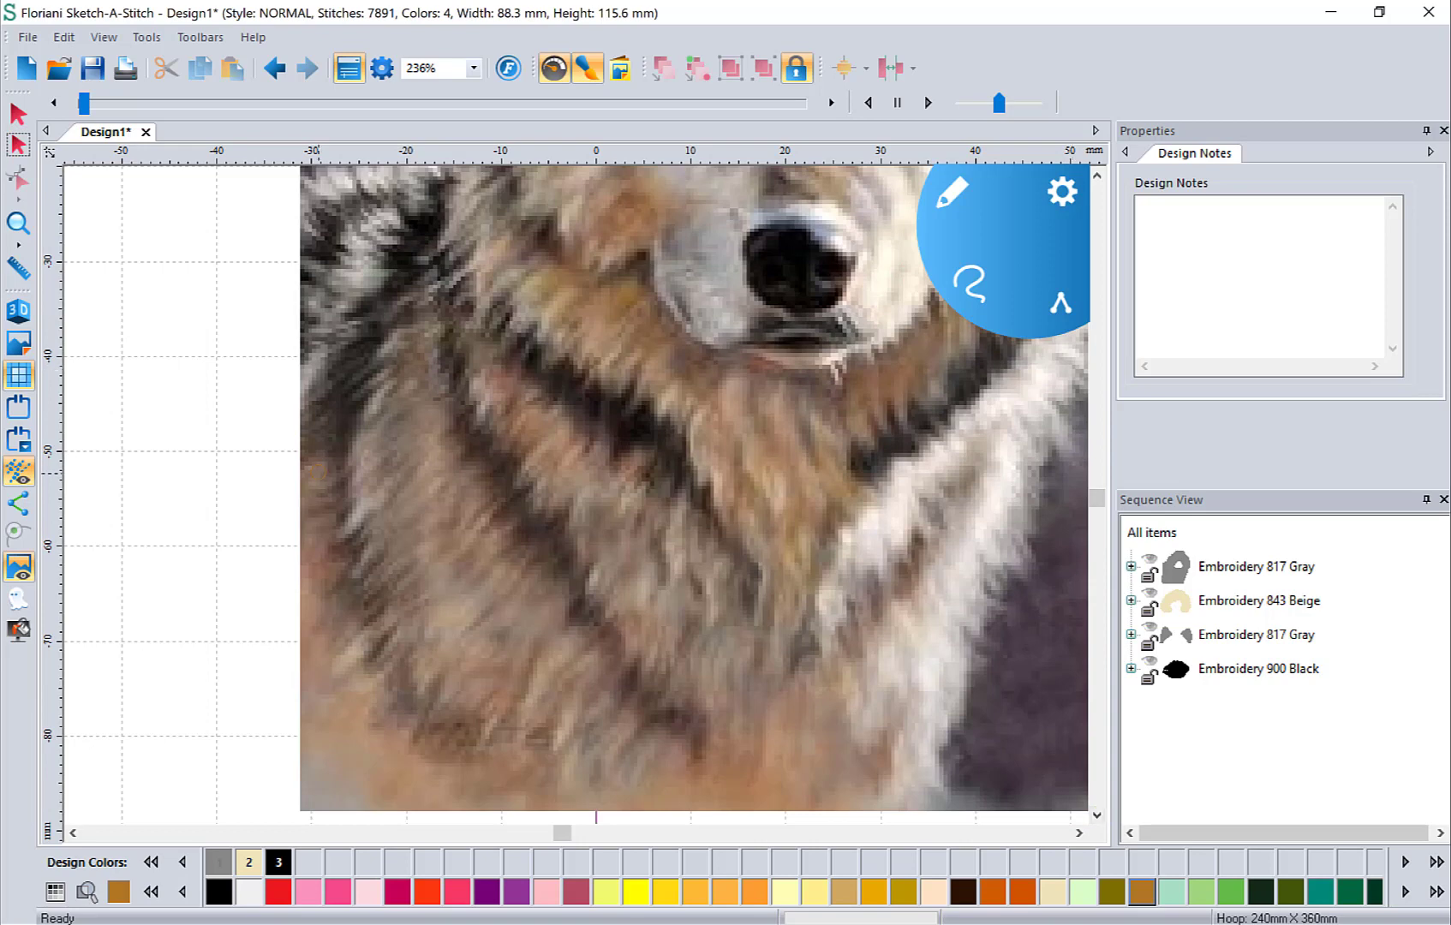
mouse_move(324, 491)
left_mouse_down()
mouse_move(303, 650)
mouse_move(315, 725)
mouse_move(349, 688)
mouse_move(339, 764)
mouse_move(371, 727)
mouse_move(380, 801)
mouse_move(419, 770)
mouse_move(438, 792)
left_mouse_up()
mouse_move(587, 751)
left_mouse_down()
mouse_move(608, 786)
mouse_move(640, 709)
mouse_move(626, 701)
mouse_move(562, 733)
left_mouse_up()
mouse_move(580, 635)
left_mouse_down()
mouse_move(570, 618)
mouse_move(512, 678)
mouse_move(469, 658)
mouse_move(448, 628)
mouse_move(491, 545)
left_mouse_up()
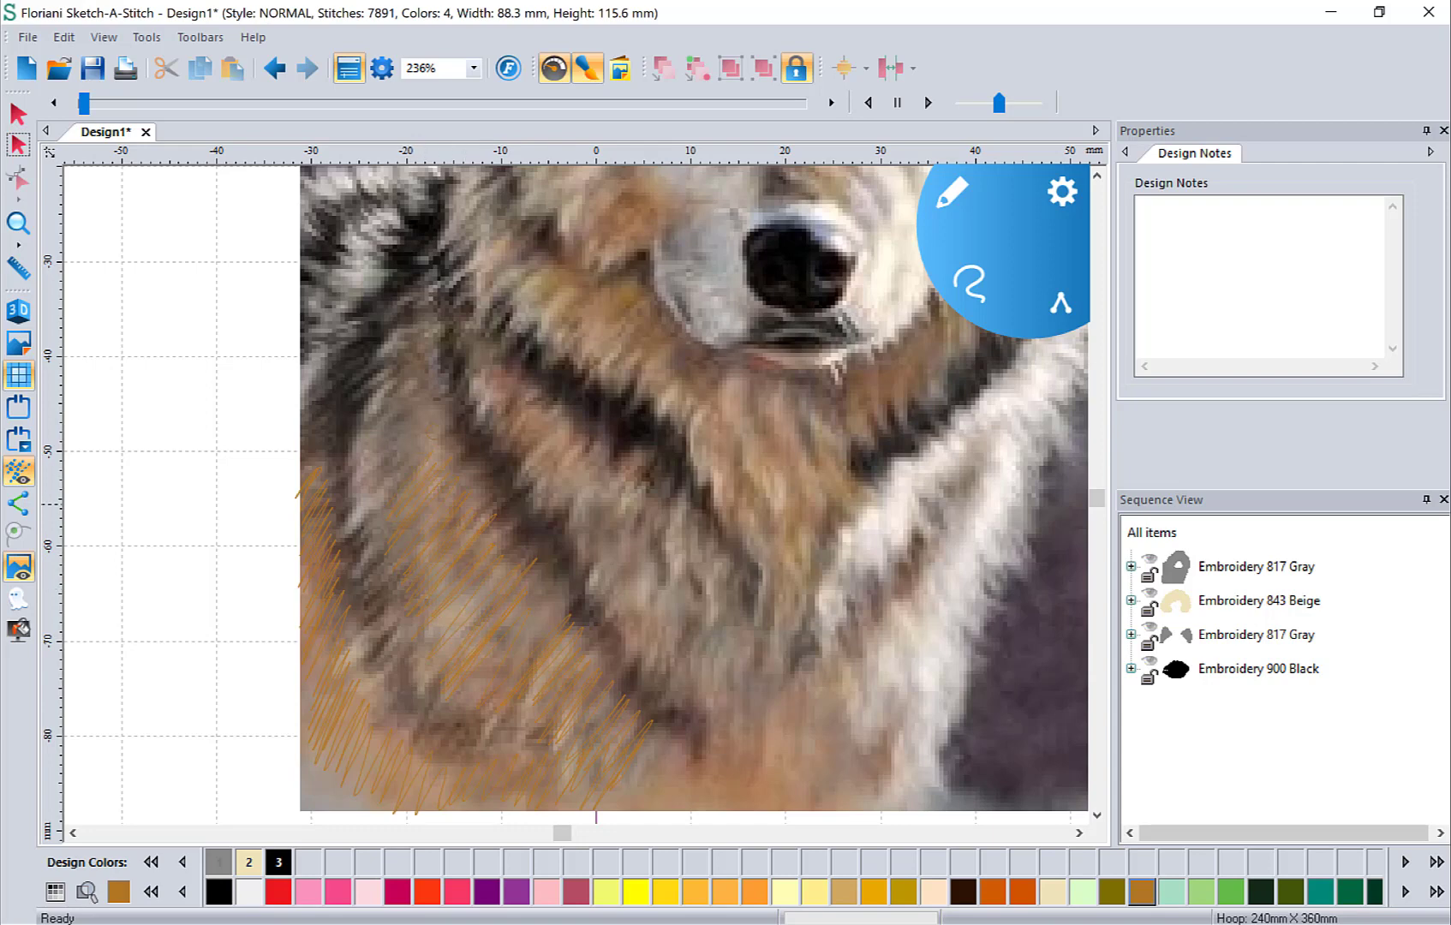
Step: Fill the fur between the dark chest stripes, the throat and the neck below the muzzle with light brown strokes
mouse_move(419, 377)
left_mouse_down()
mouse_move(410, 327)
mouse_move(399, 374)
left_mouse_up()
mouse_move(674, 770)
left_mouse_down()
mouse_move(710, 573)
mouse_move(677, 570)
mouse_move(646, 596)
mouse_move(651, 508)
left_mouse_up()
mouse_move(578, 558)
left_mouse_down()
mouse_move(555, 531)
mouse_move(484, 273)
mouse_move(655, 312)
mouse_move(669, 337)
mouse_move(631, 294)
left_mouse_up()
mouse_move(678, 352)
left_mouse_down()
mouse_move(703, 378)
mouse_move(707, 501)
mouse_move(722, 524)
left_mouse_up()
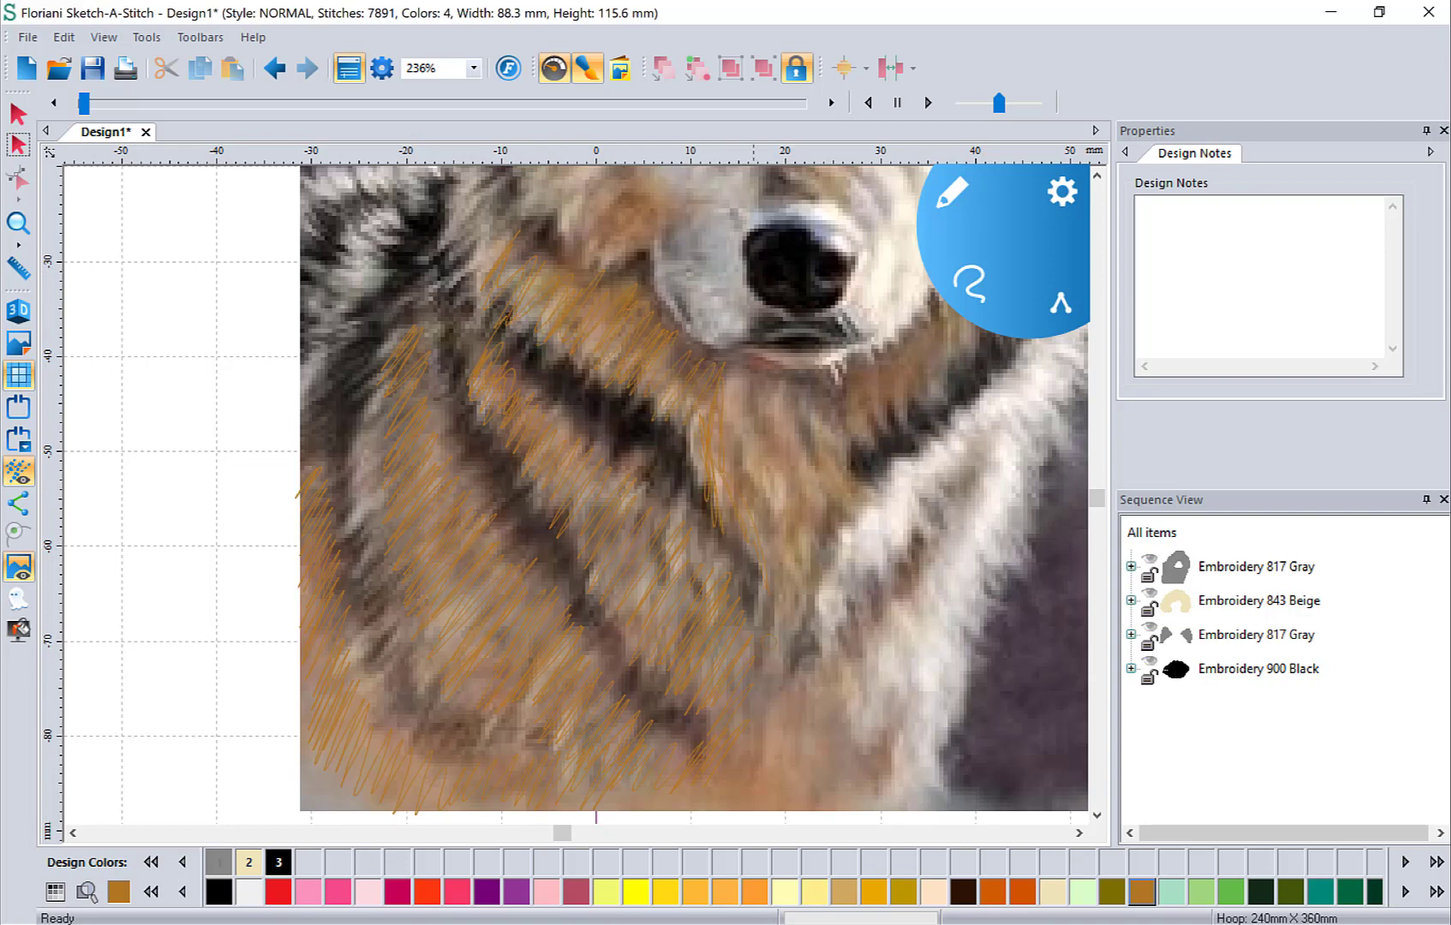
mouse_move(769, 613)
left_mouse_down()
mouse_move(760, 473)
mouse_move(774, 409)
mouse_move(809, 471)
mouse_move(855, 462)
mouse_move(887, 401)
mouse_move(957, 367)
left_mouse_up()
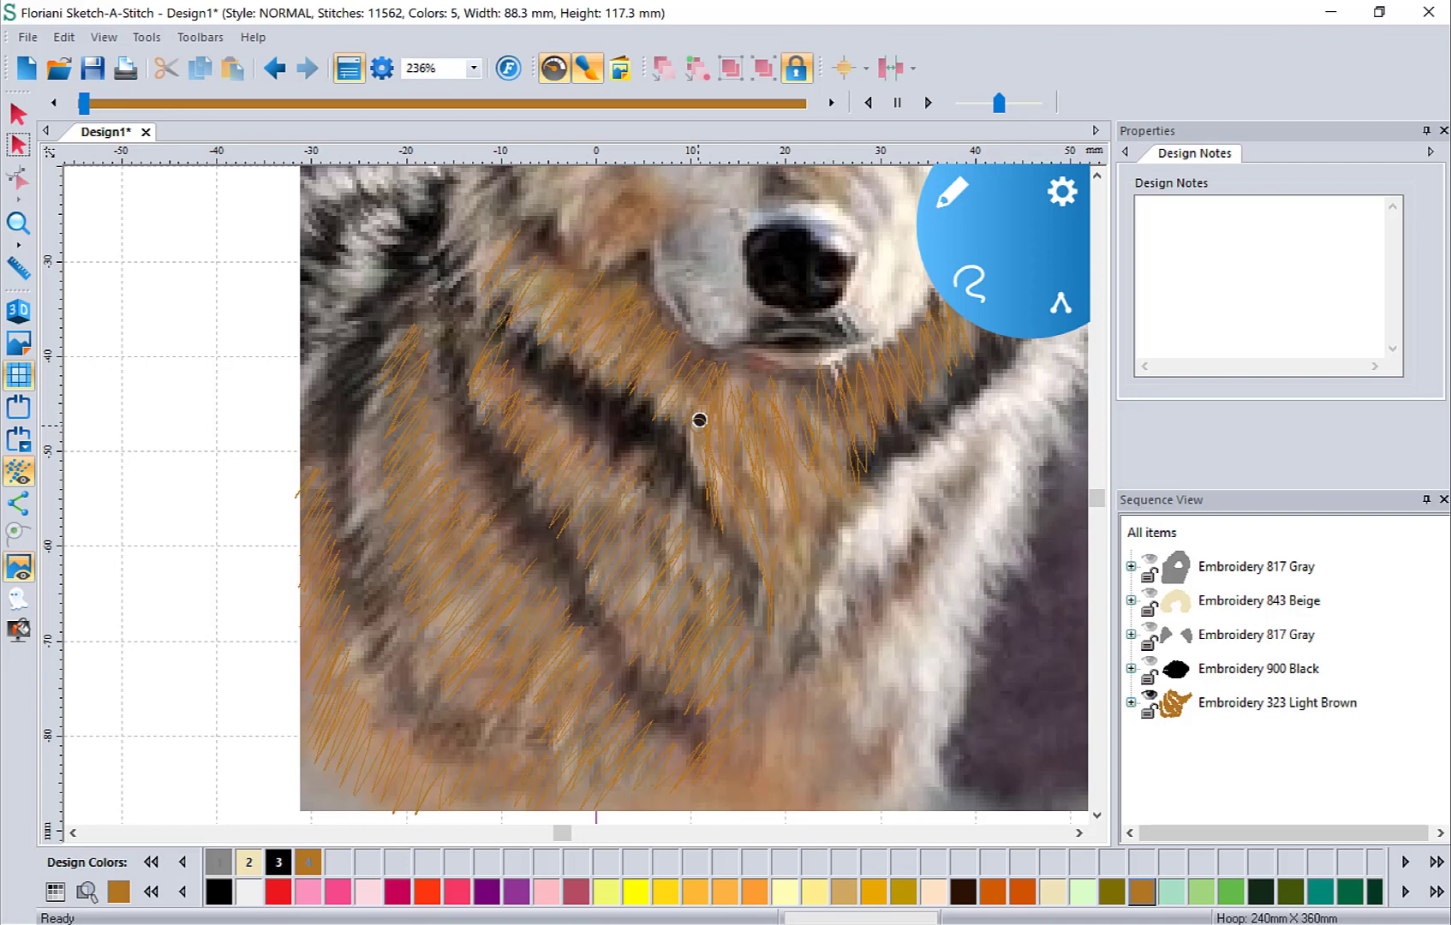
left_click(274, 68)
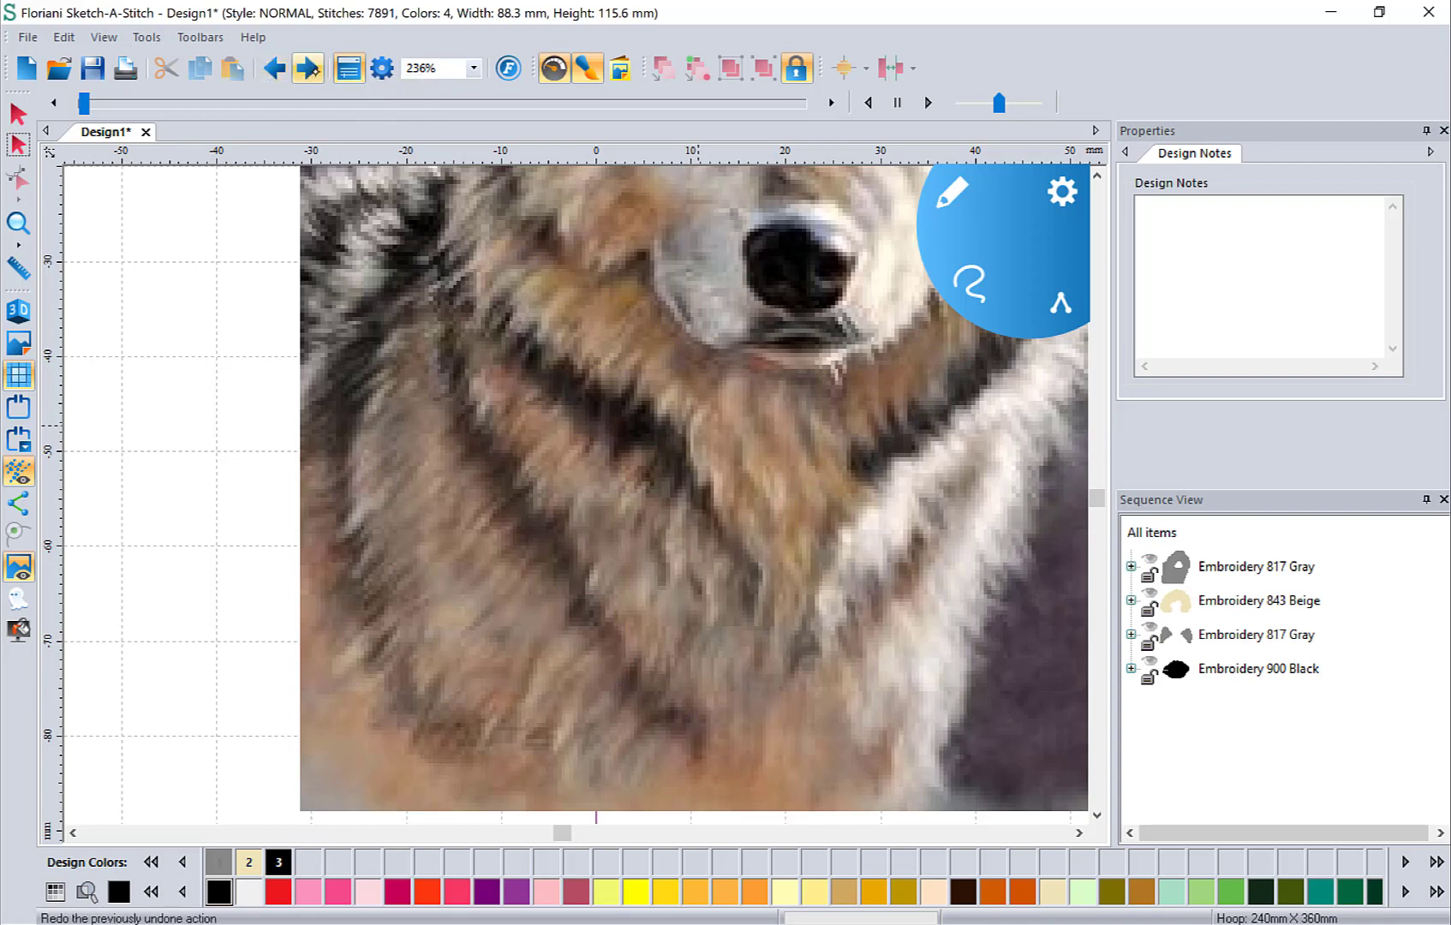
left_click(306, 68)
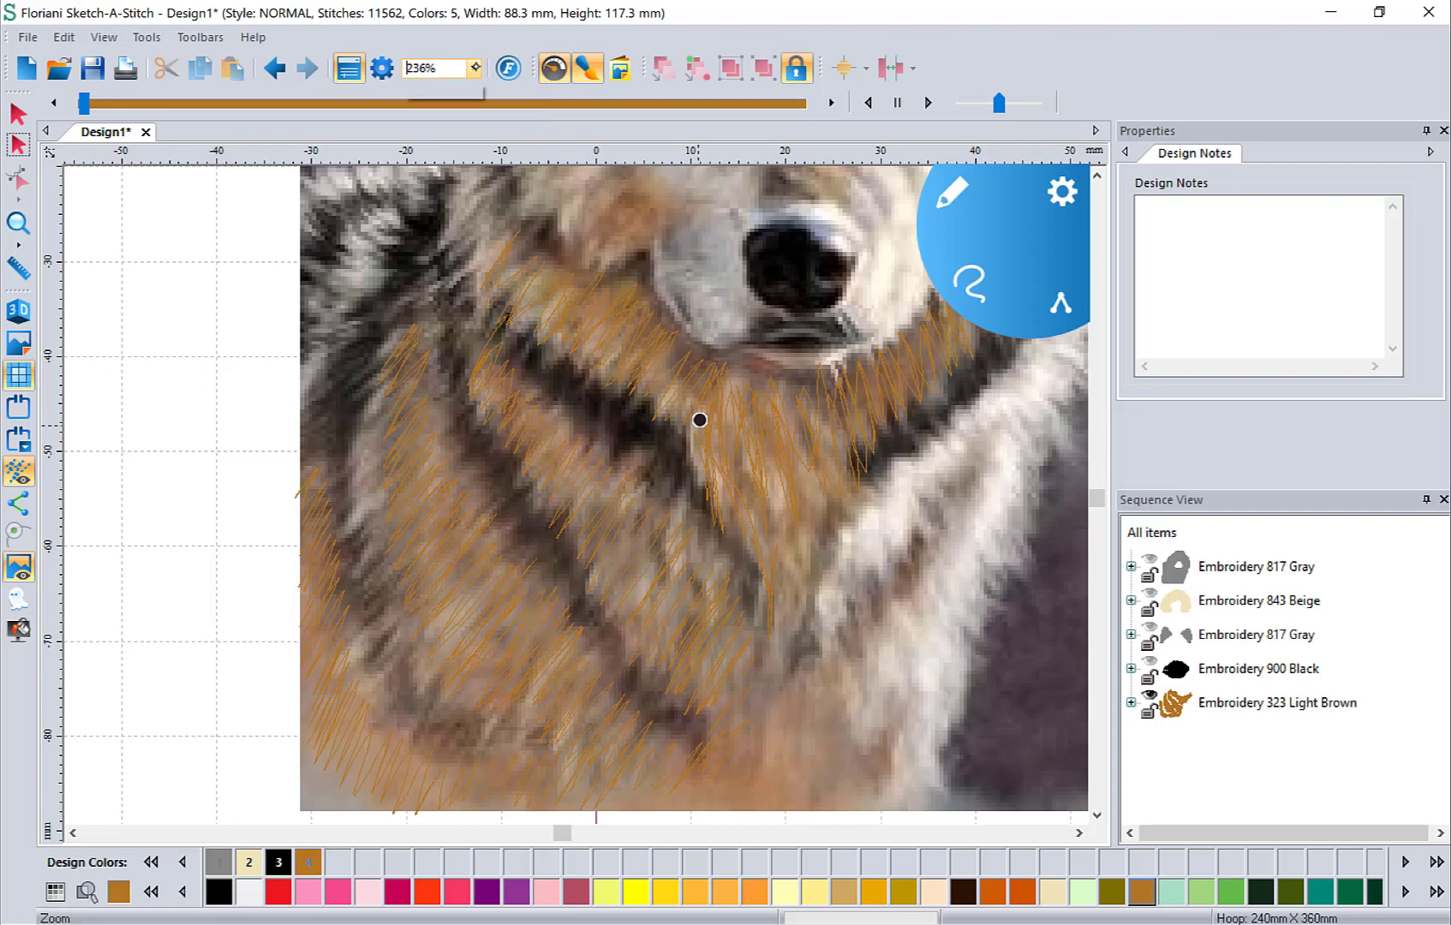
Step: Add light brown run strokes along the brown streak in the white chest fur and across the bottom of the chest
left_click(473, 68)
left_click(455, 101)
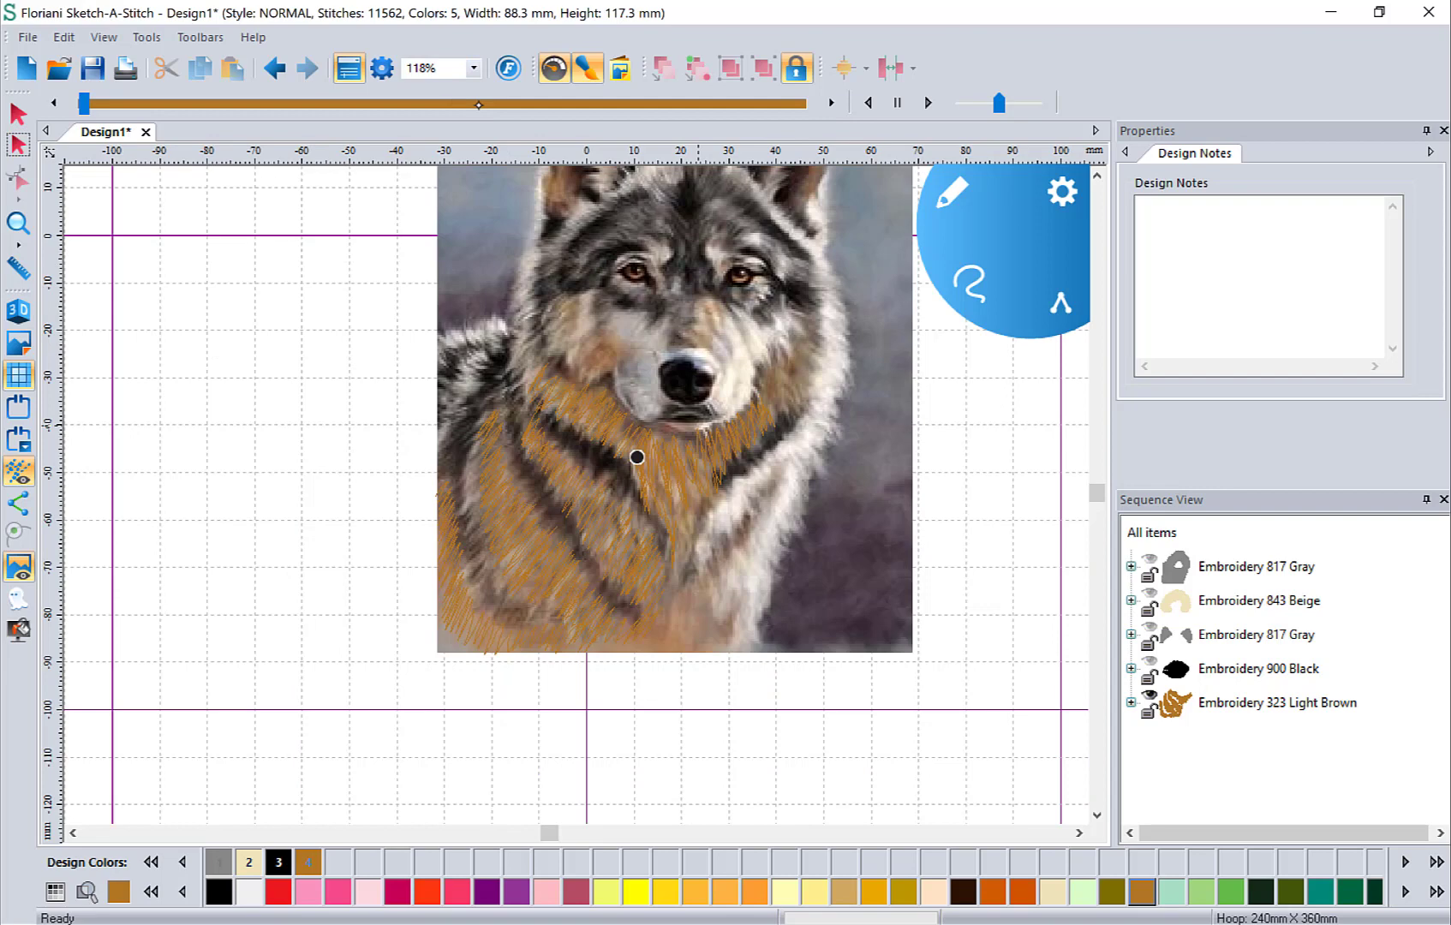
left_click(1100, 175)
left_click(1100, 176)
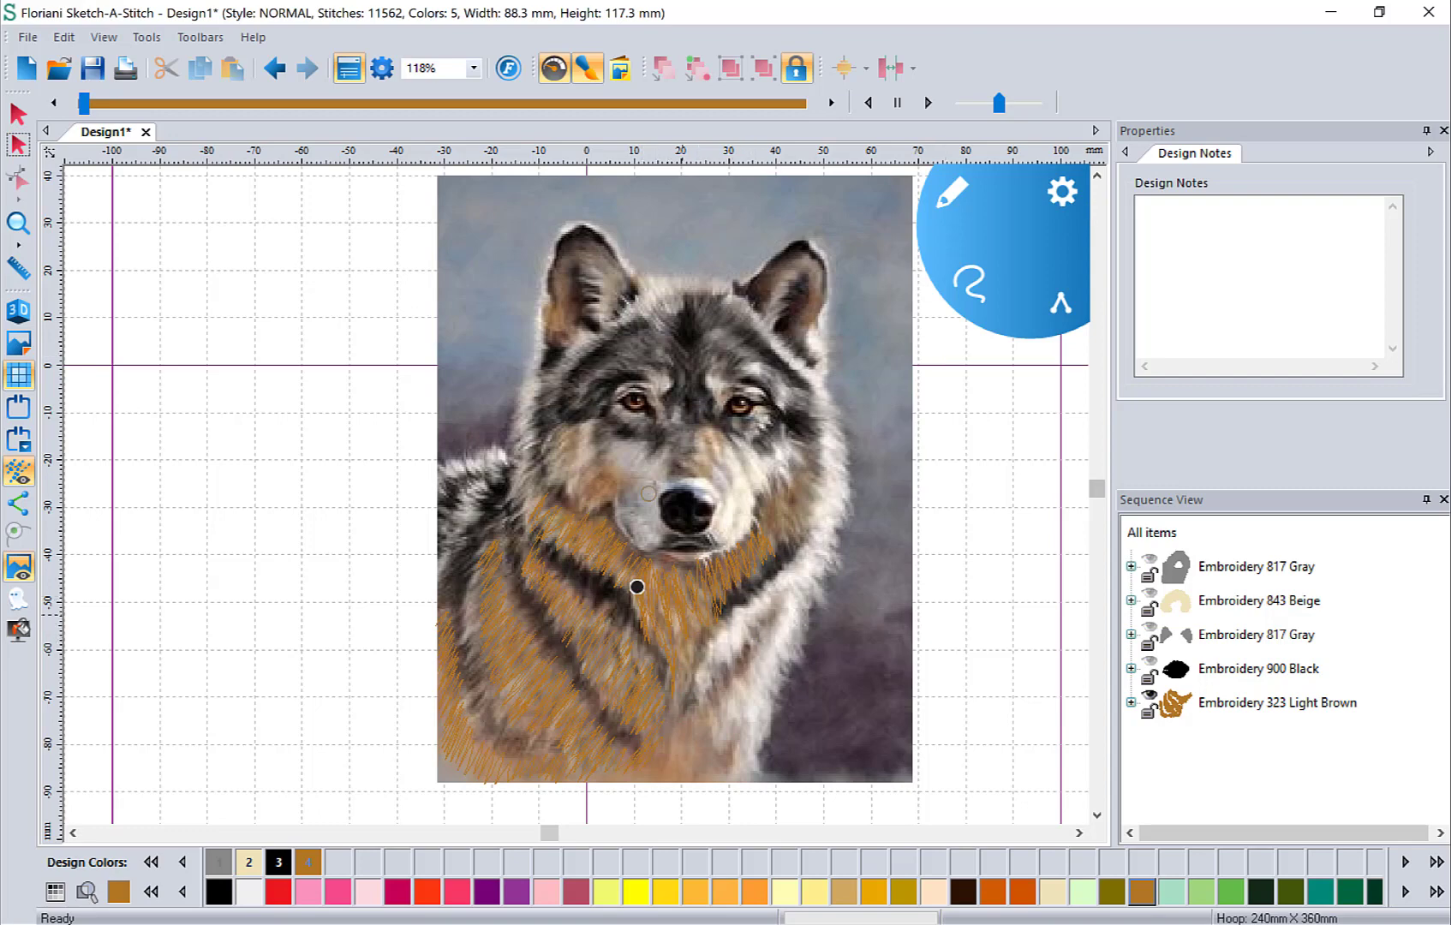
key("z")
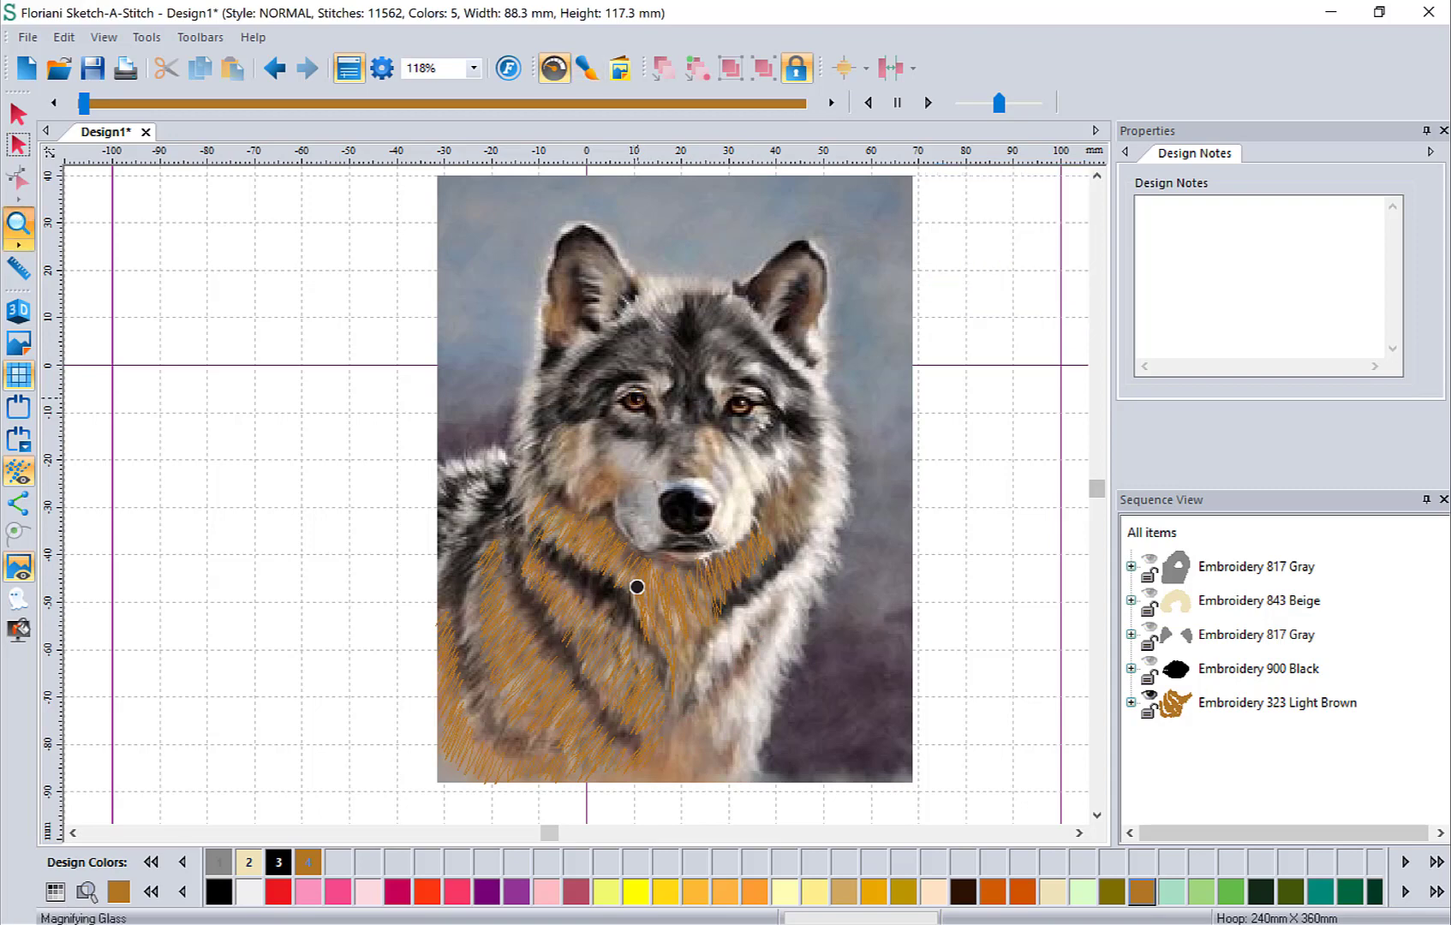
left_click(700, 685)
left_click(1096, 816)
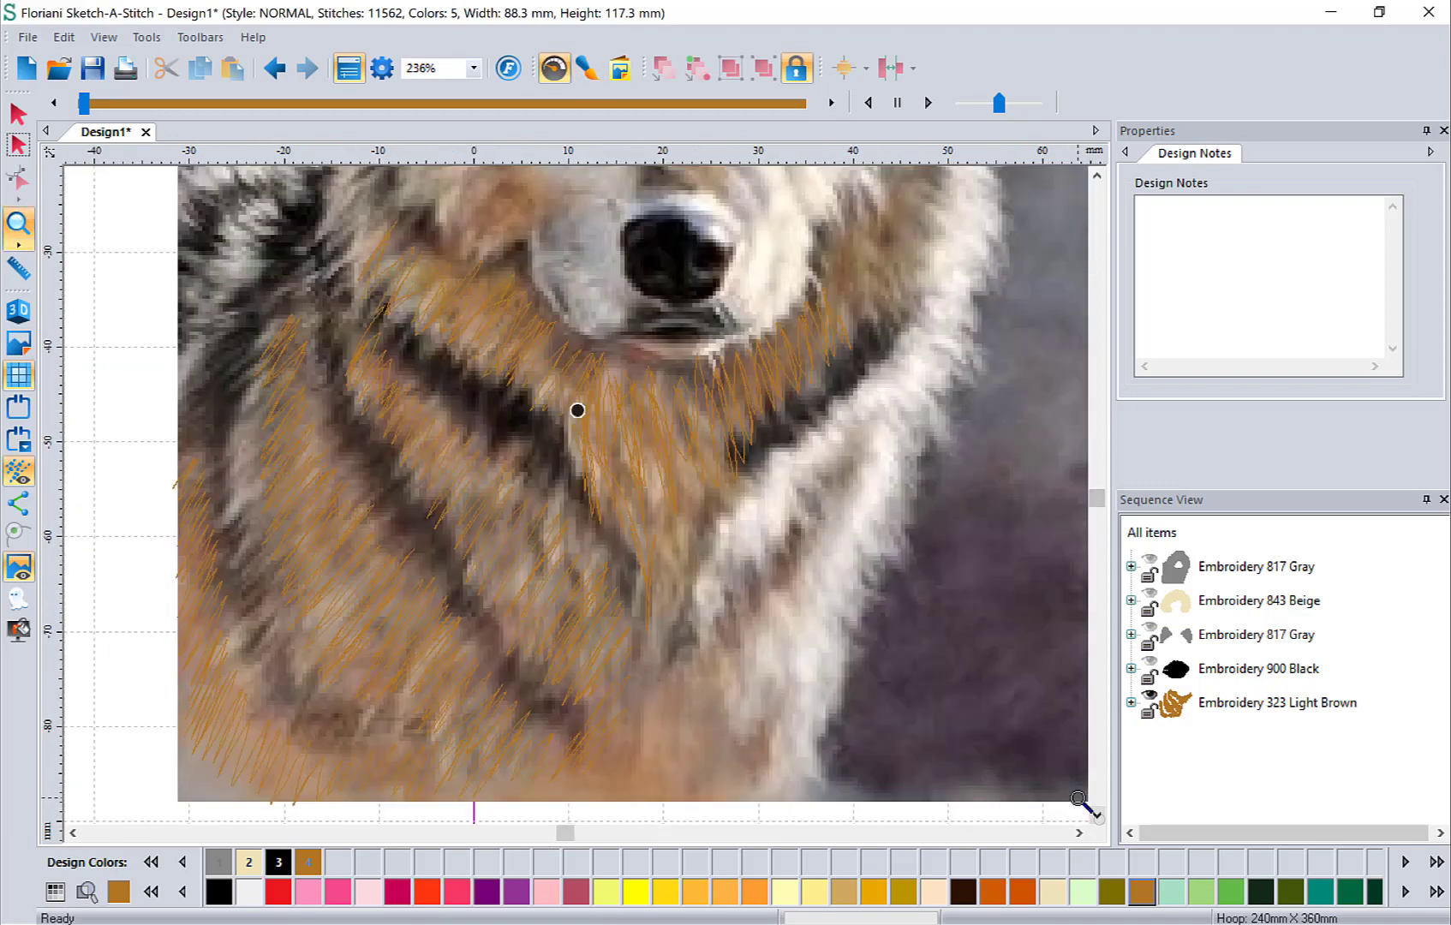
left_click(588, 68)
left_click(952, 192)
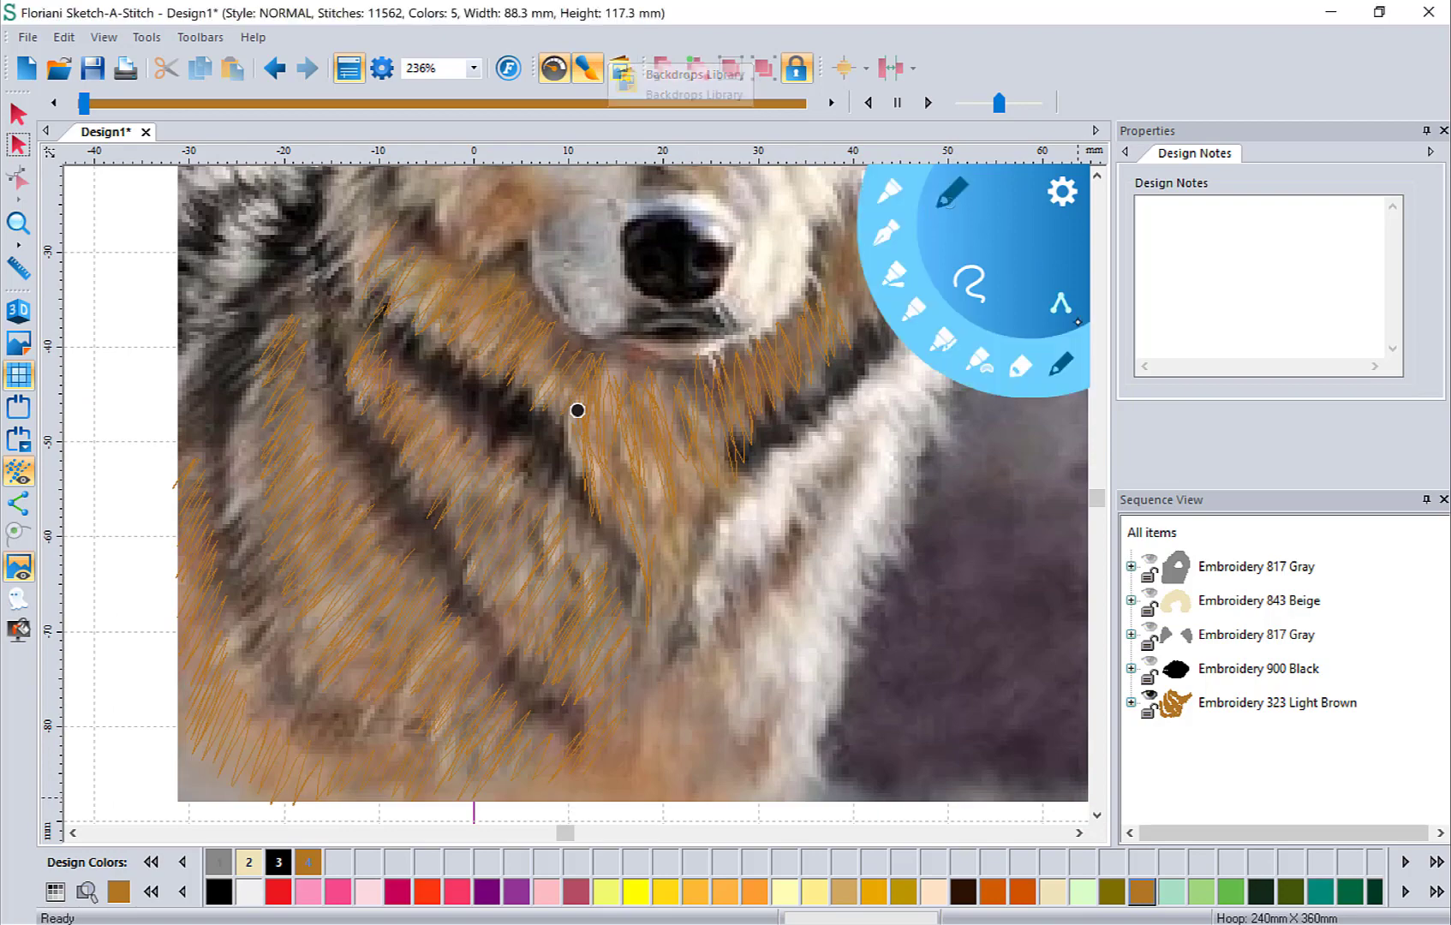
left_click(1045, 353)
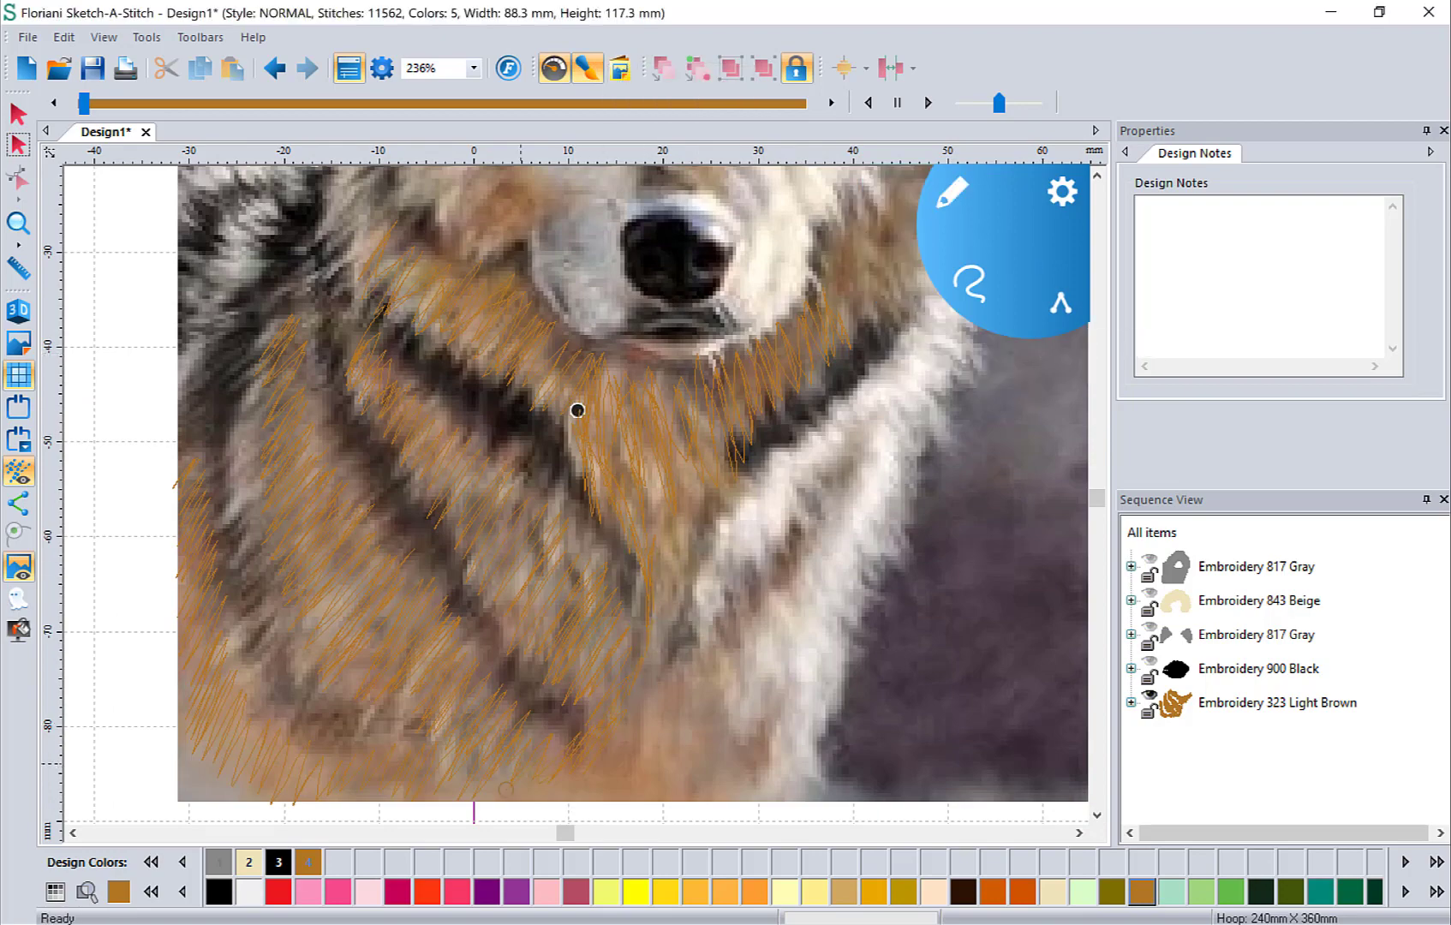
mouse_move(701, 657)
left_mouse_down()
mouse_move(709, 611)
mouse_move(870, 430)
left_mouse_up()
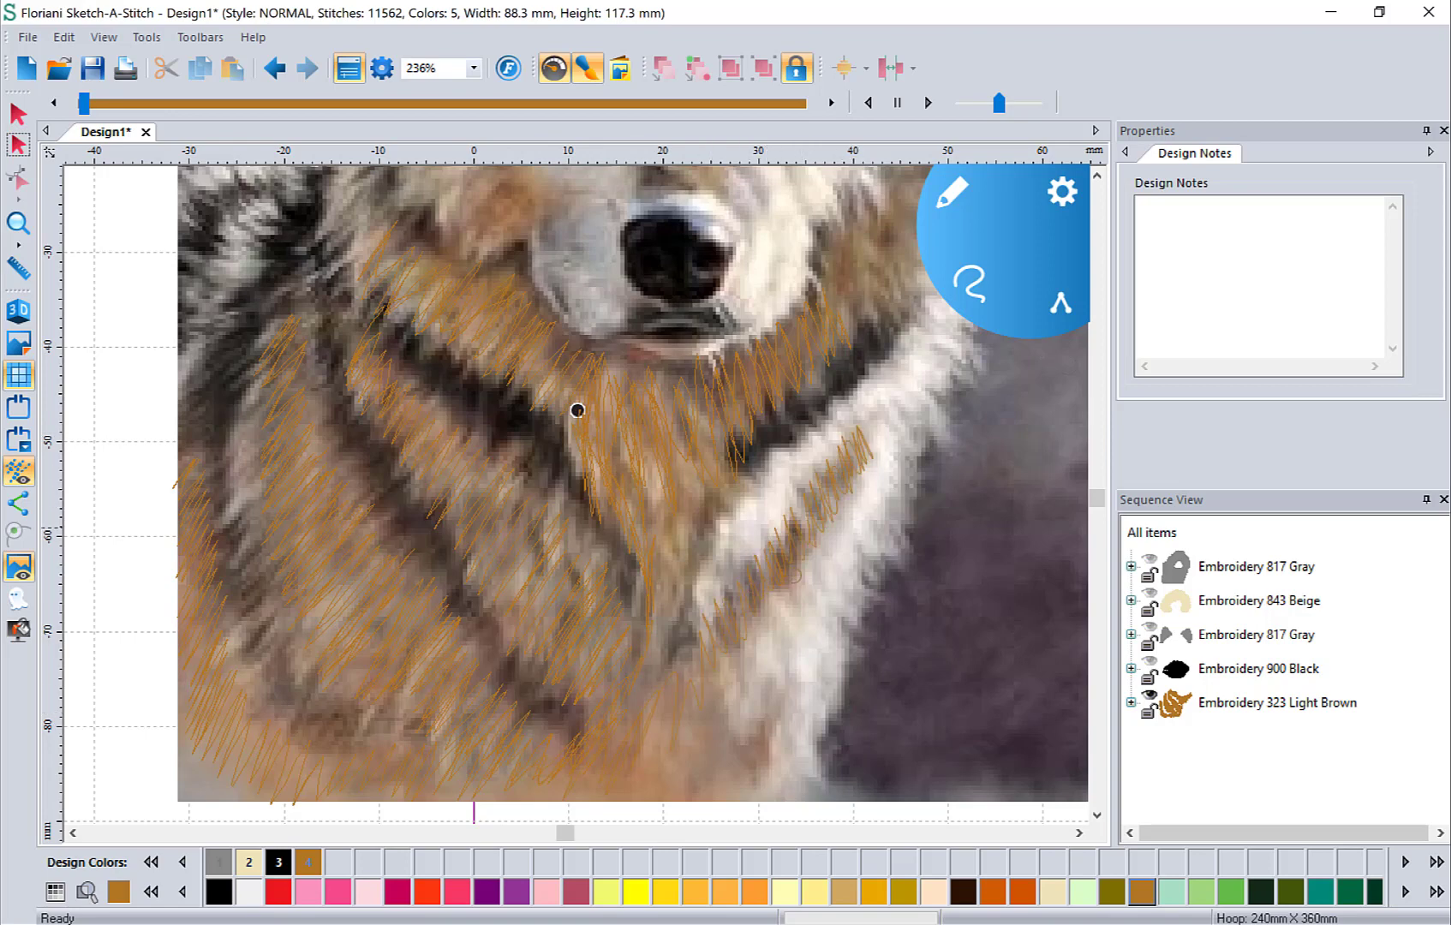
mouse_move(721, 665)
left_mouse_down()
mouse_move(709, 700)
mouse_move(728, 735)
left_mouse_up()
right_click(720, 397)
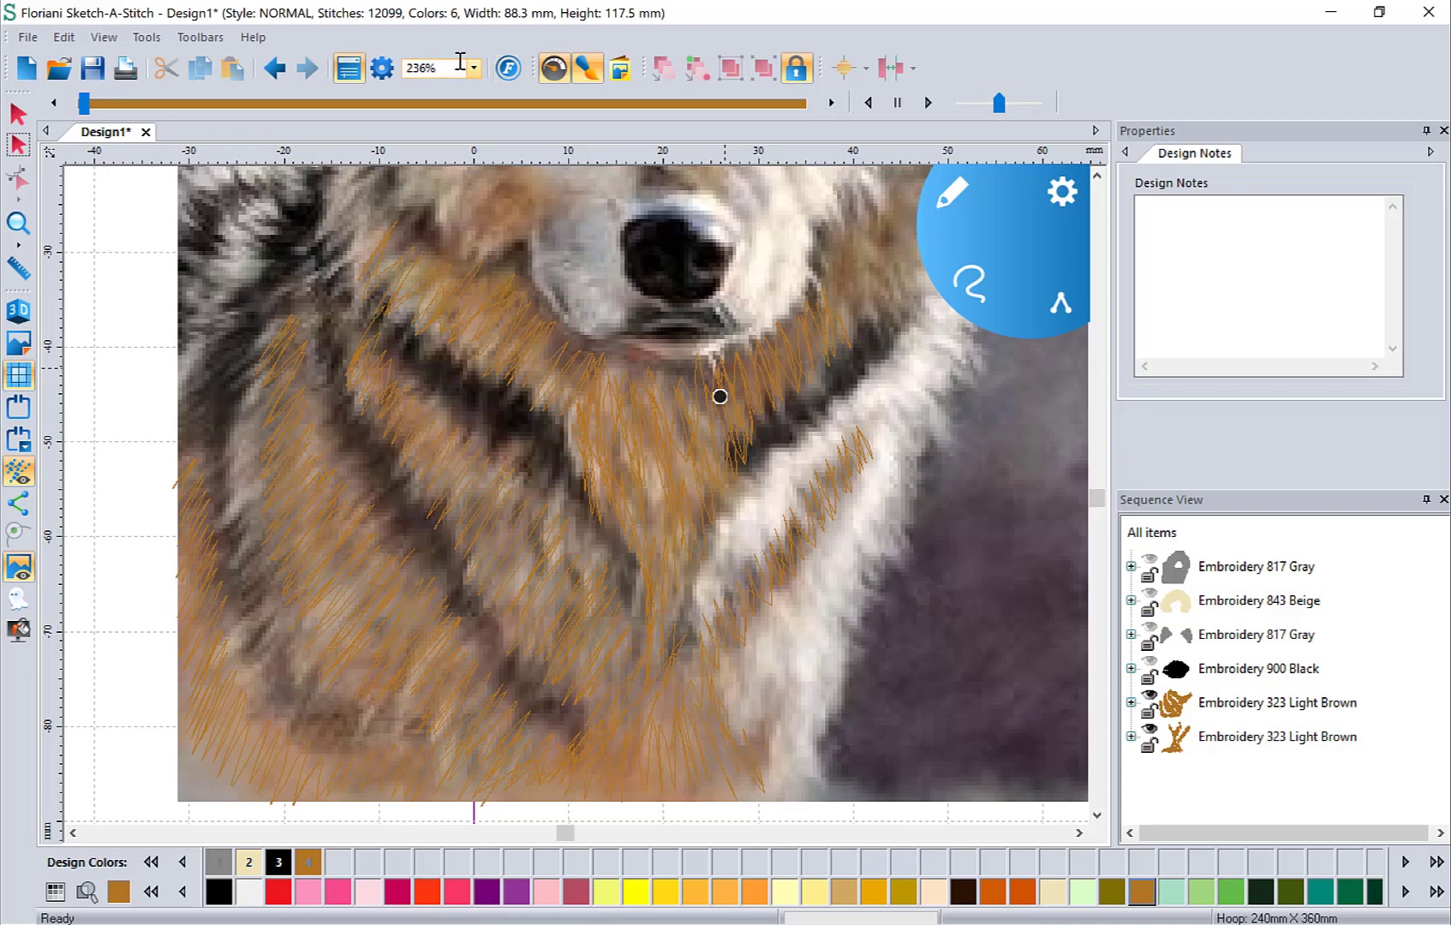
Step: Sketch light brown fur on the brown cheek patch beside the muzzle and inside the ear above it
left_click(471, 68)
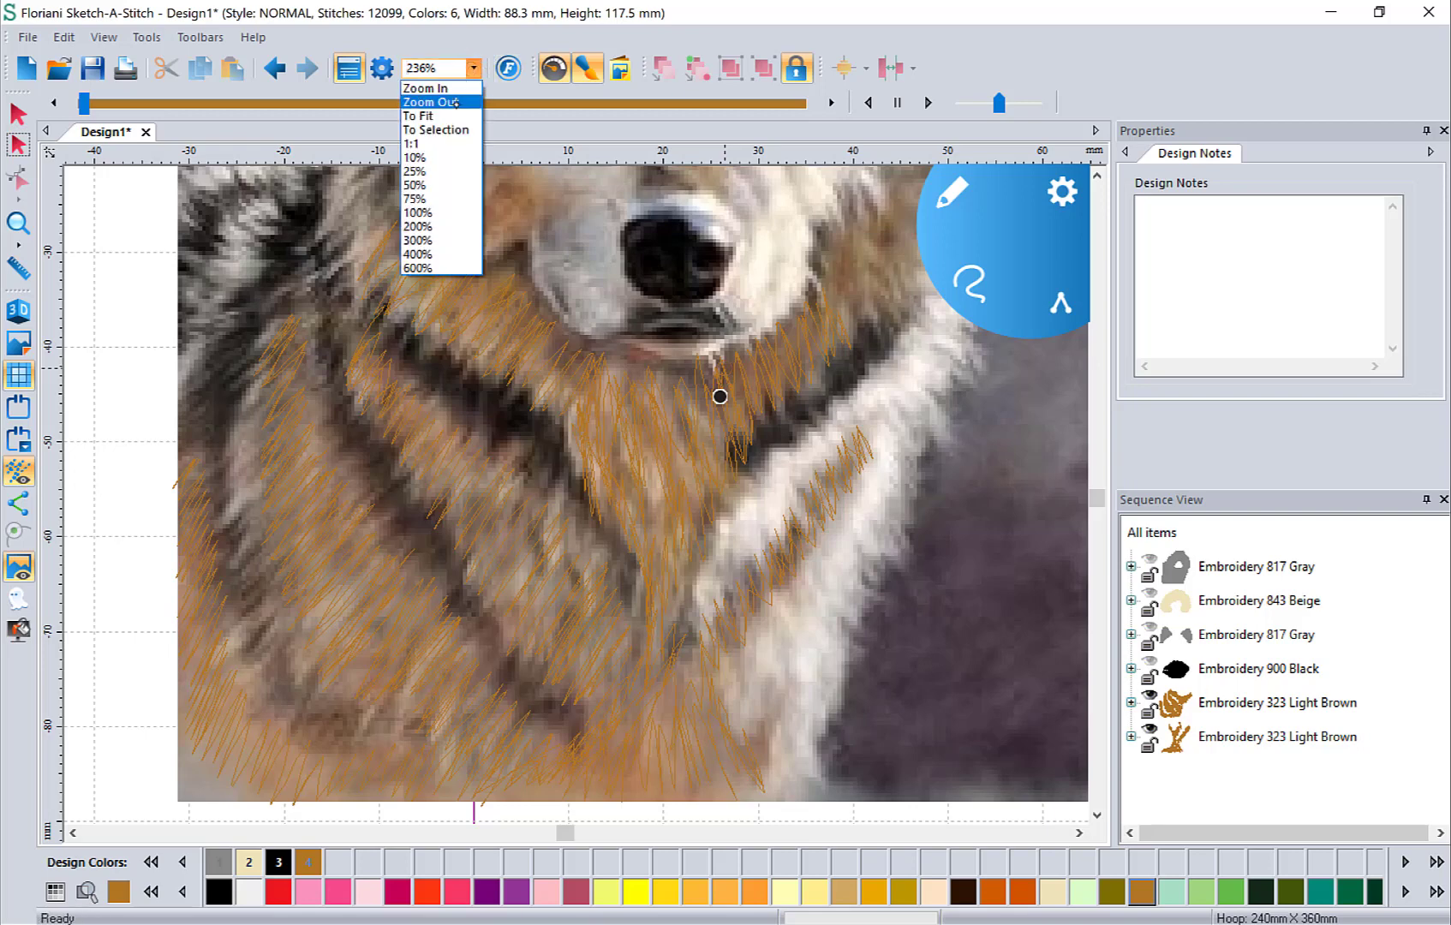
left_click(445, 105)
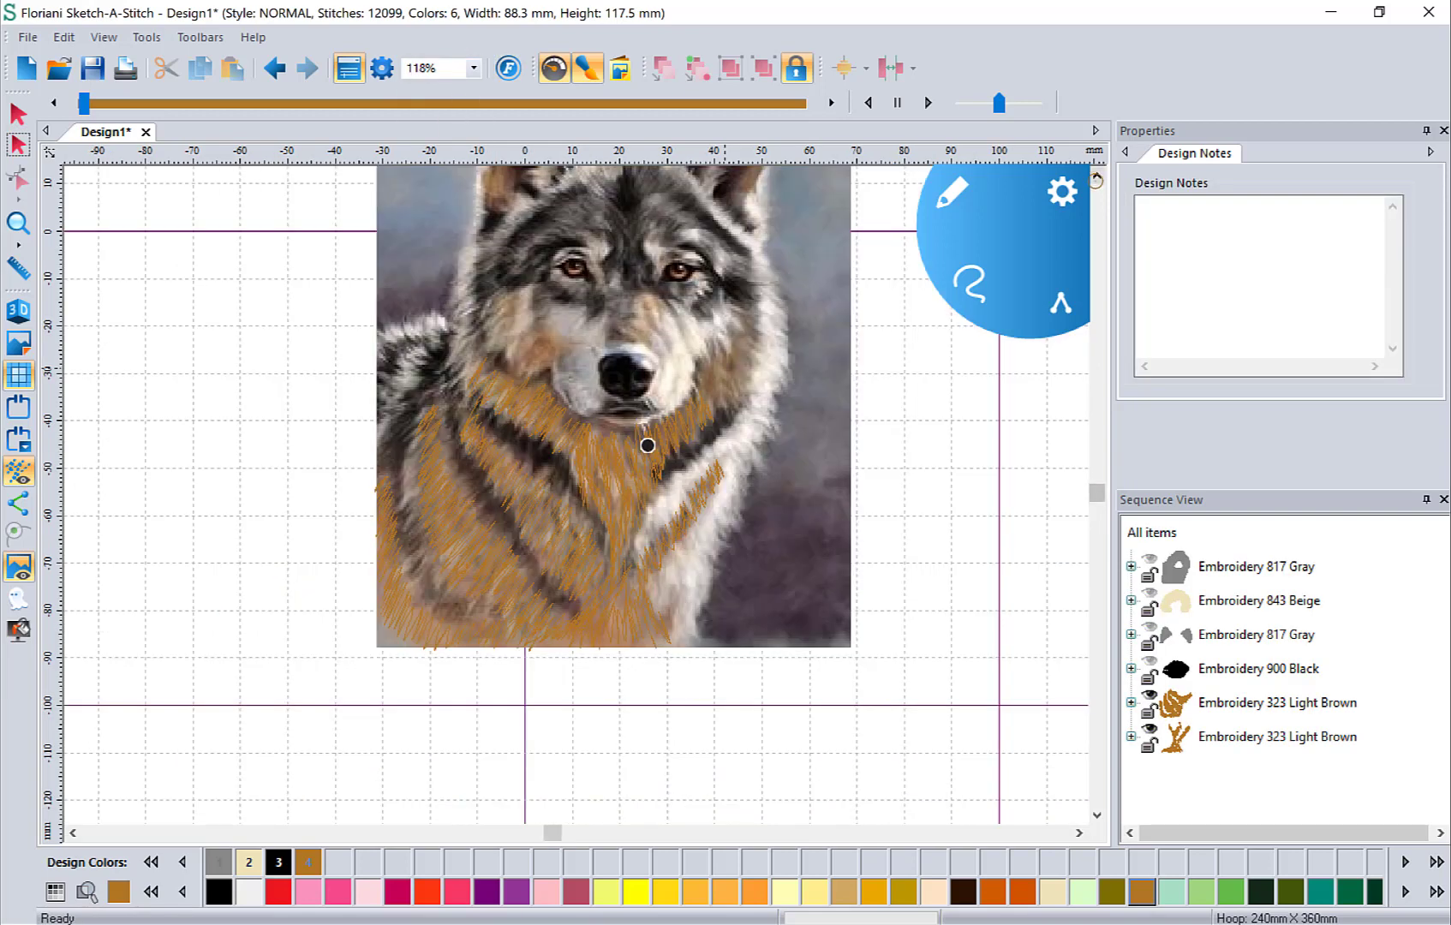
left_click(1097, 176)
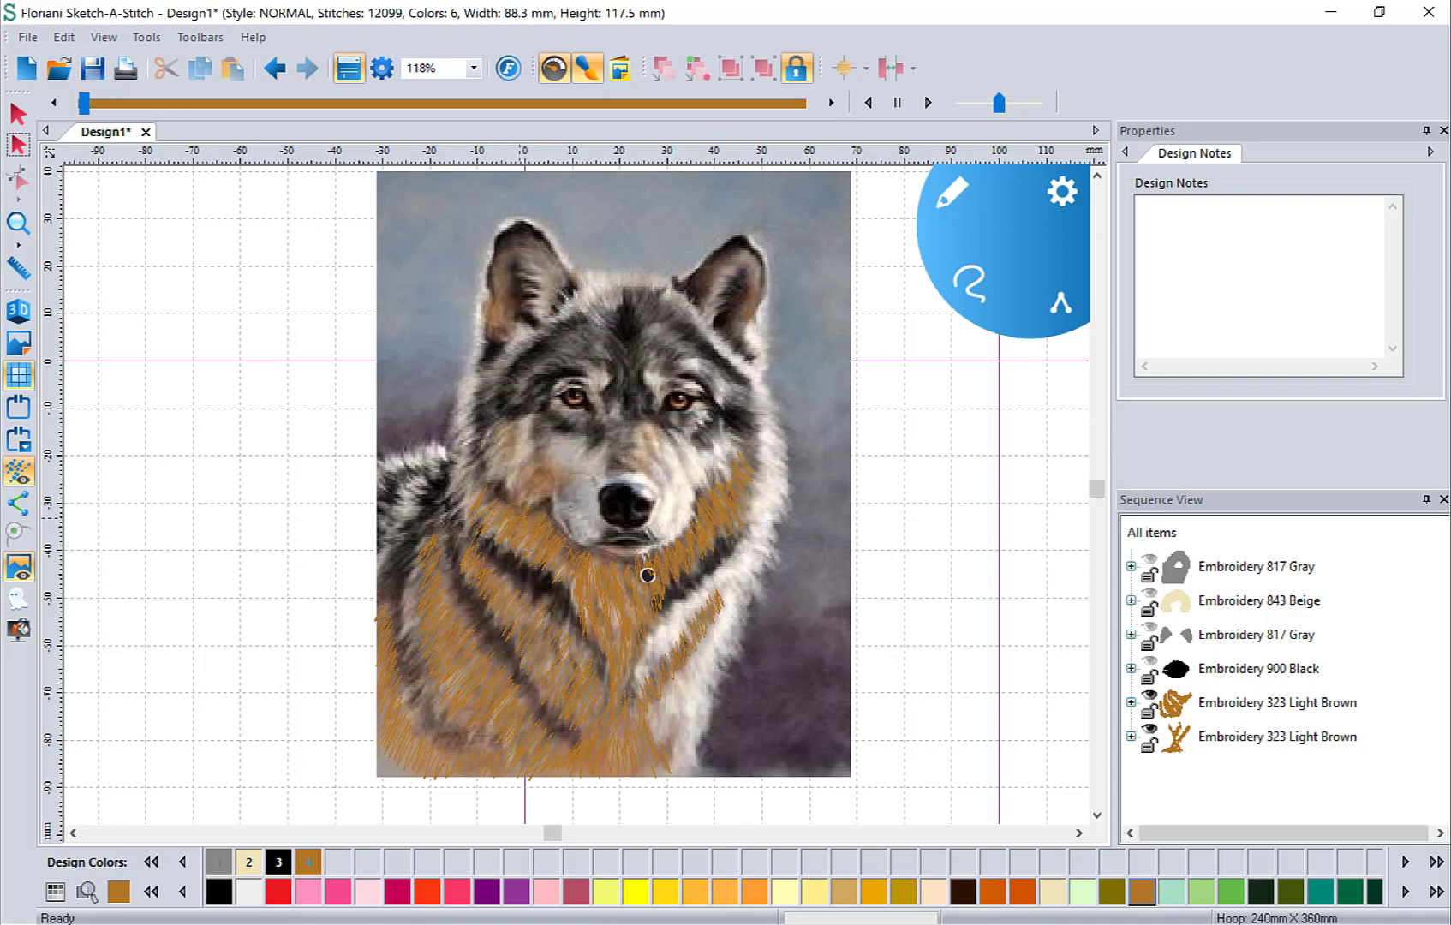
left_click_drag(647, 575, 503, 498)
left_click_drag(499, 443, 546, 491)
mouse_move(502, 417)
left_mouse_down()
mouse_move(509, 309)
mouse_move(490, 292)
mouse_move(508, 251)
mouse_move(534, 242)
mouse_move(502, 251)
mouse_move(490, 281)
left_mouse_up()
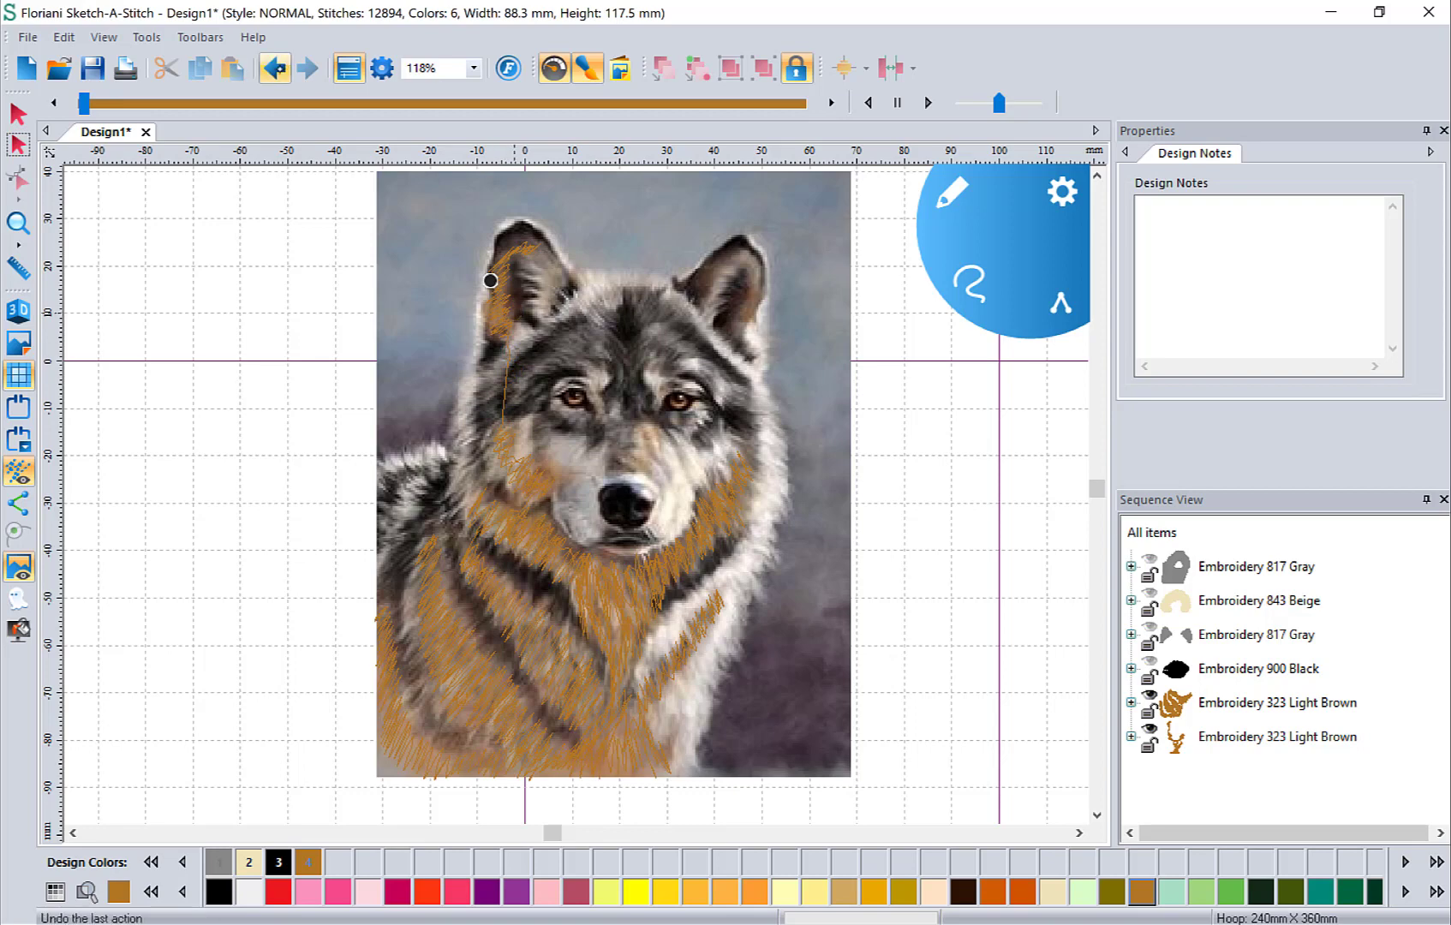
left_click(274, 68)
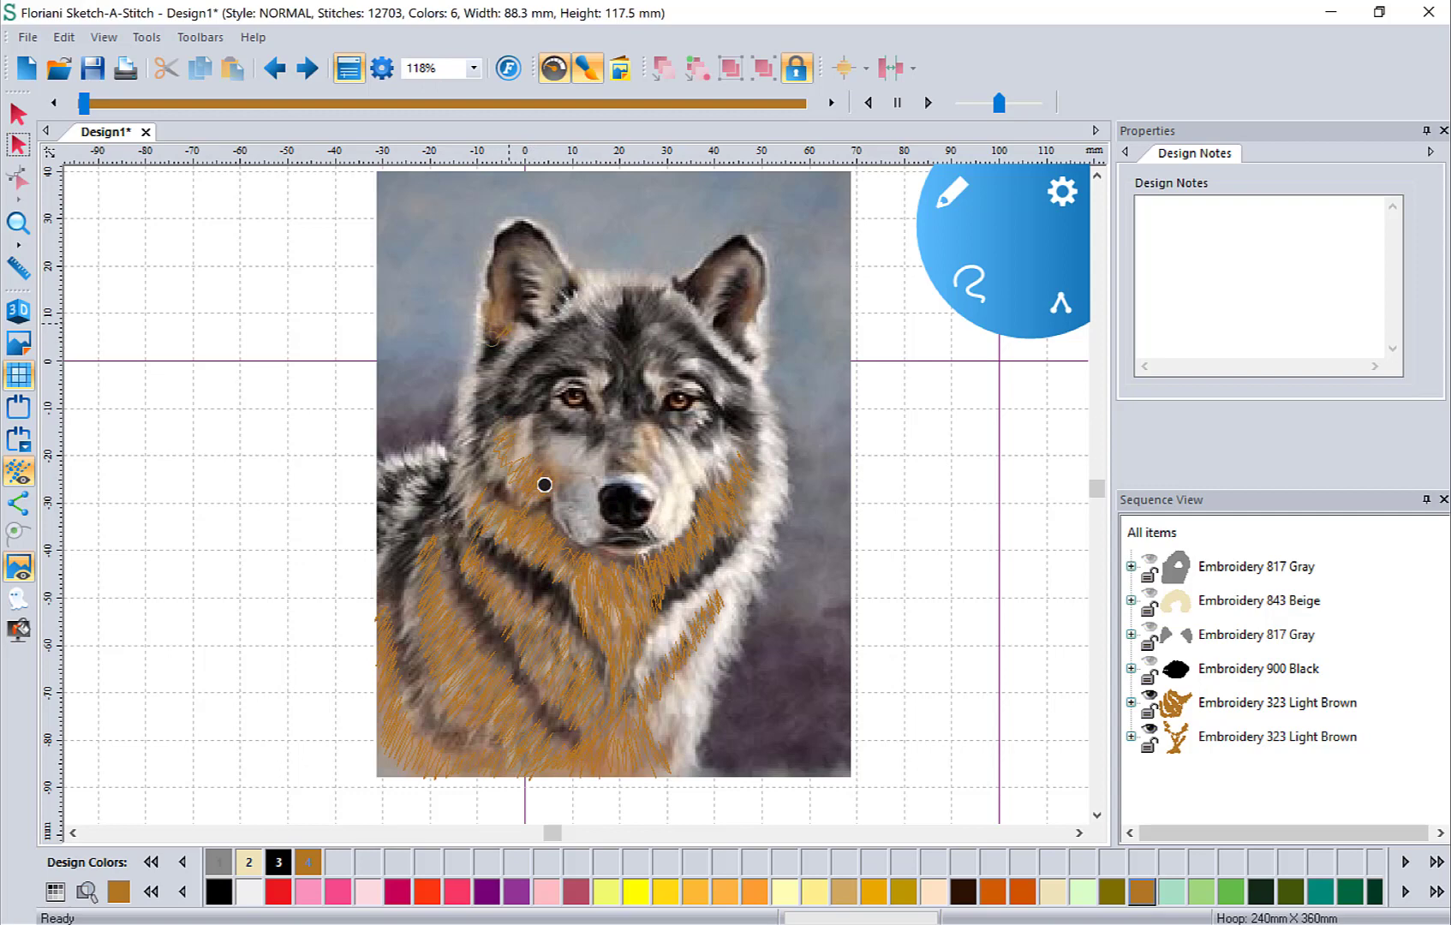
left_click_drag(509, 310, 509, 251)
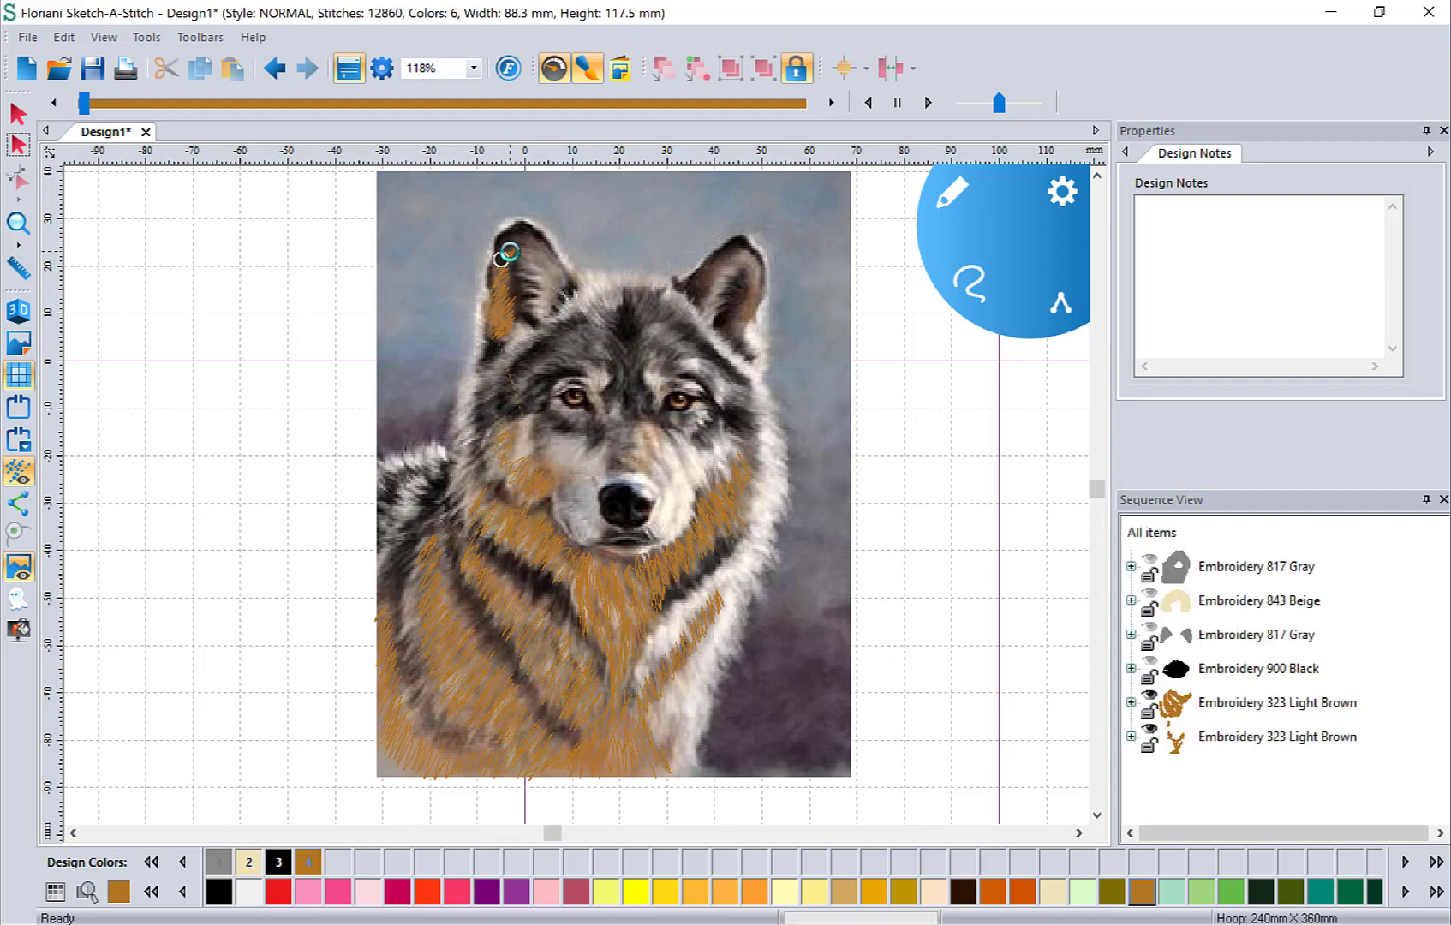
Step: Sketch light brown strokes inside the wolf's other ear and on the bridge of the nose
left_click_drag(747, 320, 755, 283)
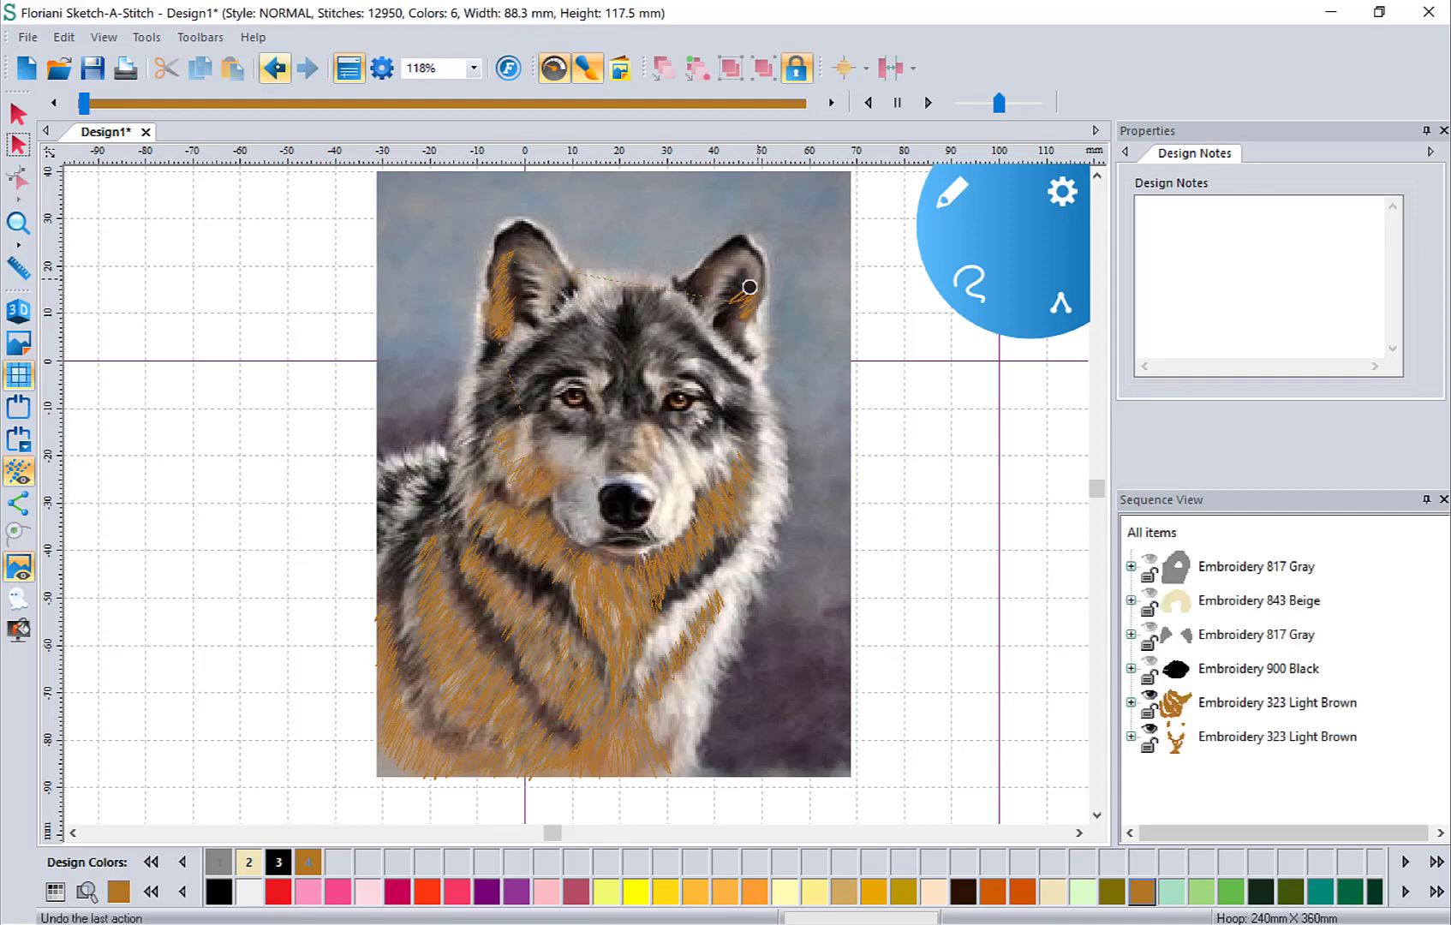
key("ctrl+z")
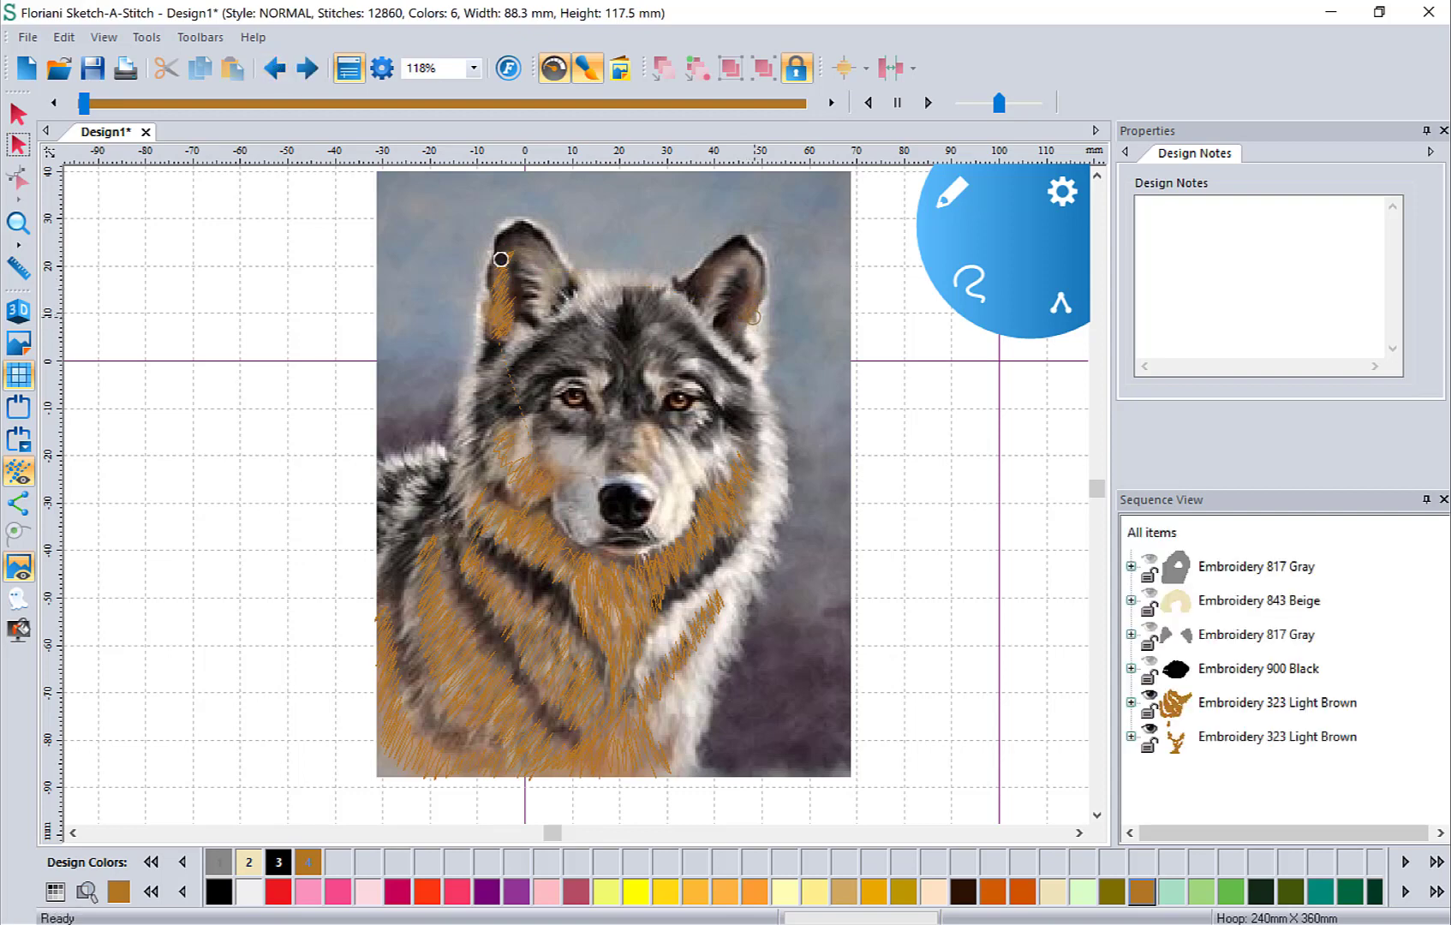
left_click_drag(753, 317, 745, 290)
mouse_move(501, 259)
left_mouse_down()
mouse_move(744, 291)
mouse_move(750, 324)
left_mouse_up()
mouse_move(644, 435)
left_mouse_down()
mouse_move(656, 433)
mouse_move(644, 470)
mouse_move(651, 415)
left_mouse_up()
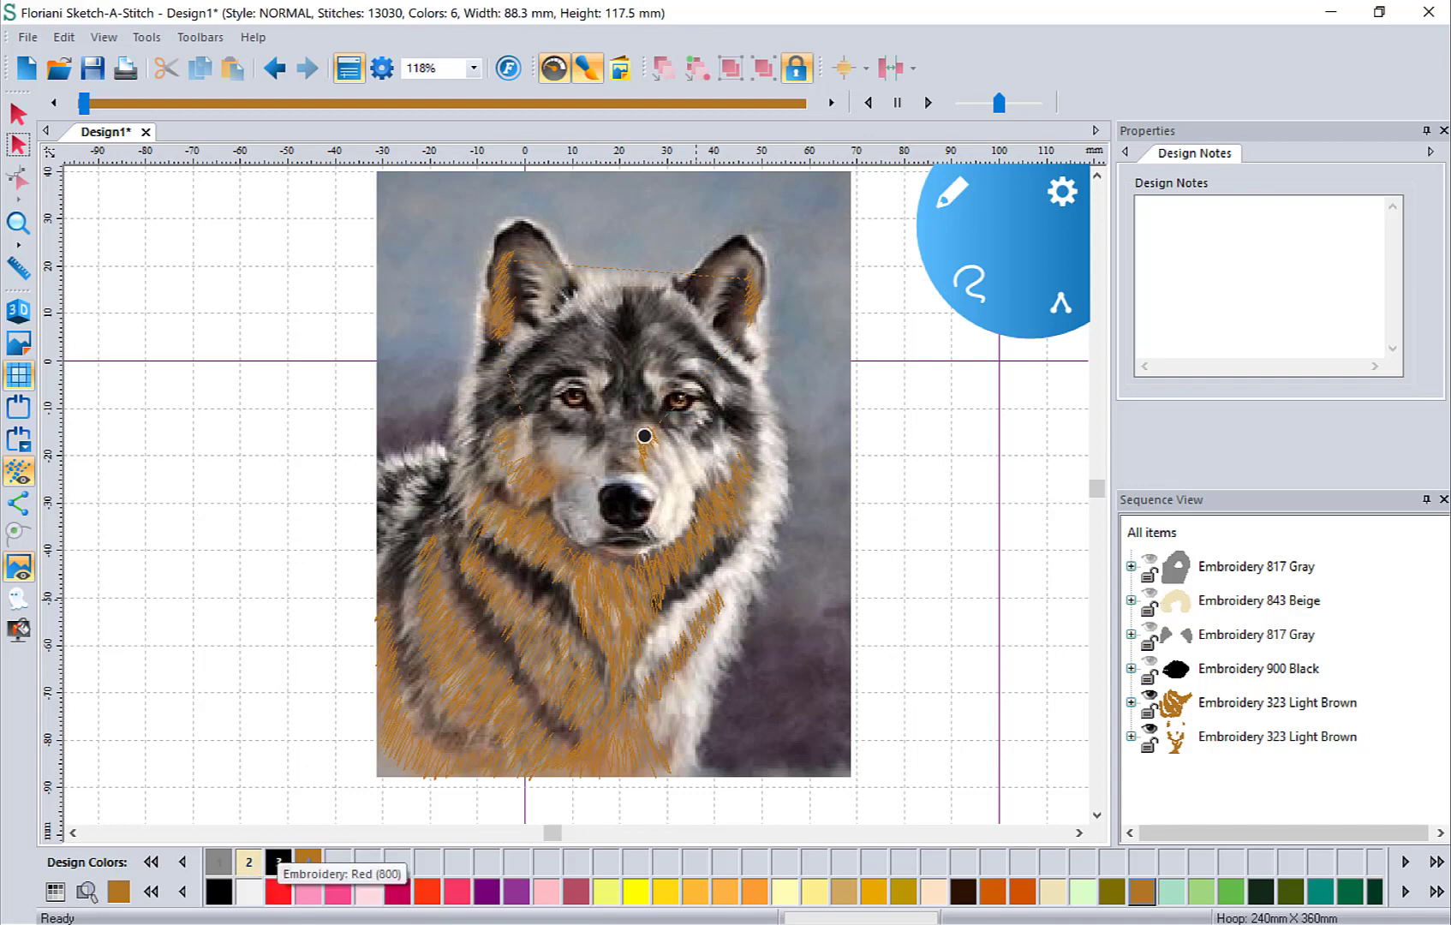
Step: Sketch 843 Beige fur strokes over the white chest fur and up the neck edge toward the ear
left_click(254, 863)
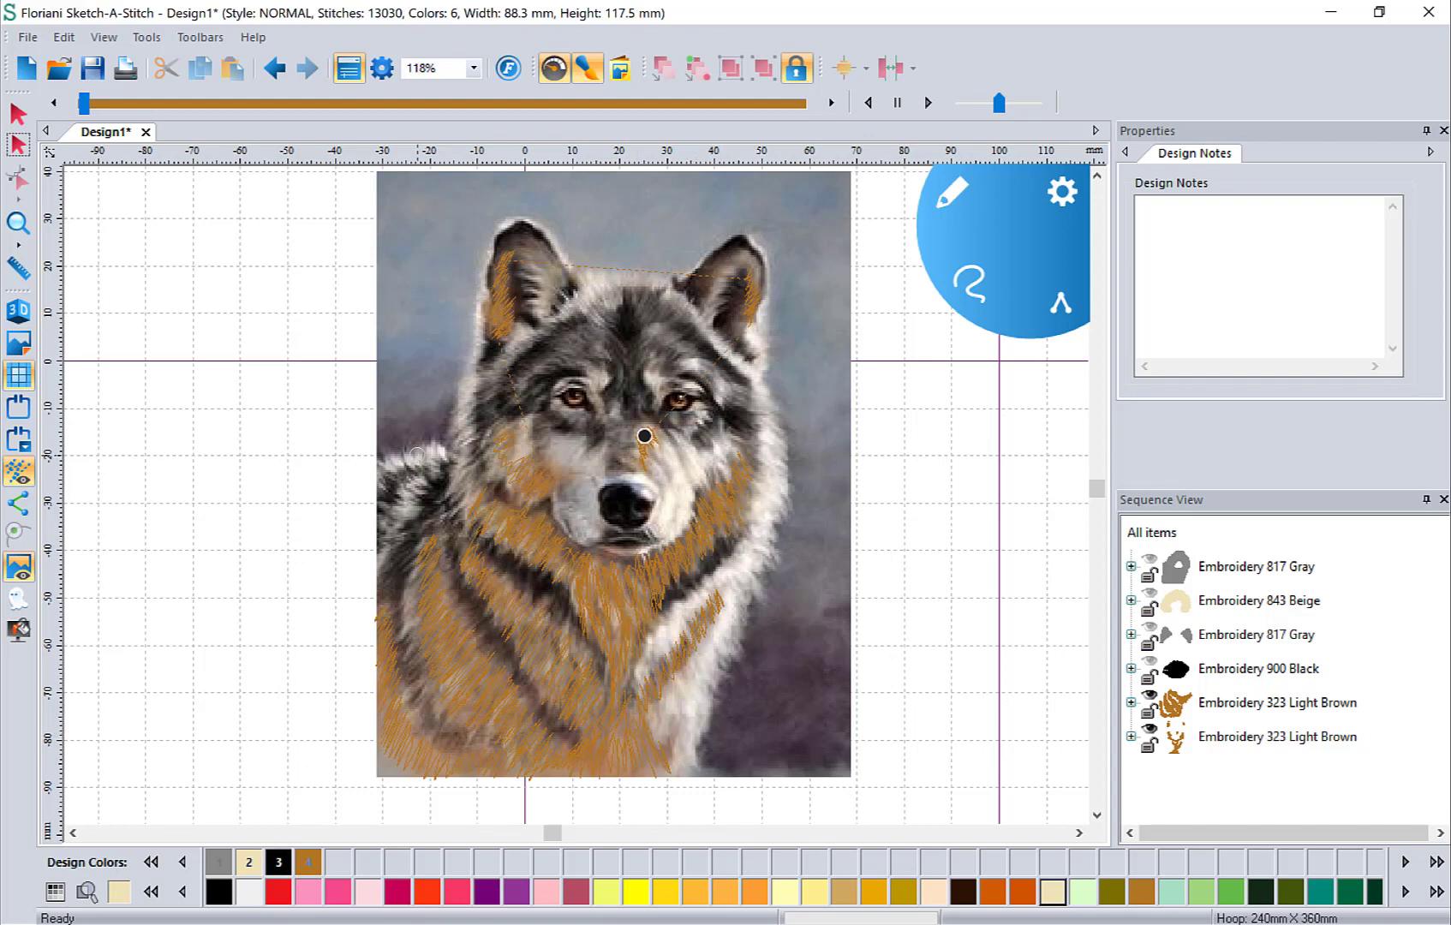
mouse_move(696, 752)
left_mouse_down()
mouse_move(661, 734)
mouse_move(657, 701)
mouse_move(673, 724)
left_mouse_up()
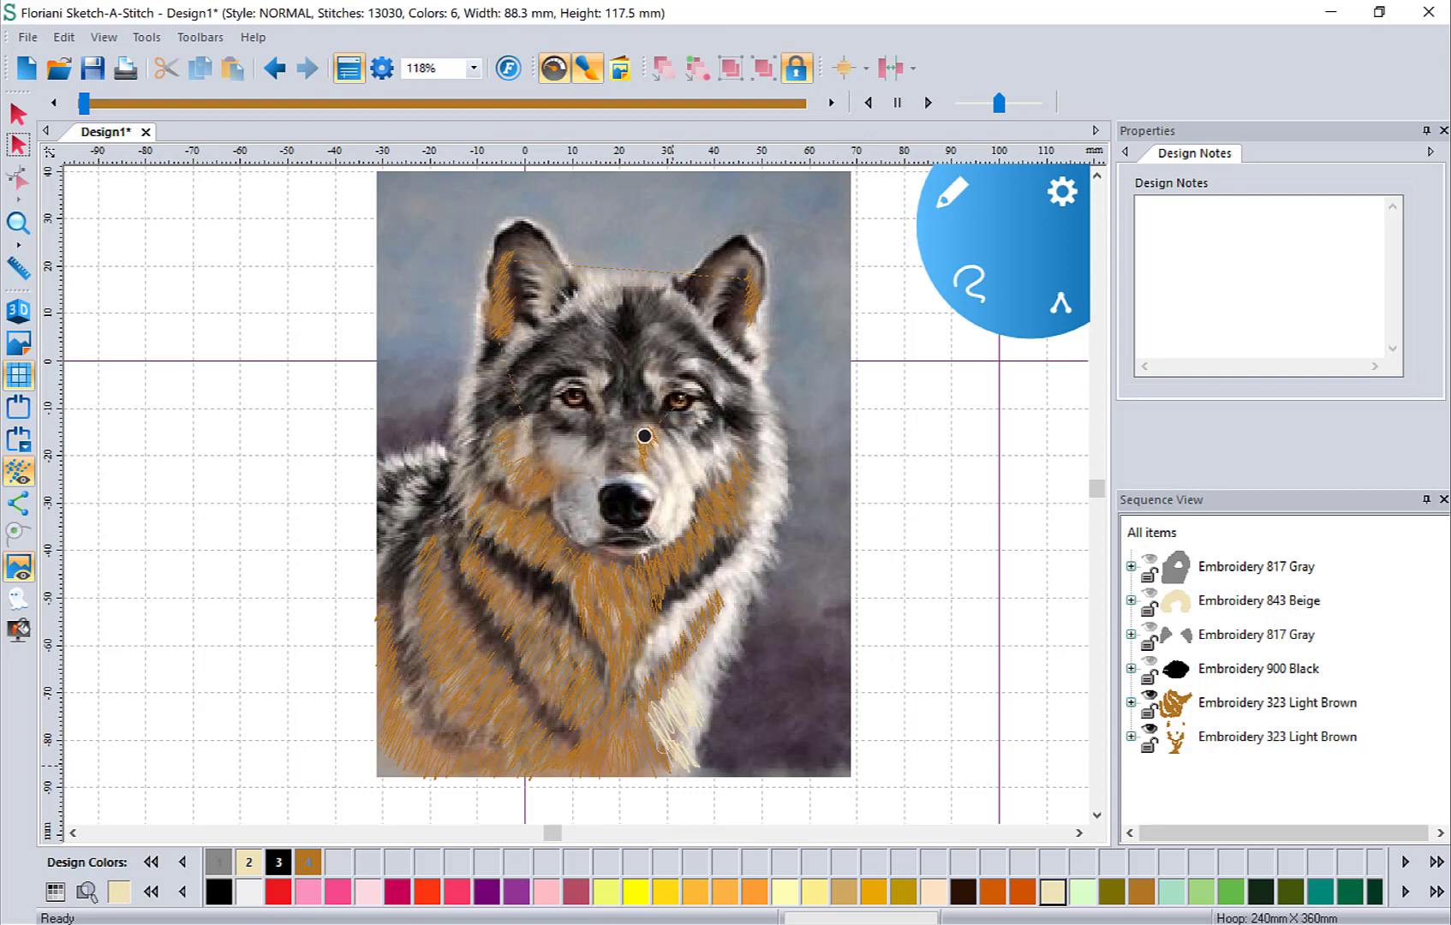
left_click_drag(662, 744, 666, 761)
mouse_move(688, 667)
left_mouse_down()
mouse_move(697, 646)
mouse_move(716, 652)
mouse_move(716, 591)
mouse_move(681, 600)
mouse_move(690, 634)
mouse_move(668, 660)
mouse_move(653, 653)
mouse_move(632, 698)
mouse_move(630, 665)
mouse_move(630, 719)
left_mouse_up()
left_click_drag(658, 635, 668, 602)
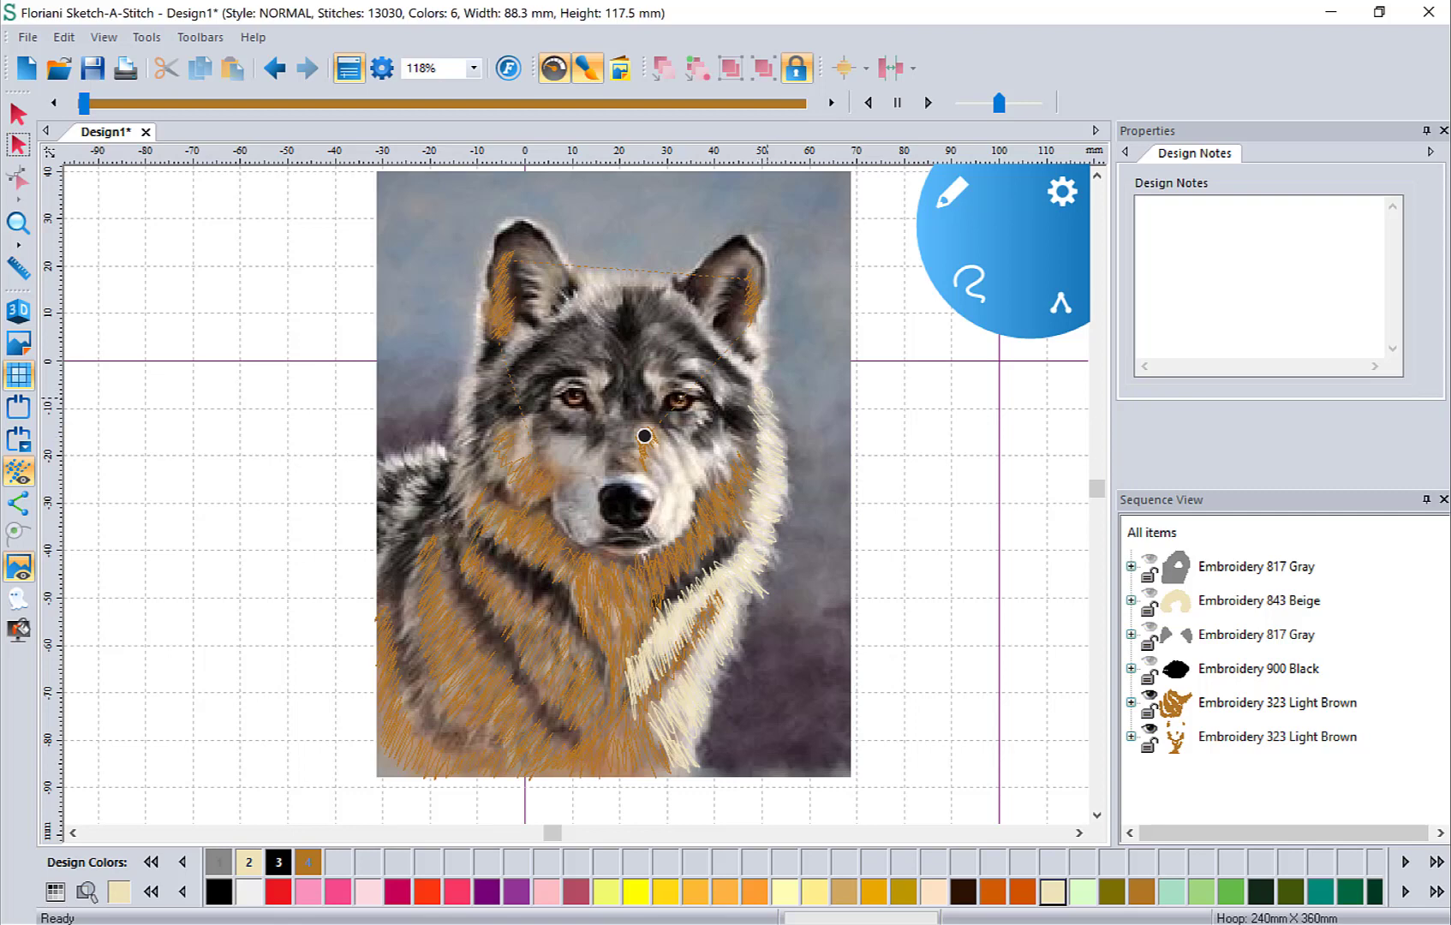
left_click_drag(645, 436, 766, 397)
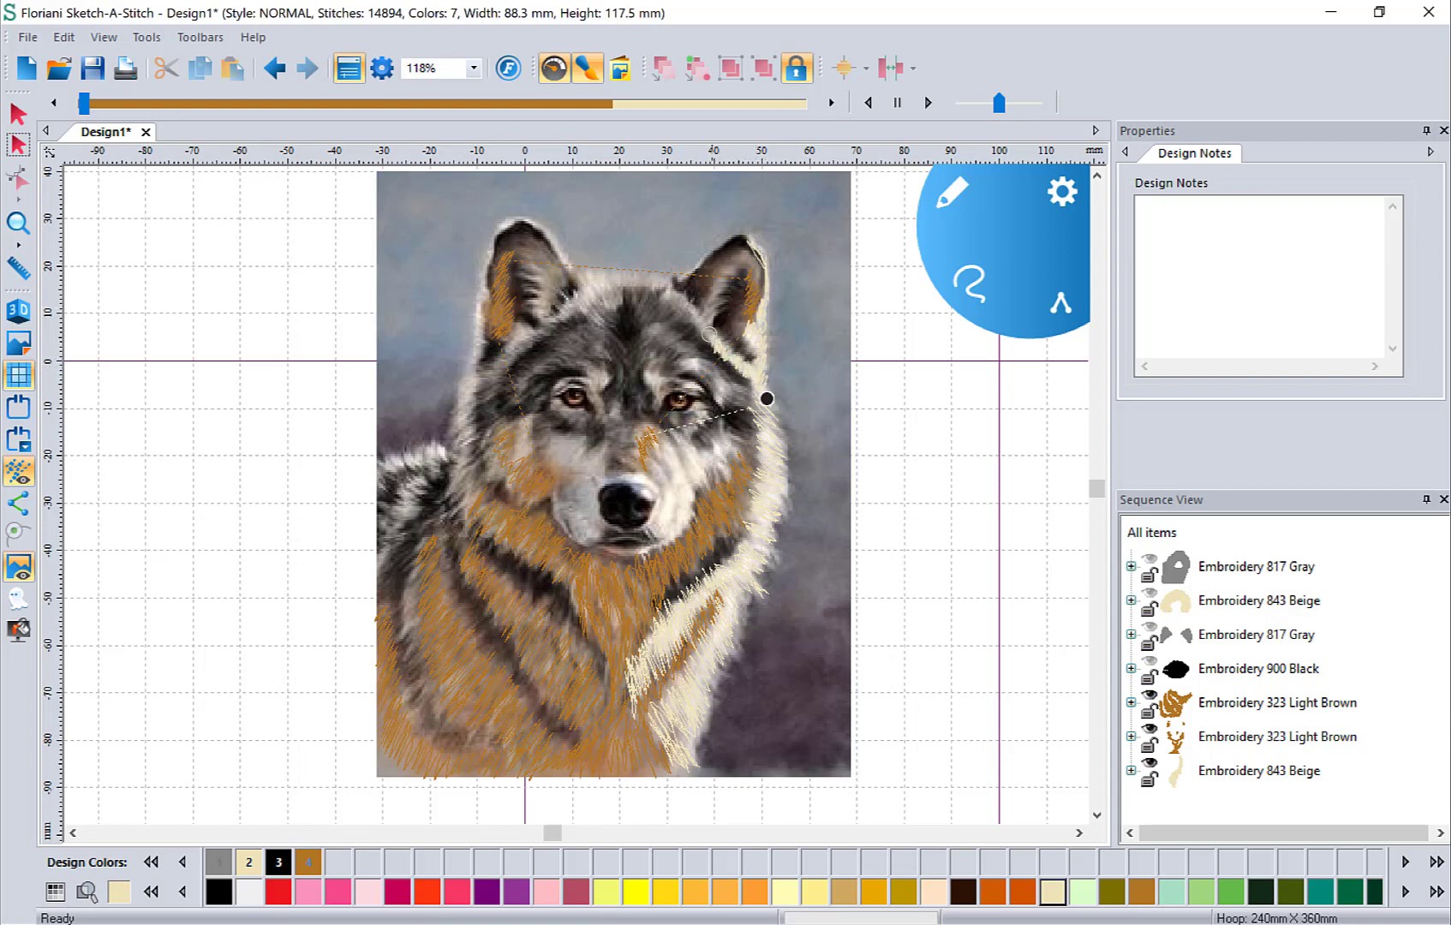
Step: Add beige fur strokes around the ears and crown, around the eyes, over the cheeks and muzzle, and along the back
mouse_move(701, 328)
left_mouse_down()
mouse_move(648, 279)
mouse_move(550, 322)
mouse_move(530, 269)
mouse_move(549, 281)
mouse_move(548, 331)
mouse_move(518, 326)
mouse_move(511, 360)
mouse_move(493, 368)
mouse_move(478, 309)
mouse_move(502, 229)
mouse_move(526, 220)
mouse_move(562, 248)
mouse_move(562, 326)
mouse_move(458, 413)
mouse_move(467, 519)
mouse_move(474, 464)
mouse_move(378, 463)
mouse_move(378, 495)
mouse_move(391, 455)
mouse_move(442, 478)
mouse_move(410, 486)
mouse_move(422, 510)
mouse_move(402, 518)
mouse_move(420, 525)
mouse_move(383, 551)
left_mouse_up()
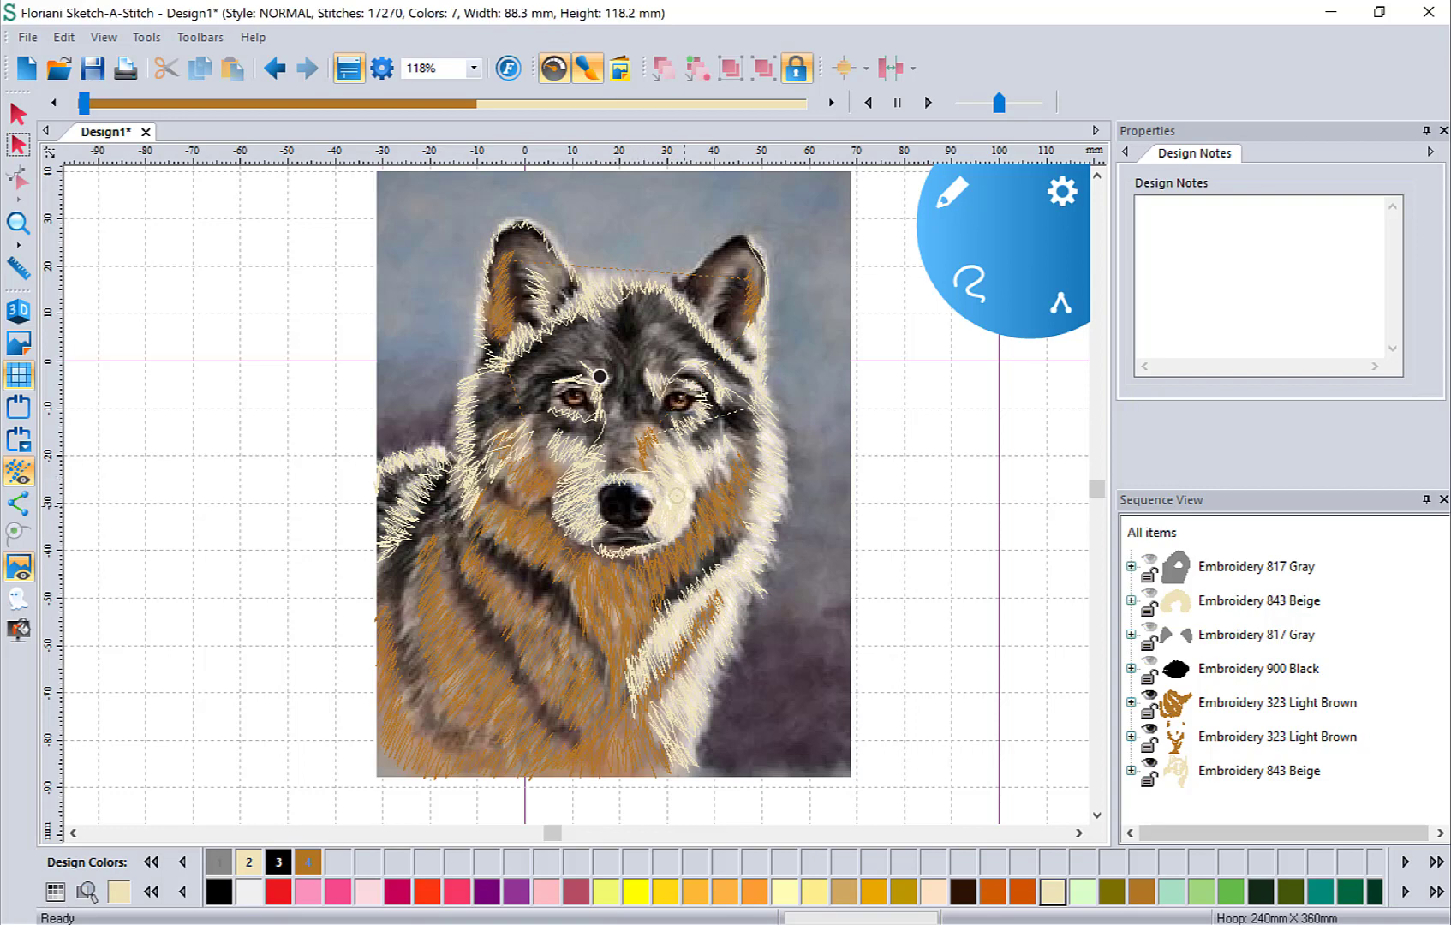
left_click(670, 527)
key("ctrl+z")
left_click_drag(644, 466, 653, 437)
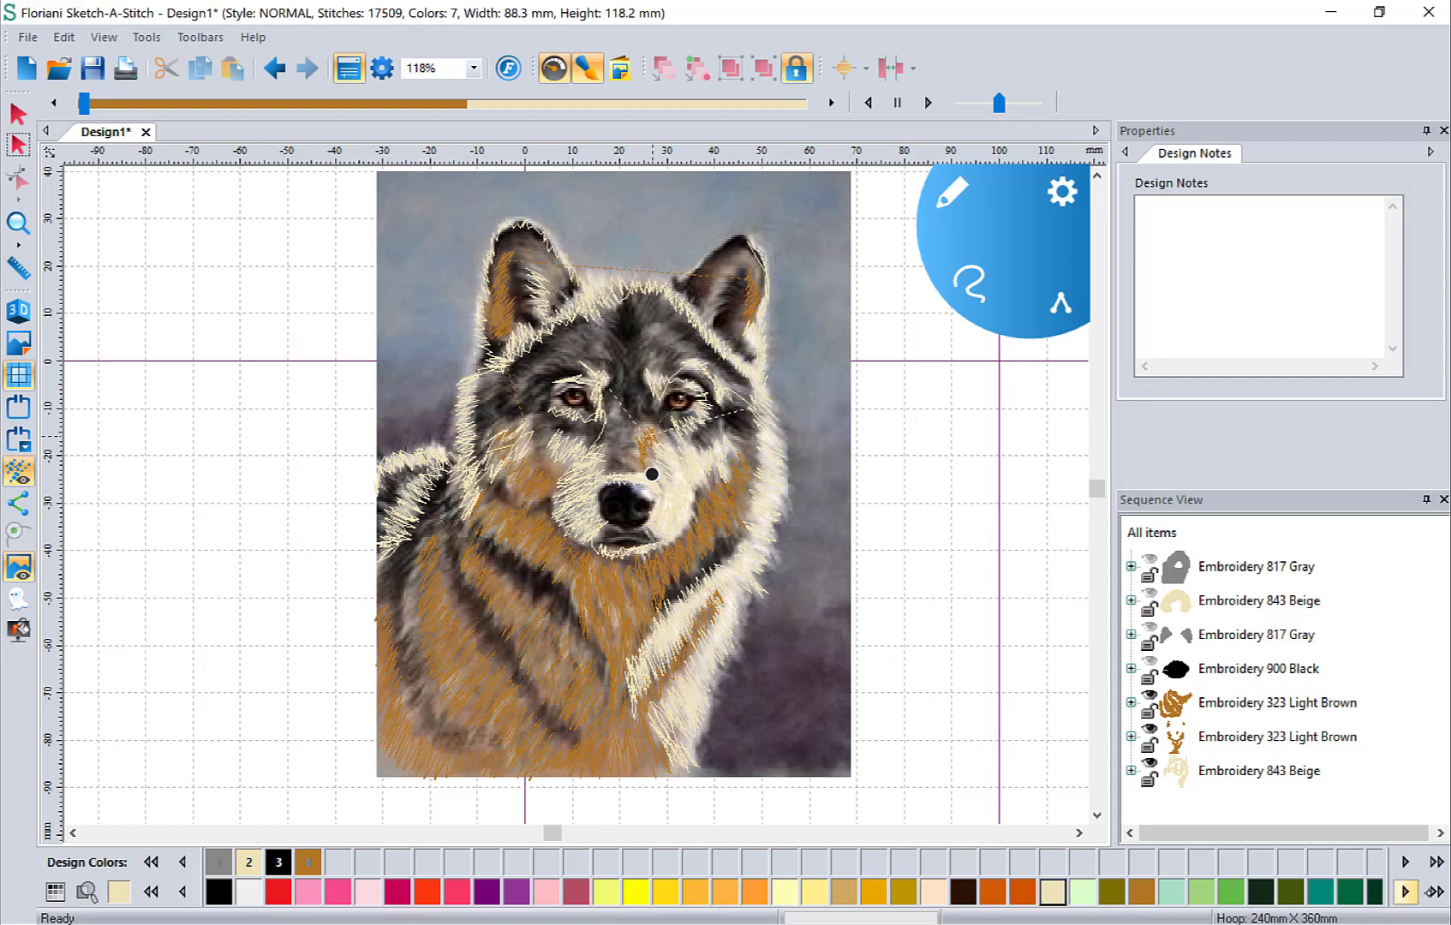
Step: Sketch 707 Dark Gray fur strokes on the dark patch of the wolf's back and along the shoulder and body stripes
left_click(1436, 892)
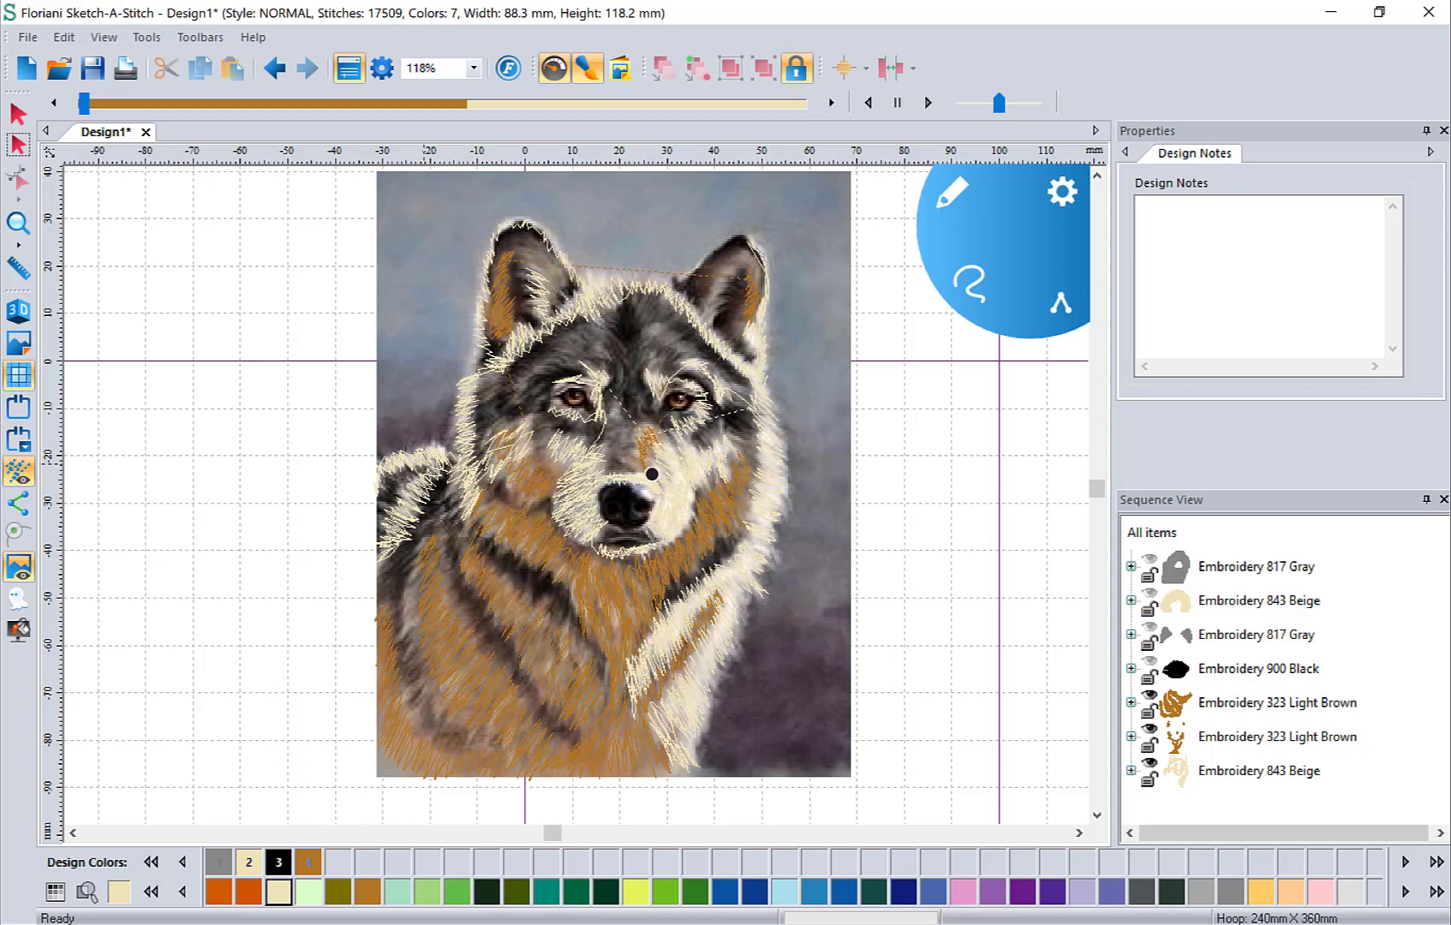
left_click_drag(423, 471, 403, 481)
left_click(275, 68)
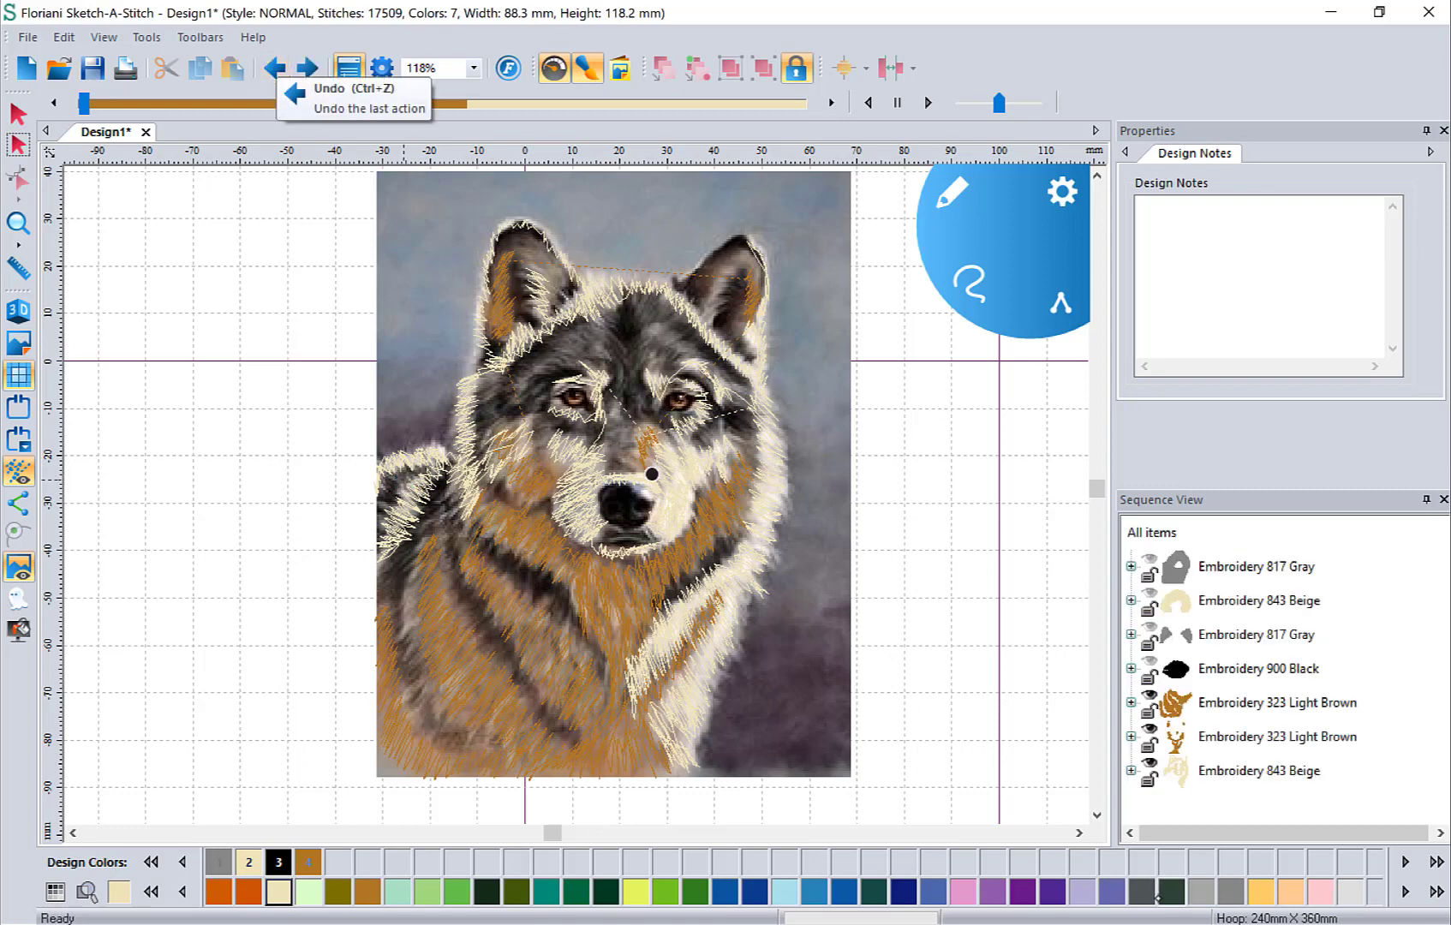
left_click(1161, 895)
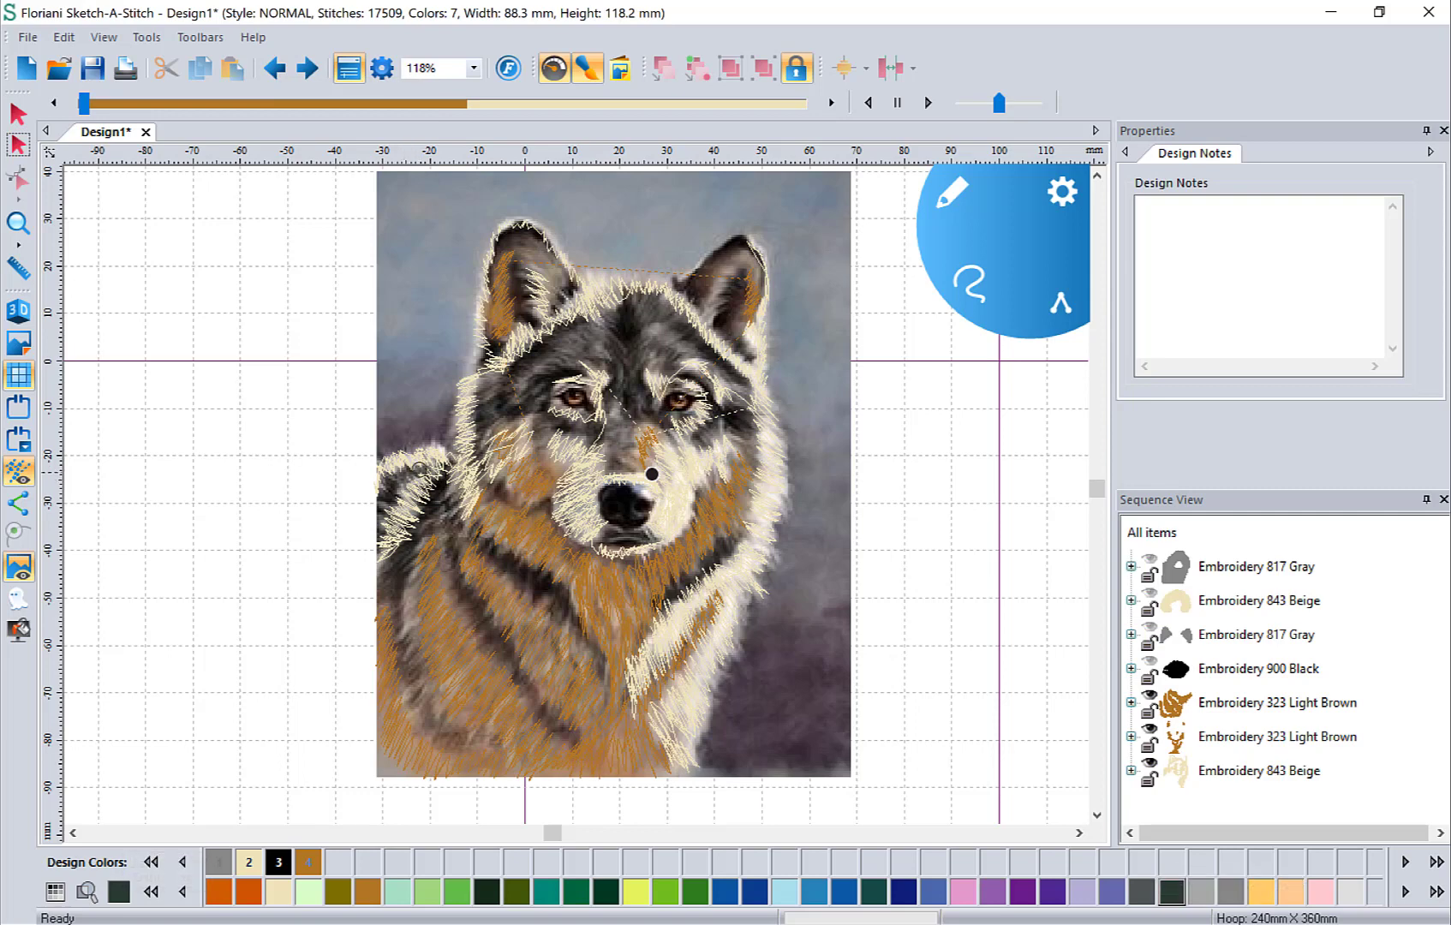
mouse_move(418, 466)
left_mouse_down()
mouse_move(401, 501)
mouse_move(372, 499)
mouse_move(380, 514)
left_mouse_up()
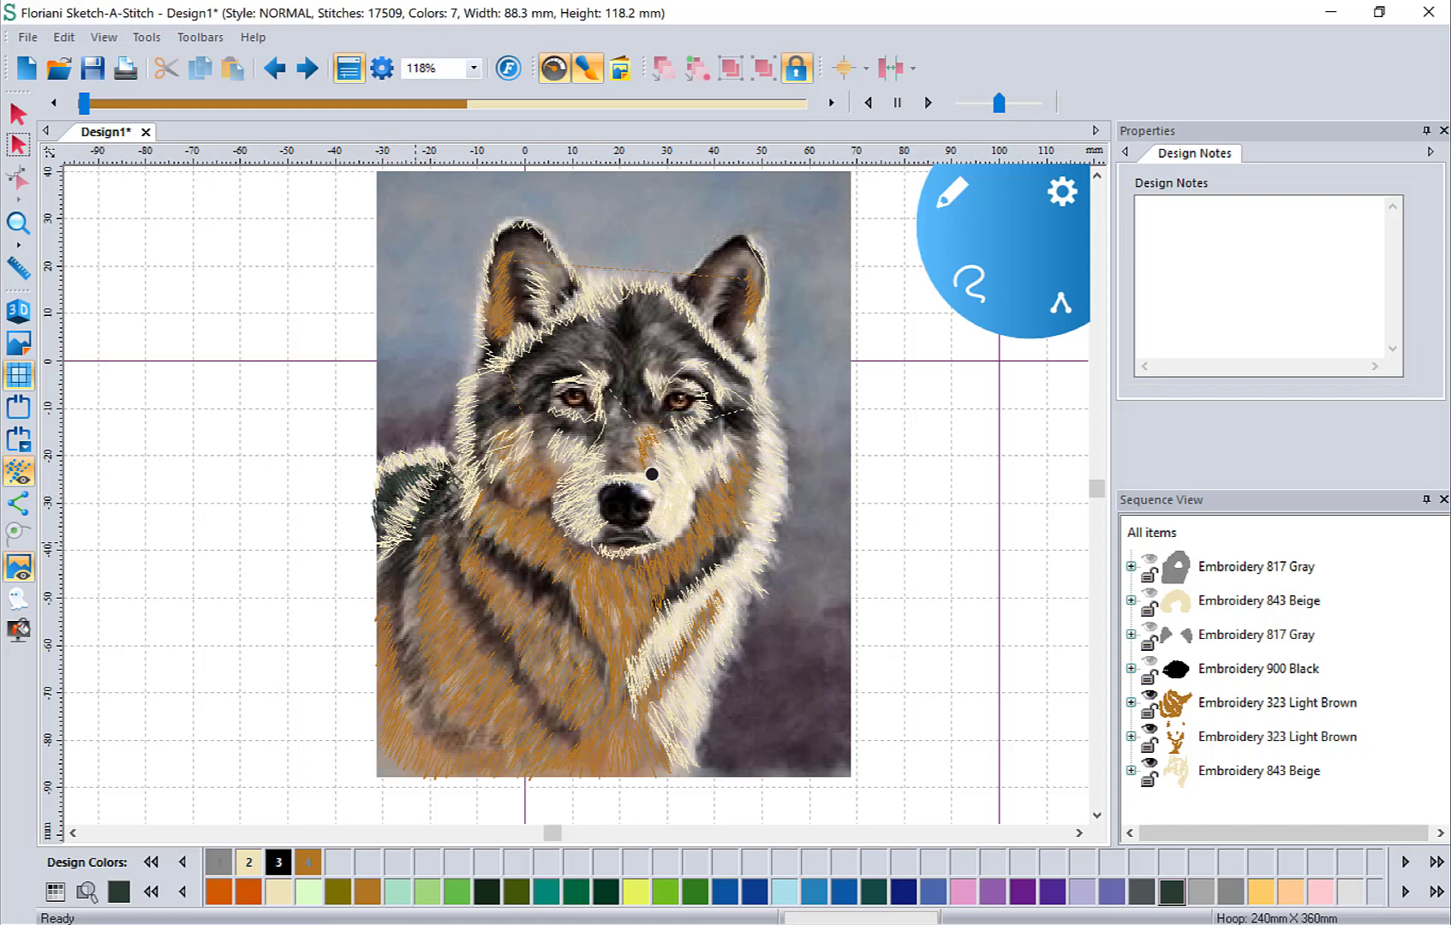
mouse_move(383, 569)
left_mouse_down()
mouse_move(406, 595)
mouse_move(387, 620)
mouse_move(422, 598)
mouse_move(395, 680)
mouse_move(422, 650)
mouse_move(400, 699)
mouse_move(431, 670)
mouse_move(412, 719)
mouse_move(448, 695)
mouse_move(425, 737)
mouse_move(457, 713)
mouse_move(444, 751)
mouse_move(479, 721)
mouse_move(470, 751)
mouse_move(492, 737)
mouse_move(515, 759)
mouse_move(561, 761)
mouse_move(574, 719)
mouse_move(536, 701)
mouse_move(519, 717)
mouse_move(534, 675)
mouse_move(507, 710)
mouse_move(522, 640)
mouse_move(490, 668)
mouse_move(473, 645)
mouse_move(503, 622)
mouse_move(476, 649)
mouse_move(438, 572)
mouse_move(447, 544)
mouse_move(420, 538)
mouse_move(461, 507)
mouse_move(431, 547)
mouse_move(464, 524)
mouse_move(499, 538)
left_mouse_up()
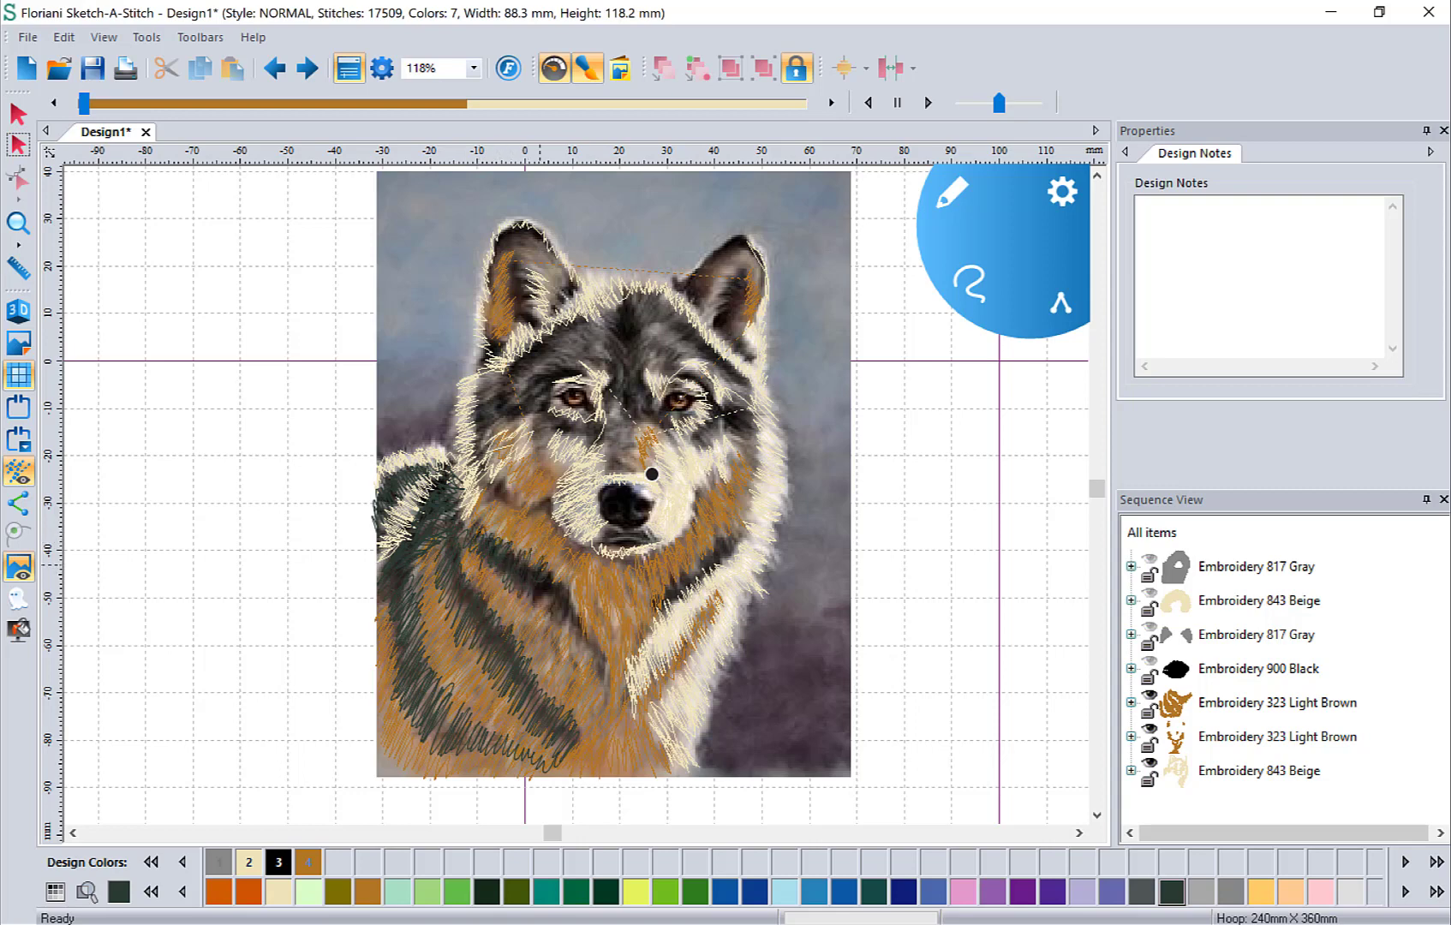
Step: Sketch dark gray strokes along both sides of the neck V, over the forehead and brows, and across the bridge of the nose
mouse_move(533, 613)
left_mouse_down()
mouse_move(596, 643)
mouse_move(610, 701)
mouse_move(630, 694)
mouse_move(653, 610)
mouse_move(659, 627)
mouse_move(694, 567)
mouse_move(704, 580)
mouse_move(720, 530)
mouse_move(737, 551)
mouse_move(738, 523)
mouse_move(715, 573)
mouse_move(650, 613)
mouse_move(629, 660)
mouse_move(660, 610)
left_mouse_up()
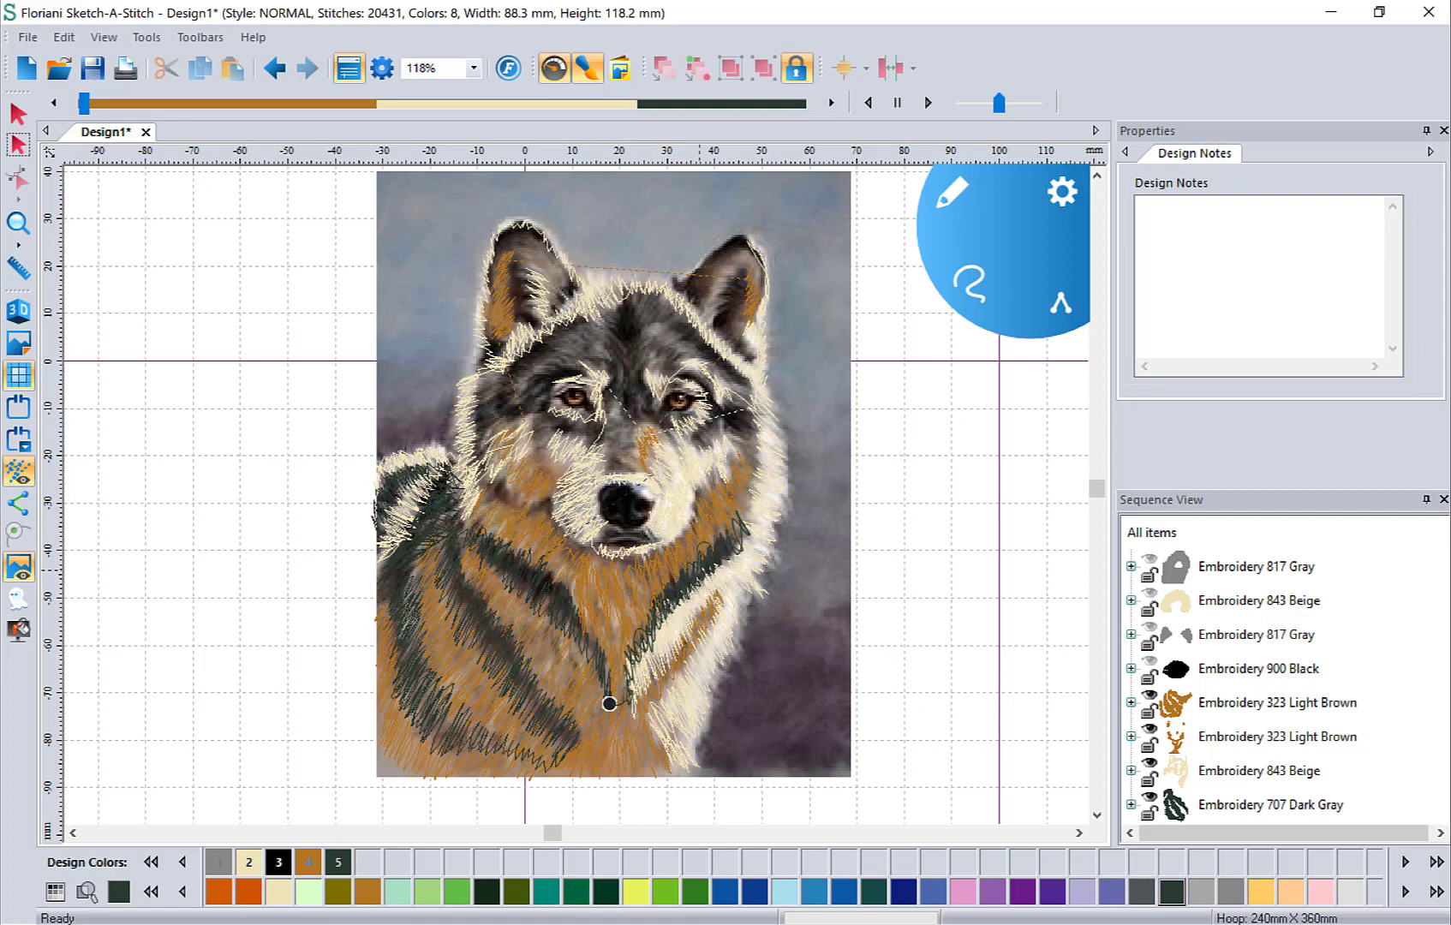
mouse_move(702, 549)
left_mouse_down()
mouse_move(740, 540)
mouse_move(743, 516)
left_mouse_up()
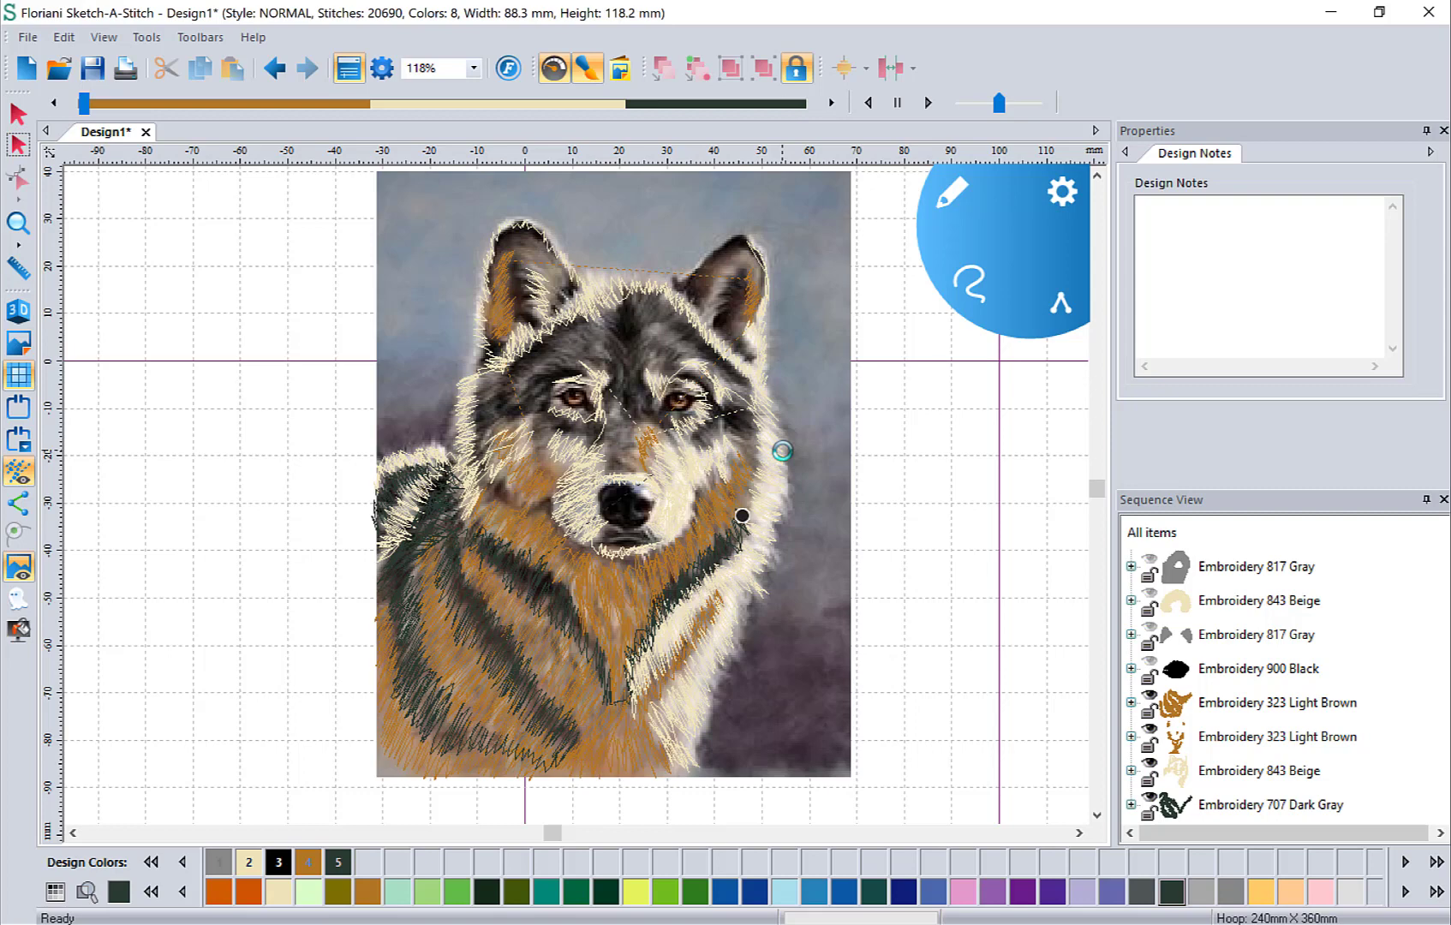
mouse_move(743, 516)
left_mouse_down()
mouse_move(753, 444)
mouse_move(736, 416)
mouse_move(691, 432)
mouse_move(709, 387)
mouse_move(671, 375)
mouse_move(742, 392)
mouse_move(662, 303)
left_mouse_up()
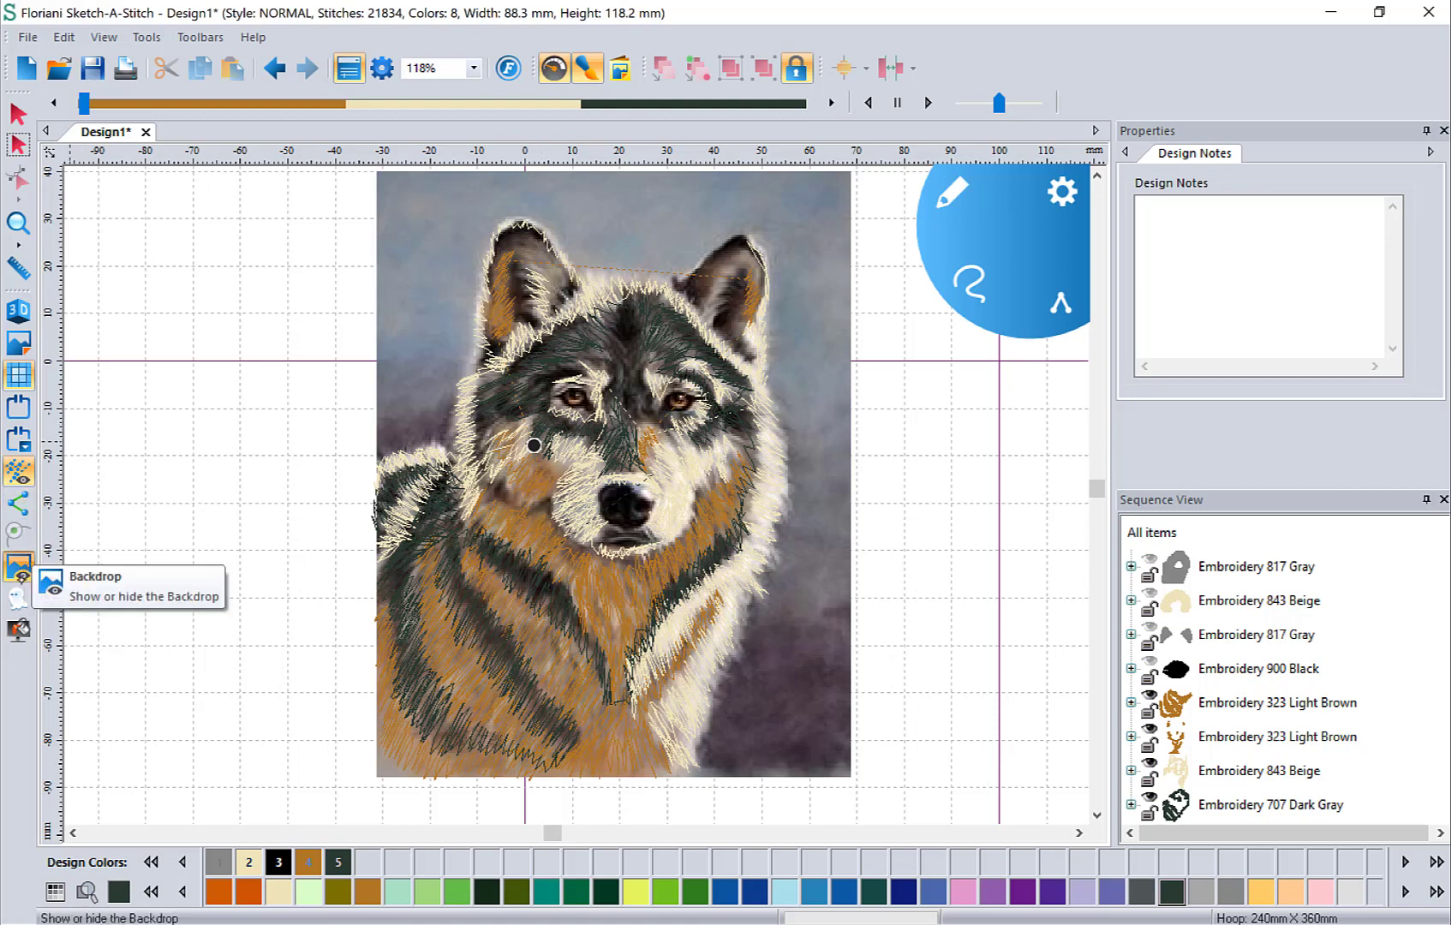
Step: Preview the stitches in 3D without the backdrop, showing the two gray fills, the beige base fill and the black nose fill
left_click(19, 567)
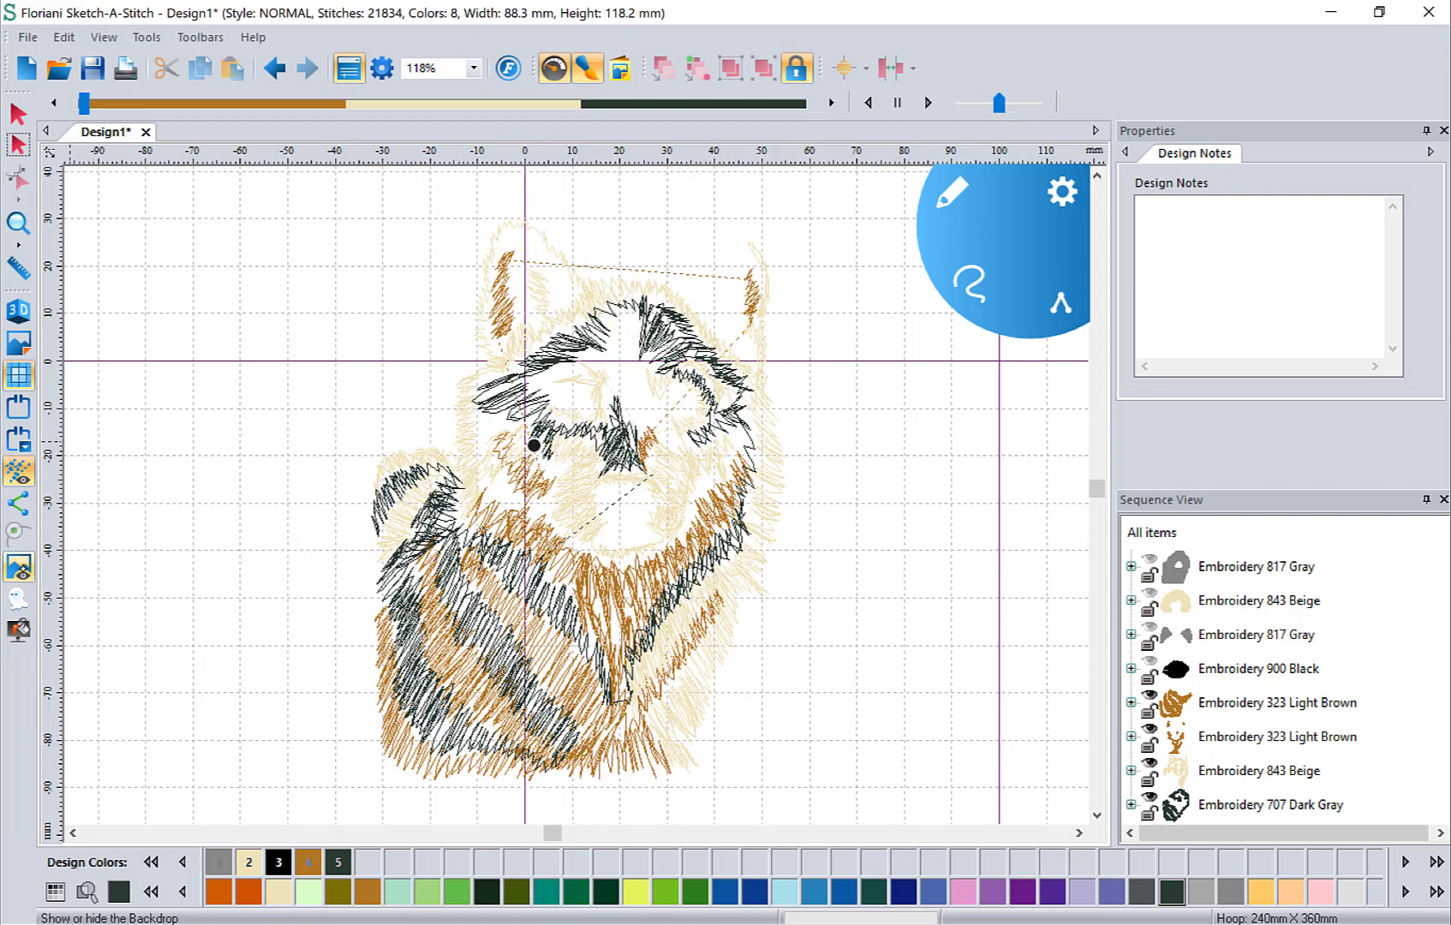
left_click(19, 311)
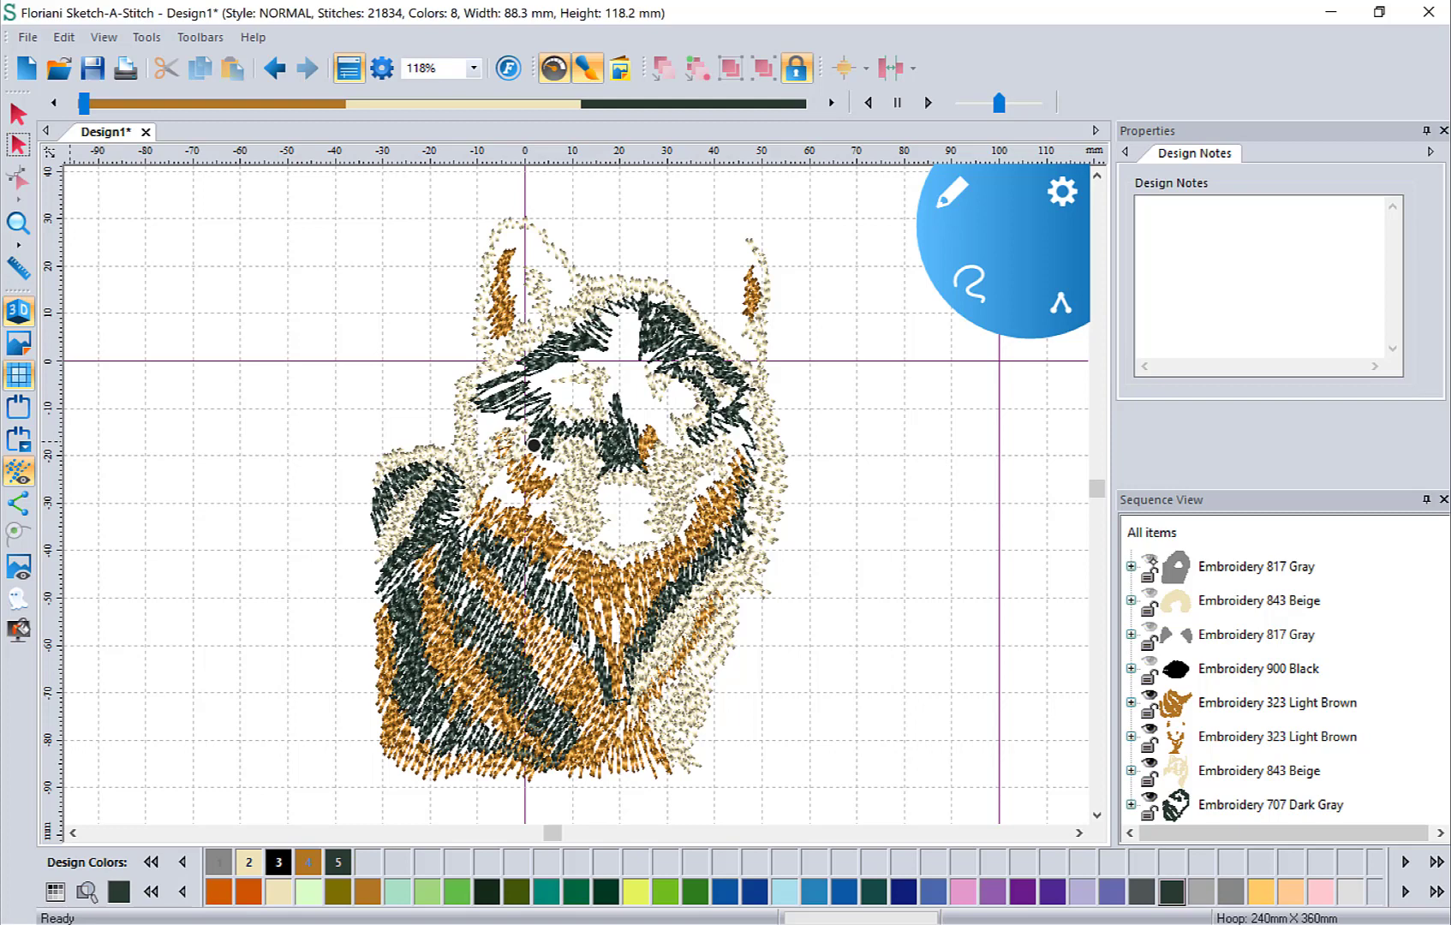
left_click(1149, 558)
left_click(1154, 596)
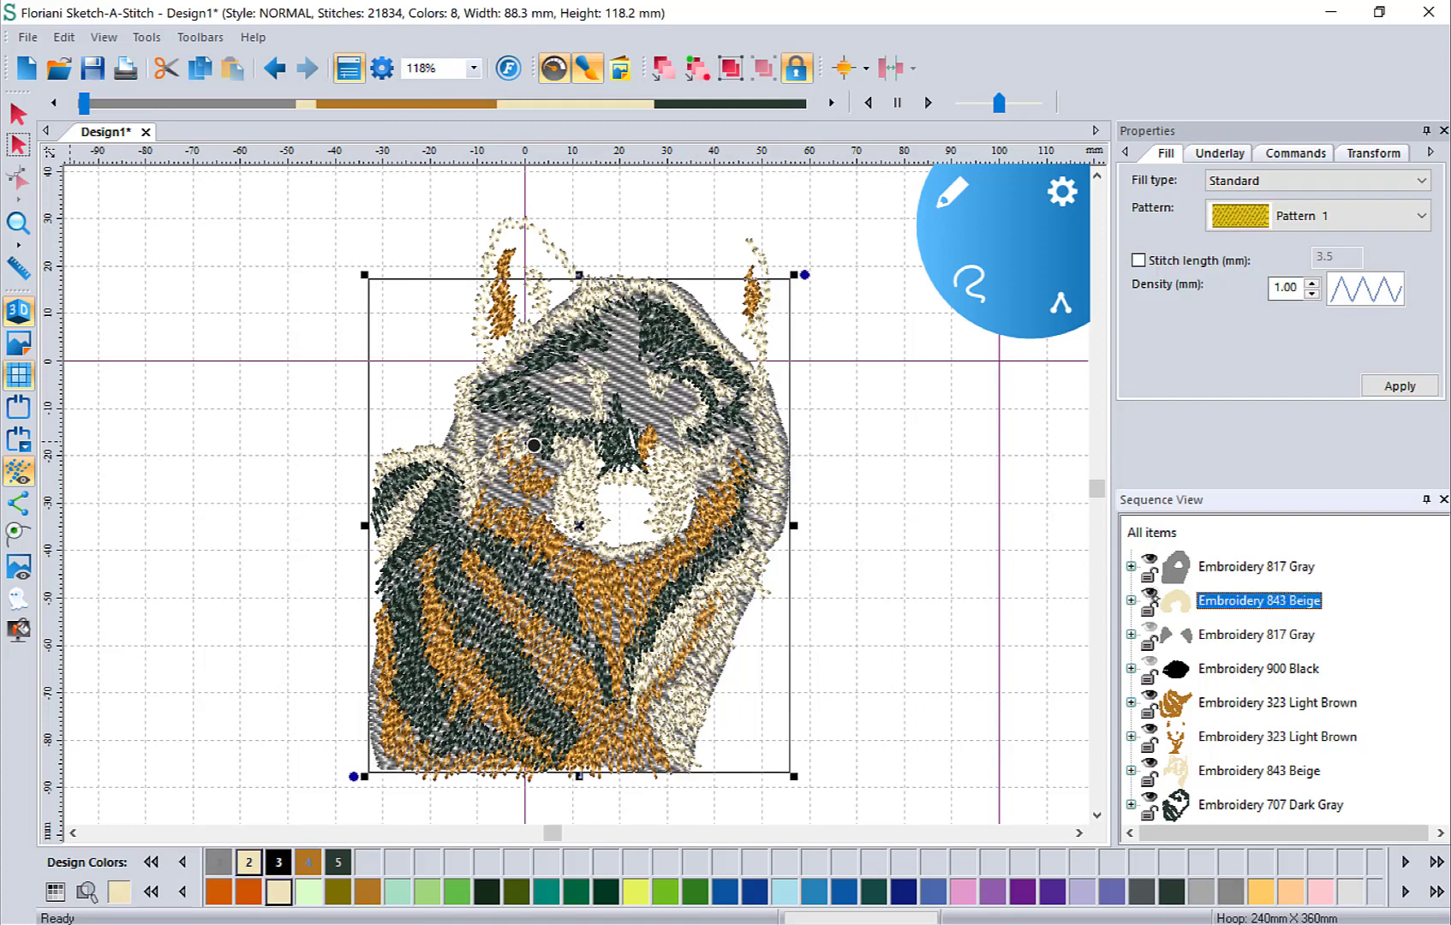
left_click(1154, 629)
left_click(1153, 664)
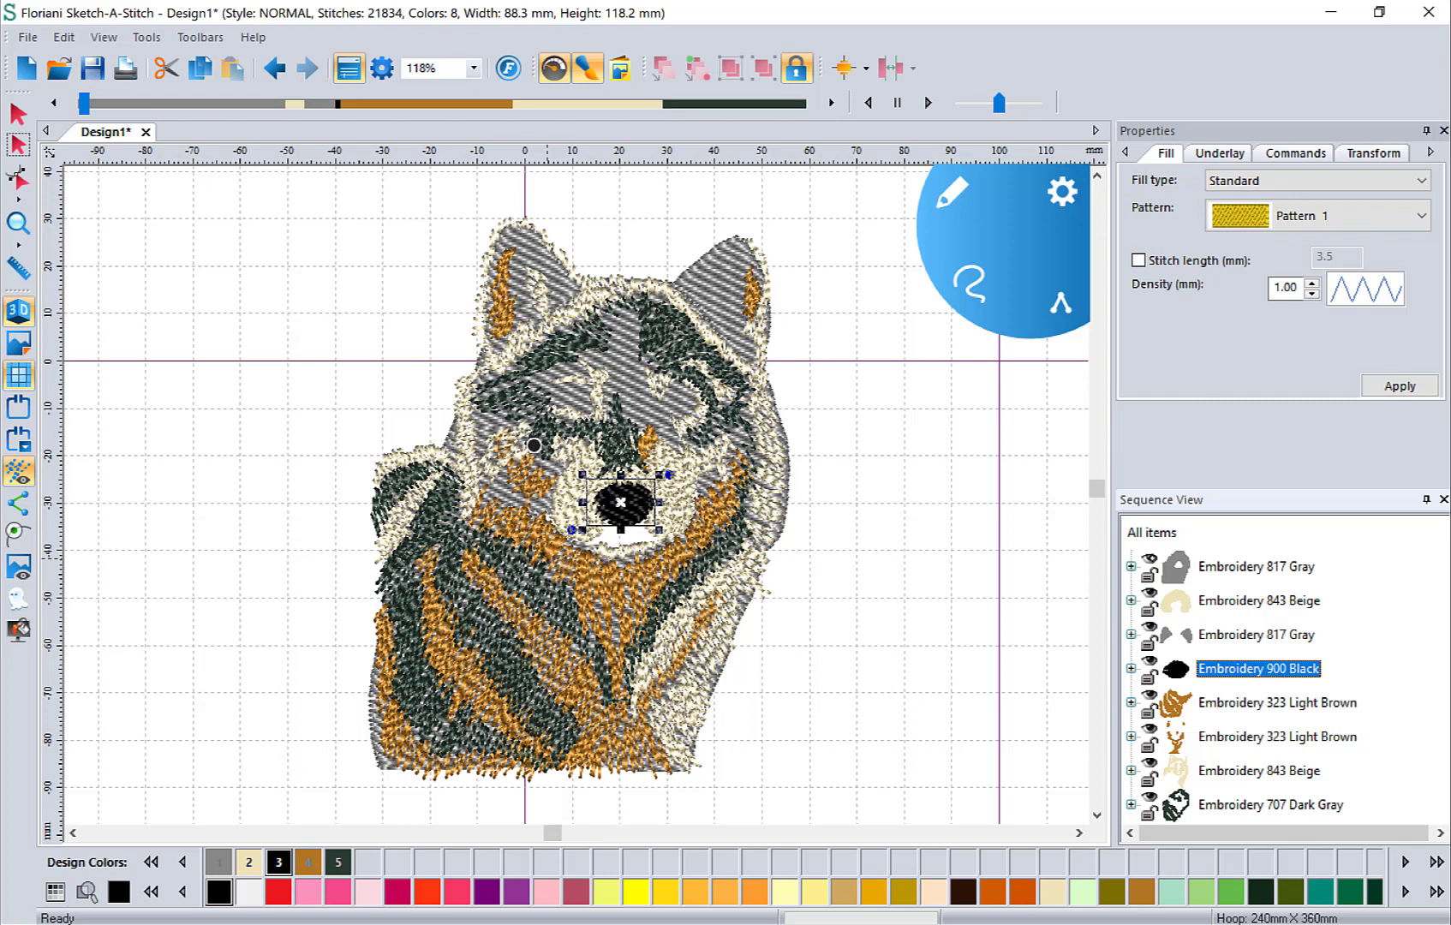
Step: Hide the four base fills again, bring back the backdrop and return to the flat stitch view
left_click(1149, 562)
left_click(1149, 594)
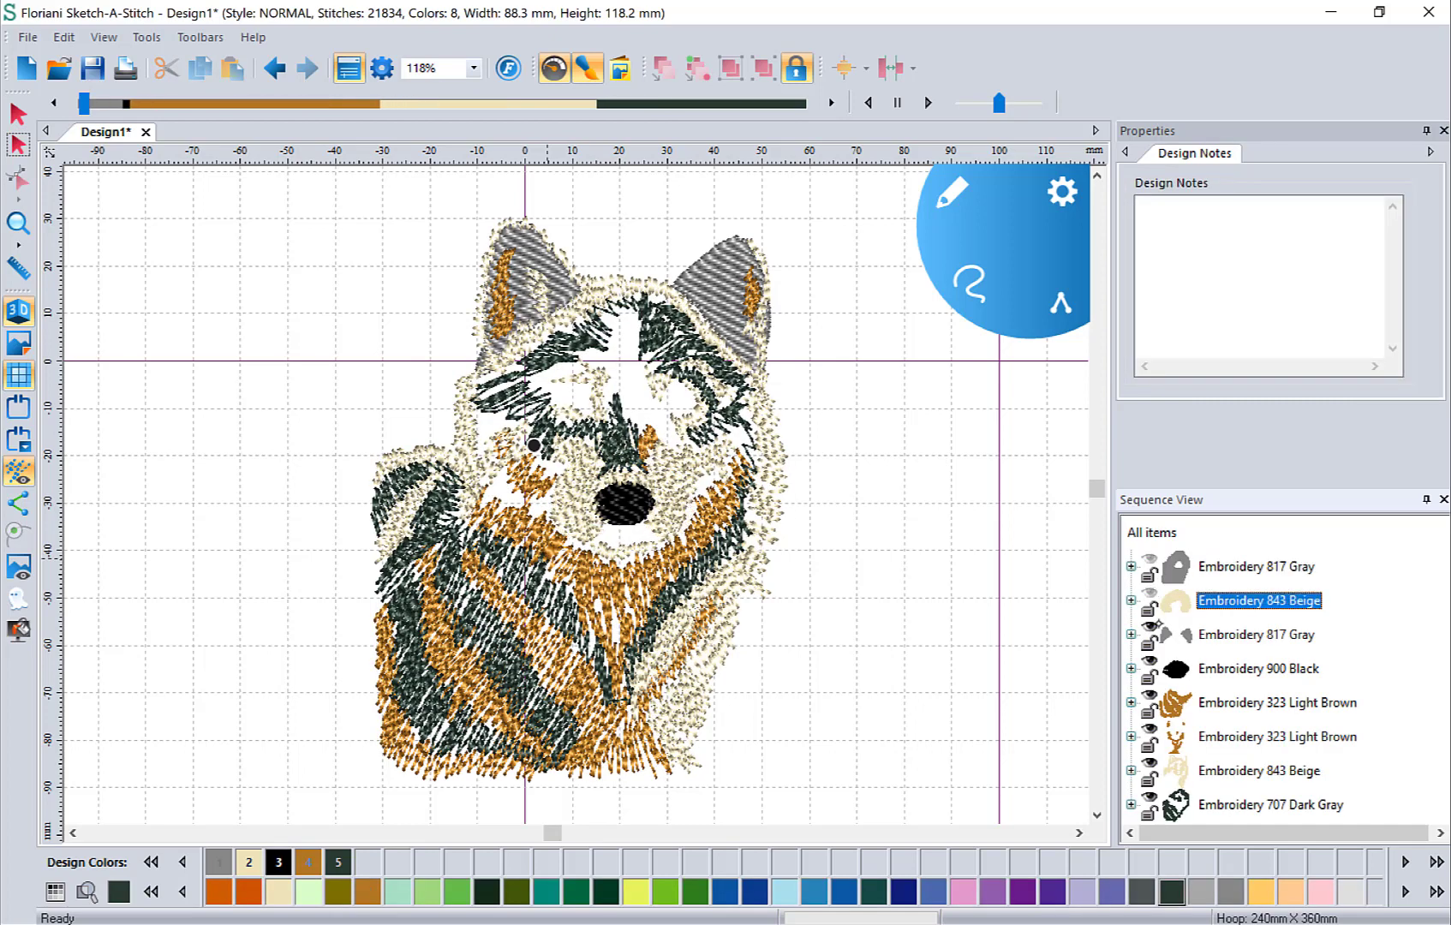
left_click(1149, 627)
left_click(1148, 663)
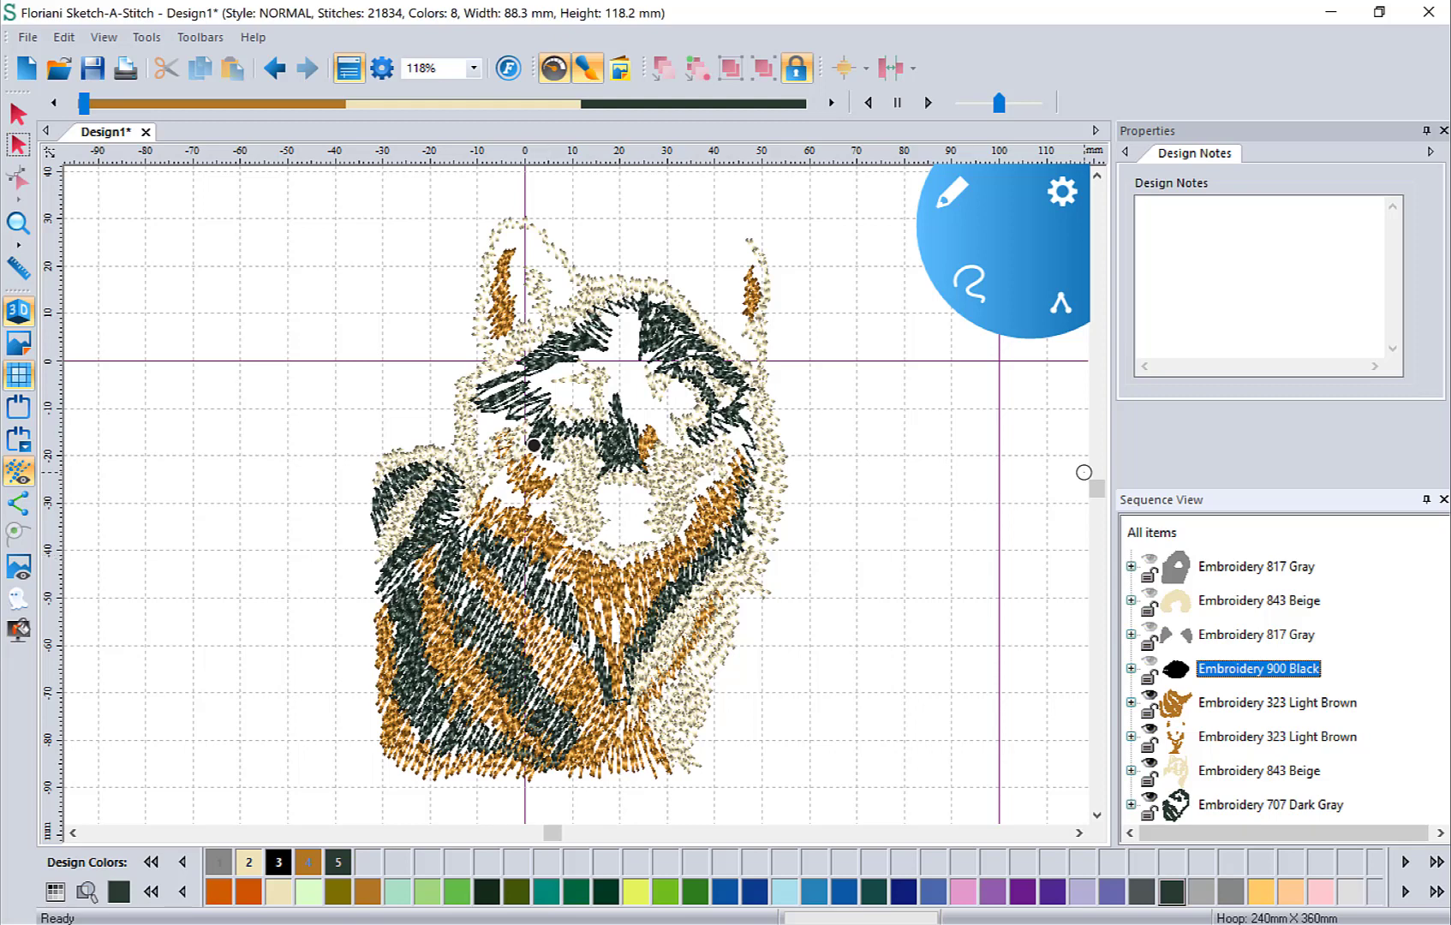
left_click(19, 567)
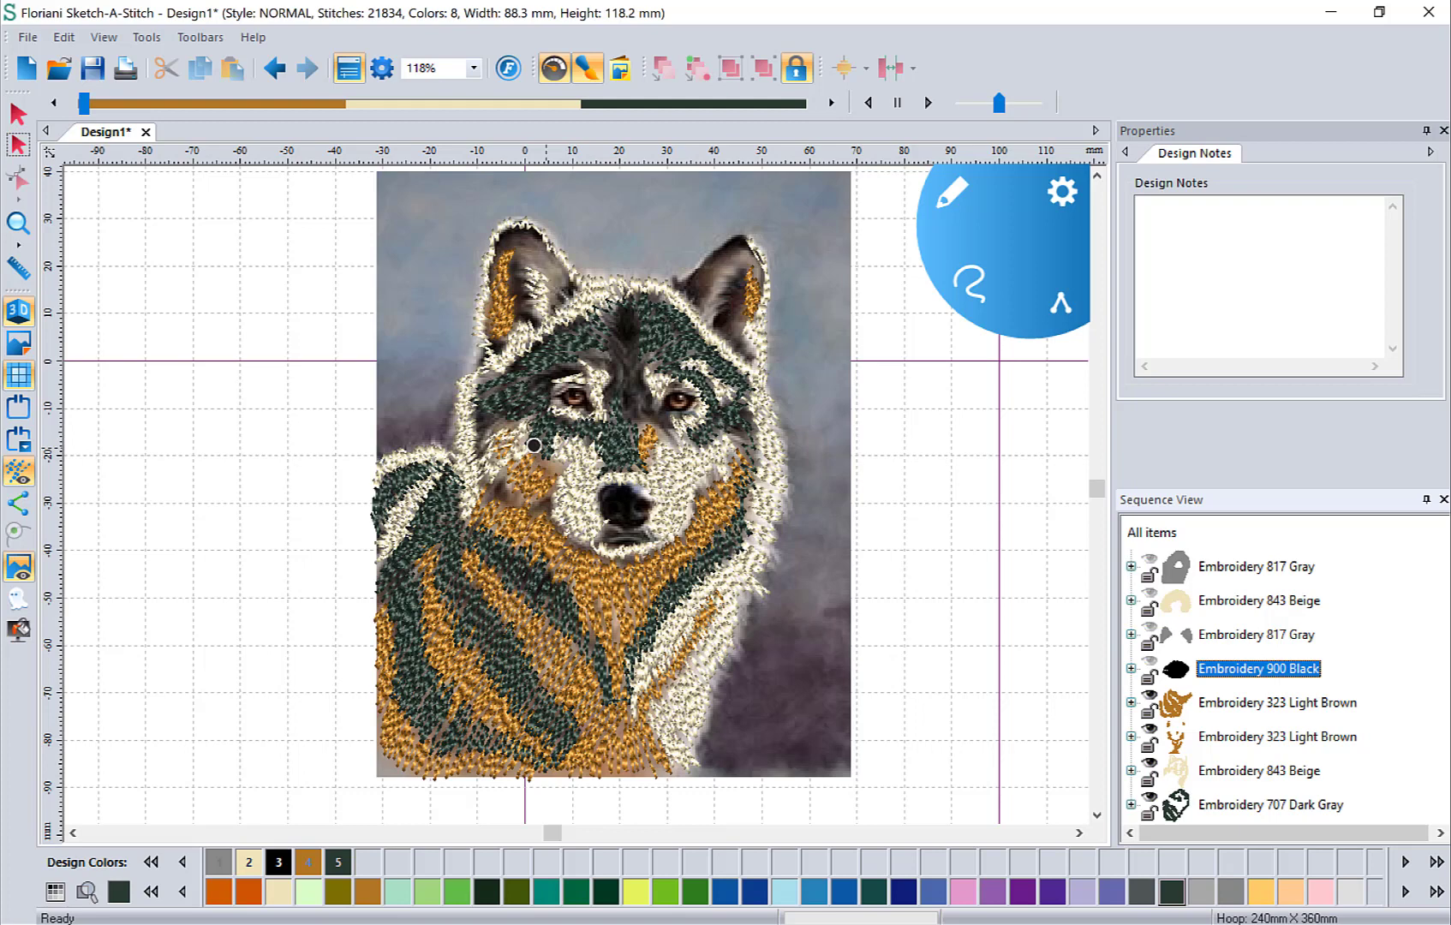
left_click(18, 310)
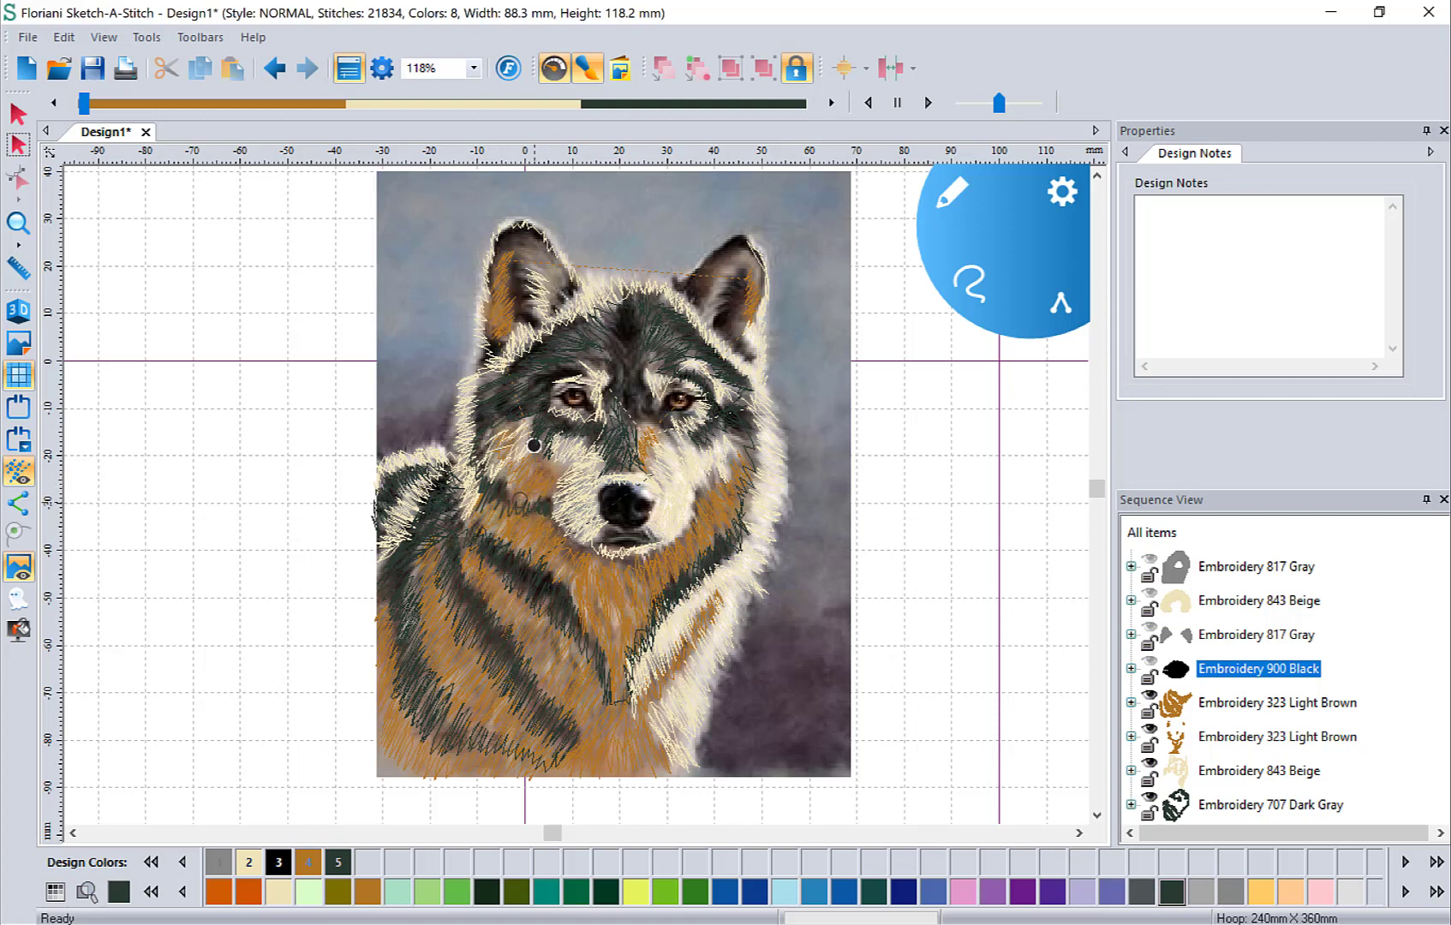
Step: Add dark gray strokes beneath the cheek patch, around the jaw line, and as a second layer over the body stripes
left_click_drag(521, 502, 487, 488)
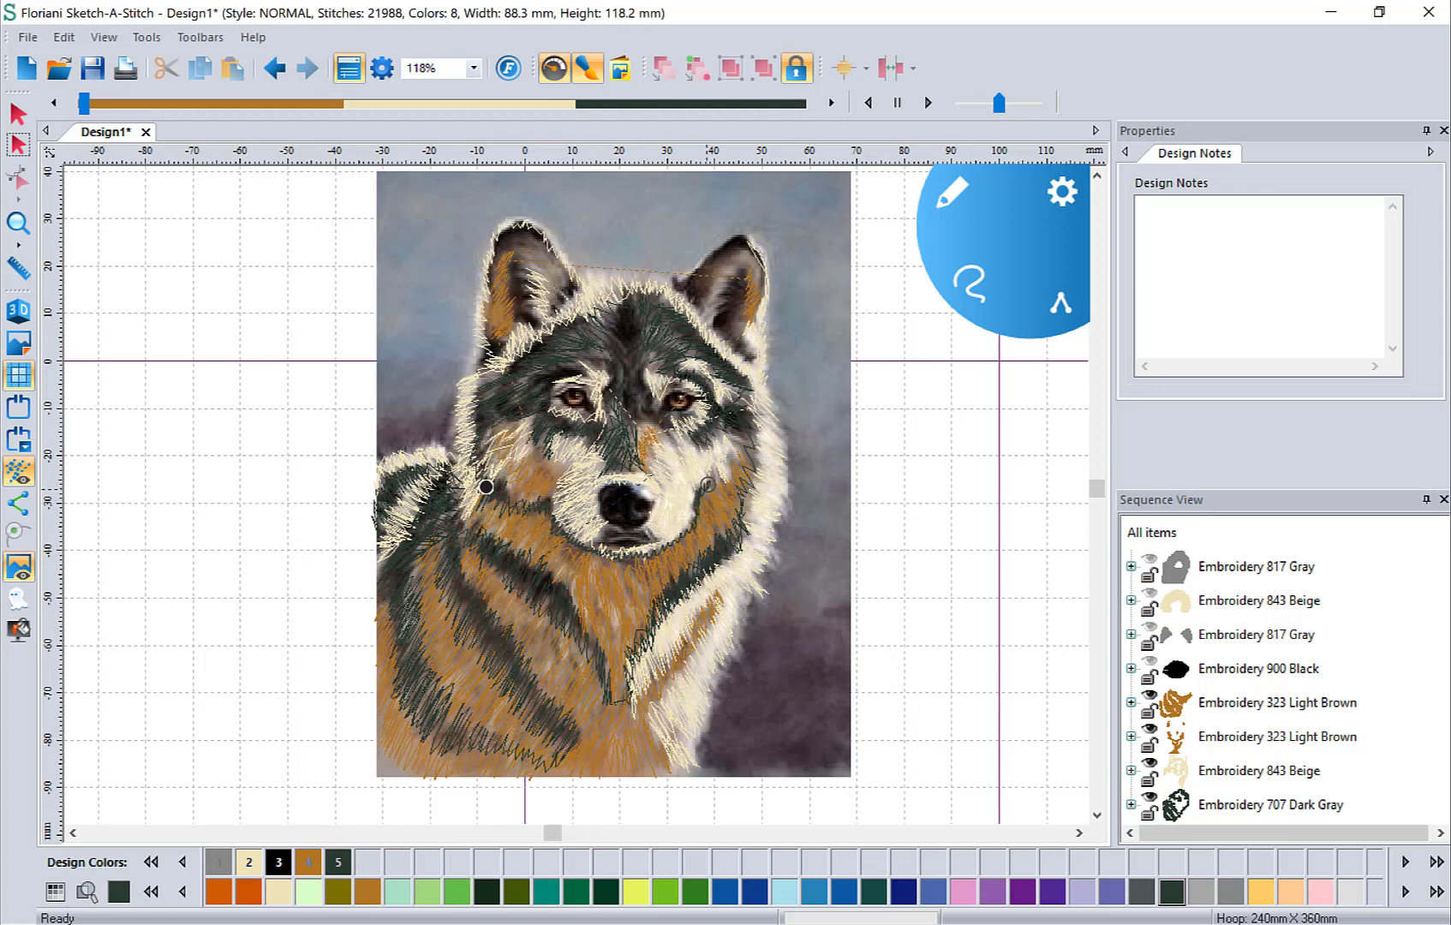
left_click_drag(707, 485, 706, 489)
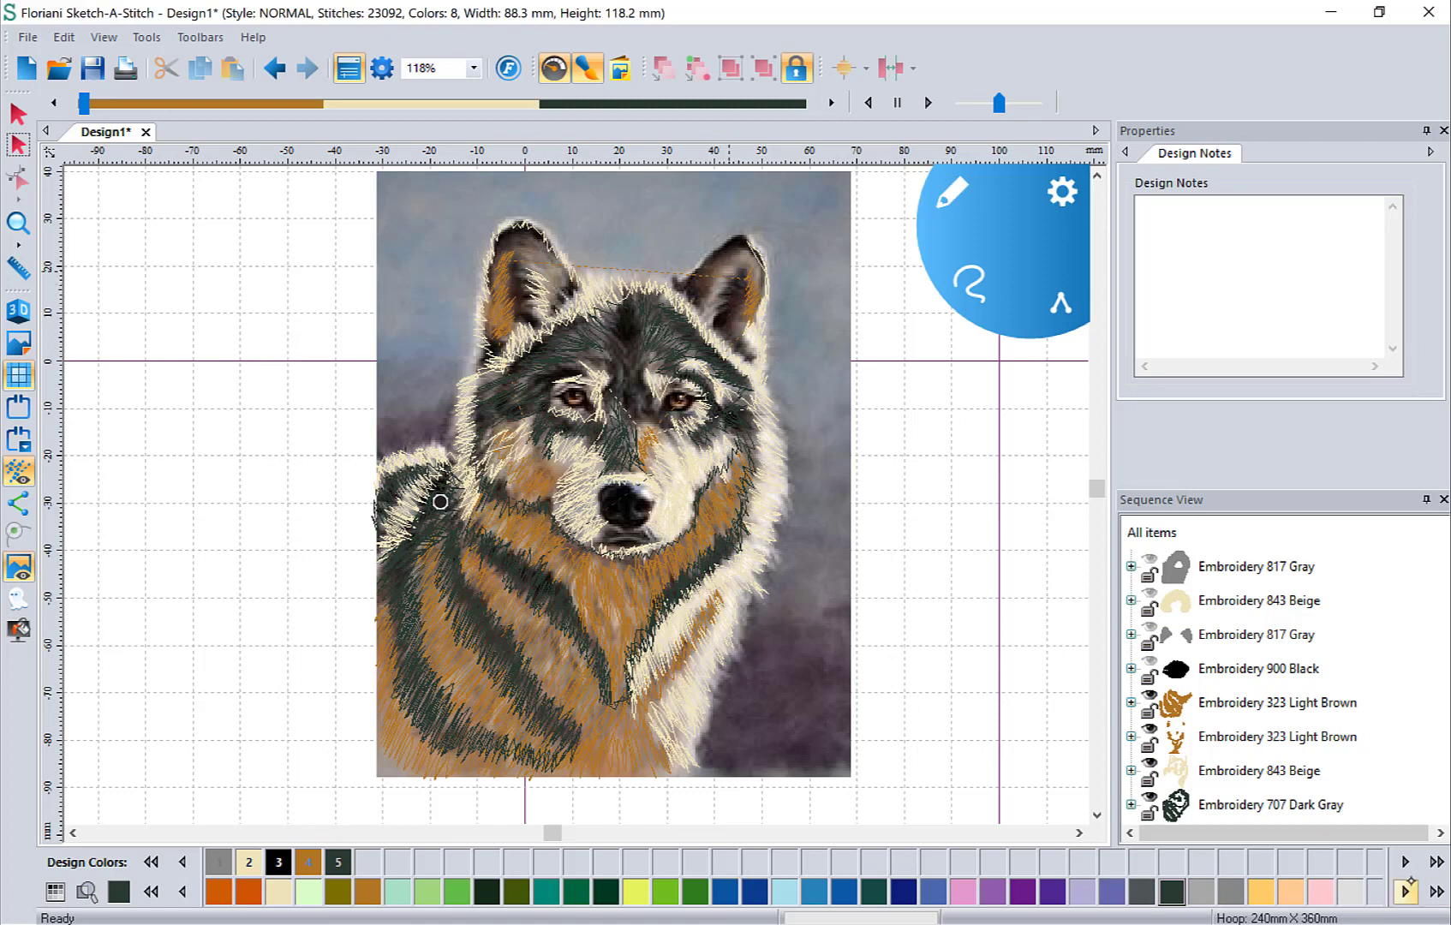
Step: Sketch tan fur strokes inside both ears, on the cheek patch, and over the neck, chest and body
left_click(1405, 891)
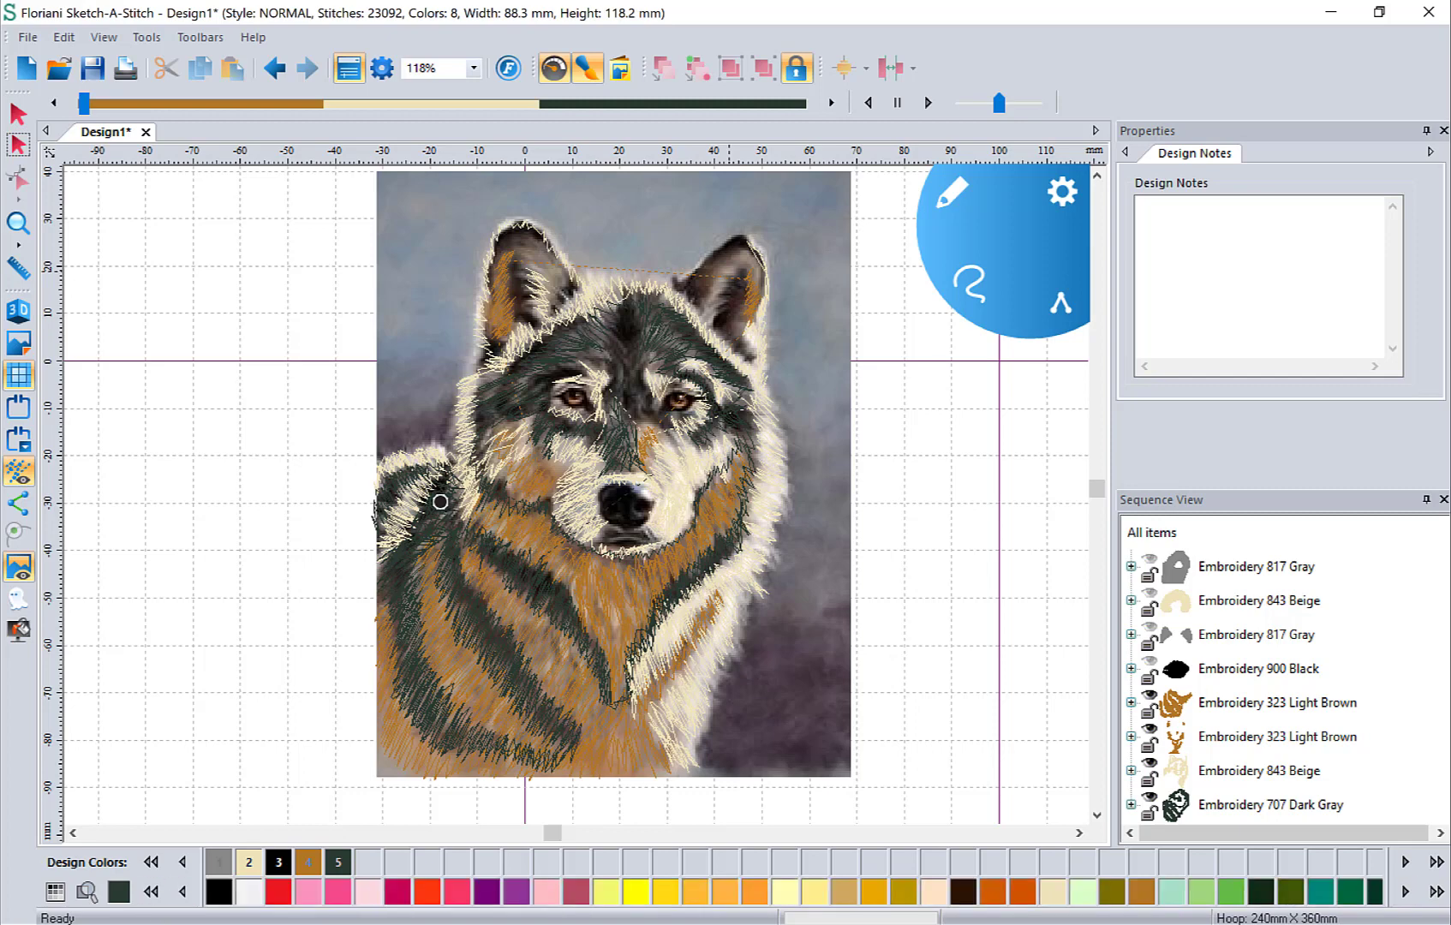
left_click(845, 897)
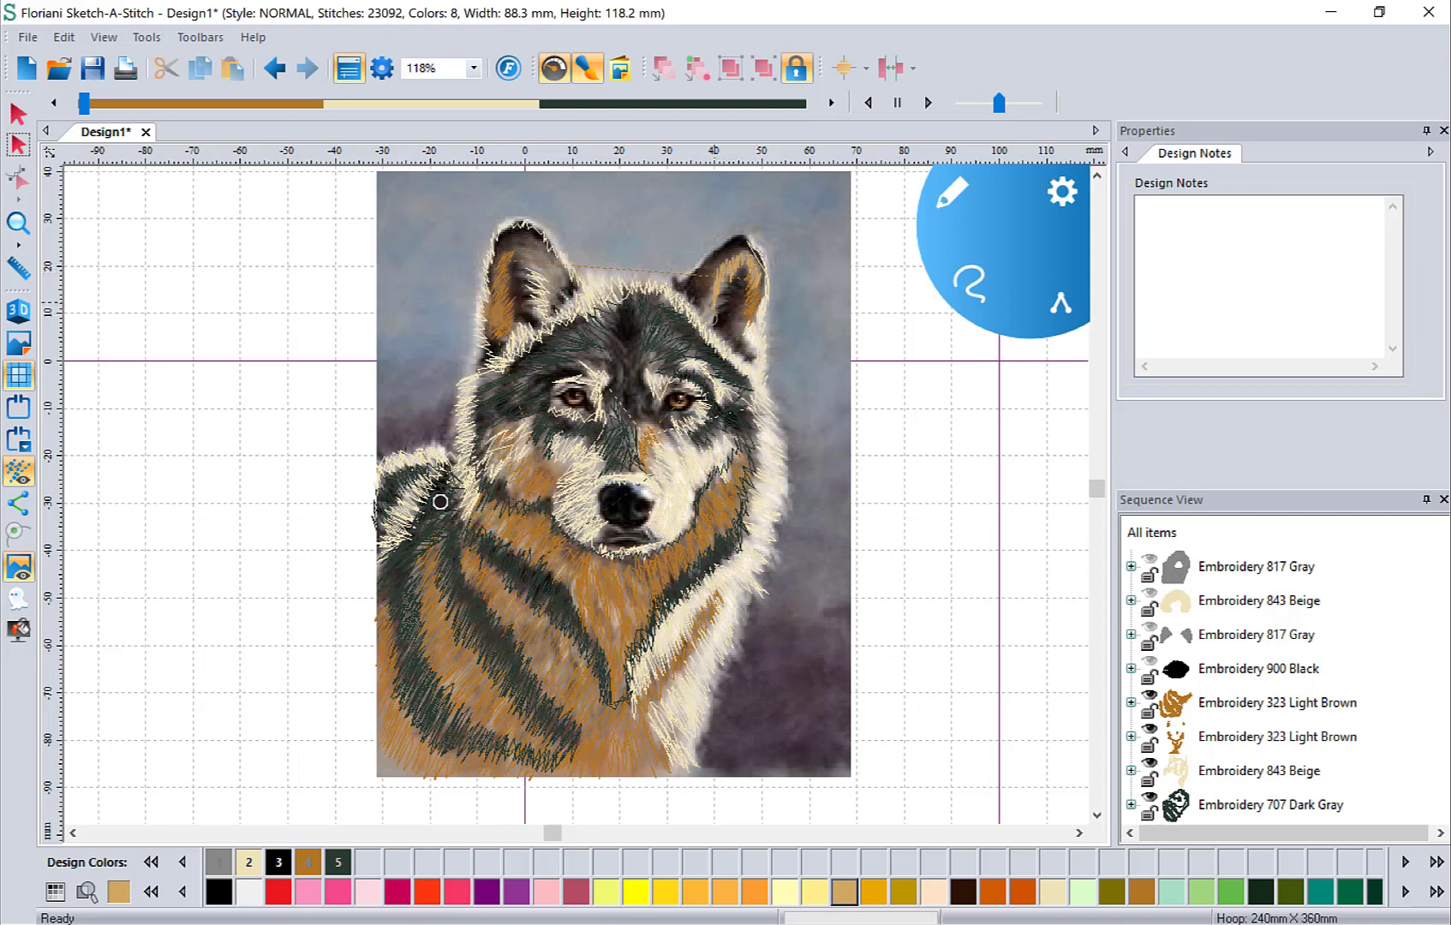
left_click_drag(714, 290, 700, 297)
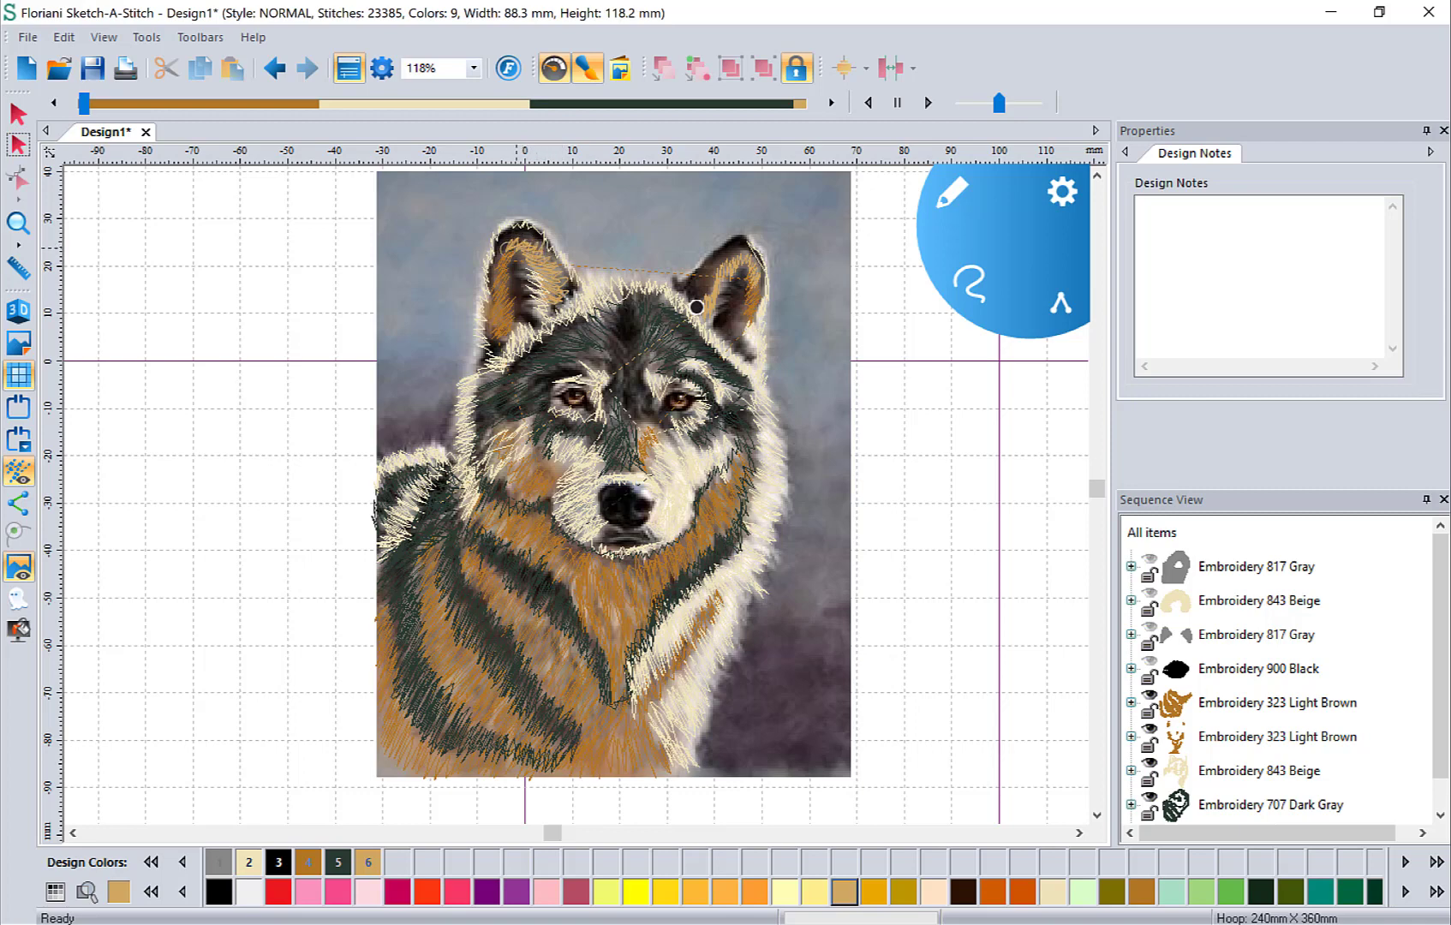
left_click_drag(507, 248, 513, 244)
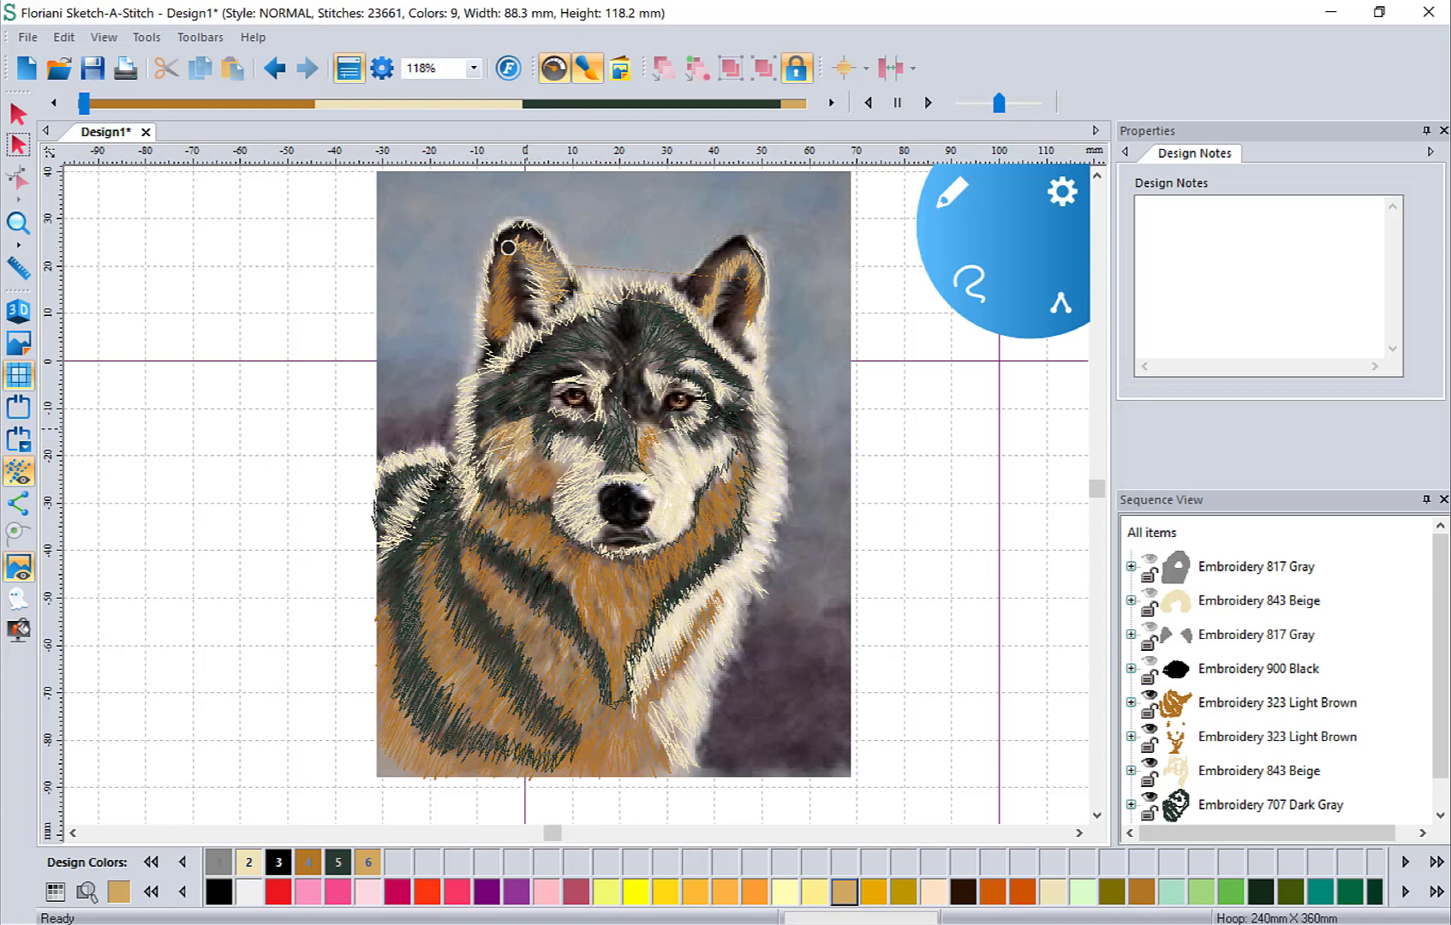
left_click_drag(525, 455, 549, 432)
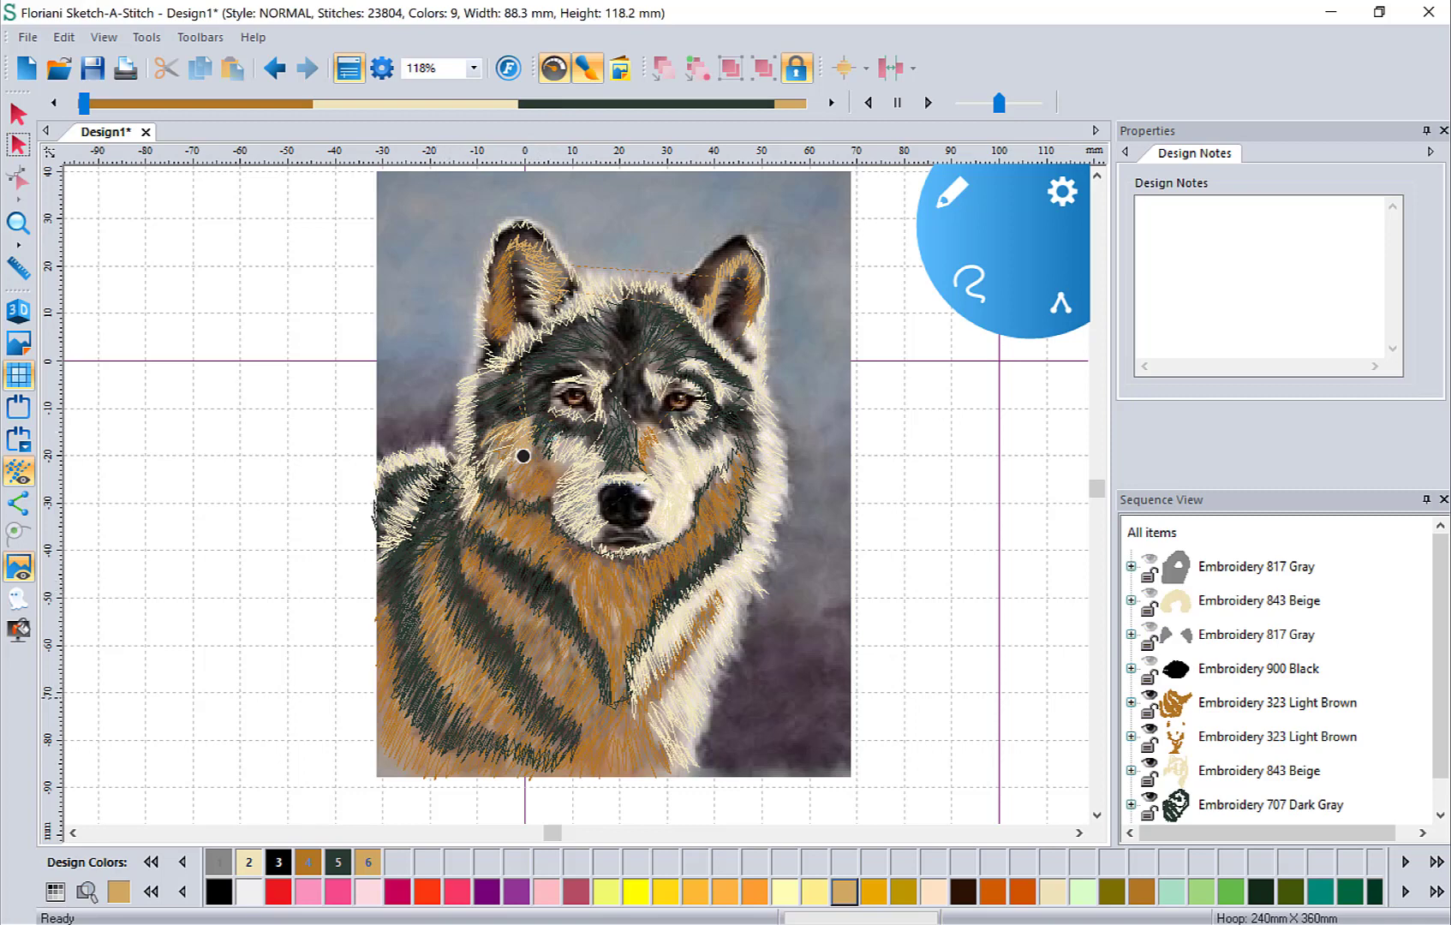
mouse_move(496, 706)
left_mouse_down()
mouse_move(550, 758)
mouse_move(550, 746)
left_mouse_up()
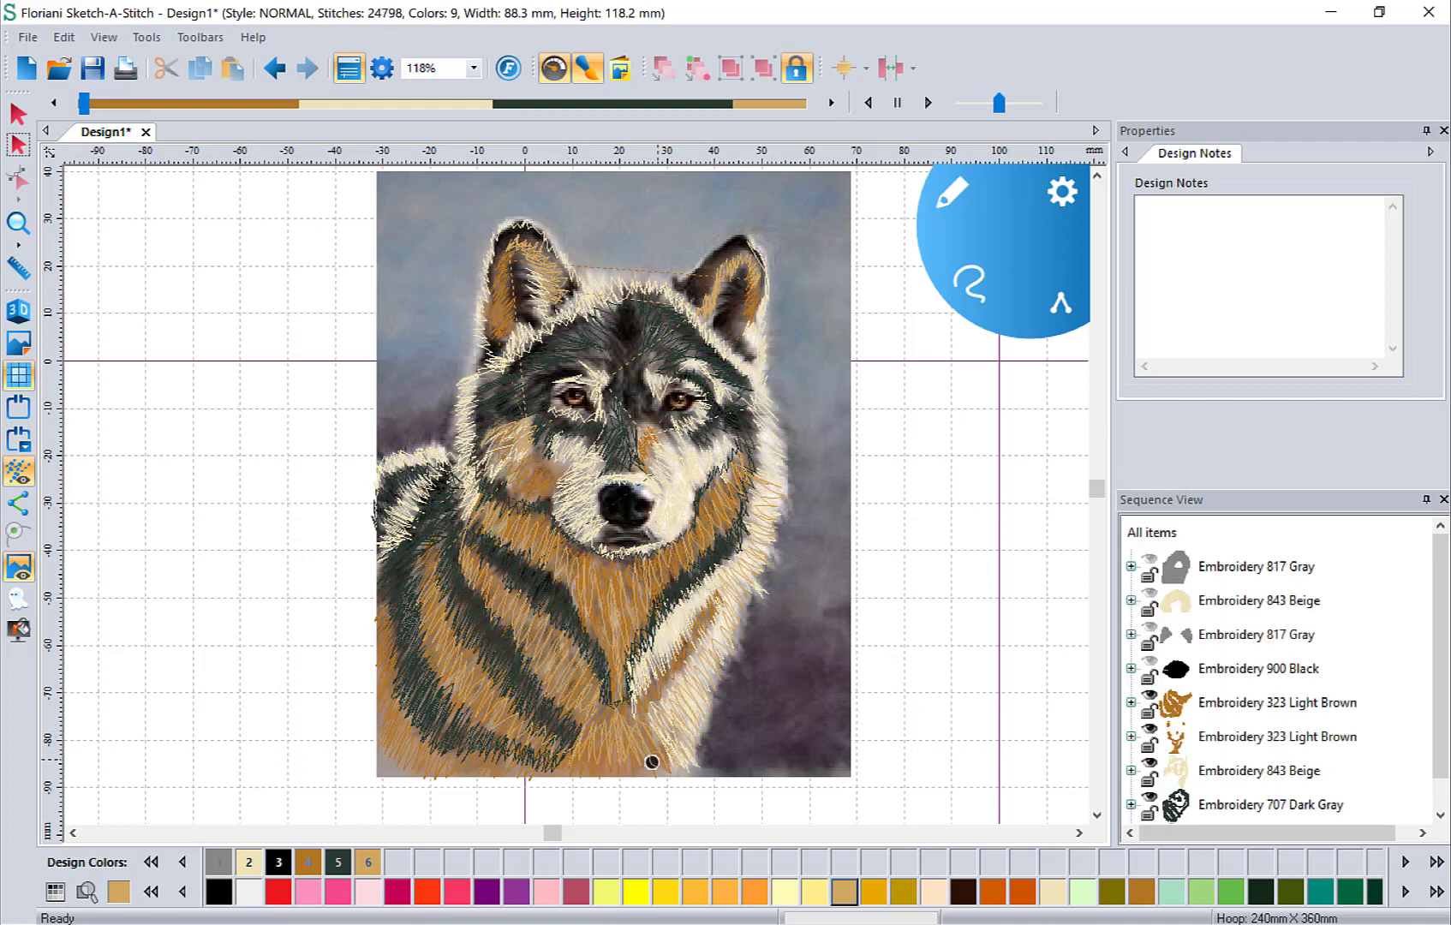
Step: Preview the stitches in 3D over the backdrop and return to the flat stitch view
left_click(18, 343)
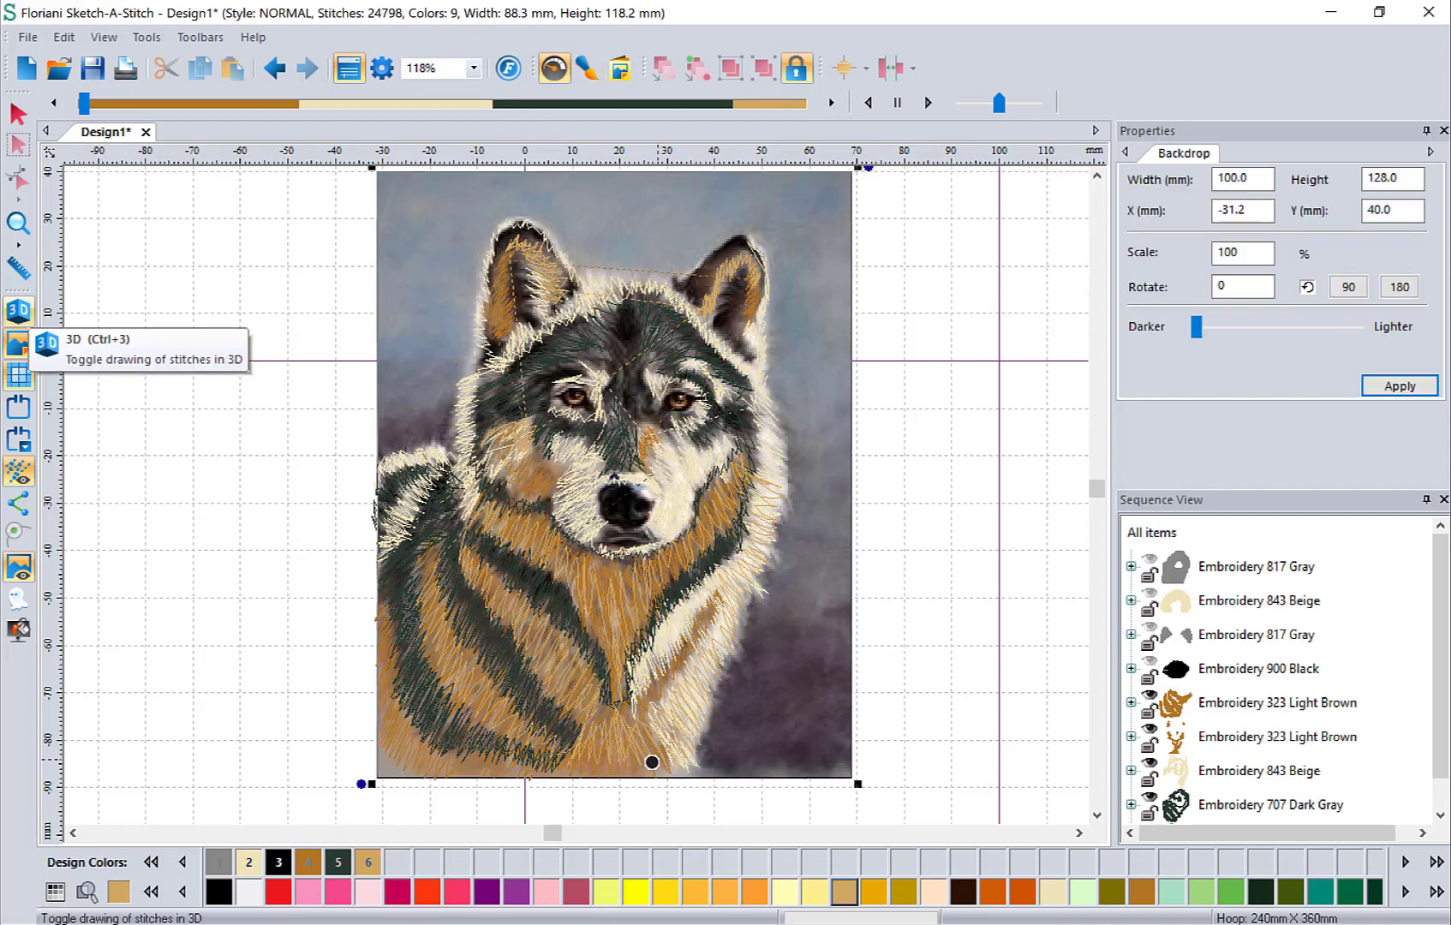
left_click(18, 311)
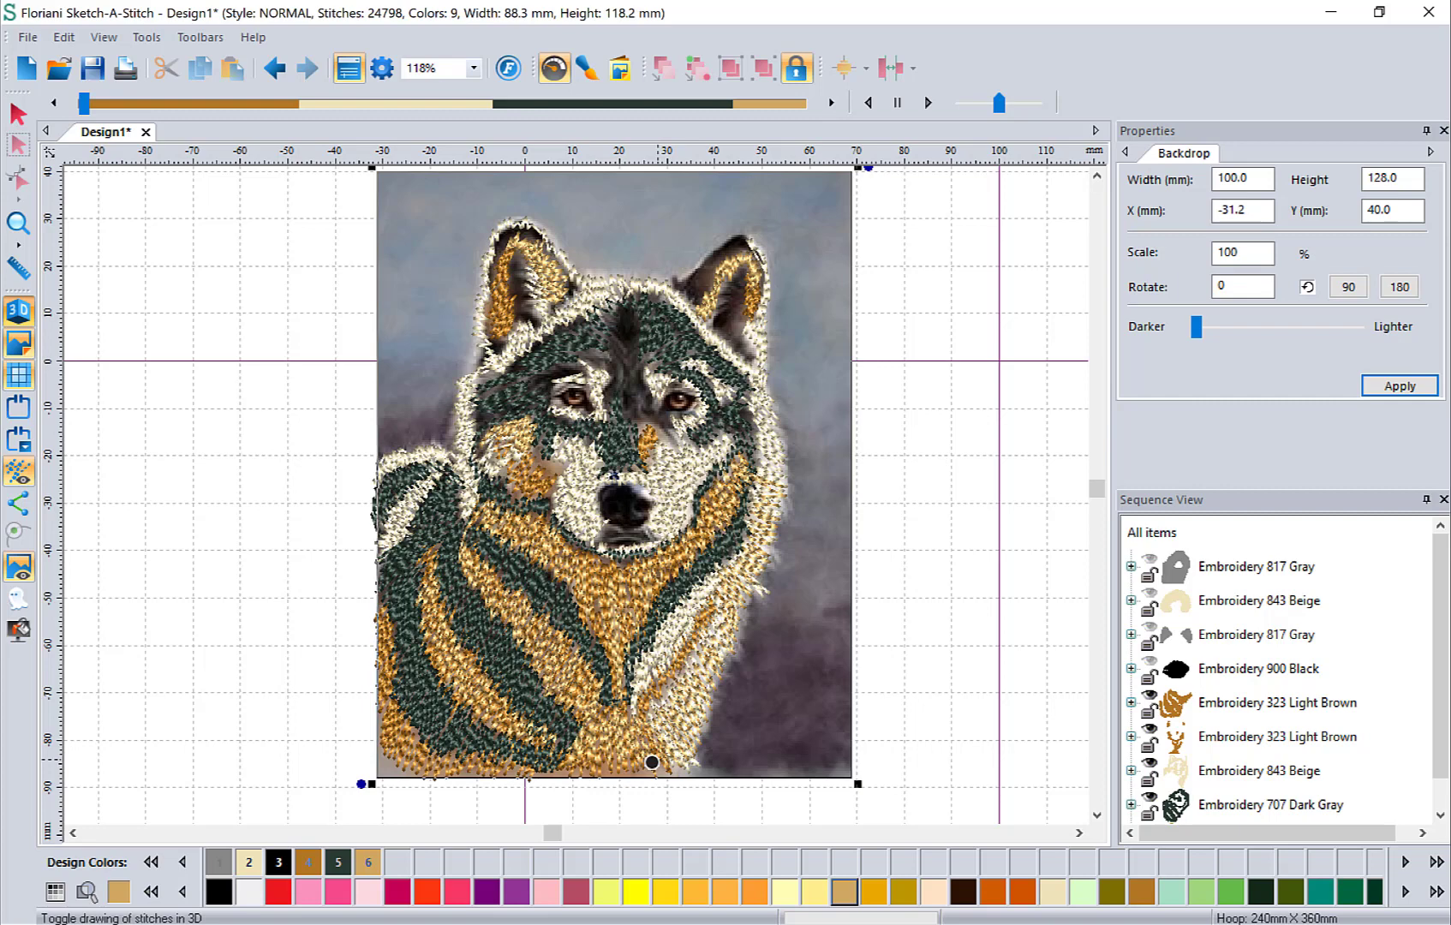
left_click(18, 311)
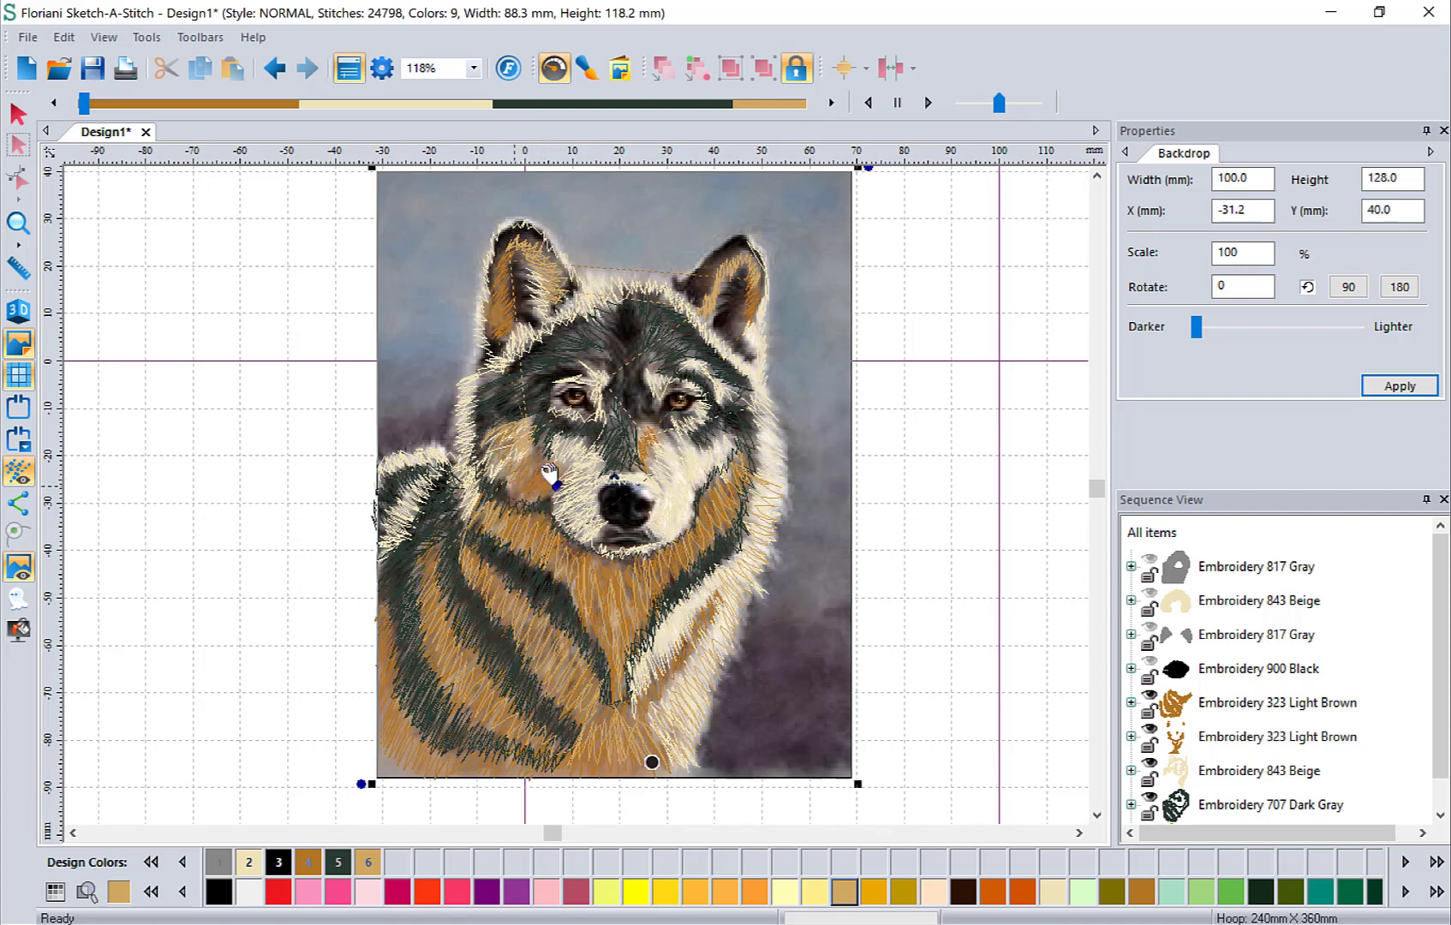
Step: Sketch more tan strokes over the cheek patch beside the muzzle and check the stitches with the backdrop briefly hidden
left_click(587, 69)
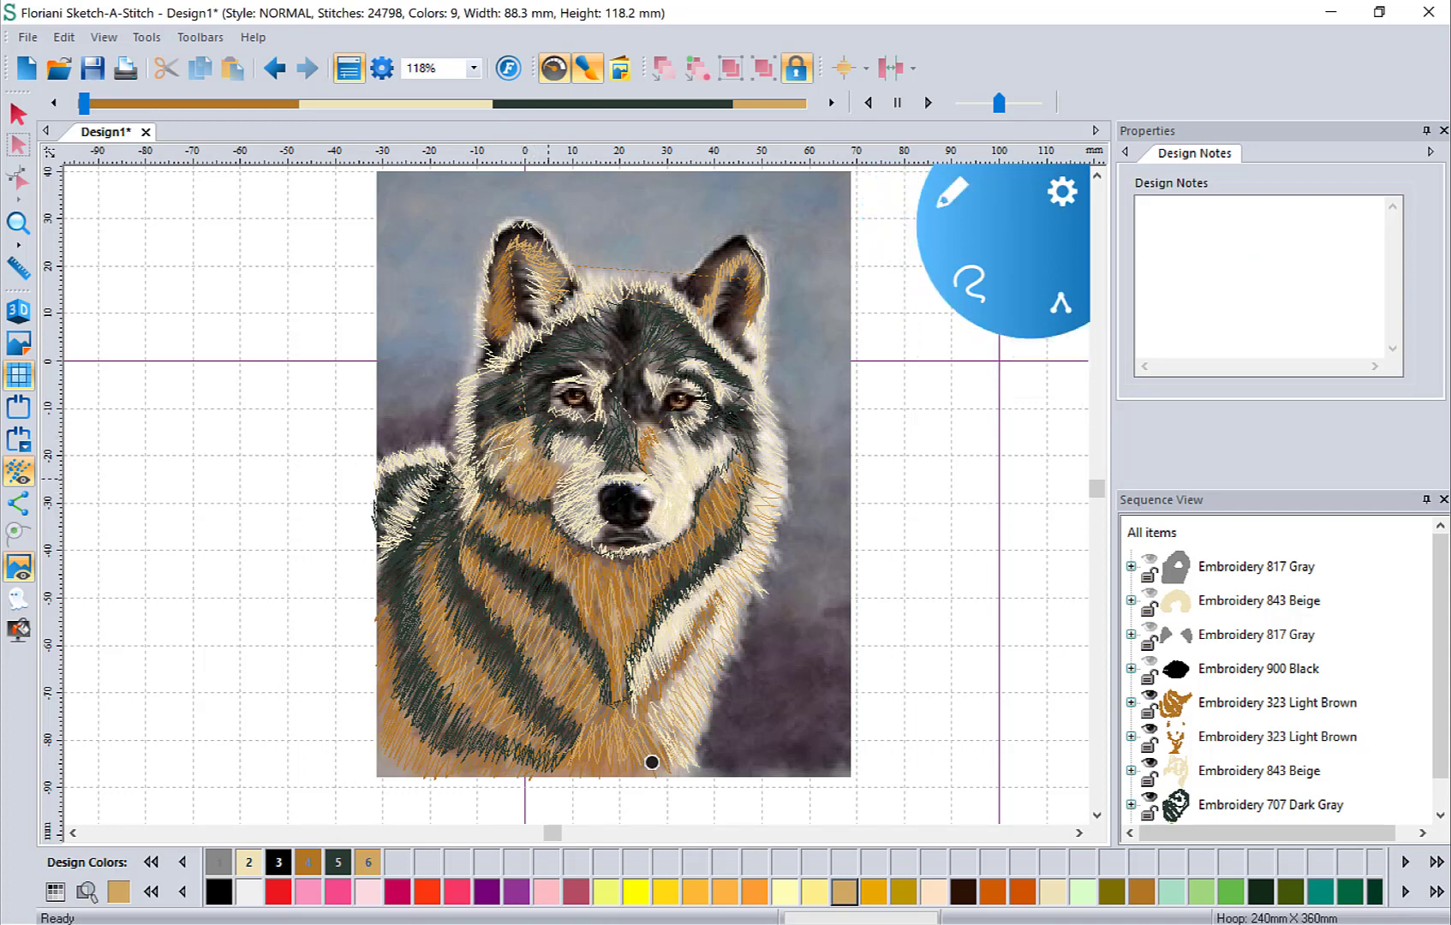
left_click_drag(506, 485, 540, 450)
mouse_move(527, 415)
left_mouse_down()
mouse_move(501, 466)
mouse_move(476, 456)
mouse_move(485, 472)
left_mouse_up()
left_click(19, 567)
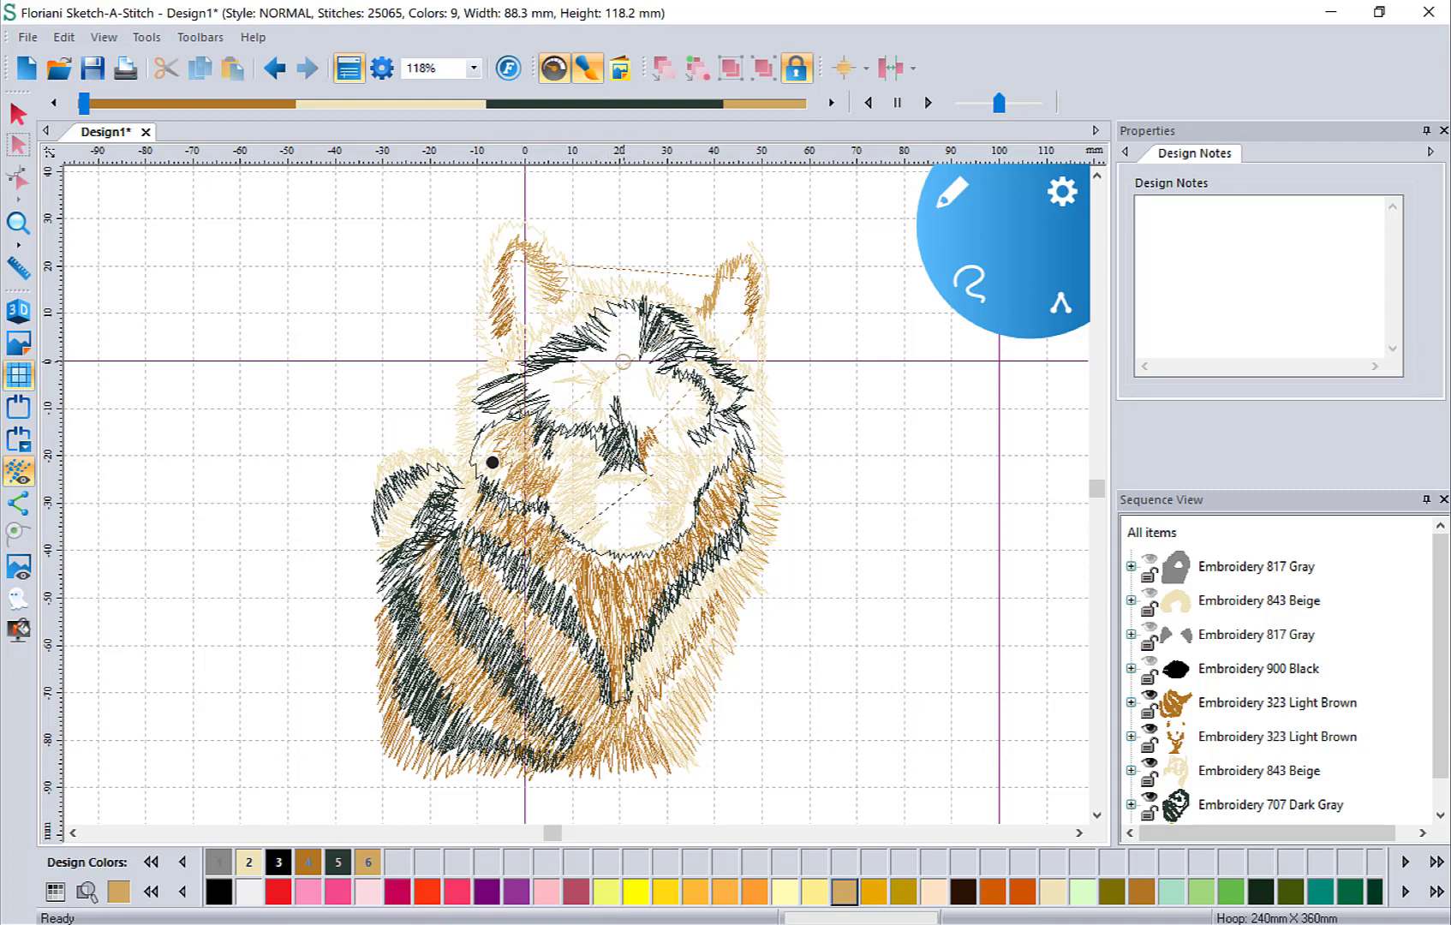
left_click(18, 566)
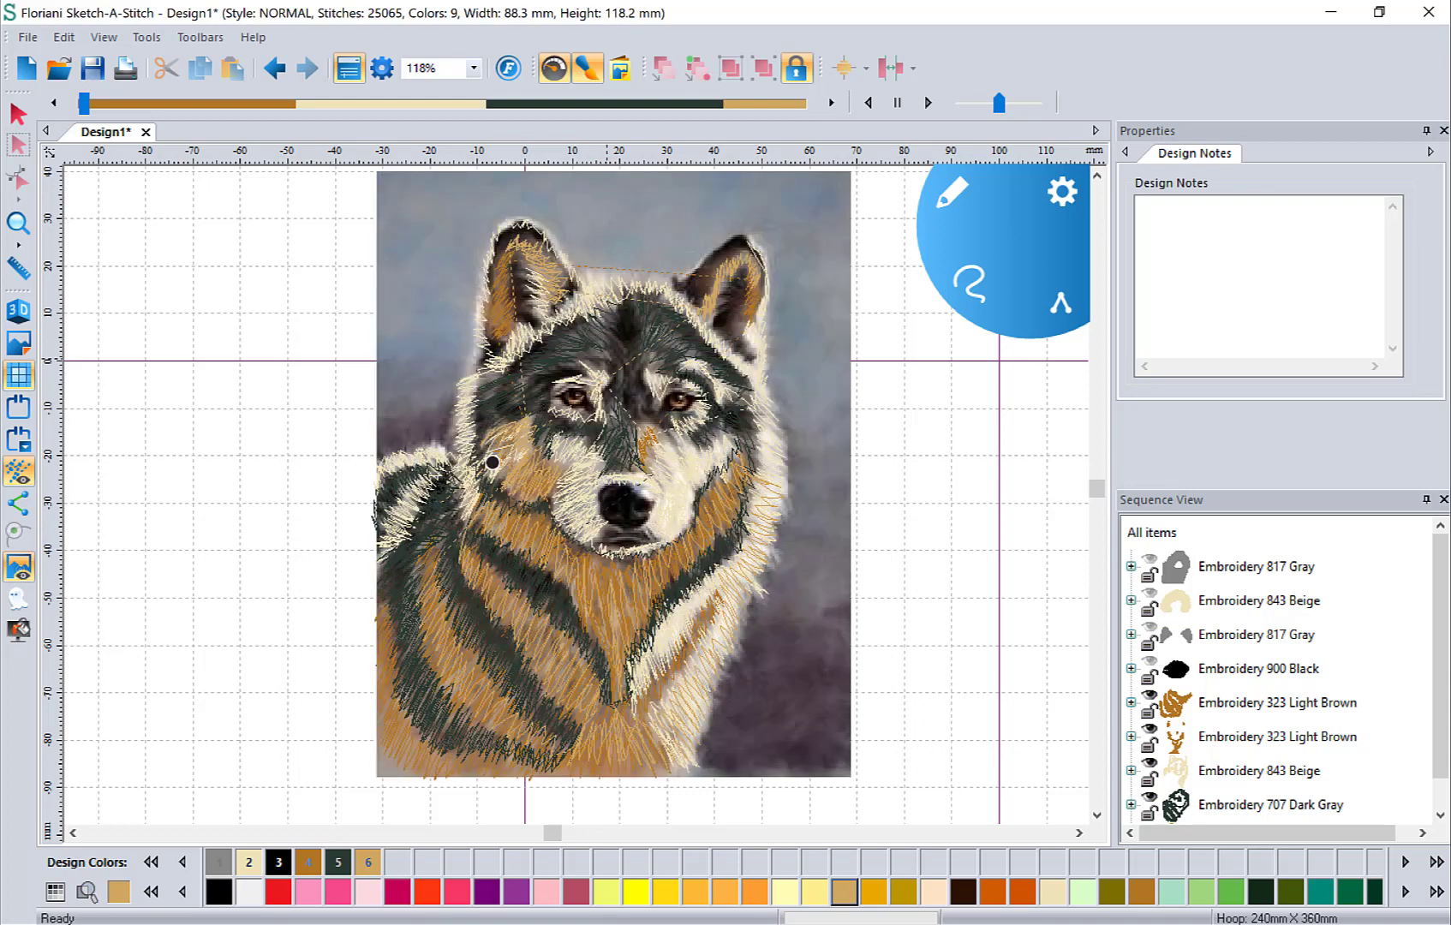
Step: Add another layer of dark gray strokes over both sides of the forehead and hide the backdrop to check them
left_click(343, 861)
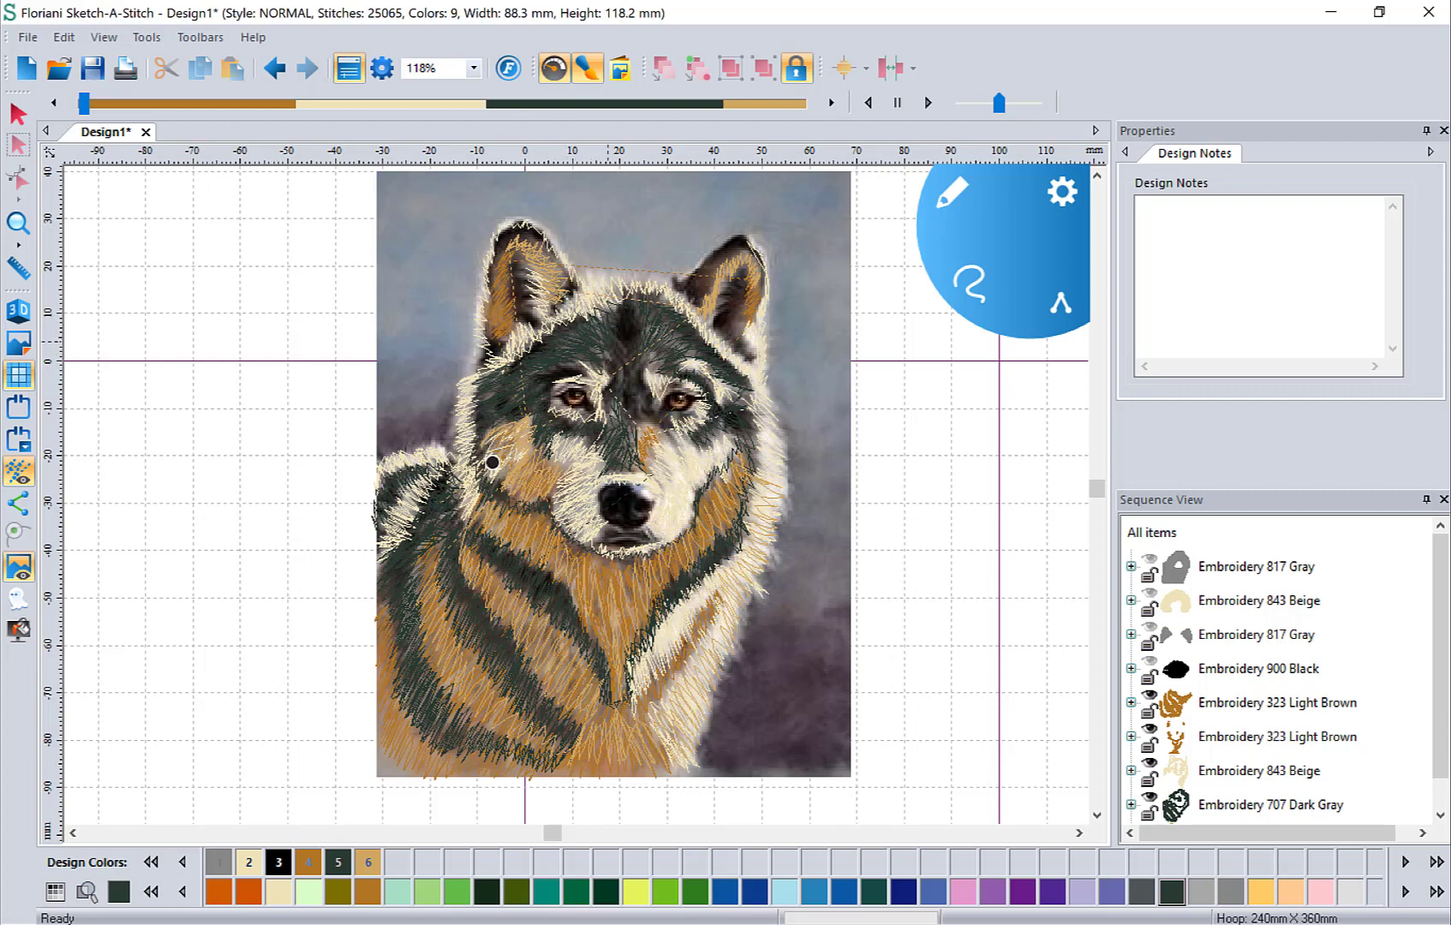
right_click(615, 342)
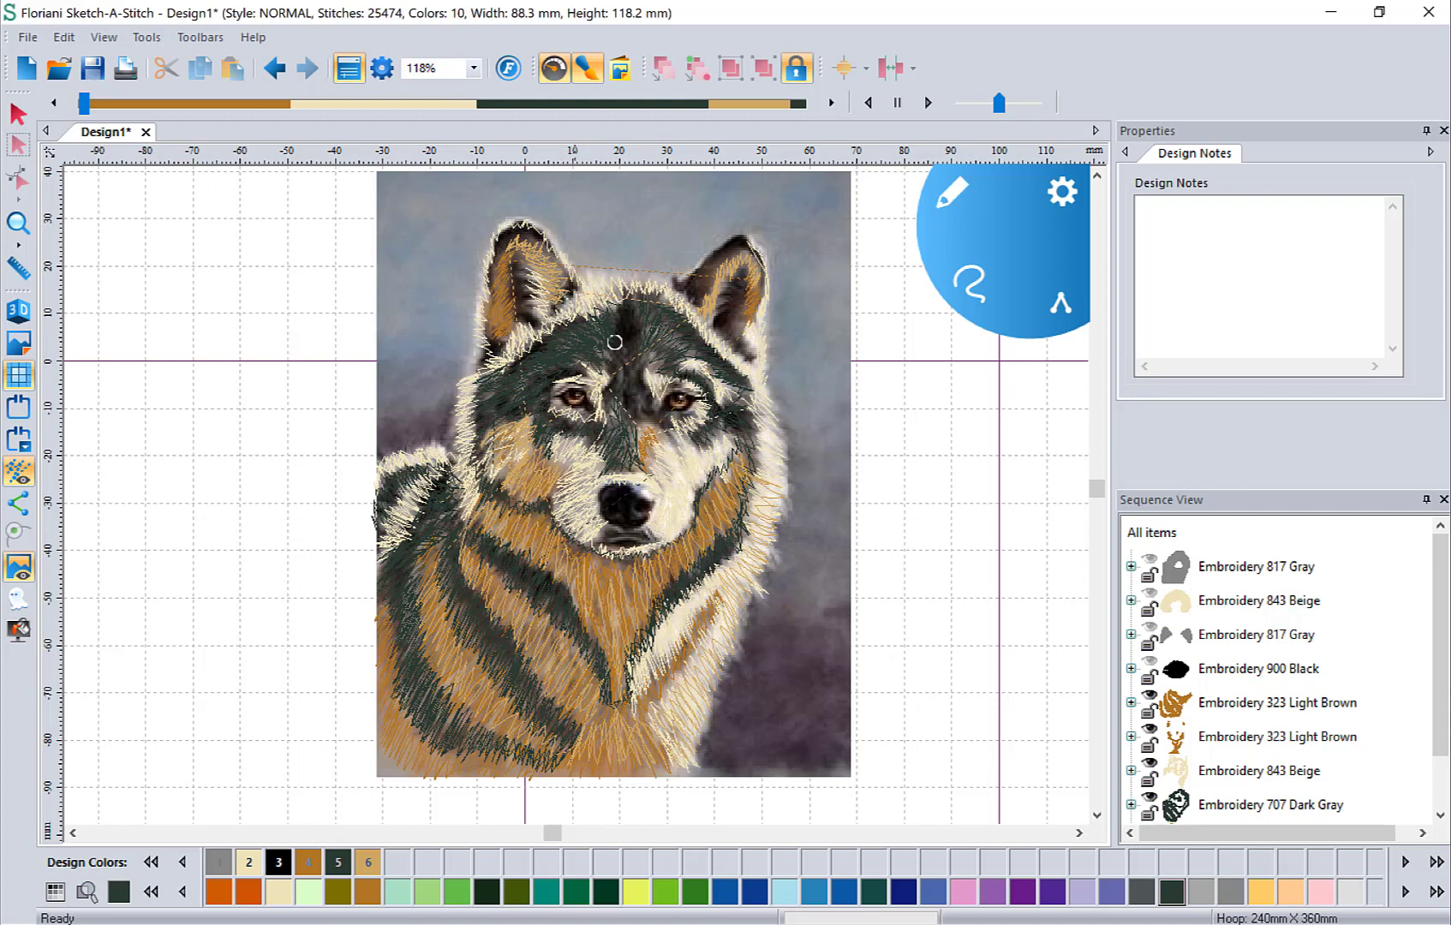
mouse_move(597, 332)
left_mouse_down()
mouse_move(677, 300)
mouse_move(657, 326)
left_mouse_up()
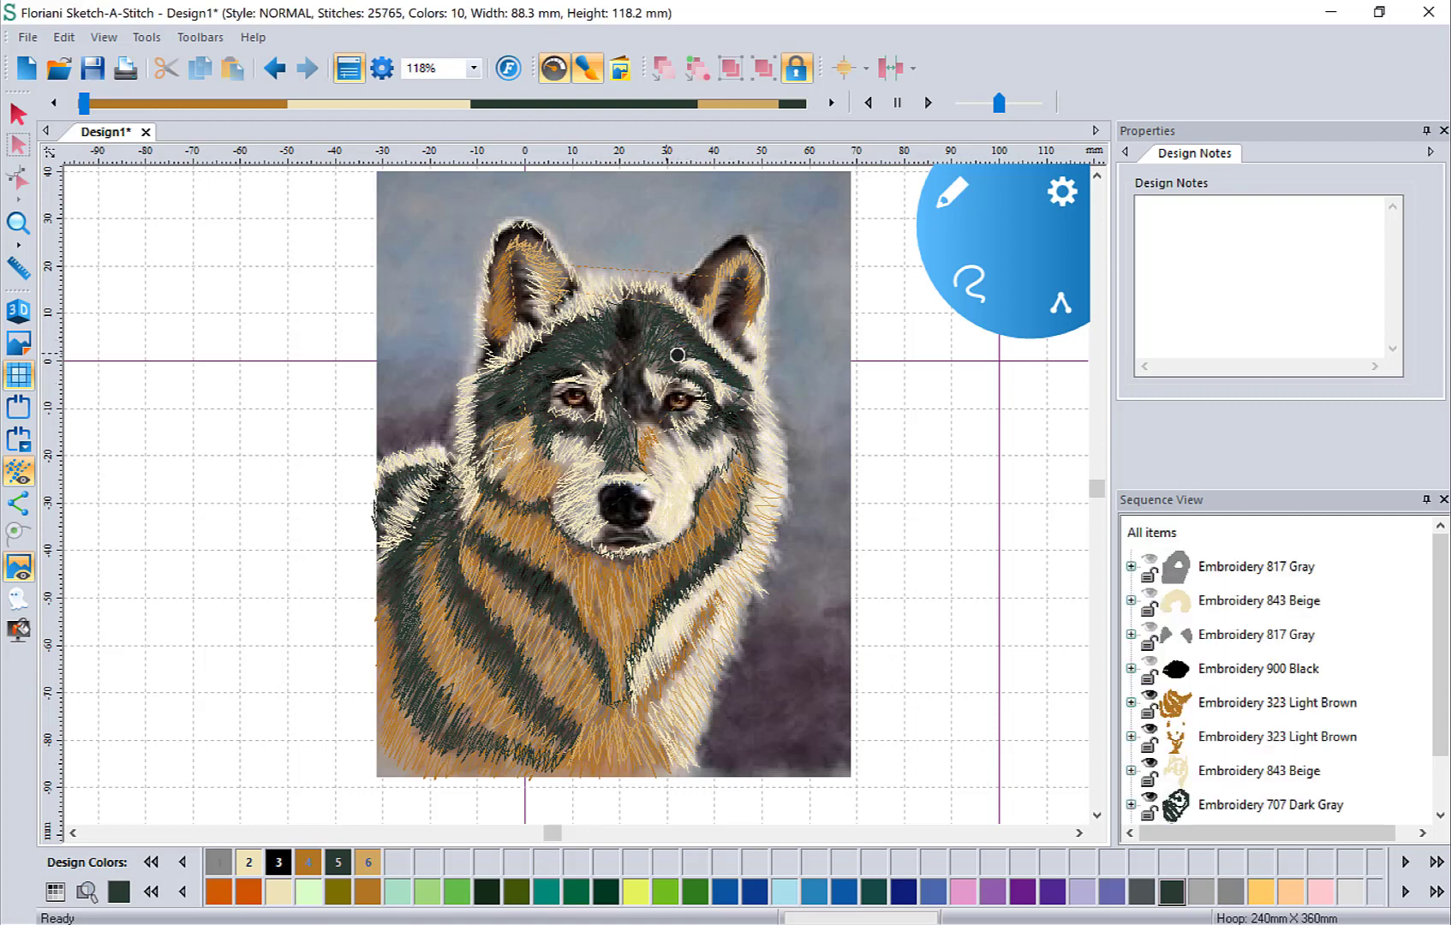
left_click_drag(678, 354, 645, 327)
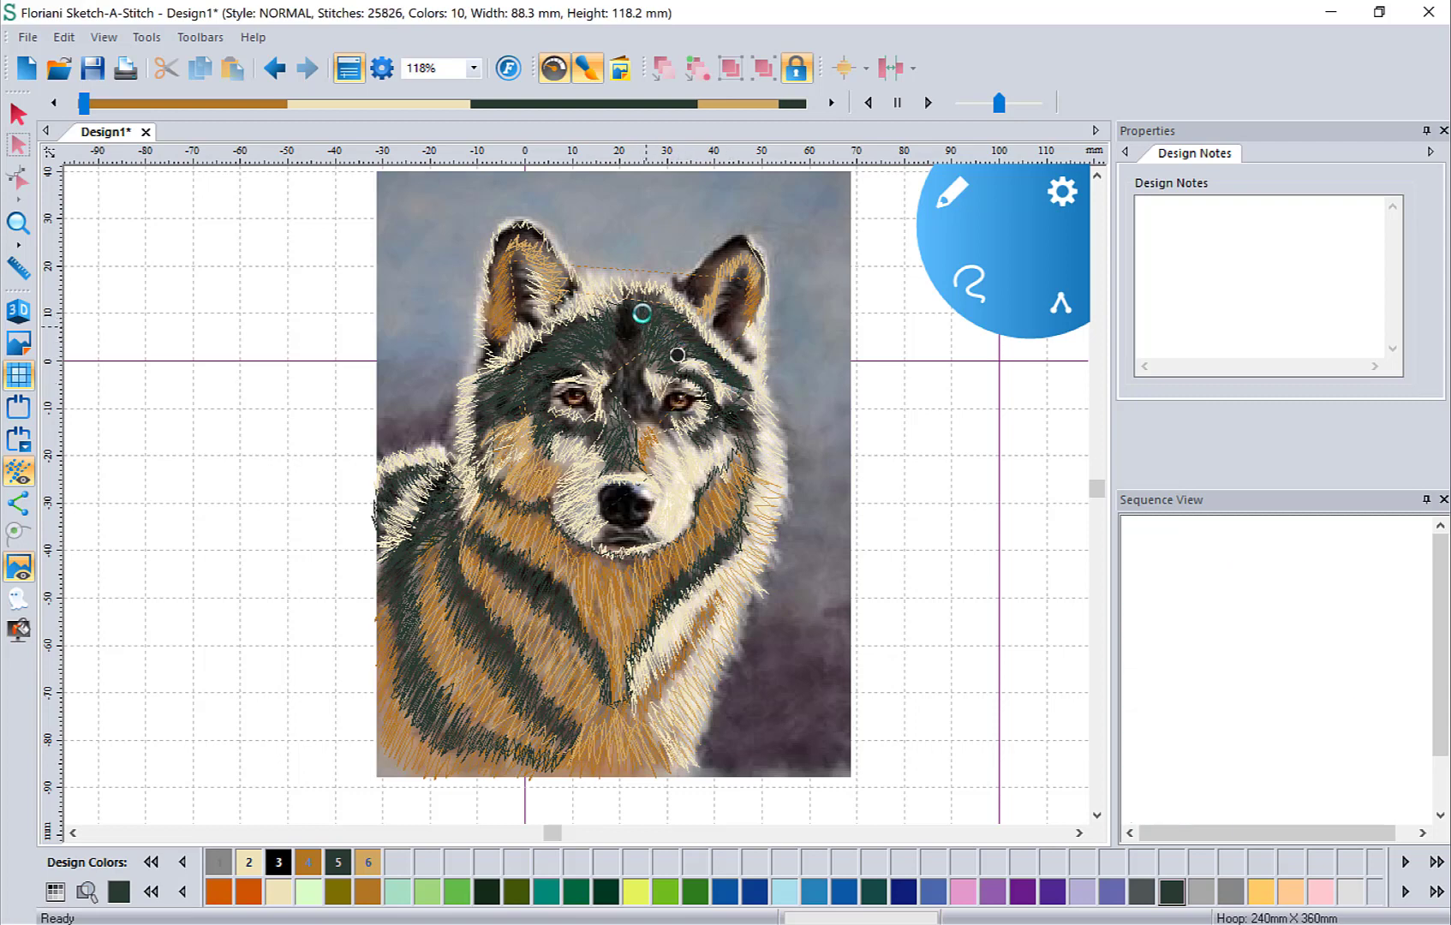
left_click(19, 567)
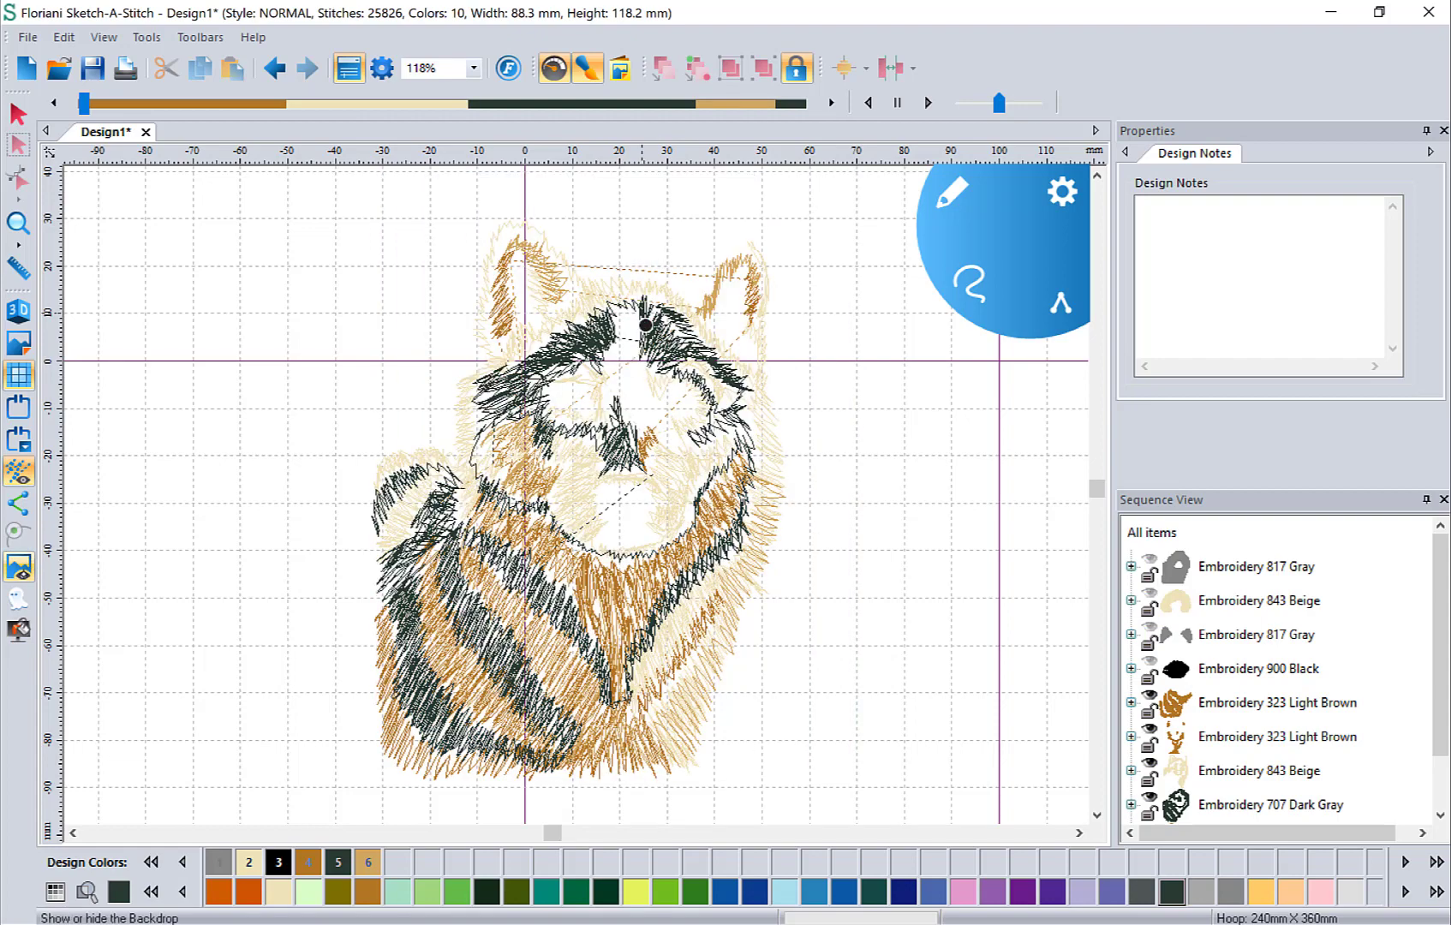
Step: Sketch more dark gray fur strokes over the forehead above the eye nearer the muzzle's tan patch, checking them with the backdrop briefly hidden
left_click(19, 567)
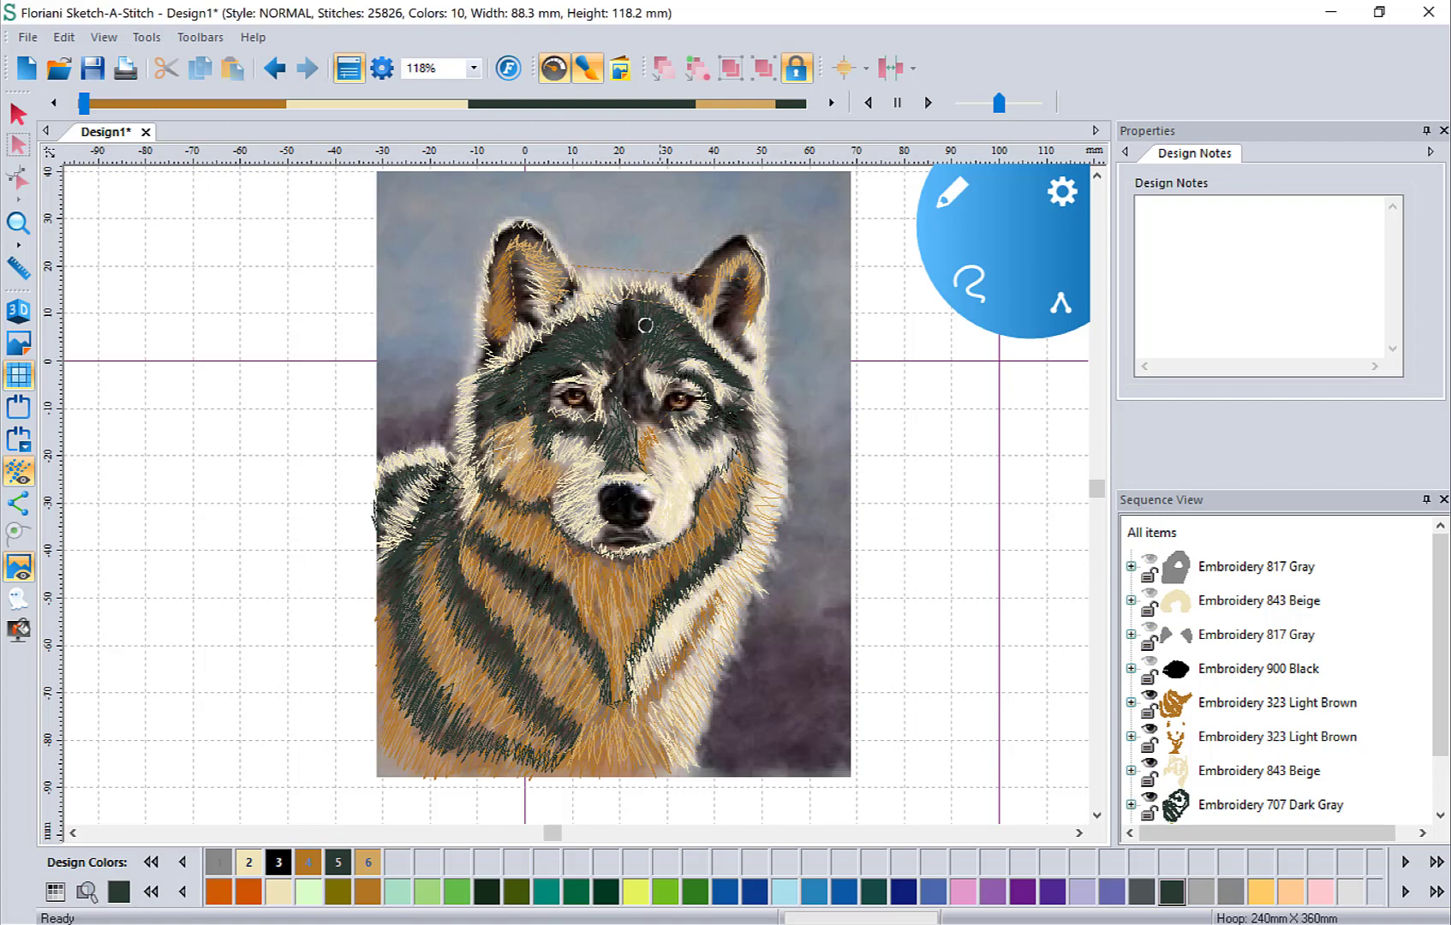
left_click_drag(697, 344, 646, 325)
left_click(18, 567)
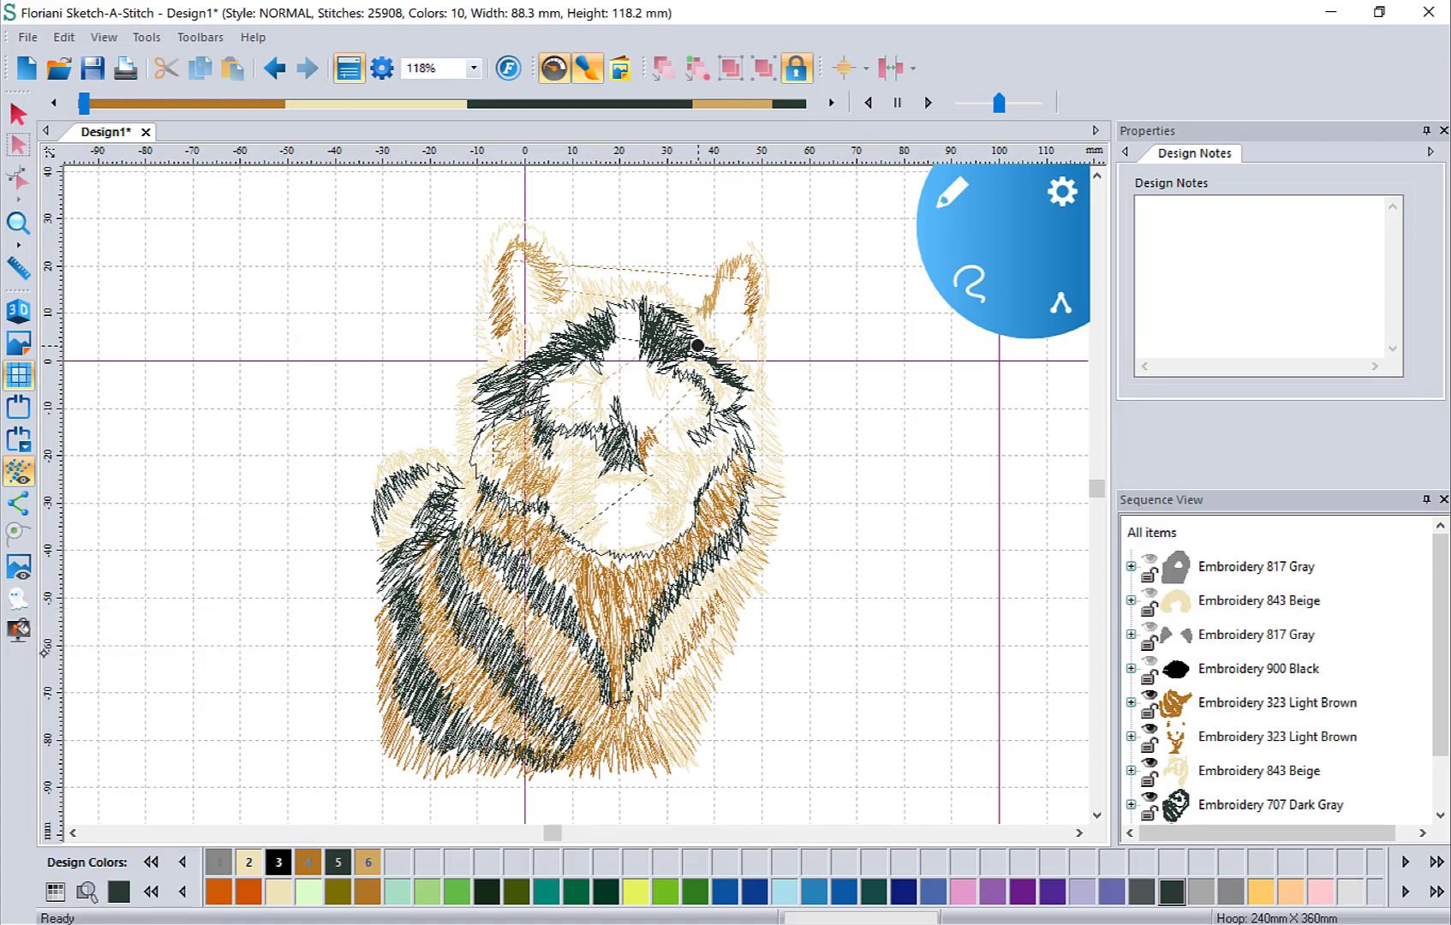
left_click(19, 567)
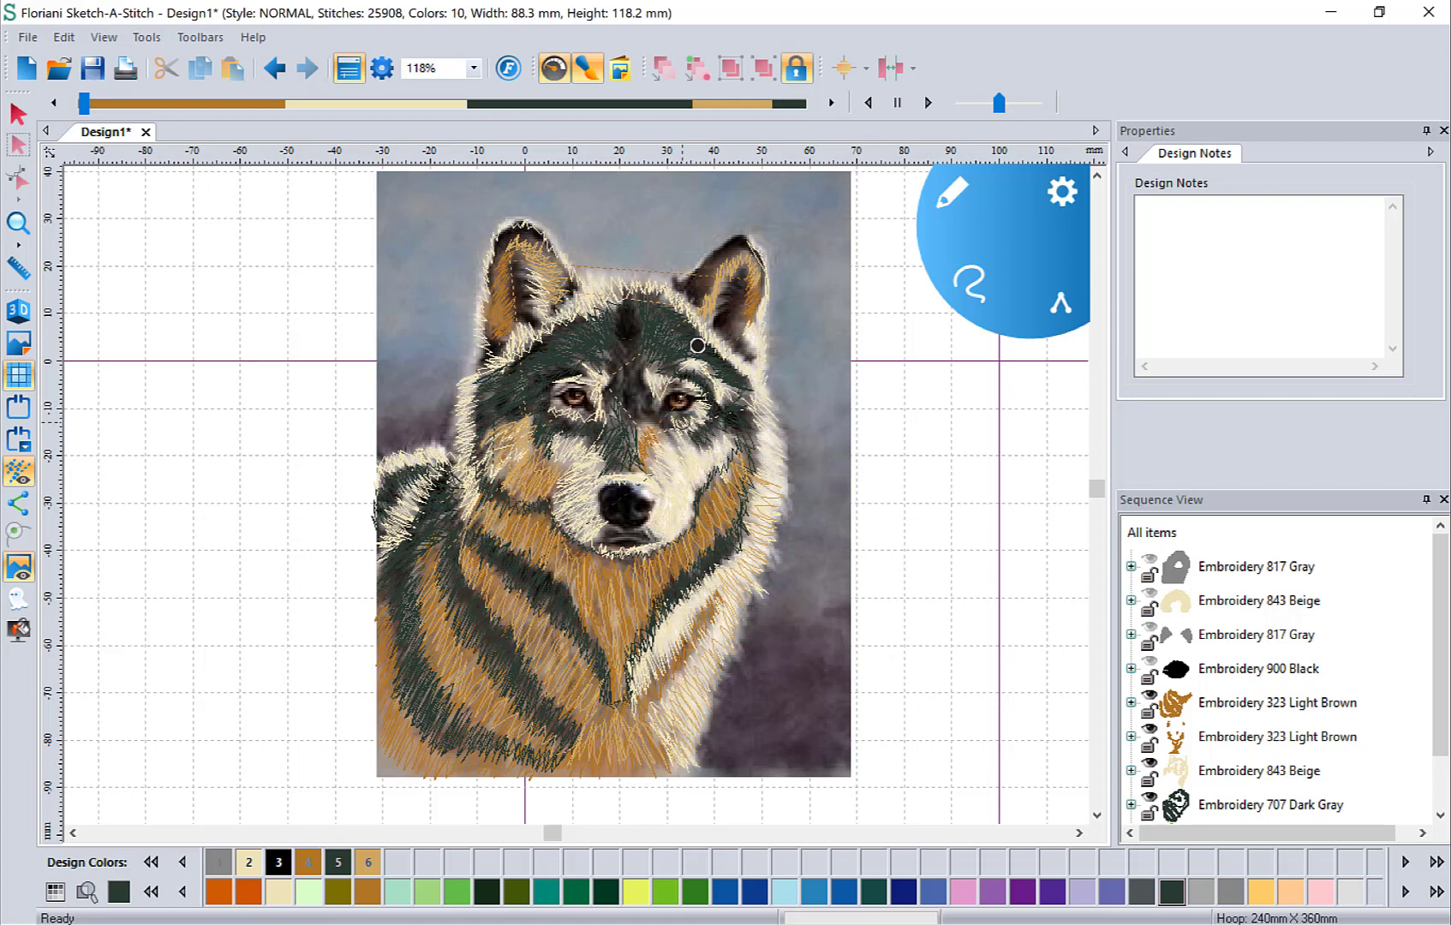
Step: Sketch tan strokes around the rims of both eyes
left_click(371, 862)
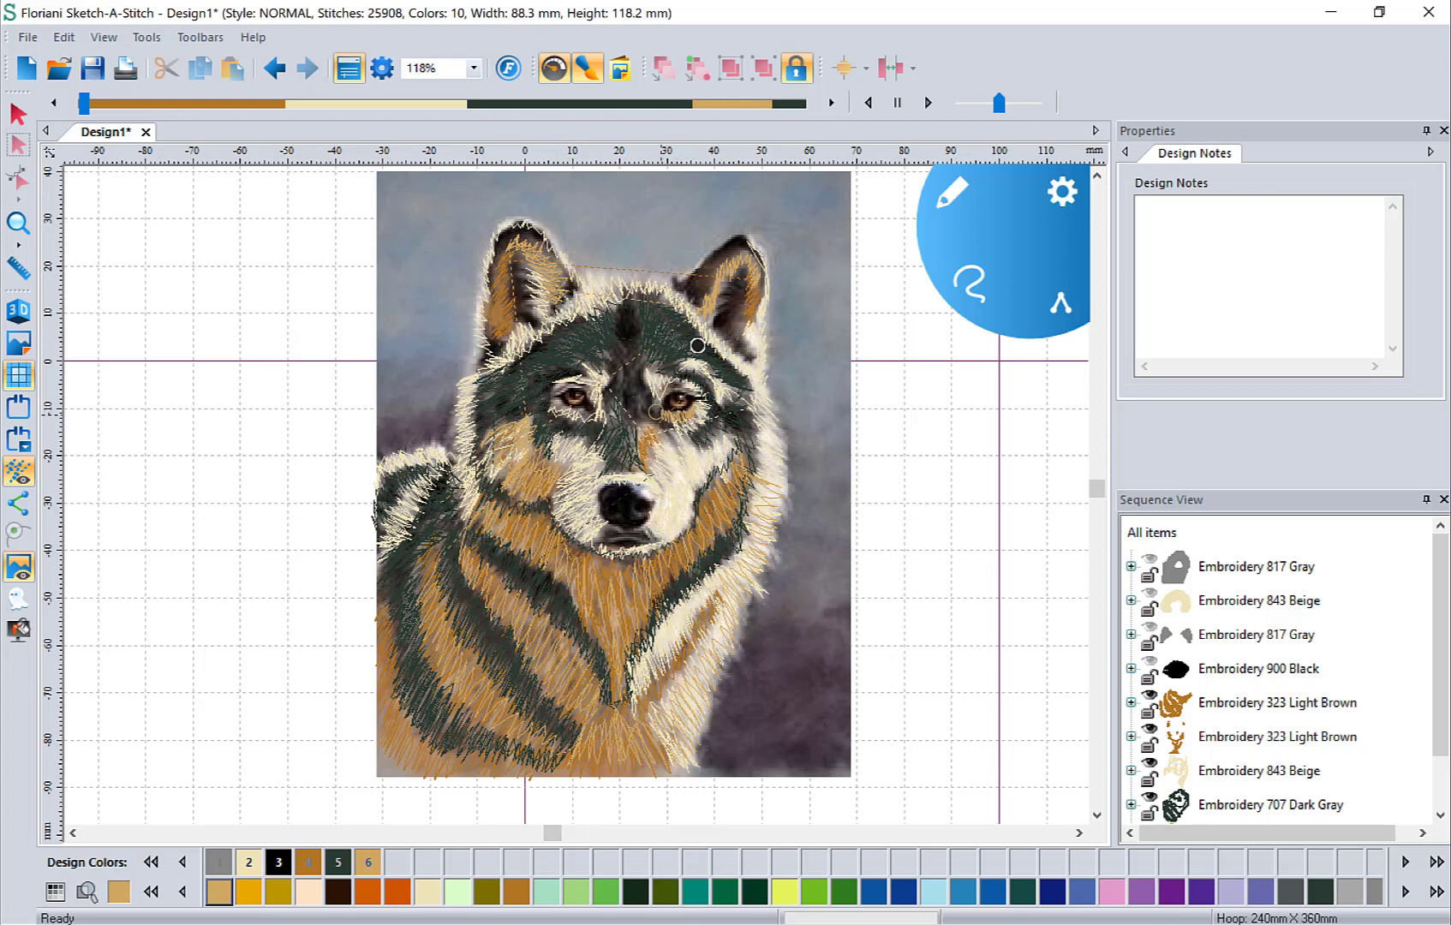
left_click_drag(673, 391, 695, 401)
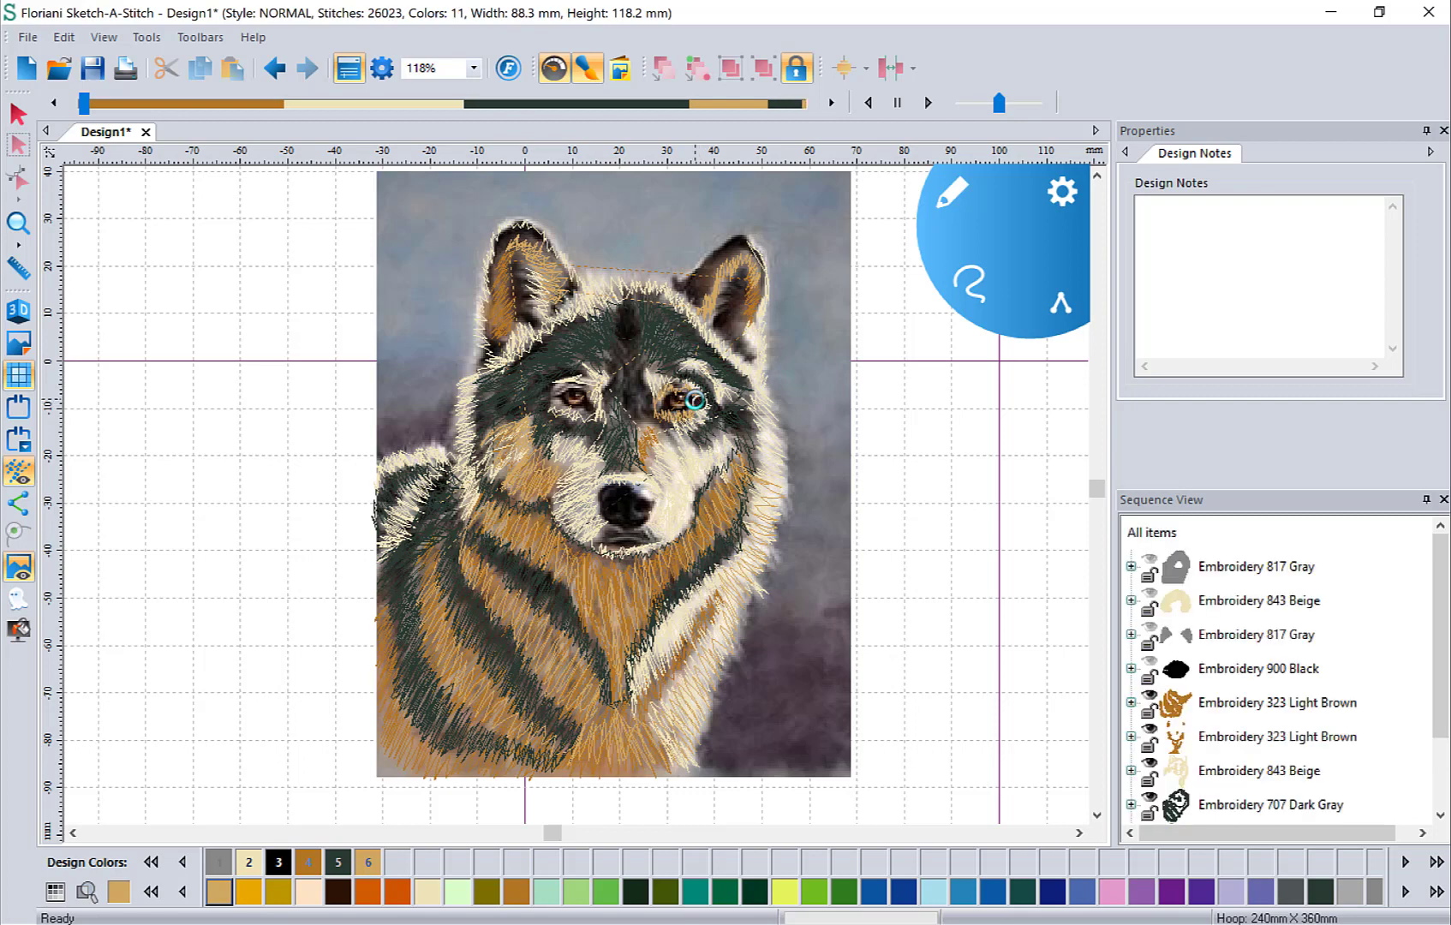
left_click(919, 395)
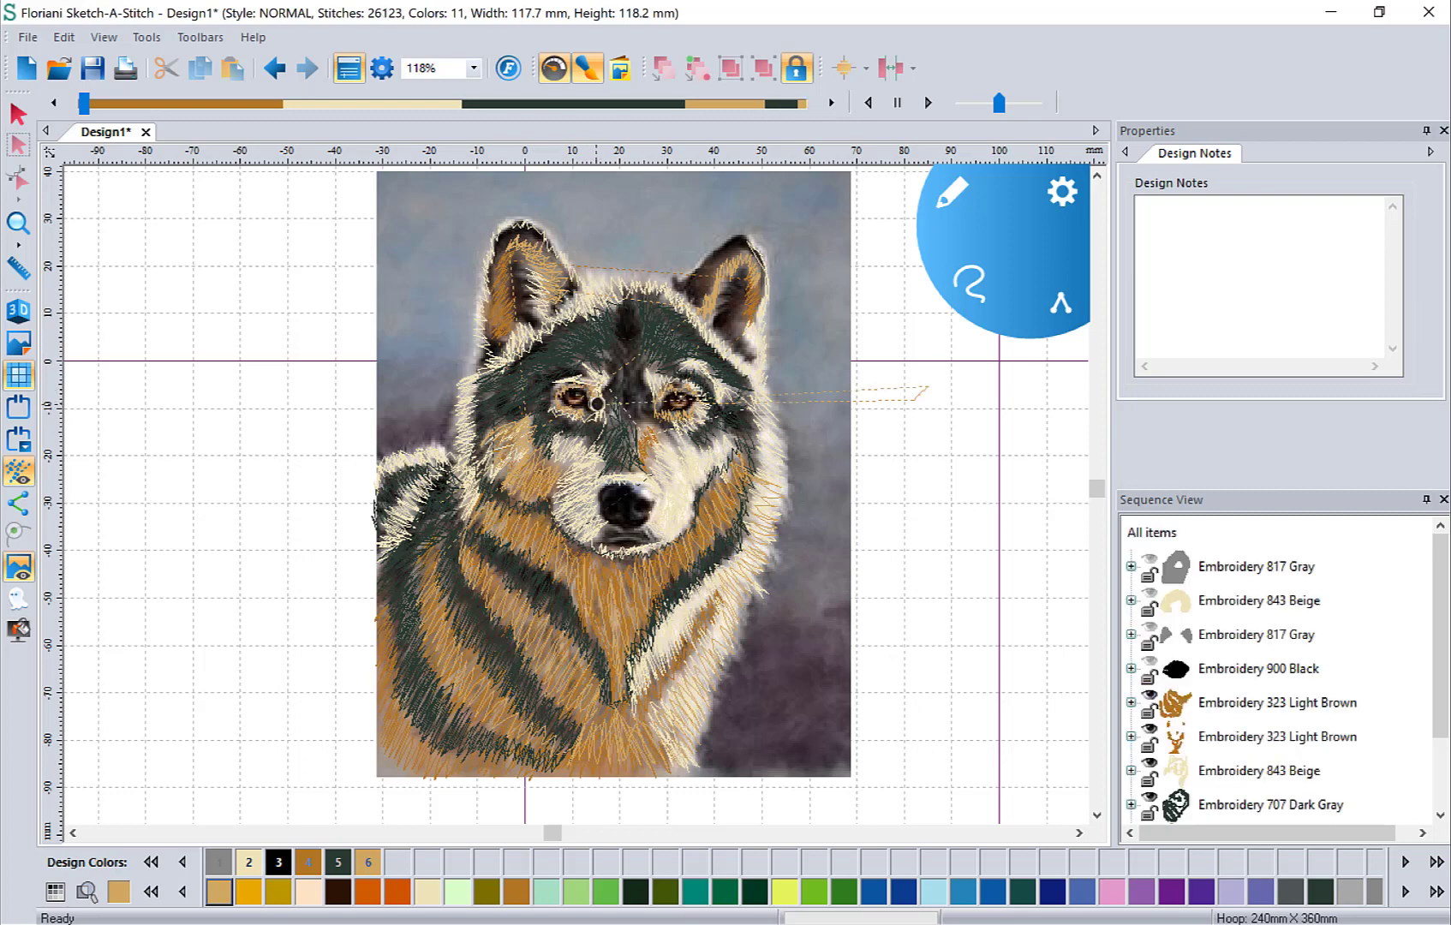
Step: Sketch black outlines with lash-like corner strokes around both eyes using the thin line brush
left_click(278, 862)
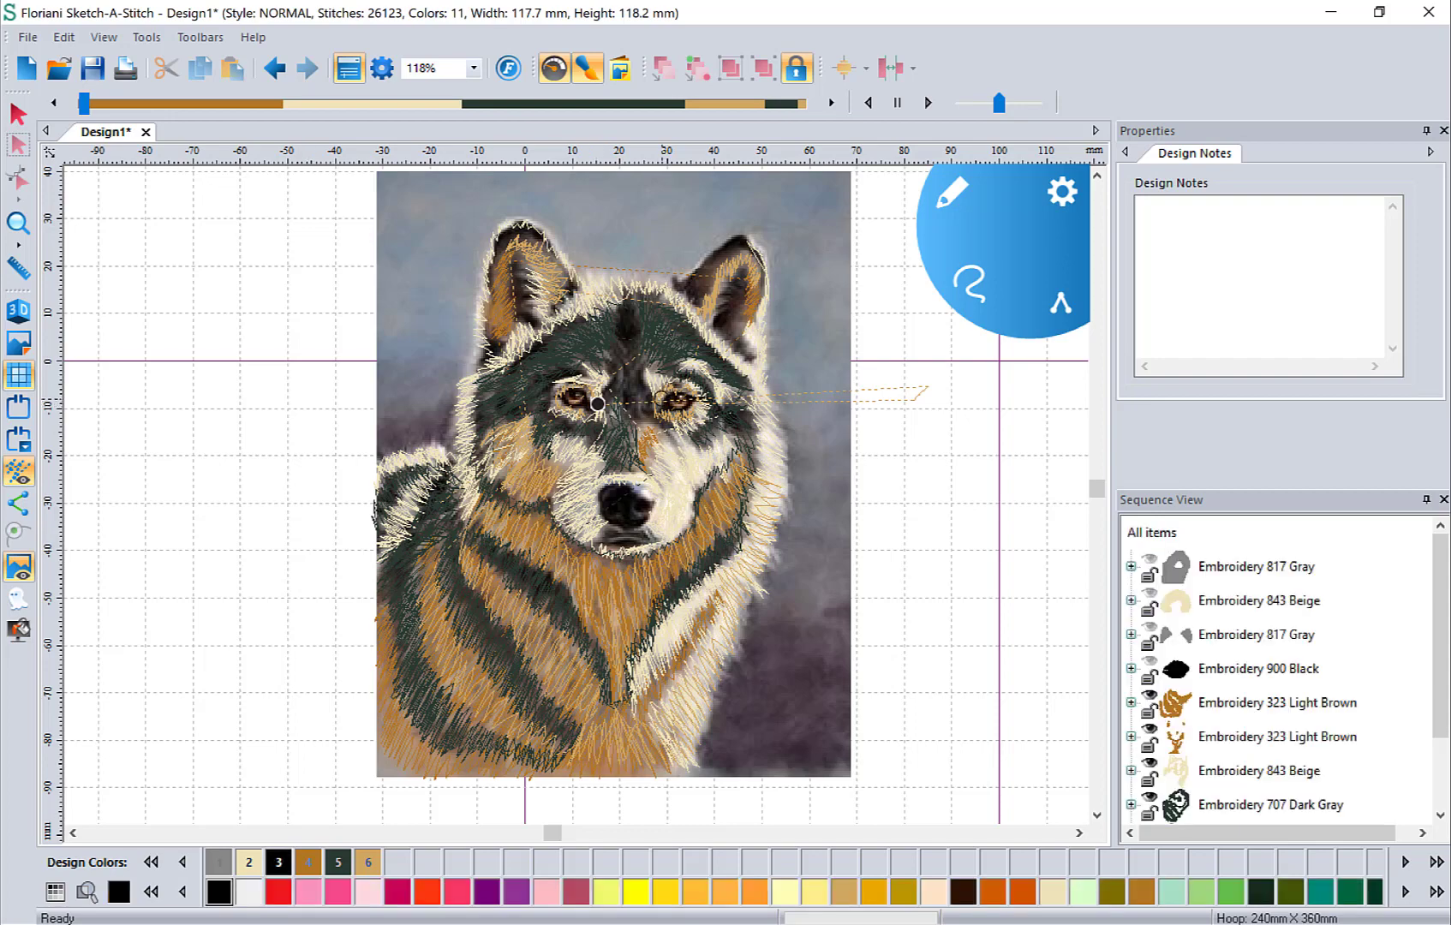
key("z")
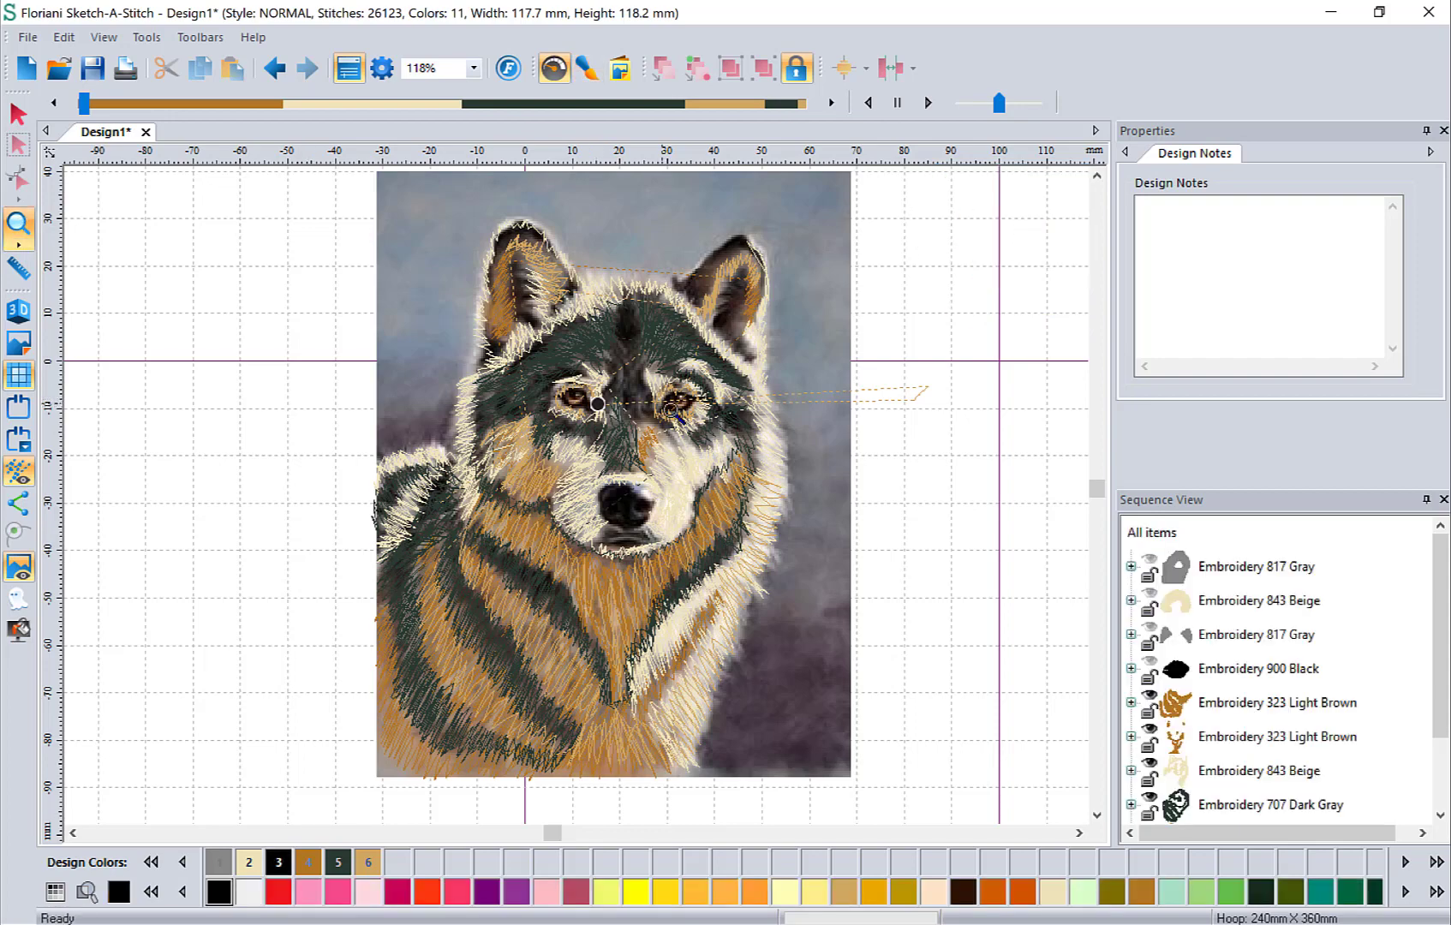
left_click(685, 404)
left_click(679, 410)
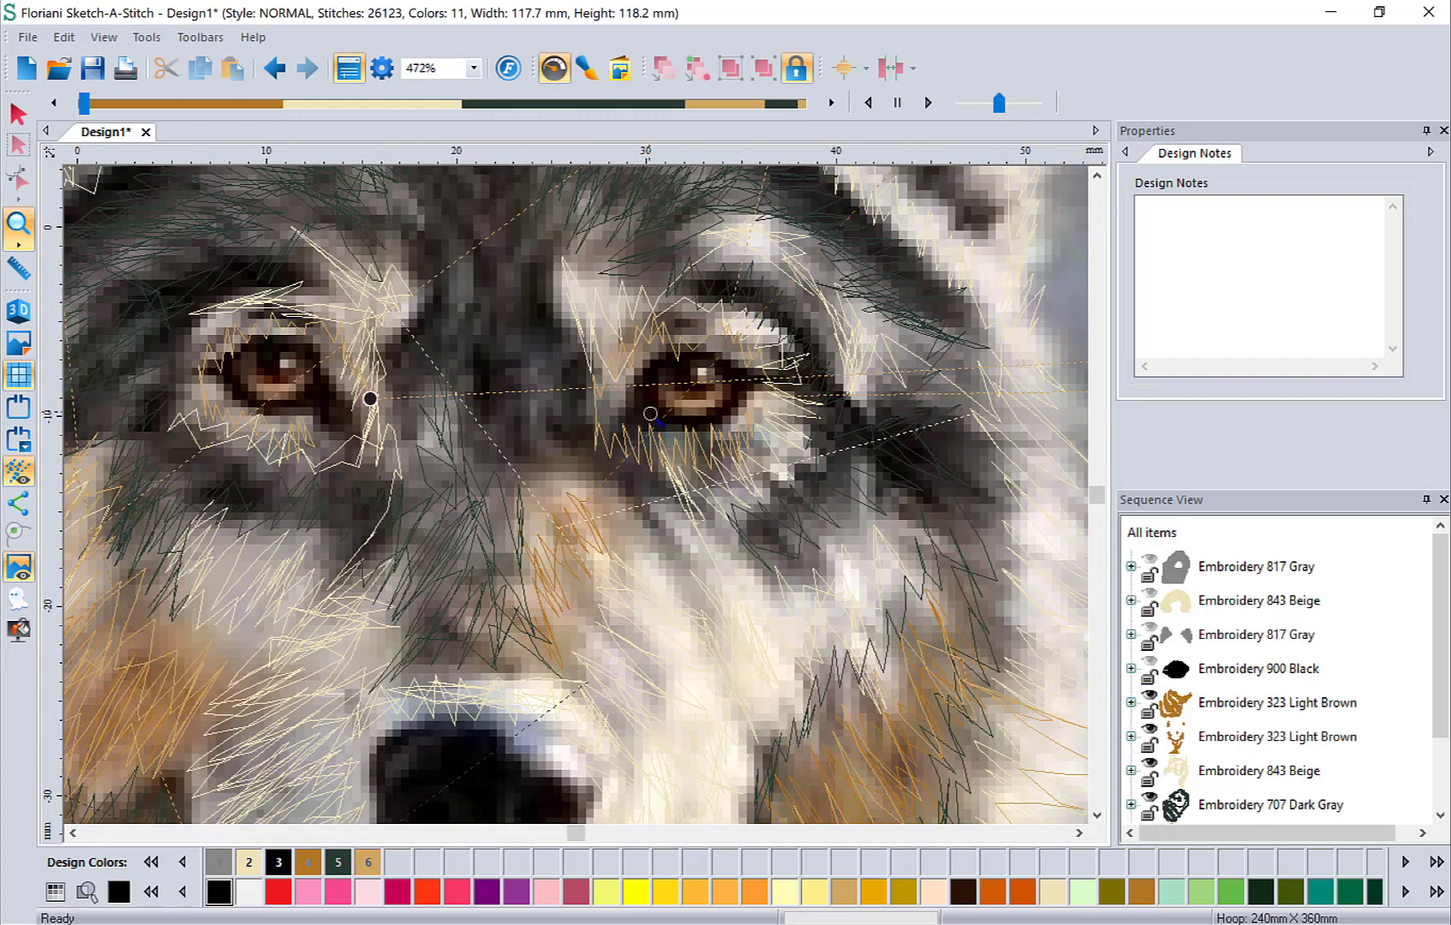
left_click(587, 70)
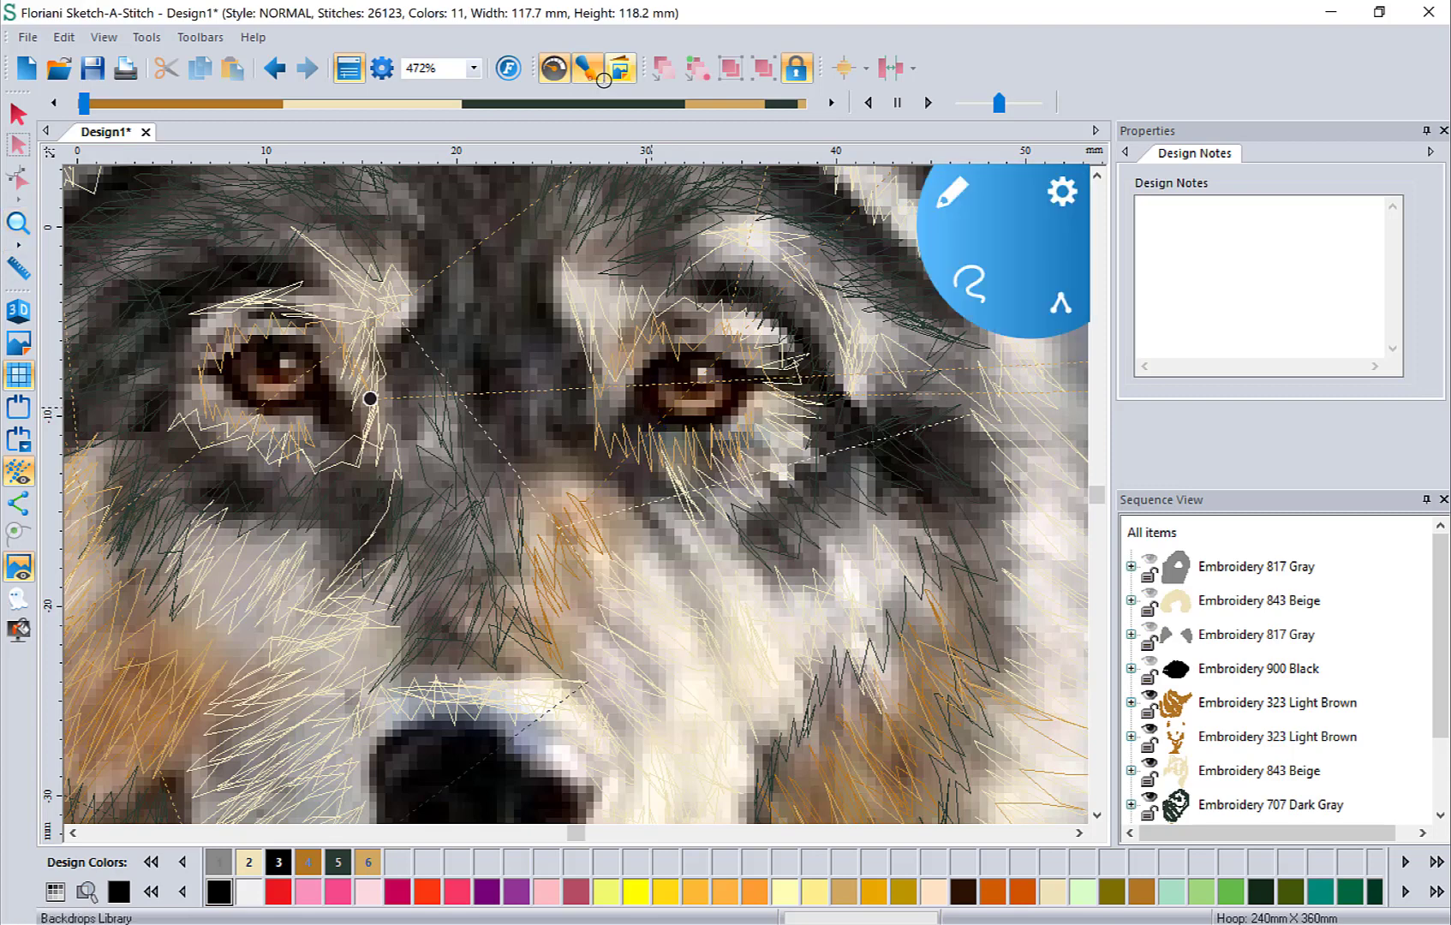
left_click(952, 202)
left_click(1062, 367)
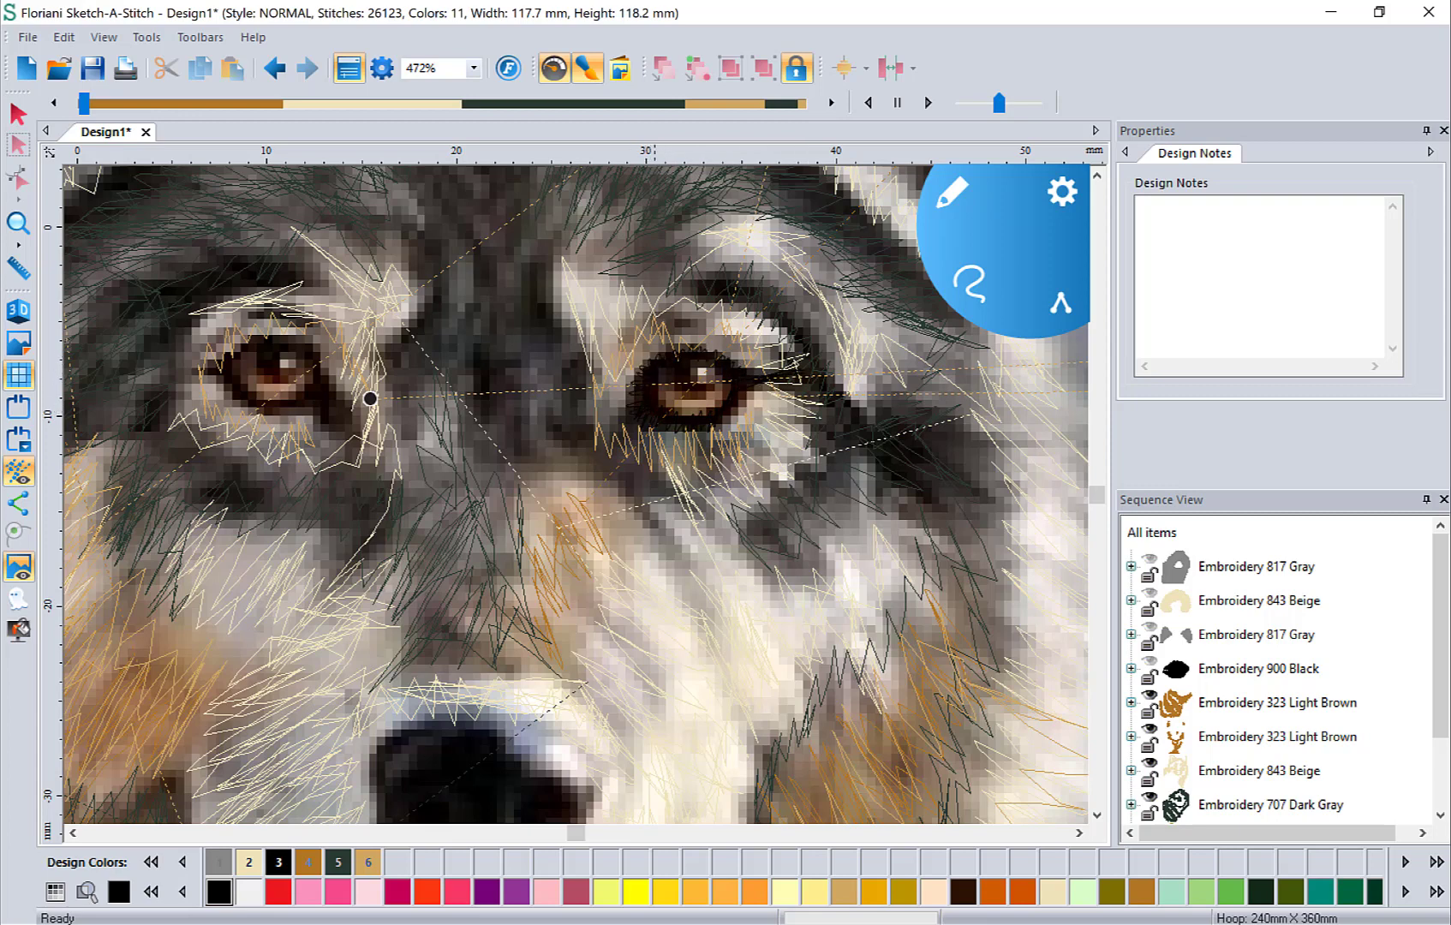
left_click_drag(370, 398, 658, 413)
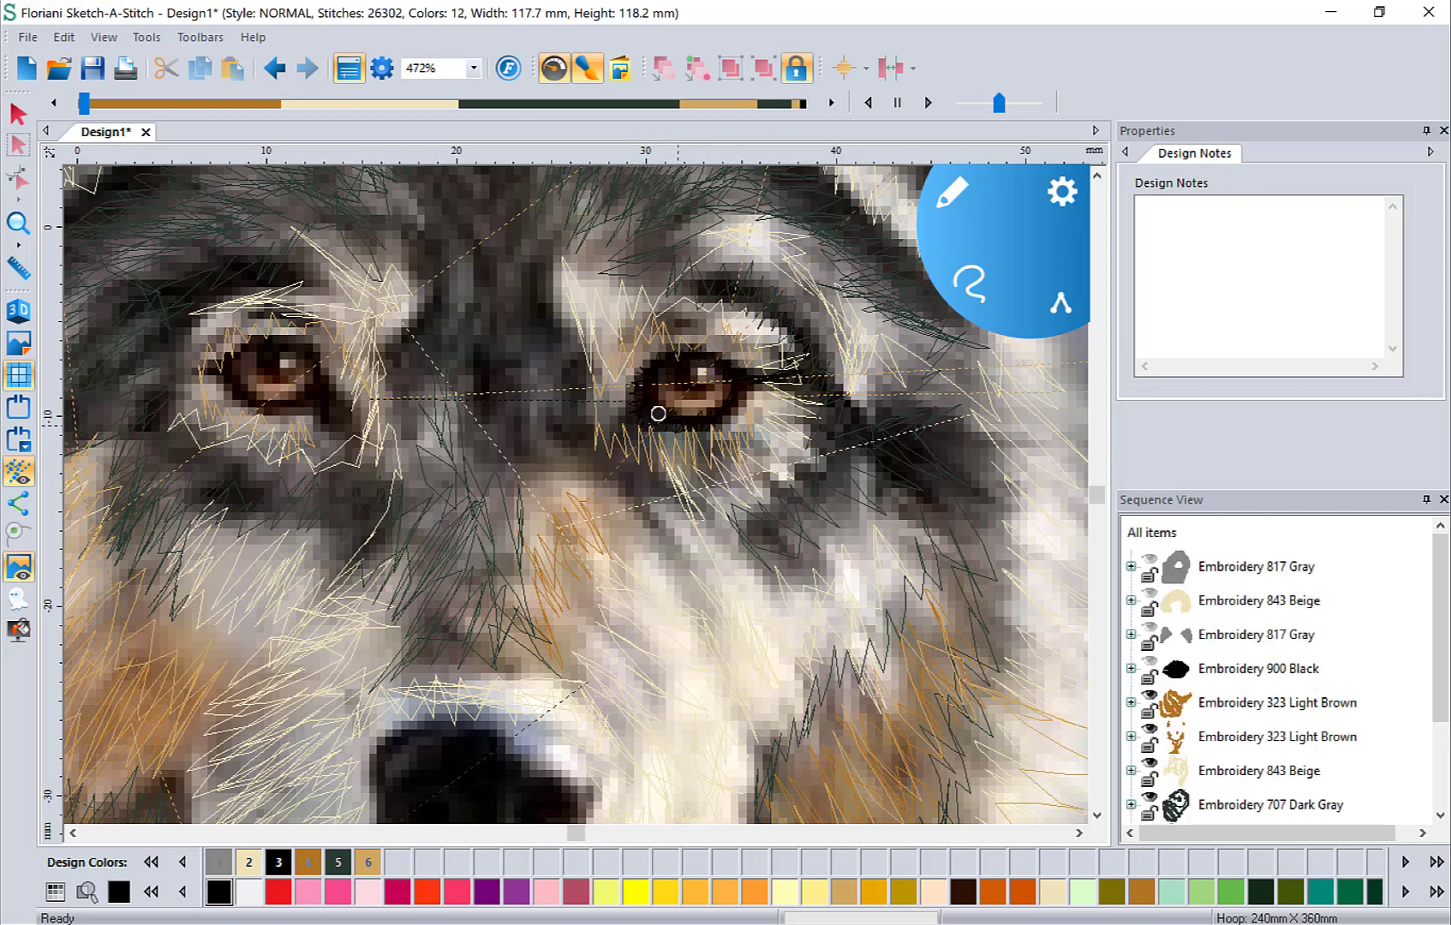
mouse_move(342, 432)
left_mouse_down()
mouse_move(228, 399)
mouse_move(200, 365)
mouse_move(262, 328)
mouse_move(300, 331)
mouse_move(358, 412)
left_mouse_up()
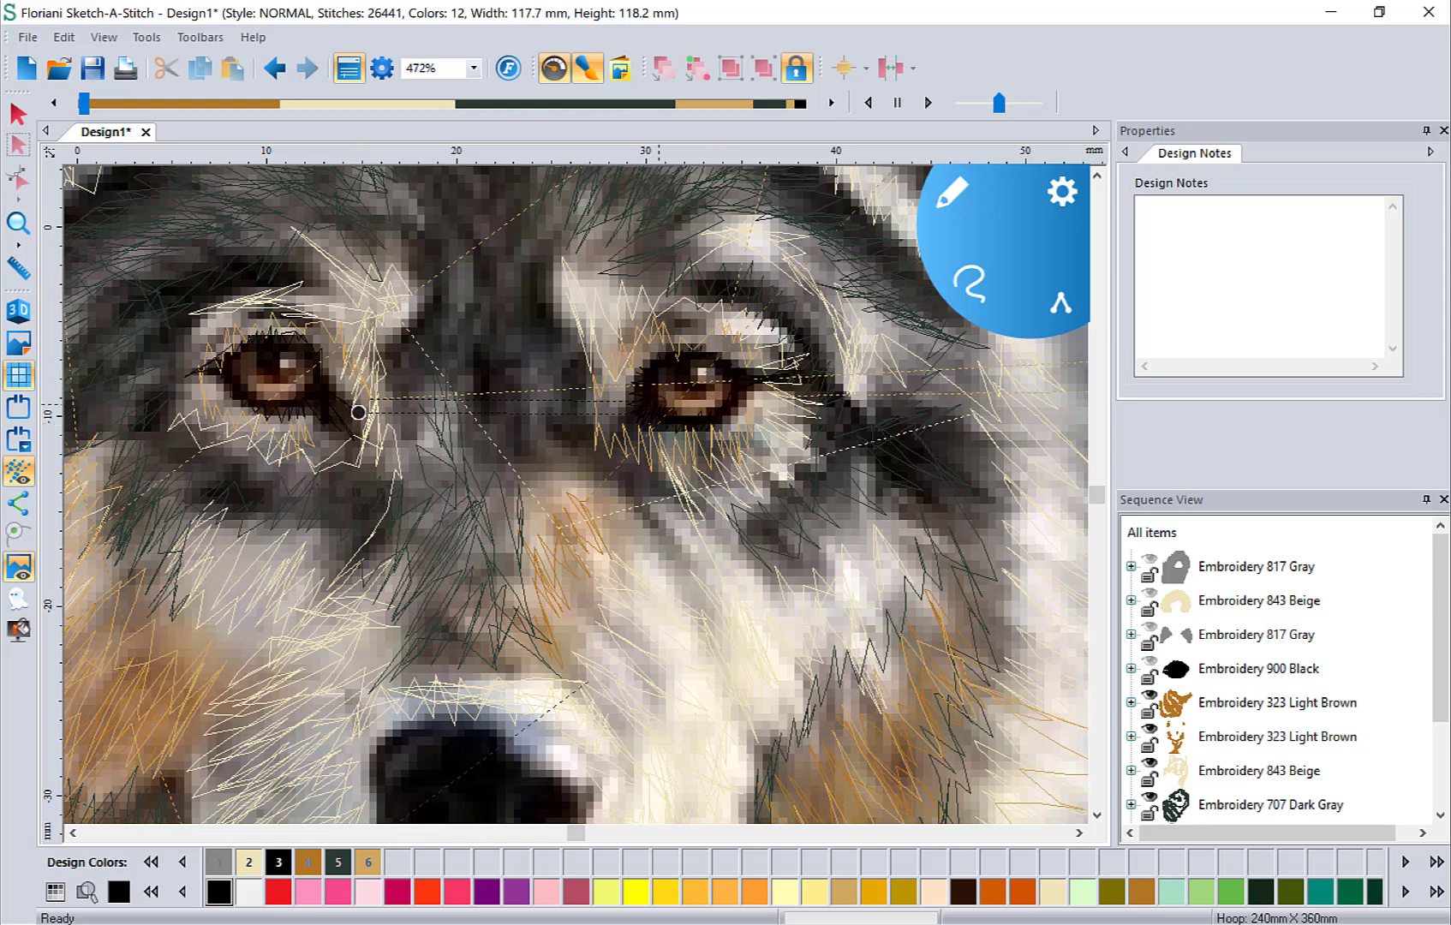
Step: Sketch yellow zigzag strokes across the irises of both eyes
left_click(635, 891)
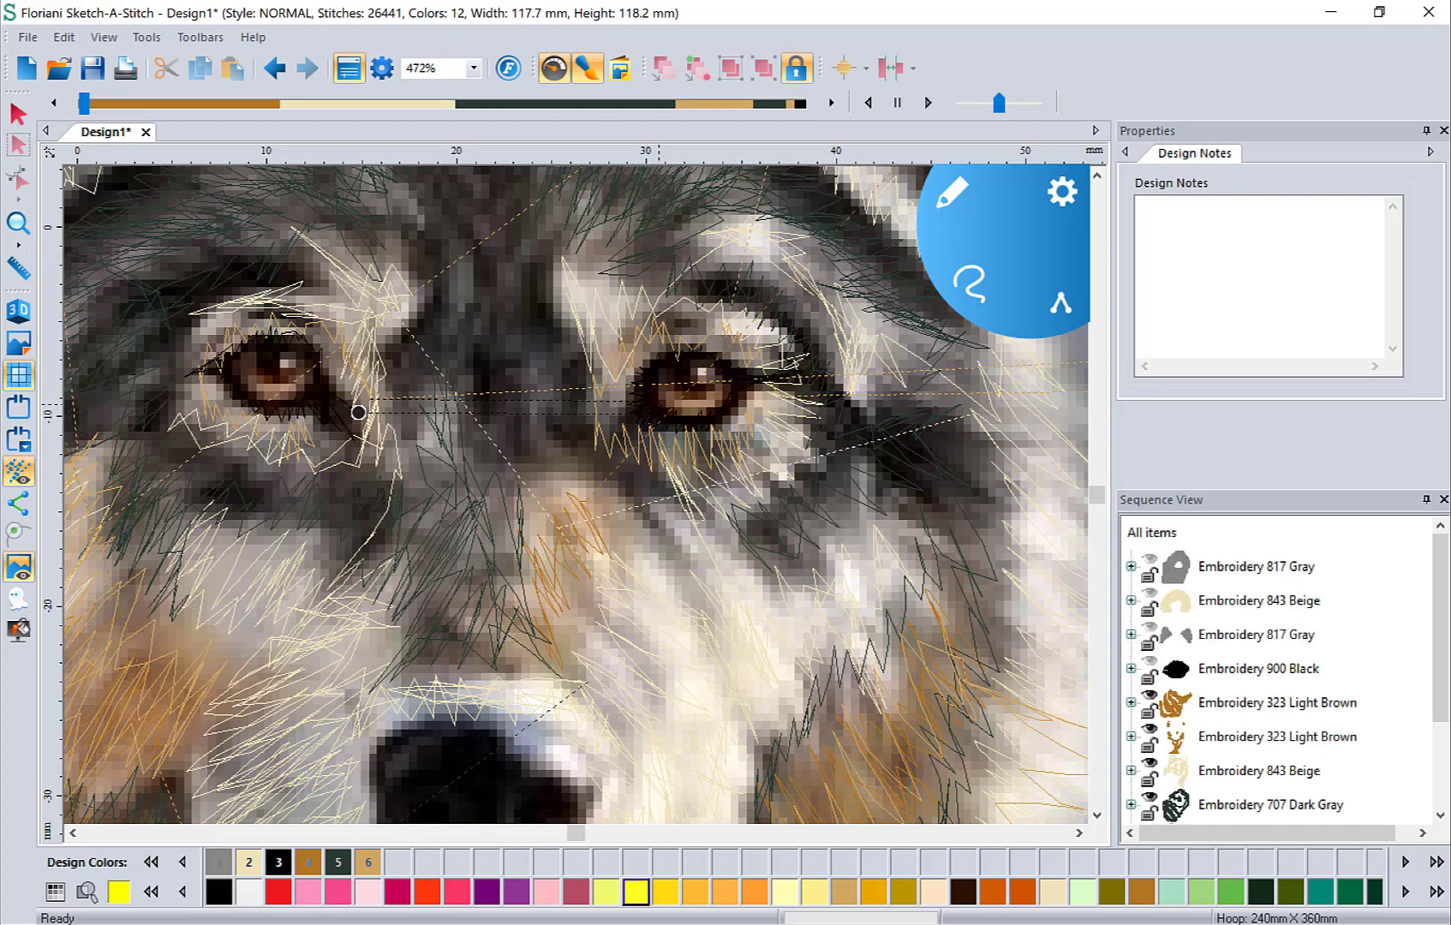
mouse_move(669, 377)
left_mouse_down()
mouse_move(678, 408)
mouse_move(734, 379)
left_mouse_up()
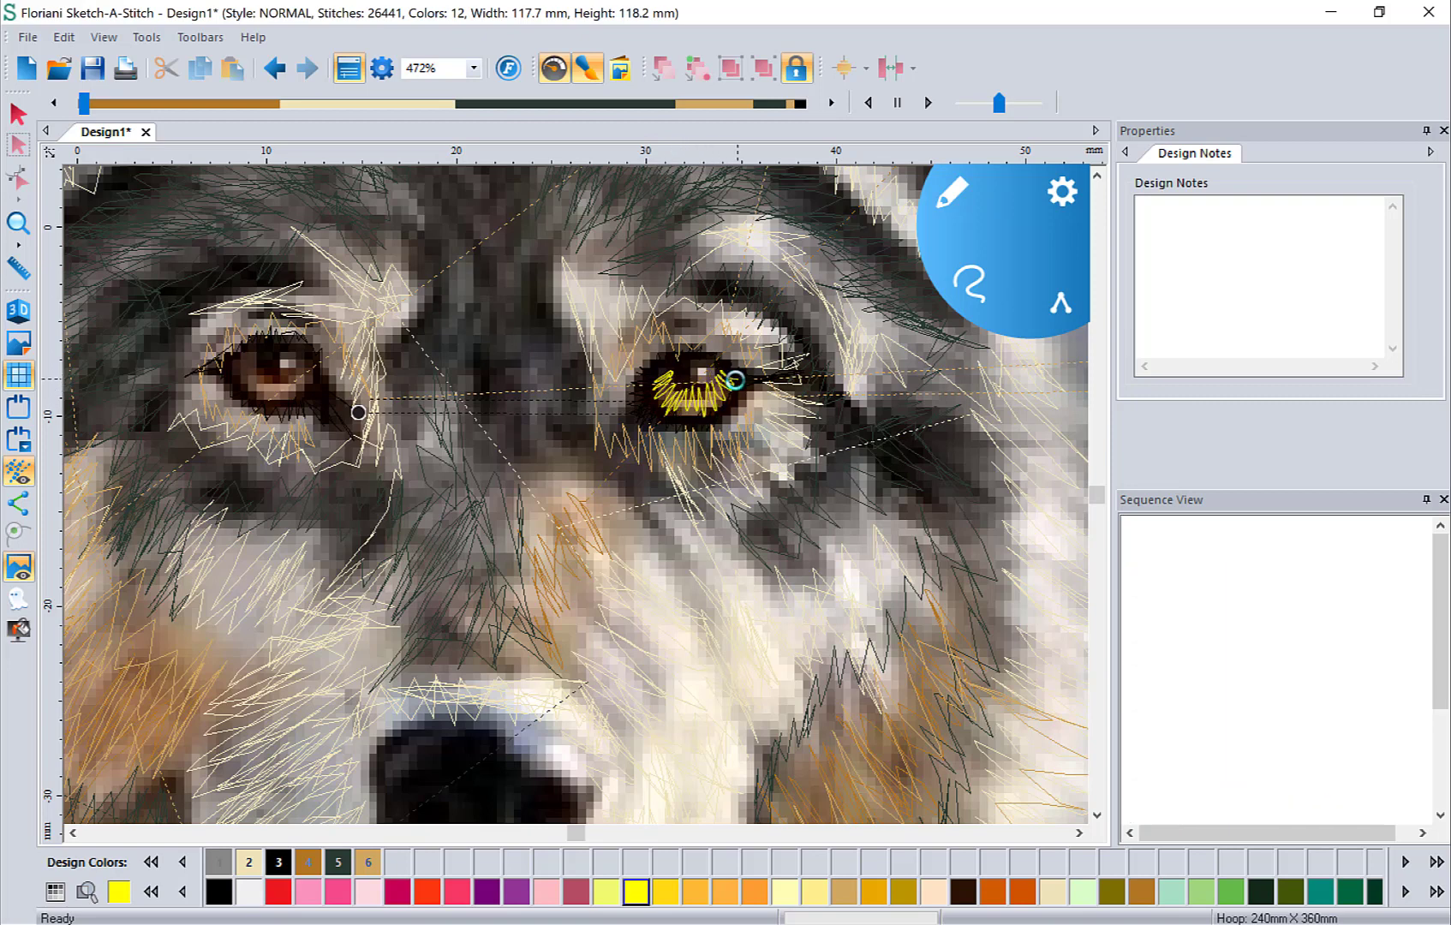
mouse_move(257, 369)
left_mouse_down()
mouse_move(249, 353)
mouse_move(228, 373)
mouse_move(242, 390)
mouse_move(291, 394)
mouse_move(309, 377)
mouse_move(293, 349)
mouse_move(317, 347)
left_mouse_up()
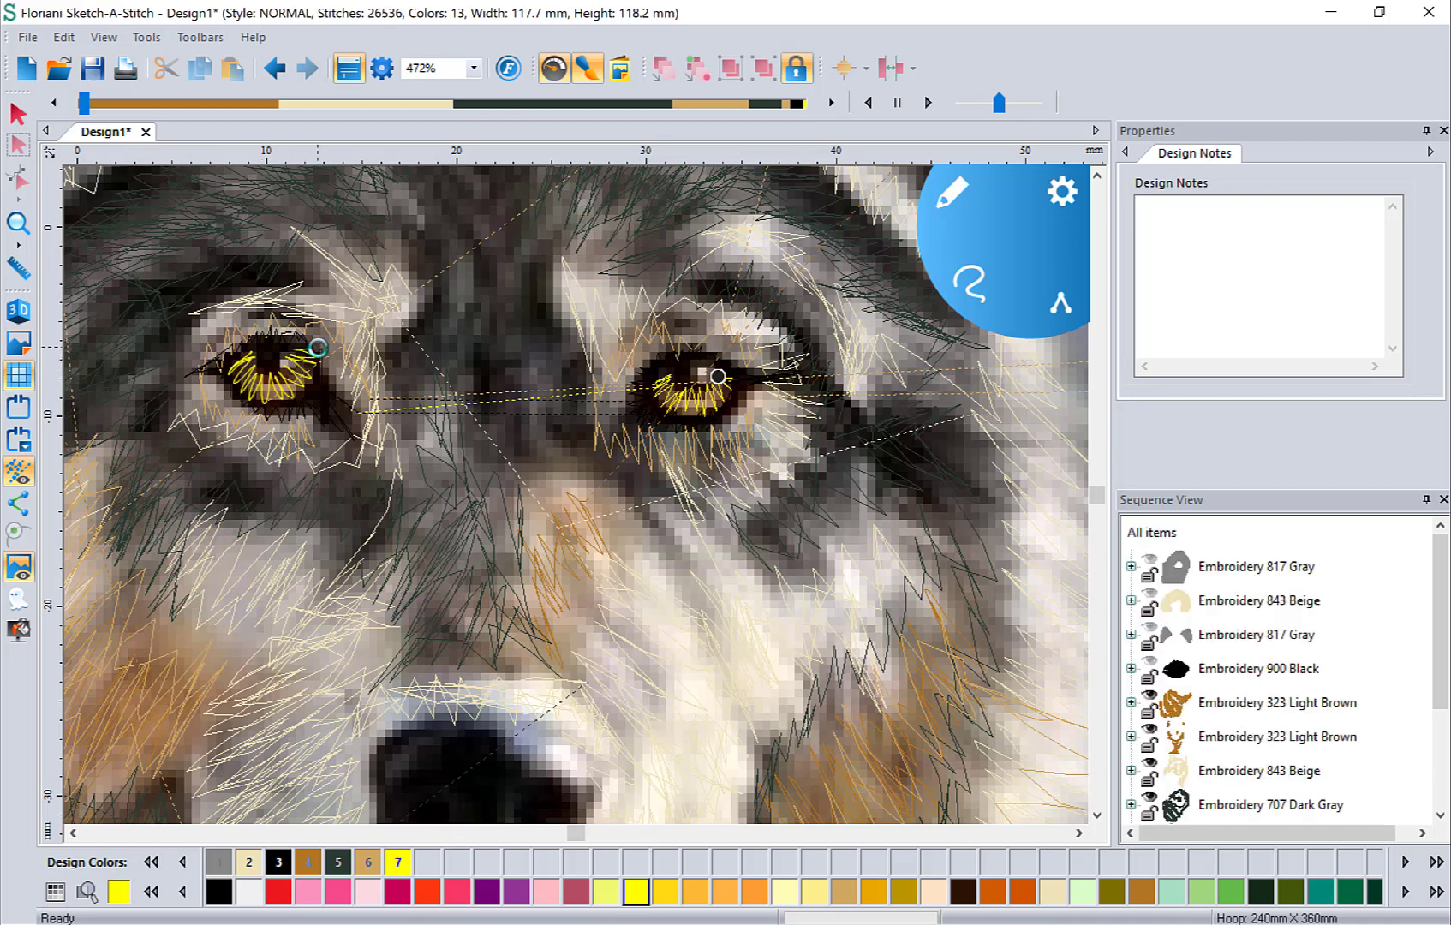
Step: Sketch black pupils over the yellow irises of both eyes
left_click(279, 863)
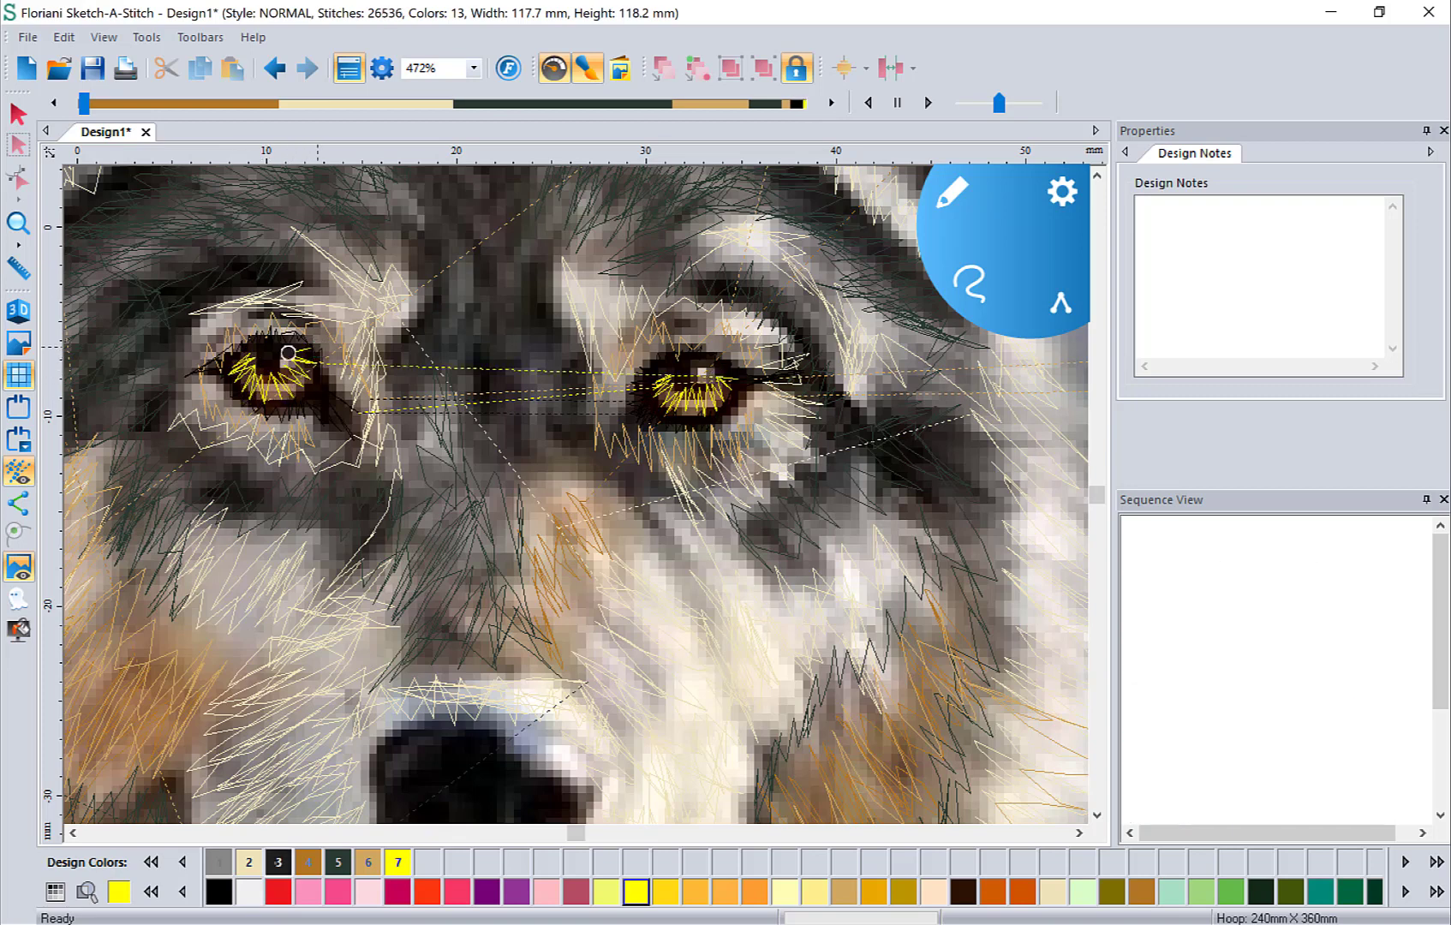
mouse_move(262, 346)
left_mouse_down()
mouse_move(244, 370)
mouse_move(273, 368)
left_mouse_up()
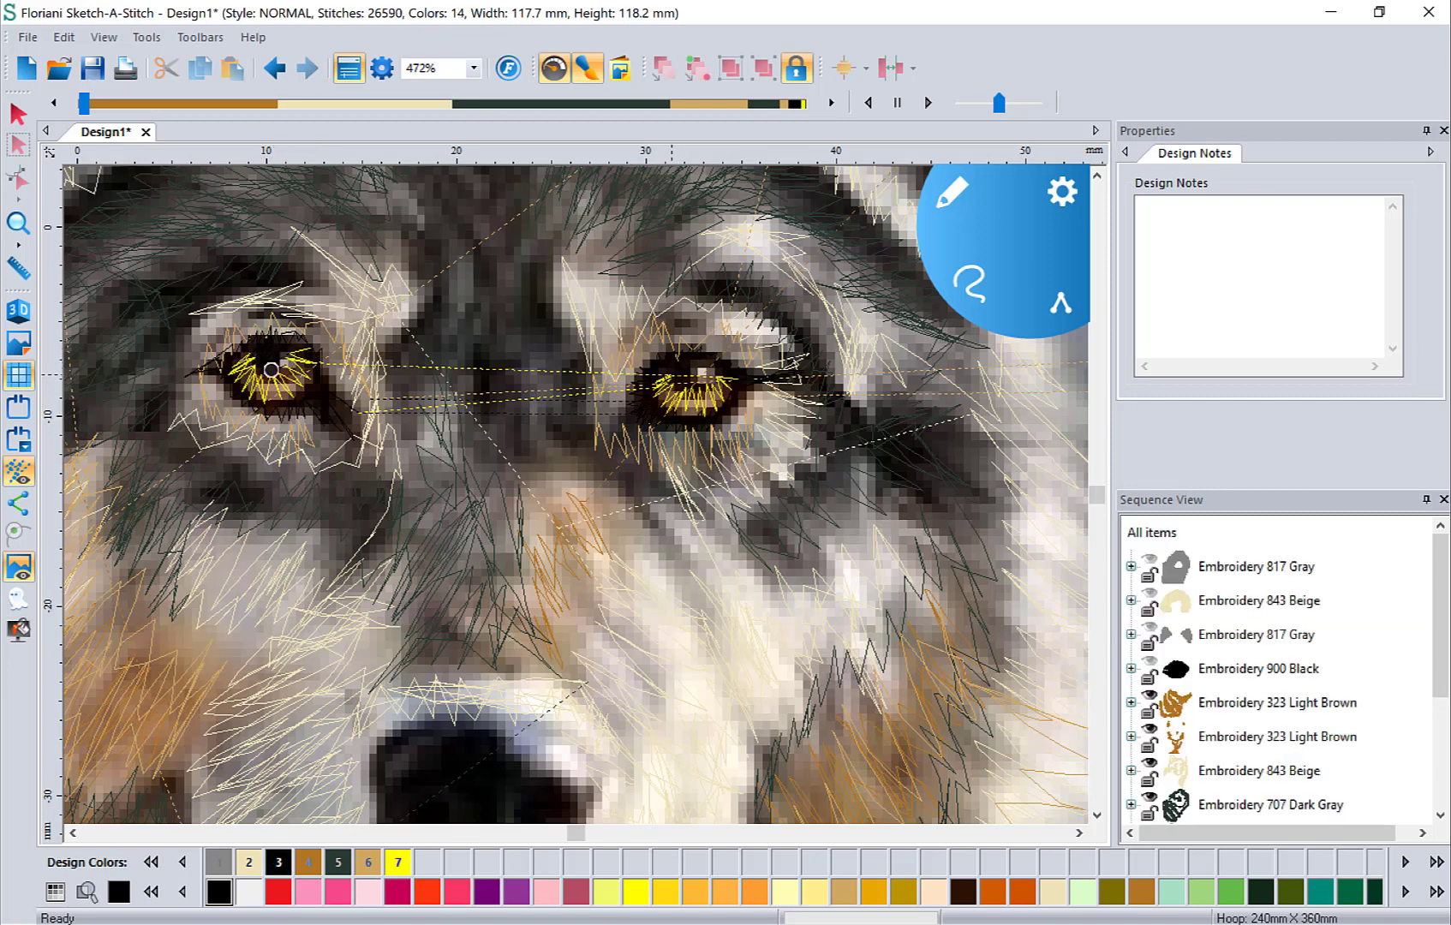
left_click_drag(720, 372, 694, 382)
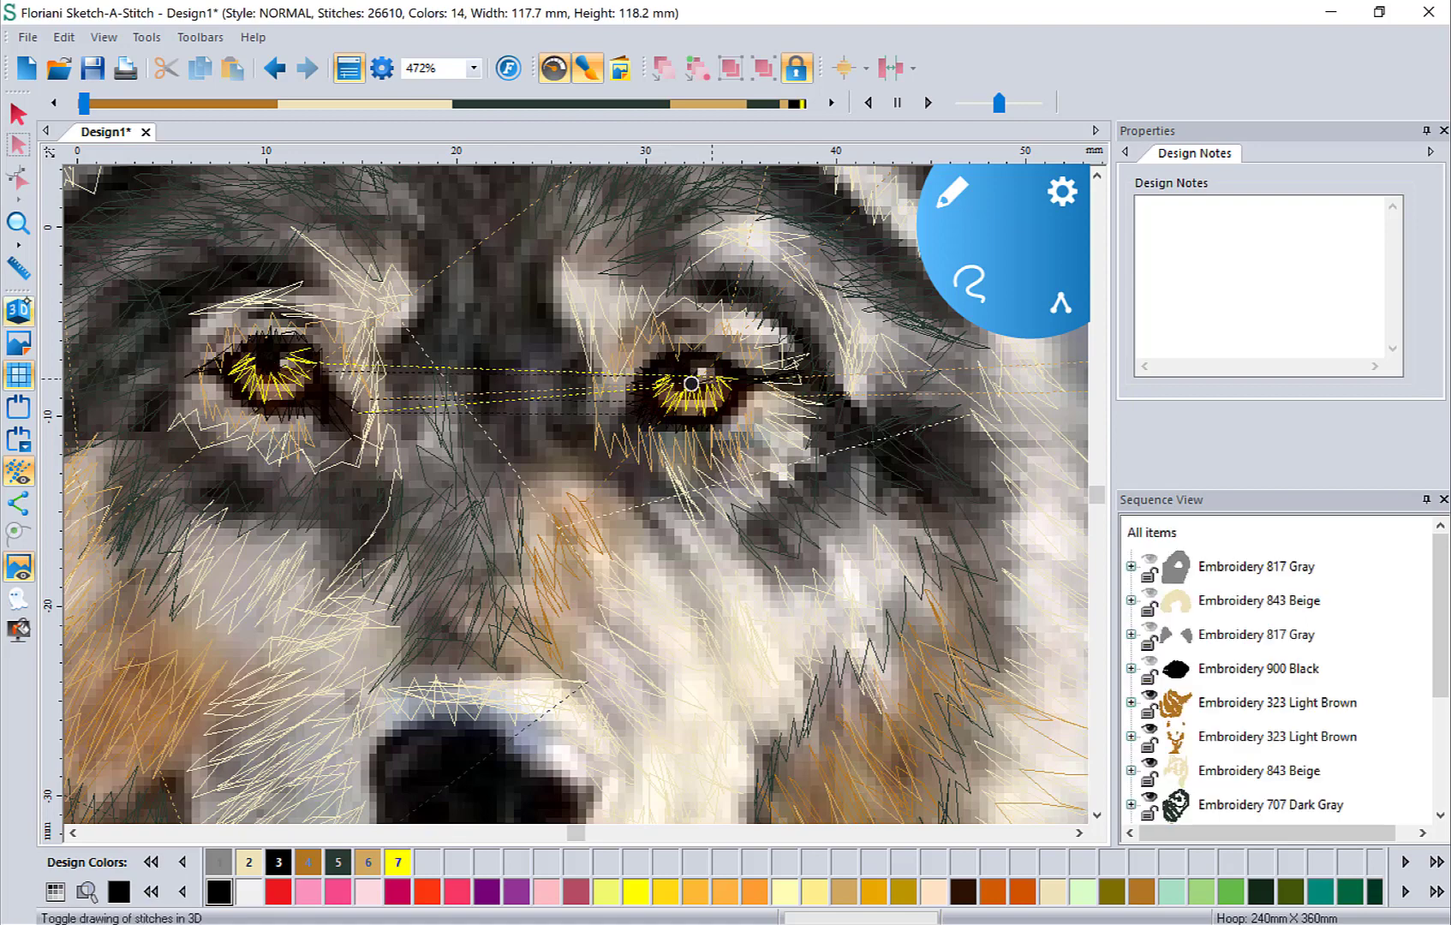
Step: Preview the stitches in 3D and fit the whole design in view
left_click(18, 310)
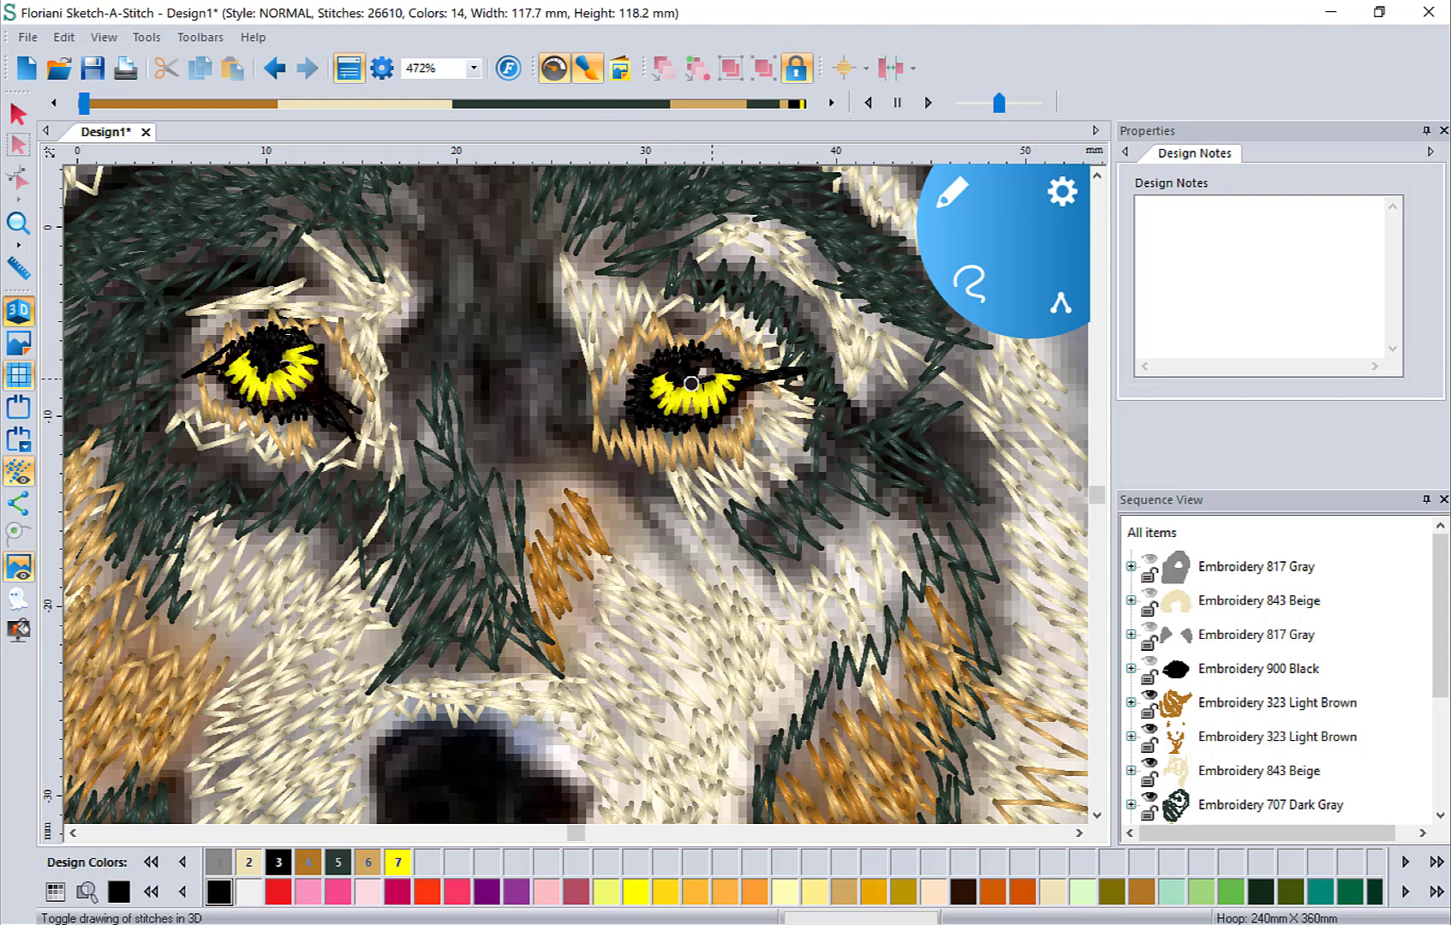
left_click(473, 67)
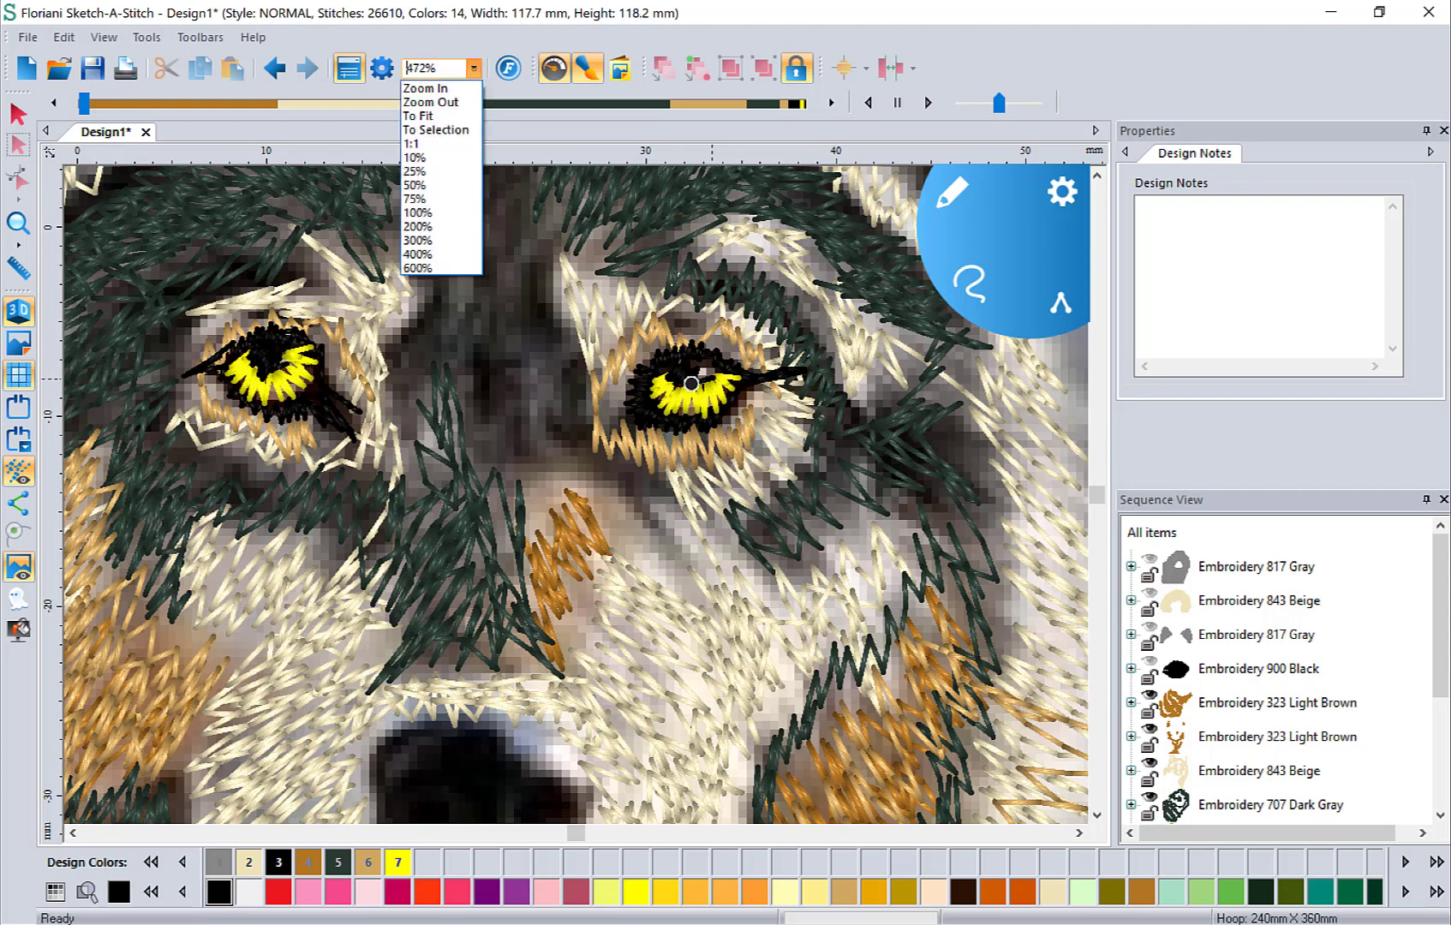
left_click(428, 115)
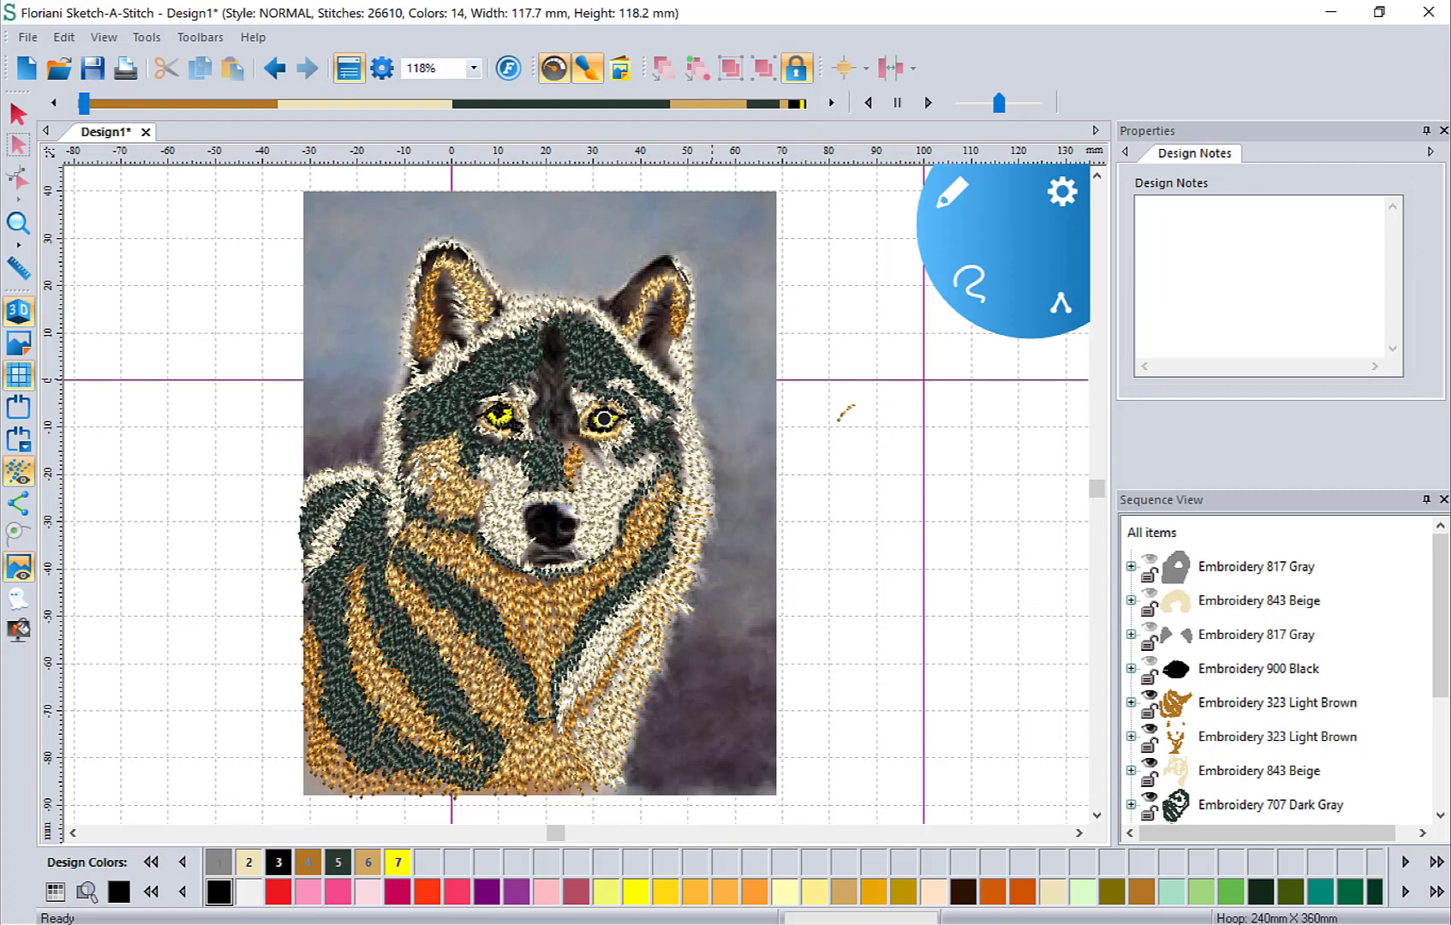
Step: Outline the nose and its nostrils with dark gray strokes using the thin line brush
left_click(338, 863)
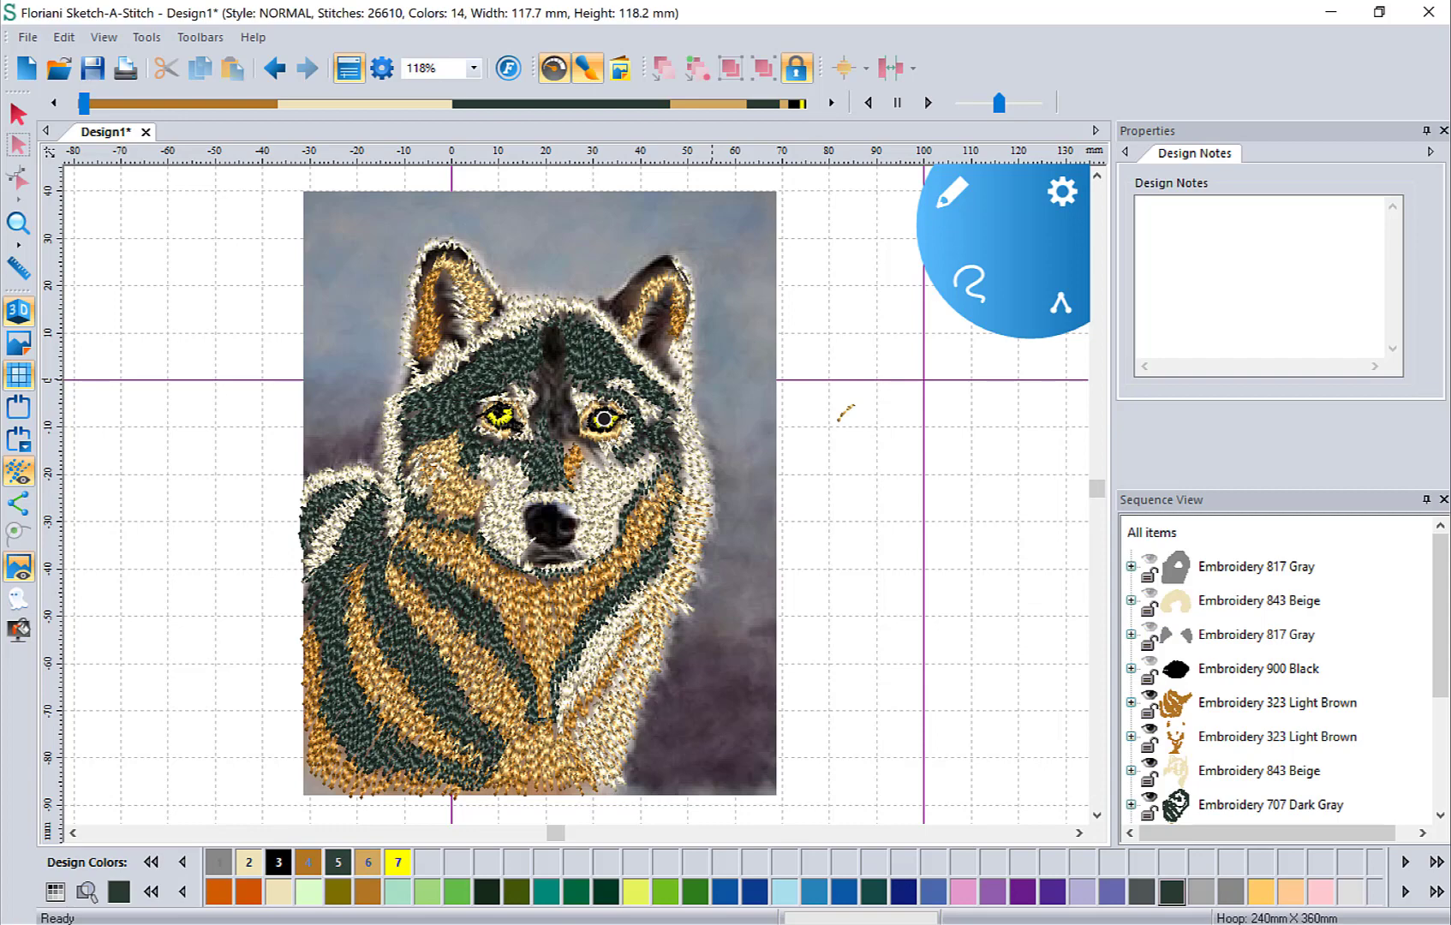
left_click(19, 224)
left_click(558, 527)
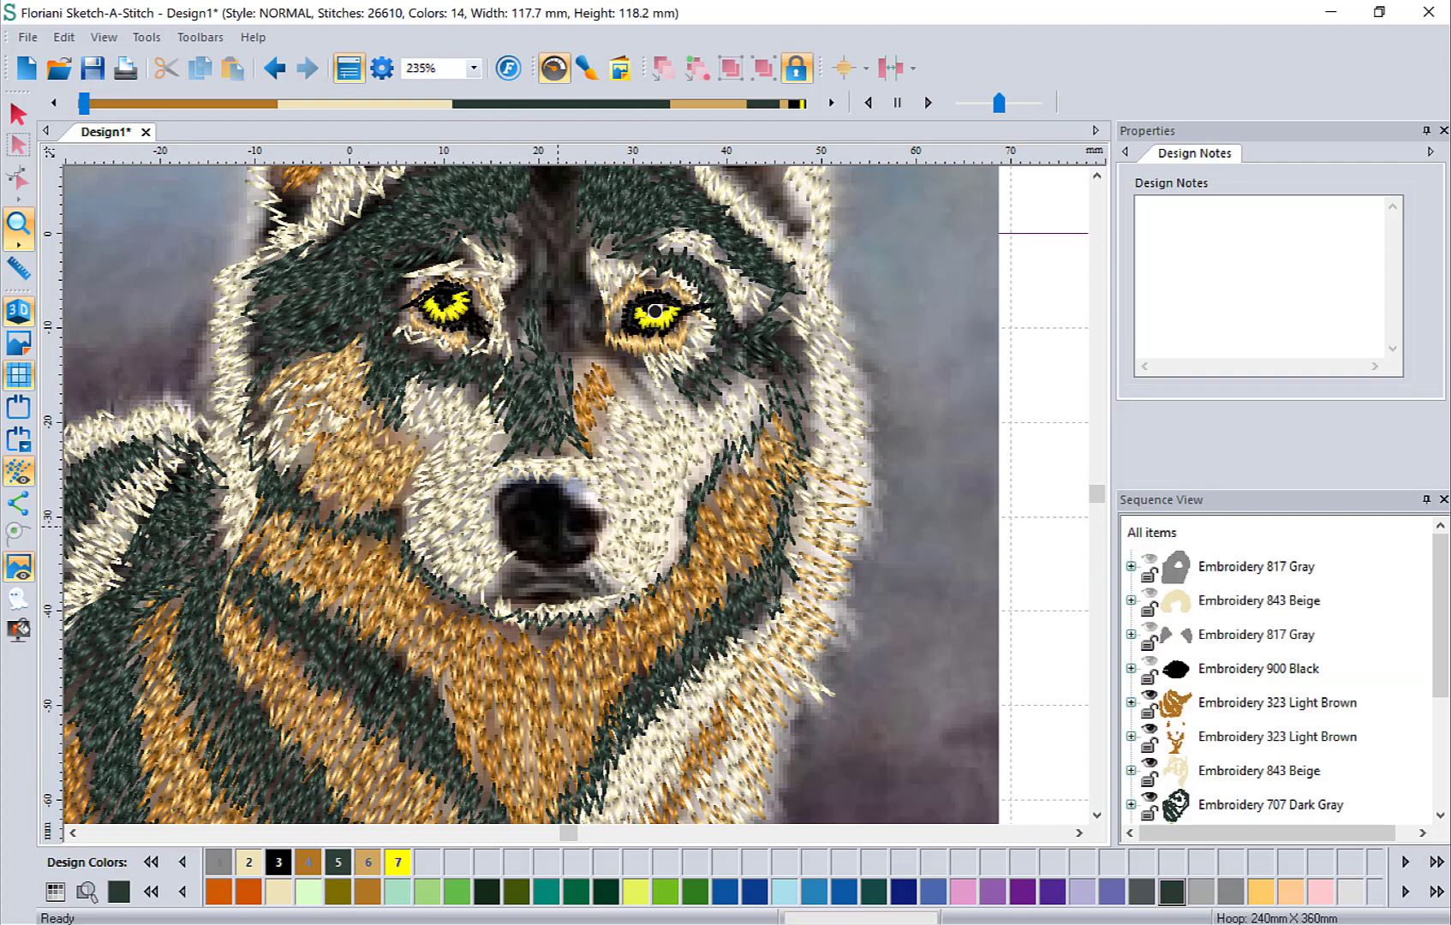
left_click(587, 68)
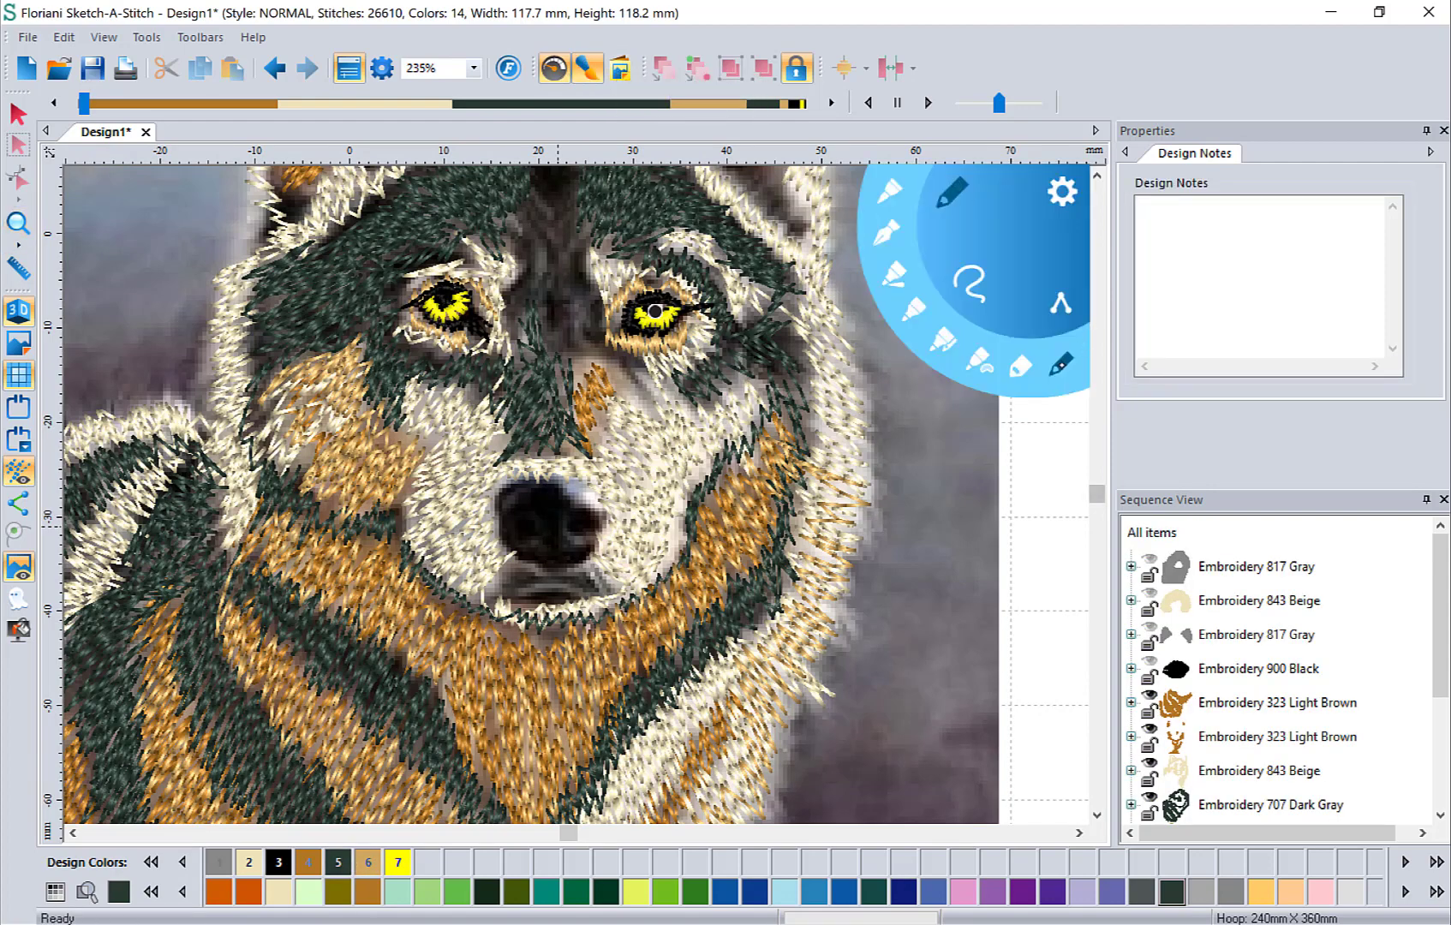
left_click(1060, 366)
mouse_move(517, 486)
left_mouse_down()
mouse_move(527, 555)
mouse_move(603, 507)
mouse_move(530, 472)
mouse_move(496, 526)
left_mouse_up()
mouse_move(565, 473)
left_mouse_down()
mouse_move(486, 527)
mouse_move(569, 562)
mouse_move(568, 512)
mouse_move(539, 556)
mouse_move(531, 531)
mouse_move(506, 551)
mouse_move(519, 528)
mouse_move(492, 507)
mouse_move(523, 488)
mouse_move(601, 509)
mouse_move(591, 548)
left_mouse_up()
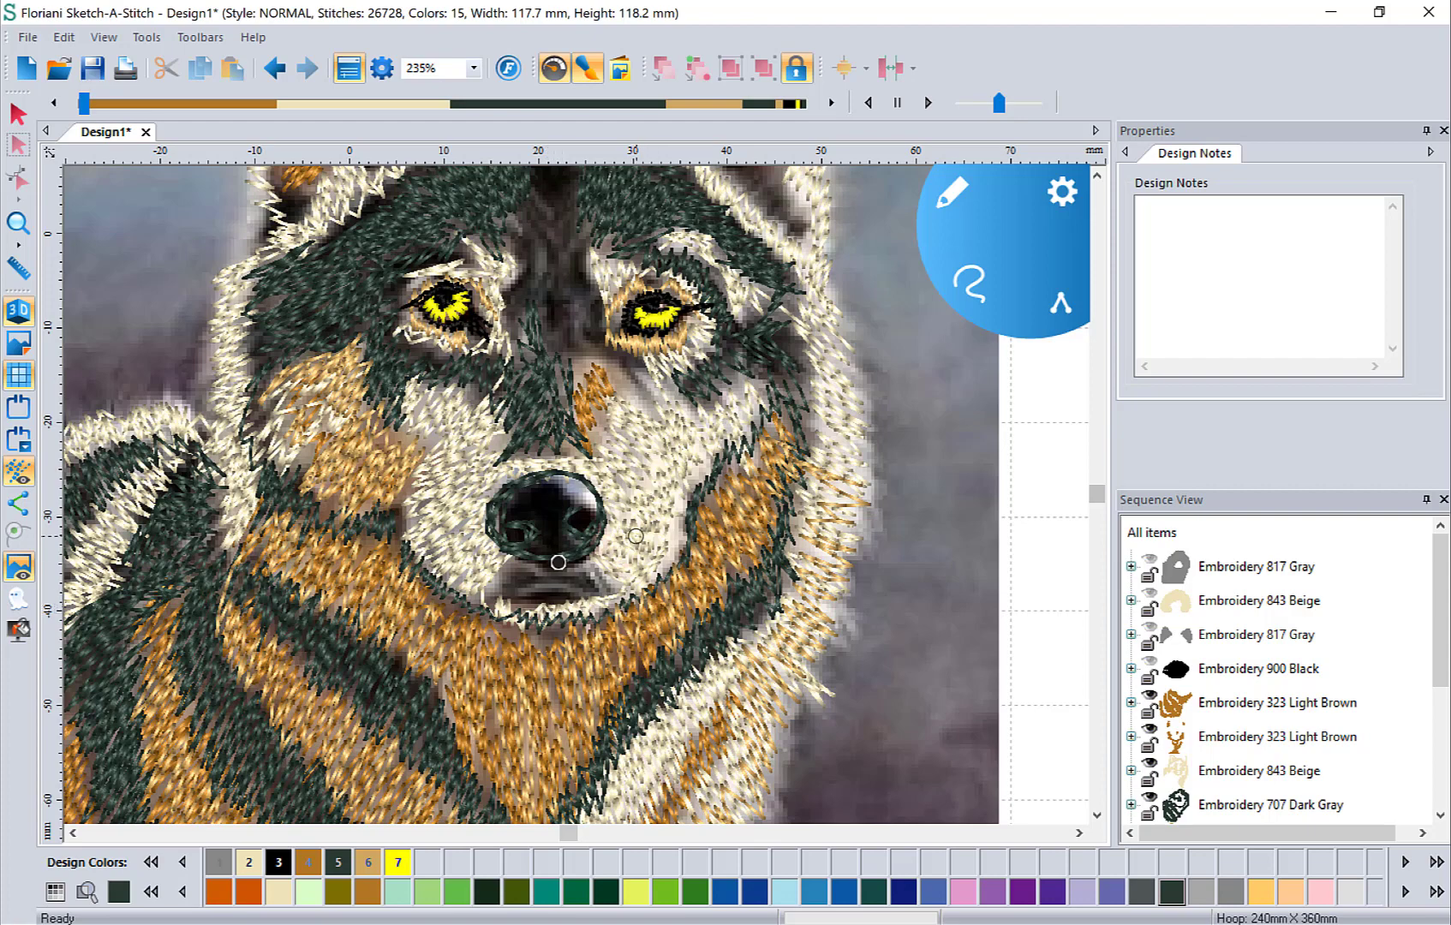
Step: Show the hidden beige base fill of the muzzle and set the thread color to beige
left_click(1157, 594)
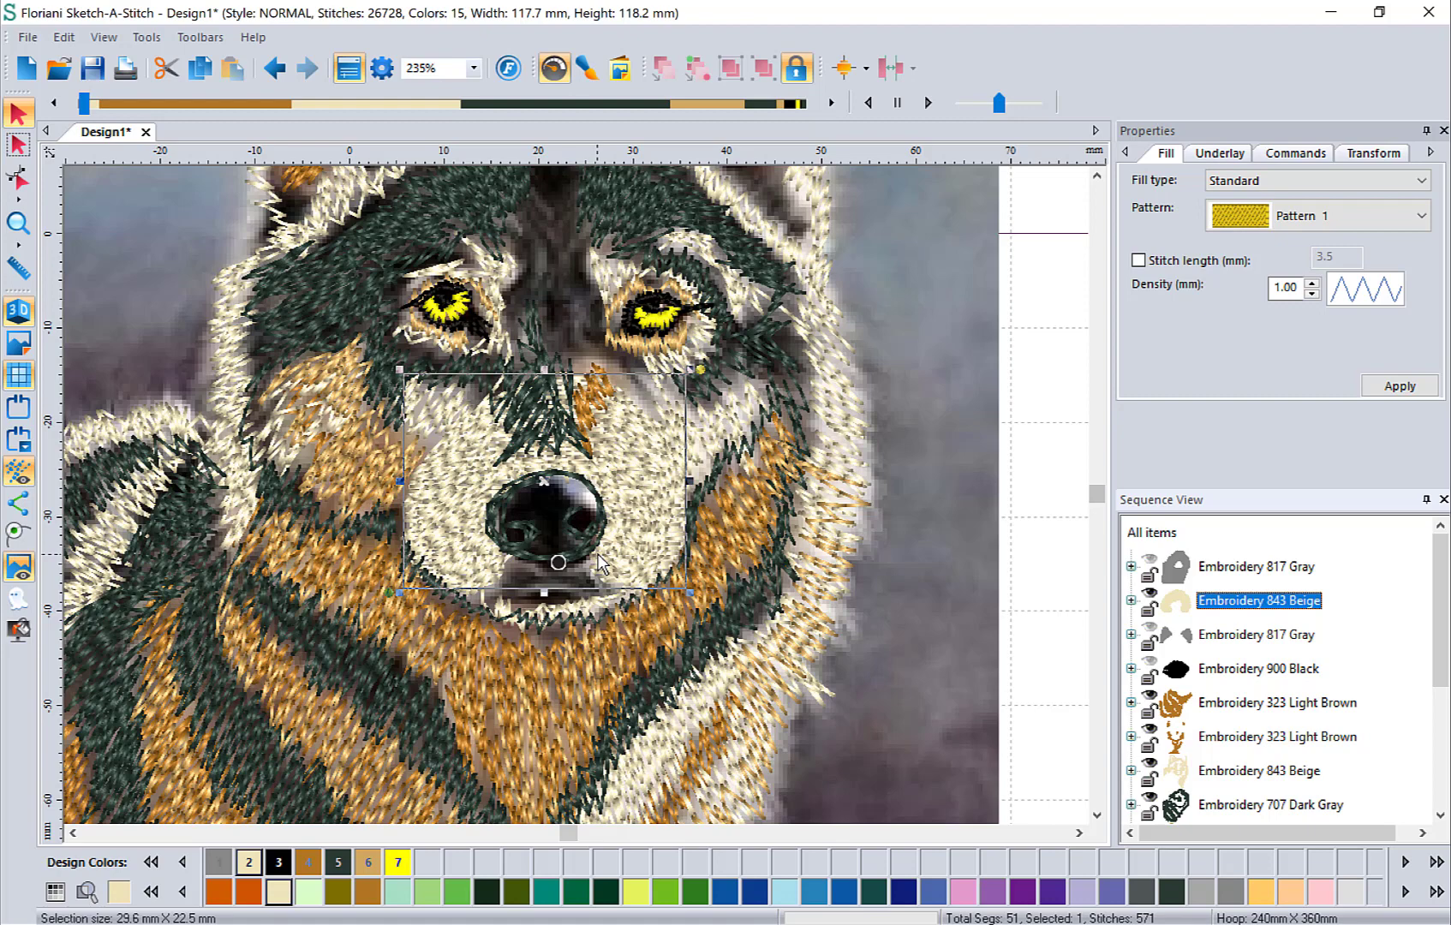
left_click(279, 892)
Step: Cover the mouth area below the nose with a beige fill using the fill brush, undoing the first attempt in dark gray
left_click(588, 68)
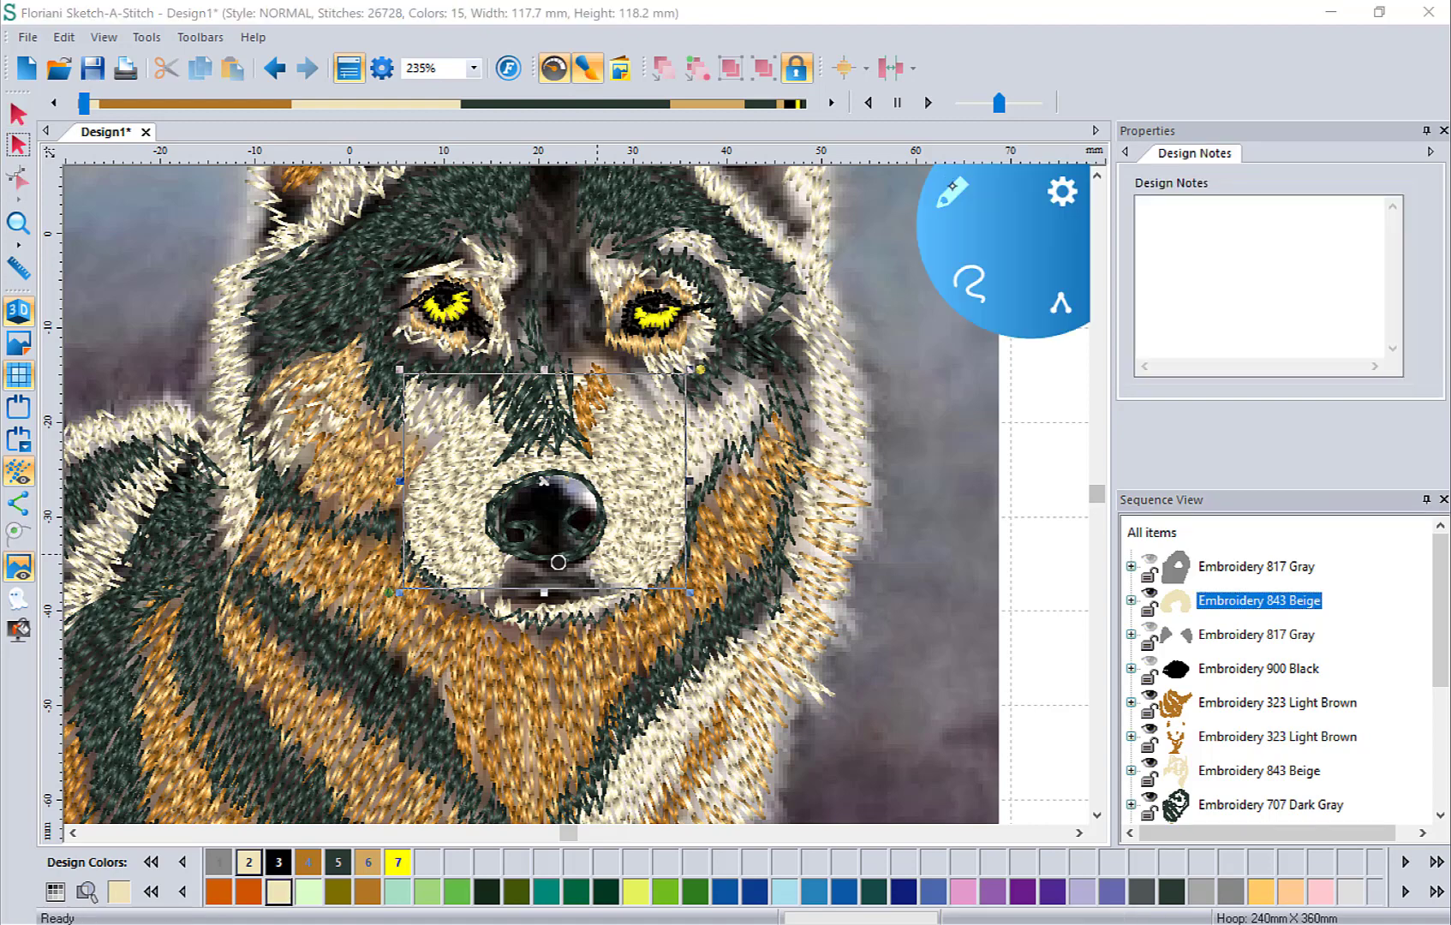
left_click(979, 362)
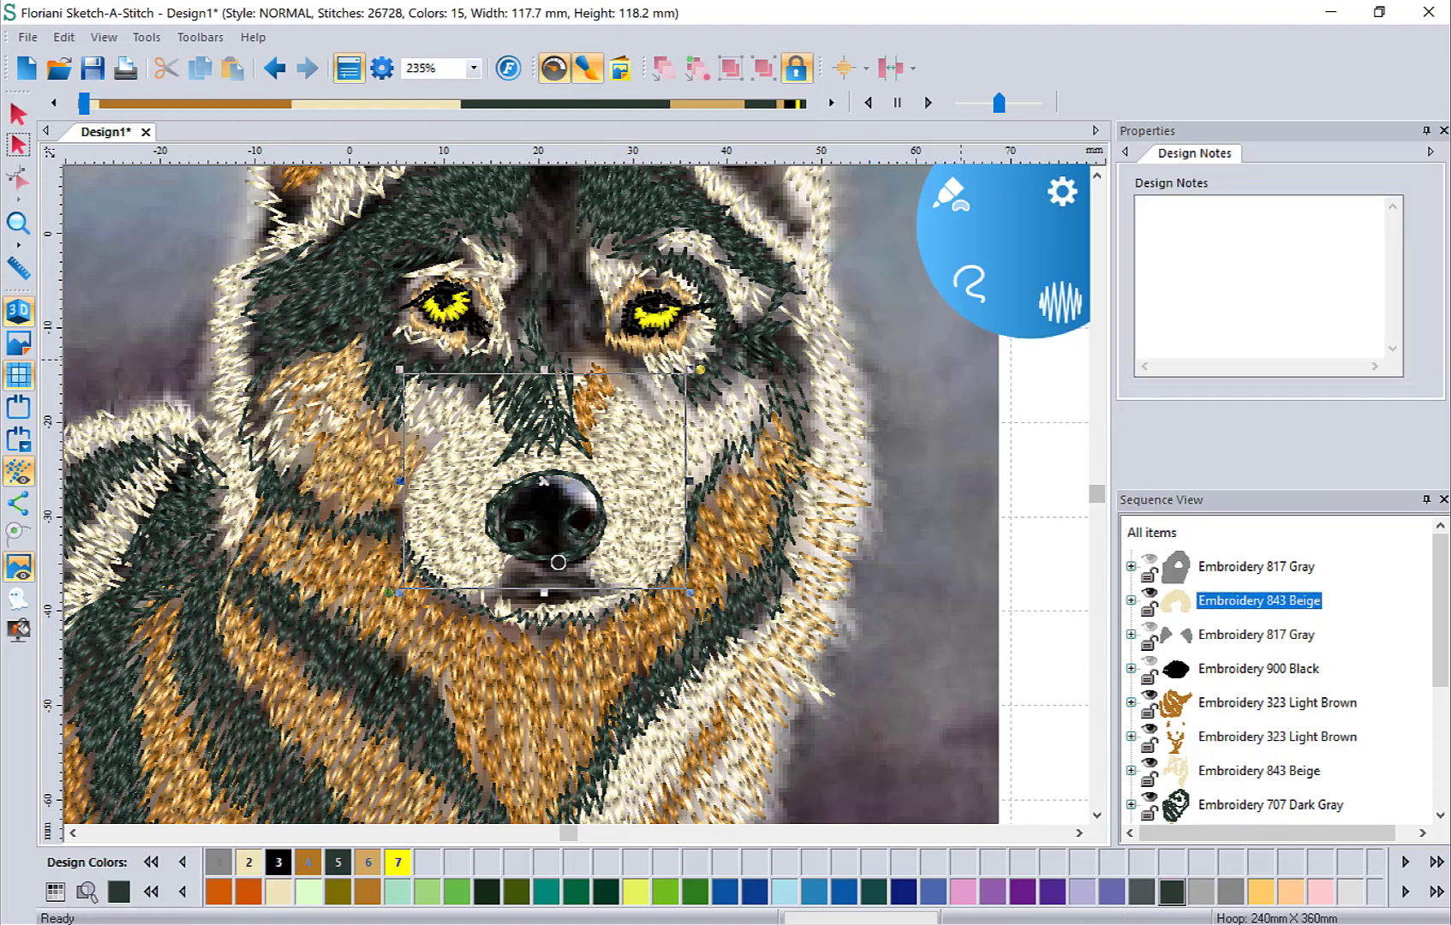
left_click(954, 197)
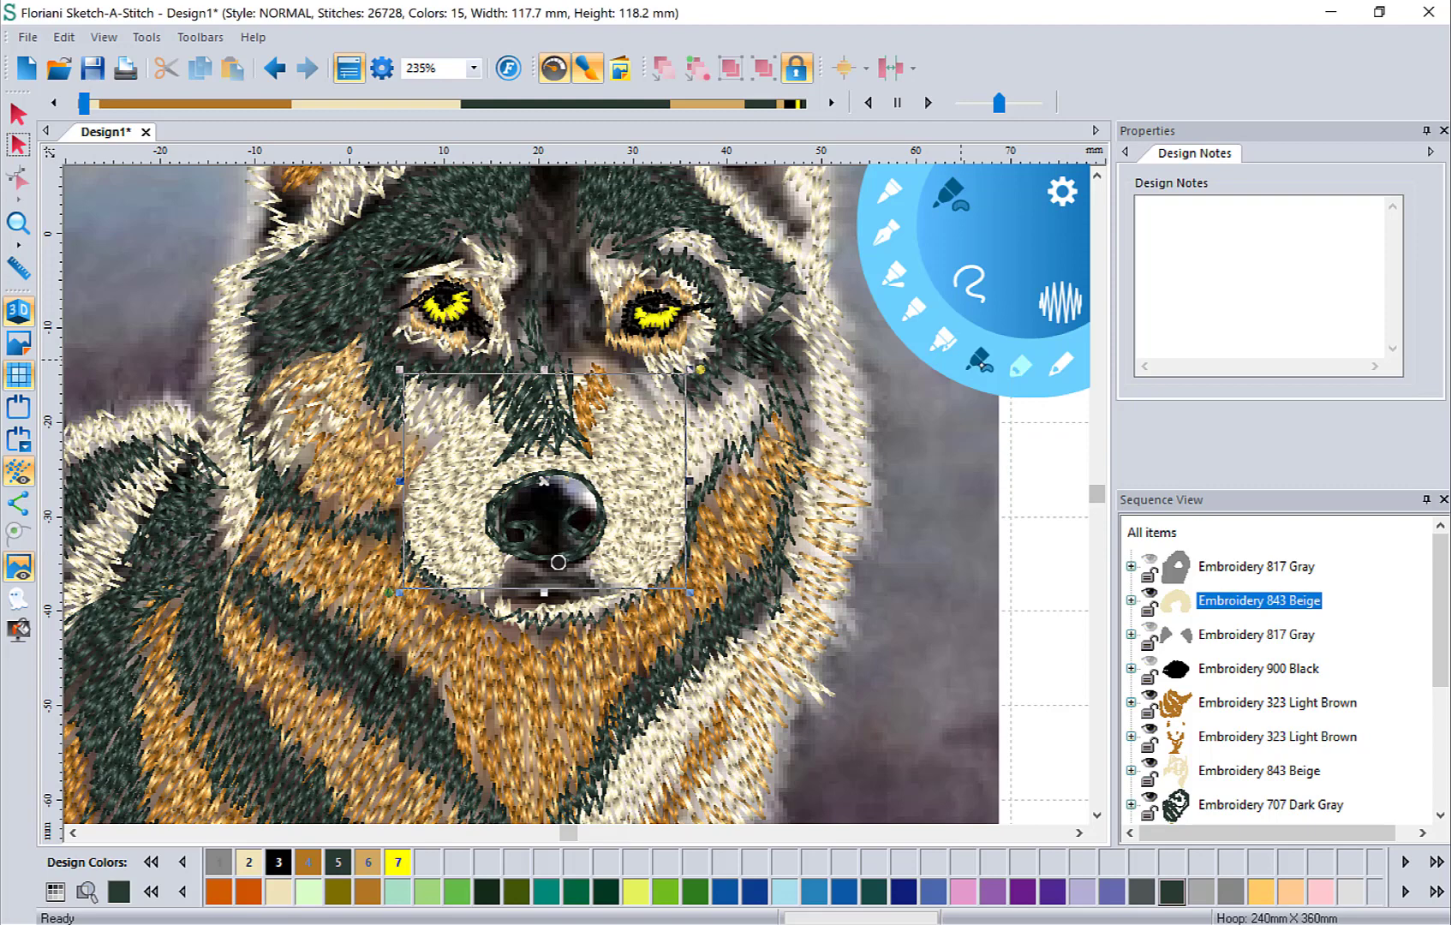
left_click(983, 368)
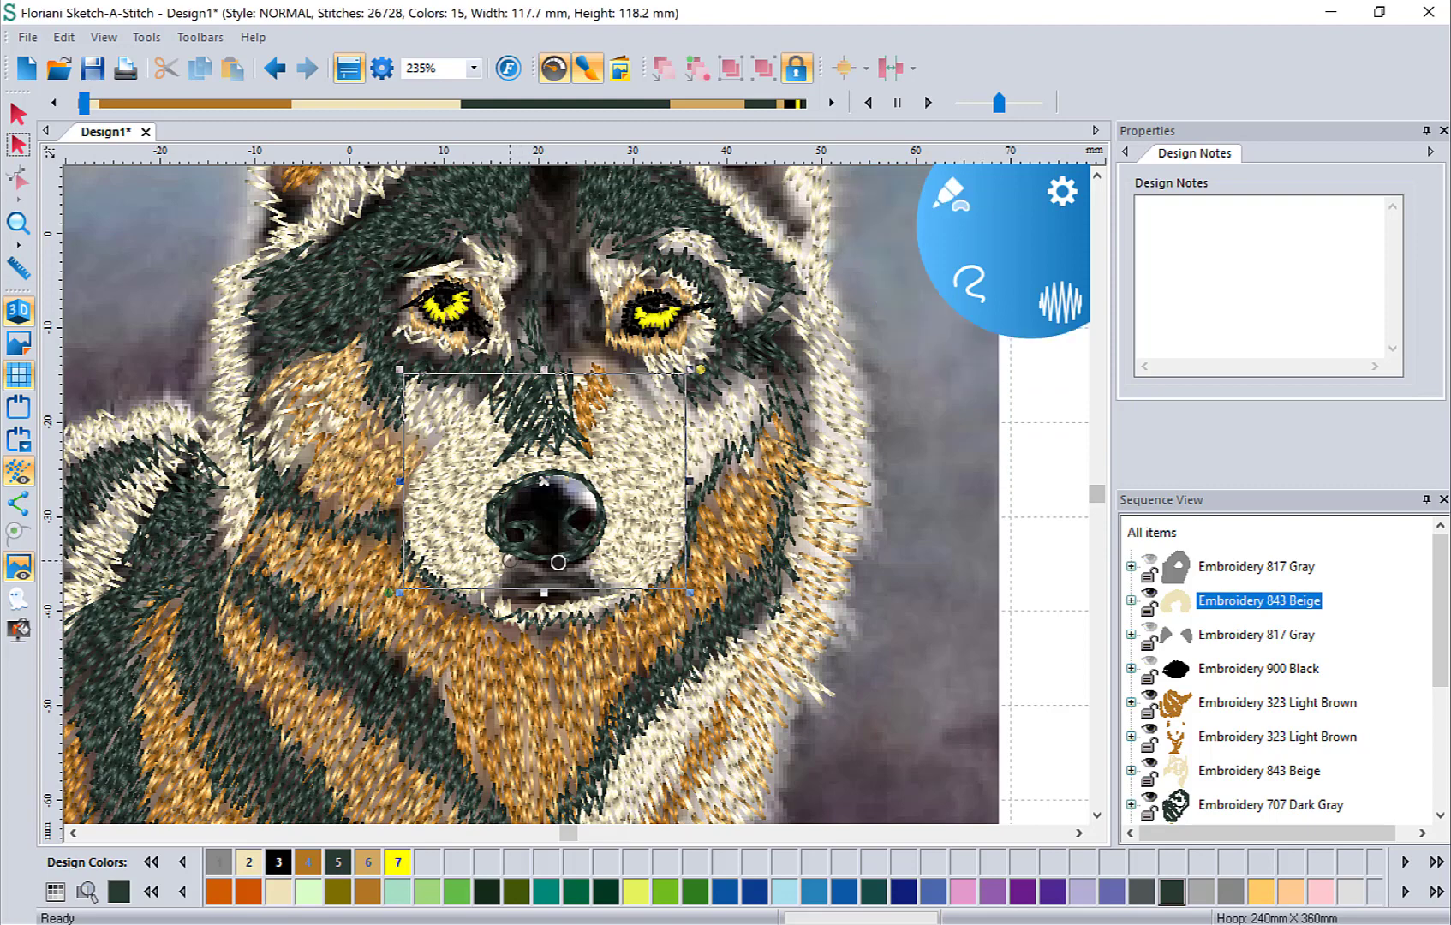
mouse_move(507, 565)
left_mouse_down()
mouse_move(479, 600)
mouse_move(599, 604)
mouse_move(587, 561)
mouse_move(513, 562)
left_mouse_up()
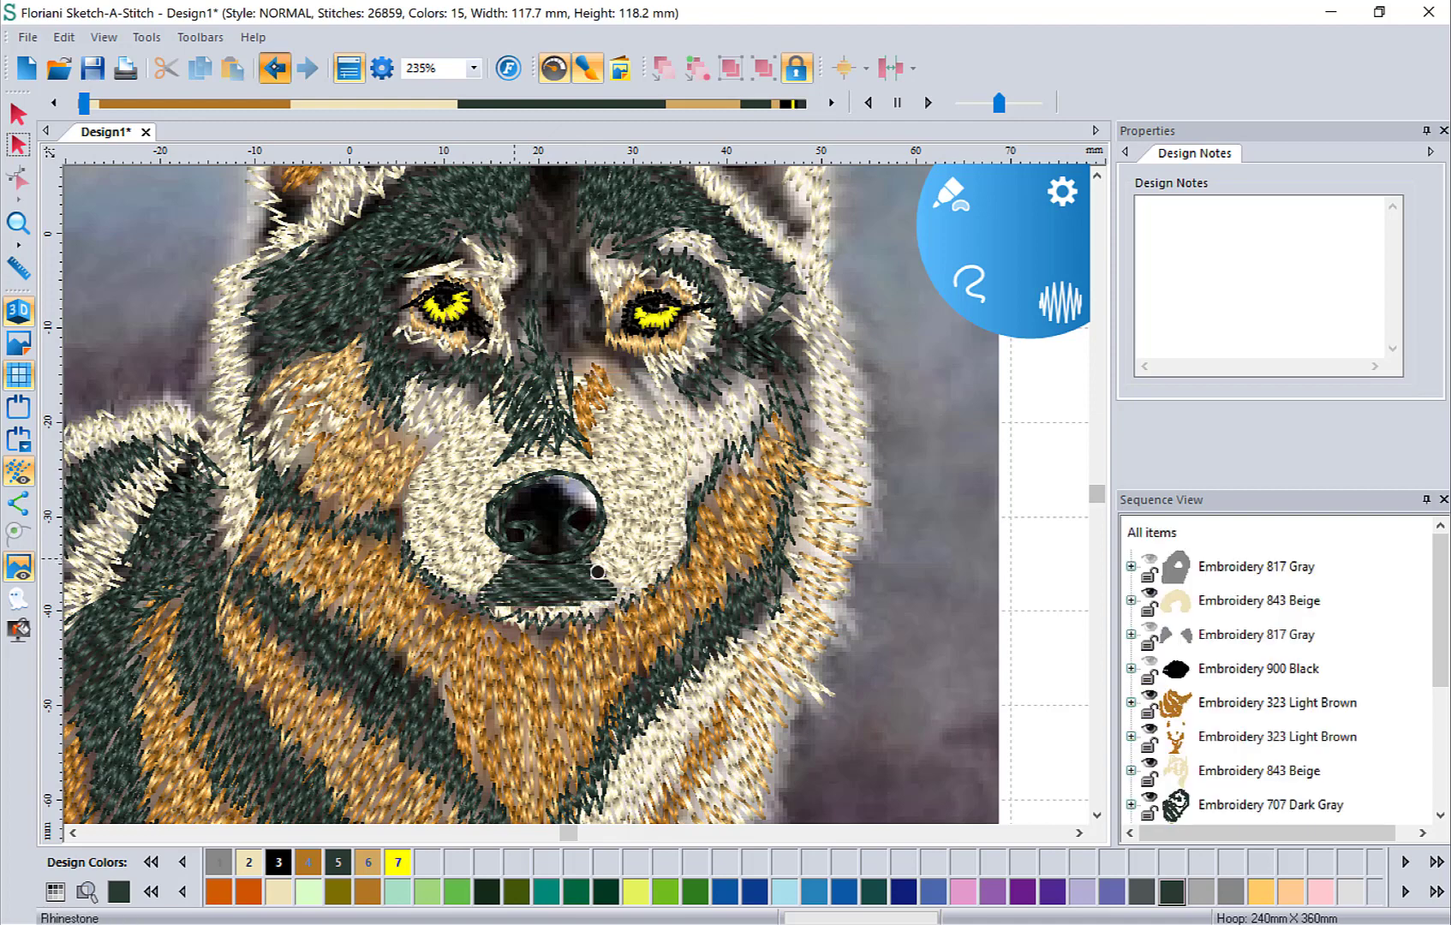
left_click(274, 67)
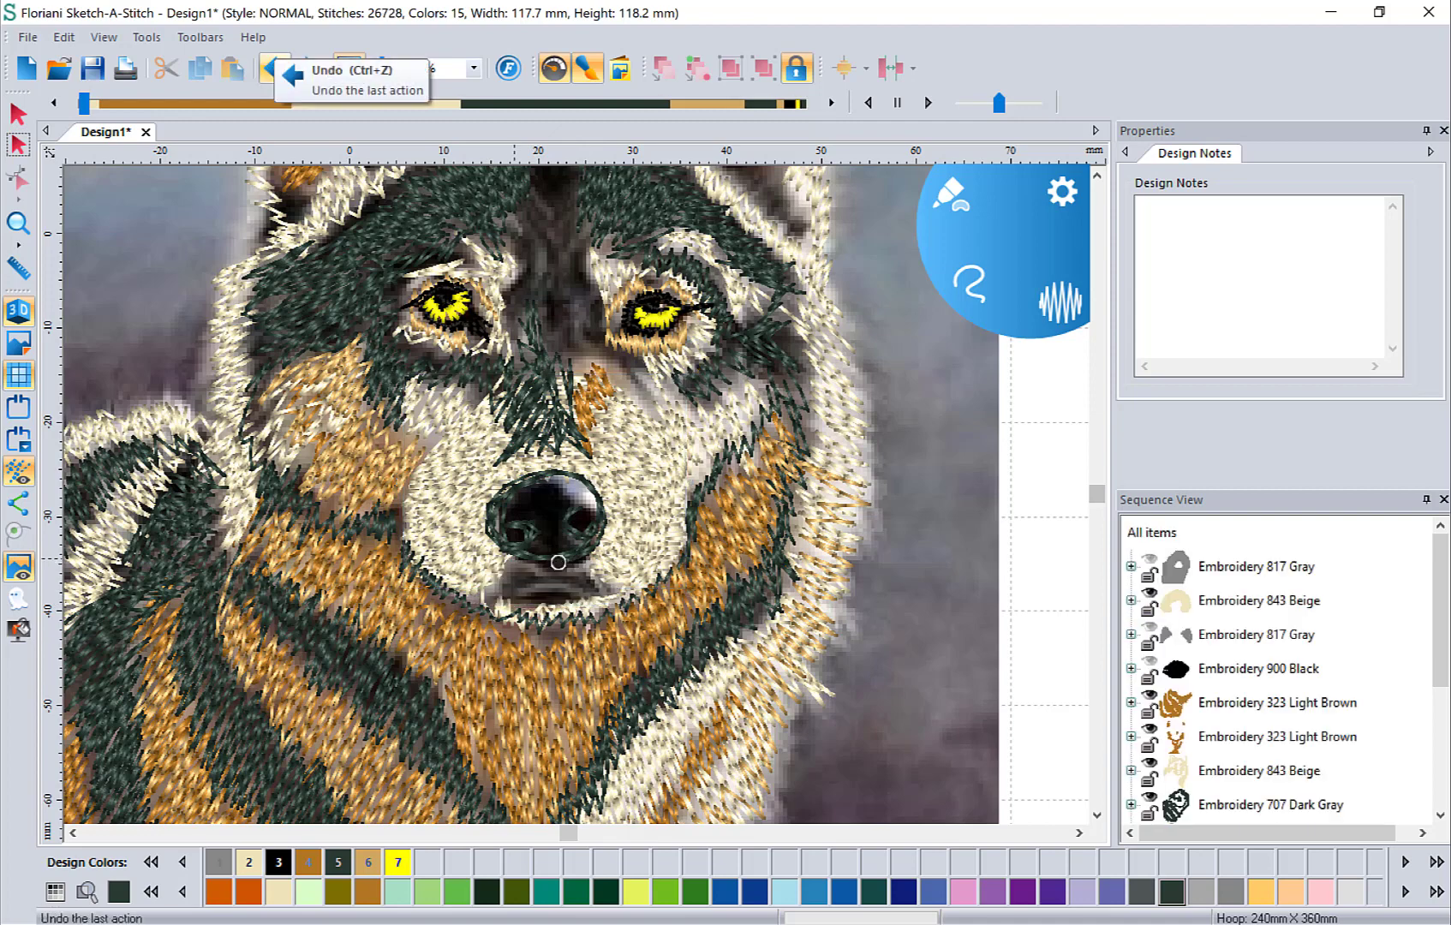
left_click(279, 891)
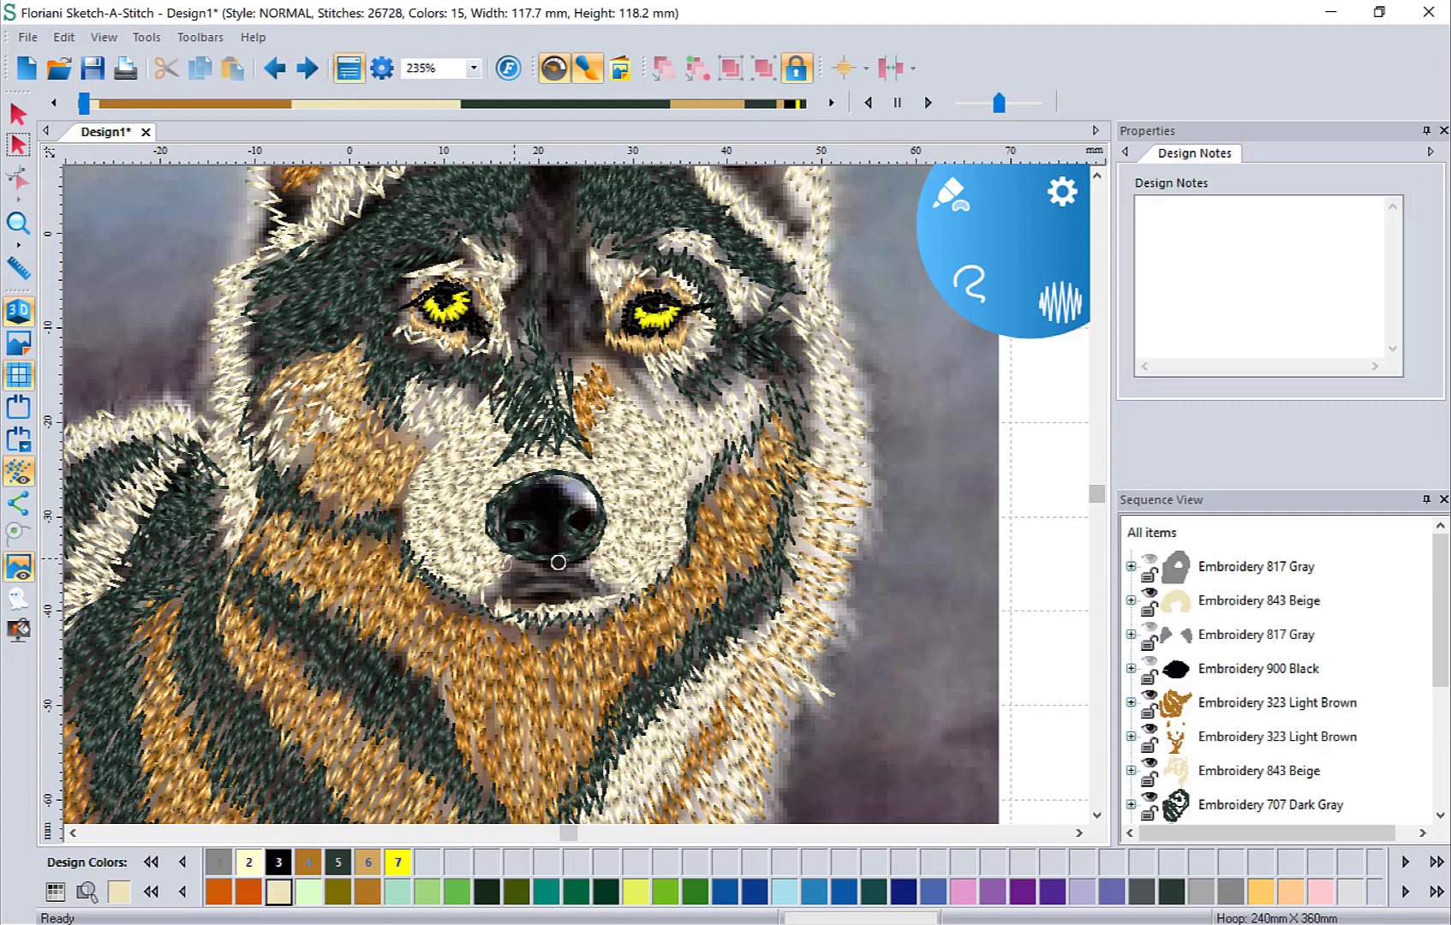
mouse_move(511, 563)
left_mouse_down()
mouse_move(472, 595)
mouse_move(479, 606)
mouse_move(564, 615)
mouse_move(607, 596)
mouse_move(579, 564)
mouse_move(511, 562)
left_mouse_up()
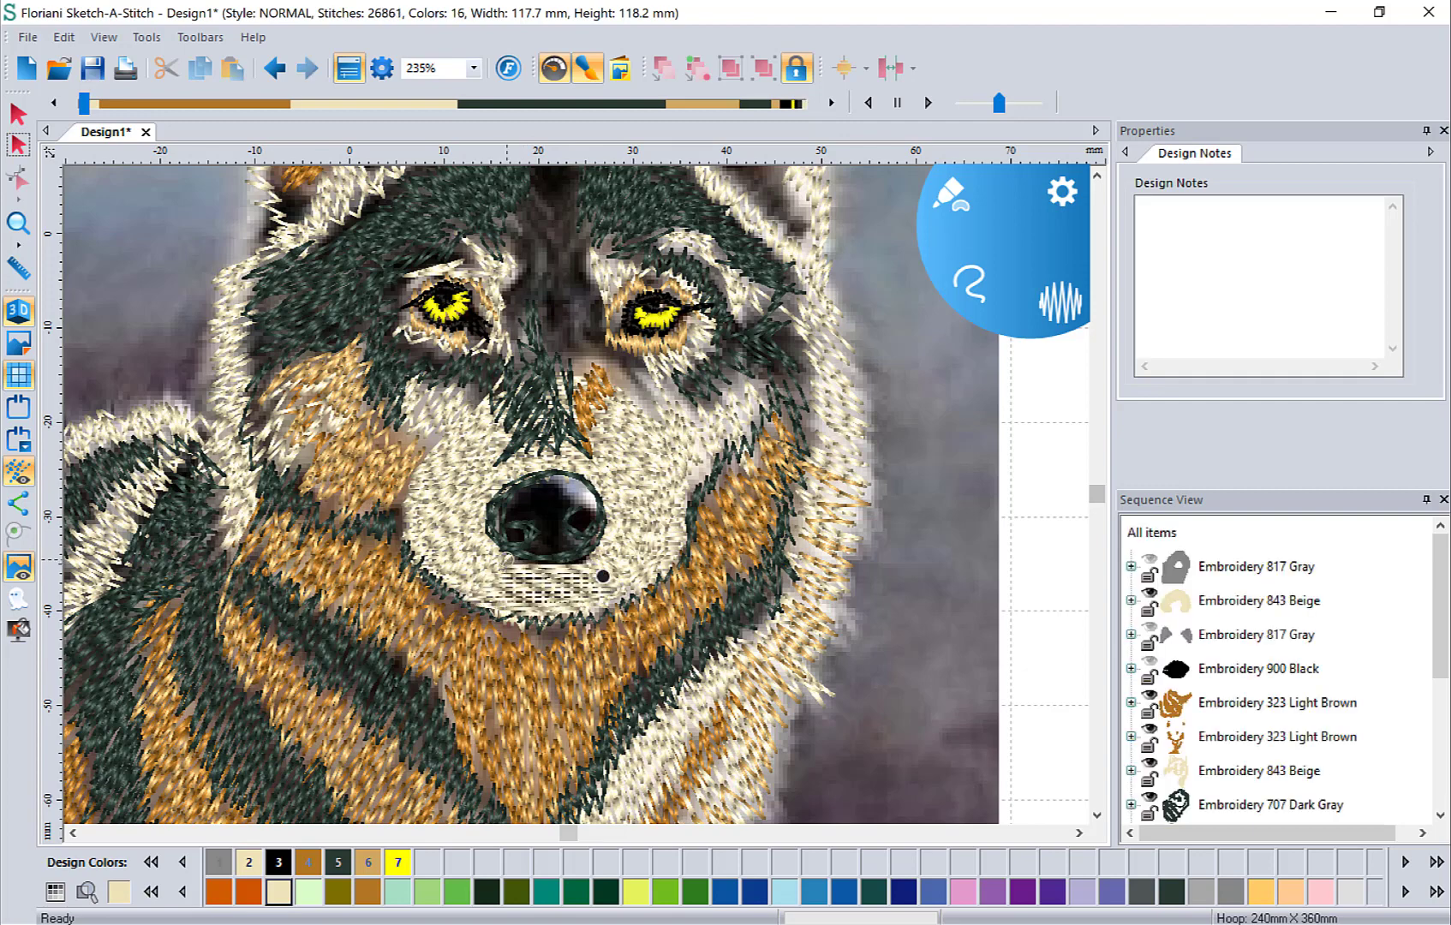
Step: Hide the beige mouth fill and draw the mouth below the nose with dark gray strokes using the pencil brush
left_click_drag(1441, 606, 1441, 747)
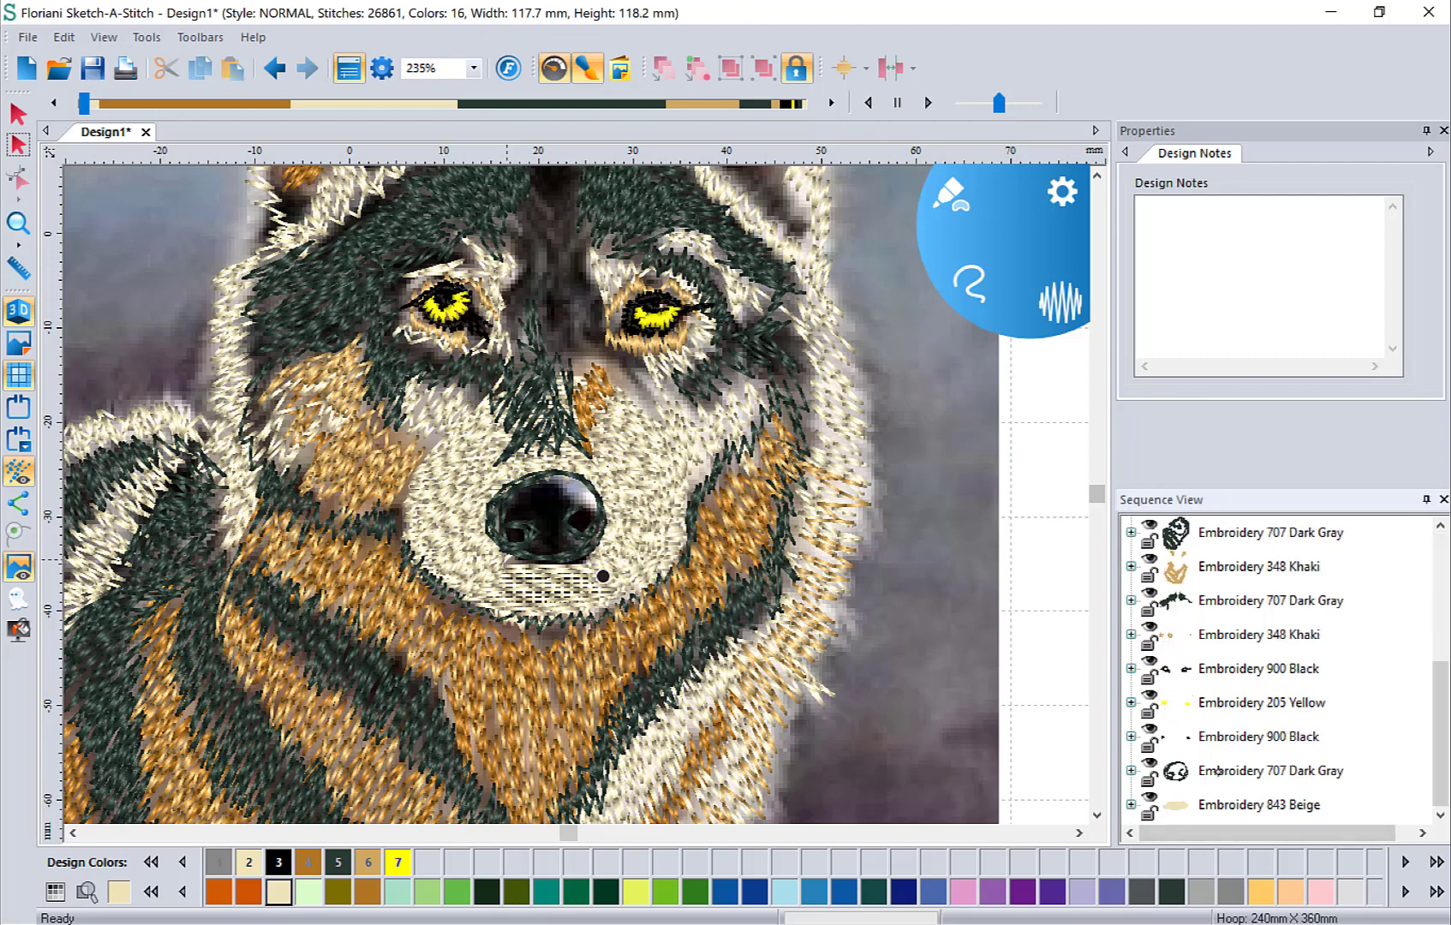
left_click(1148, 795)
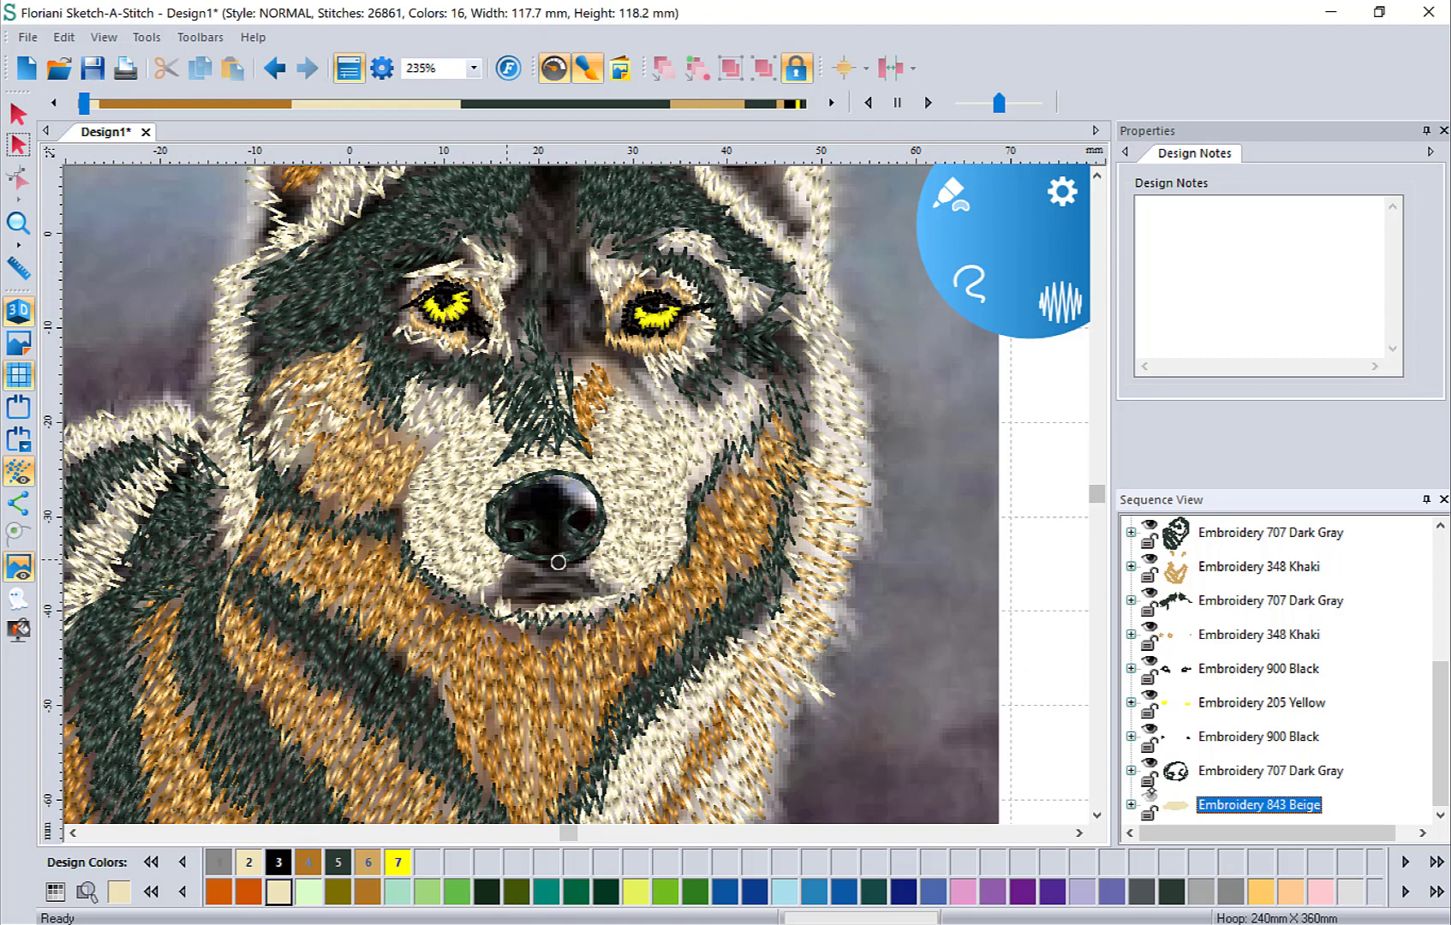
left_click(956, 197)
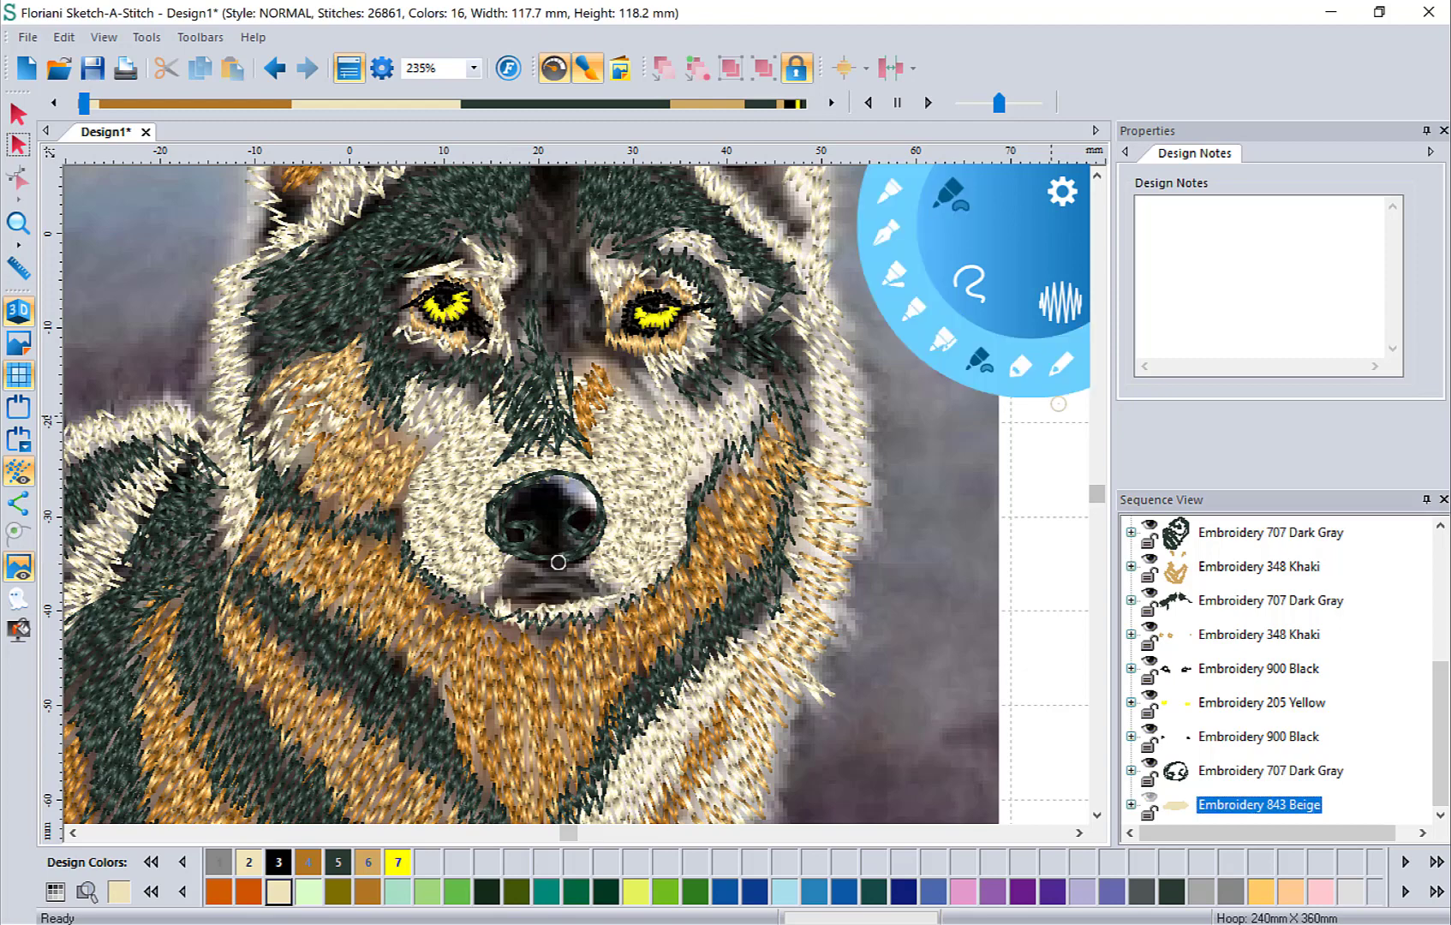
left_click(1061, 365)
left_click(951, 193)
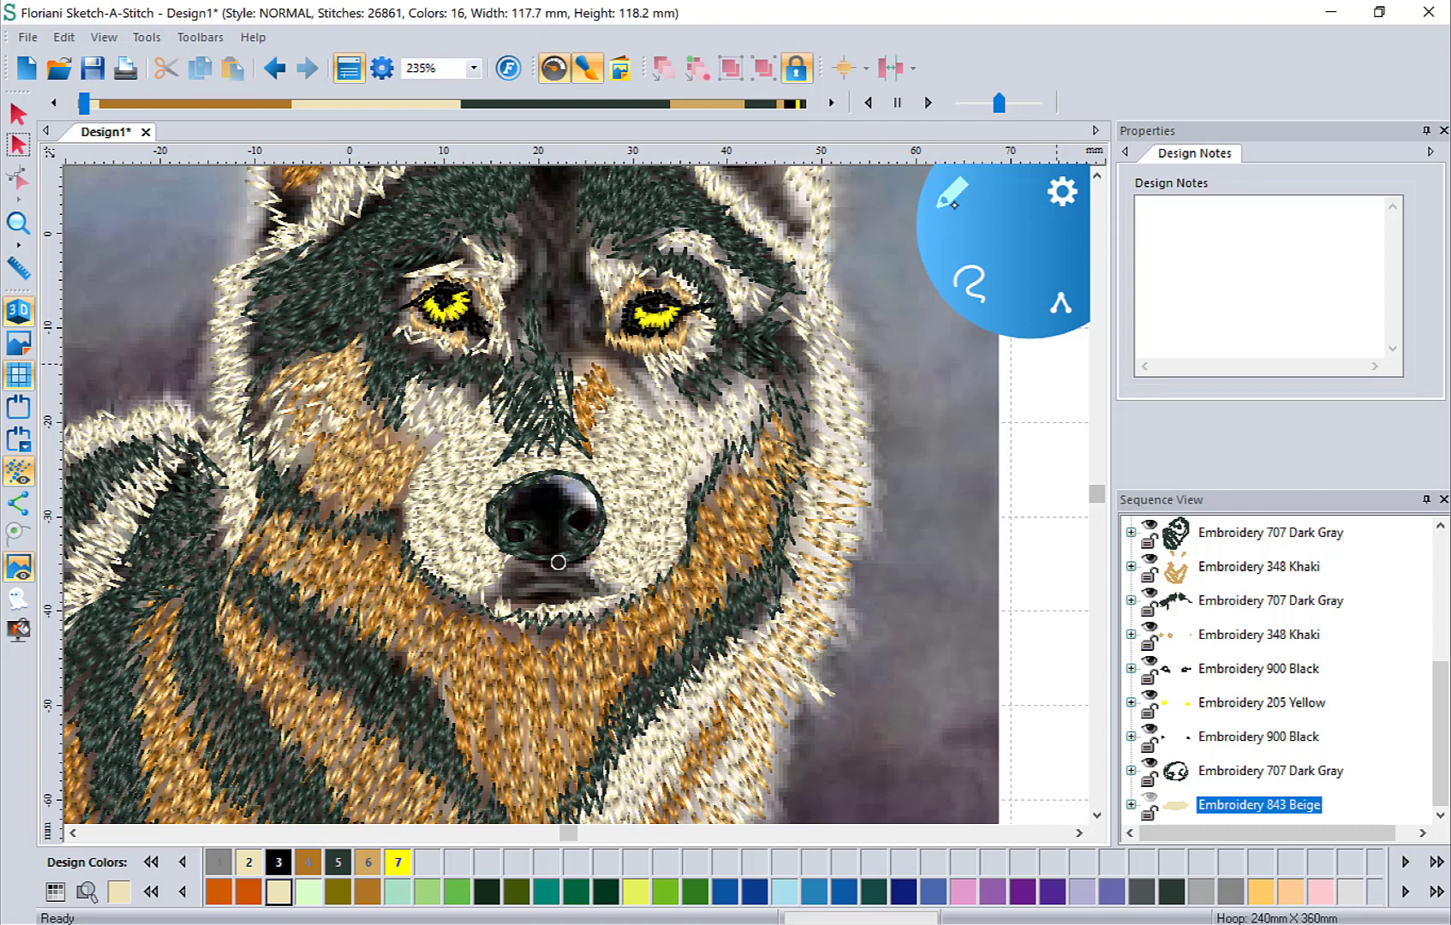
left_click(1059, 365)
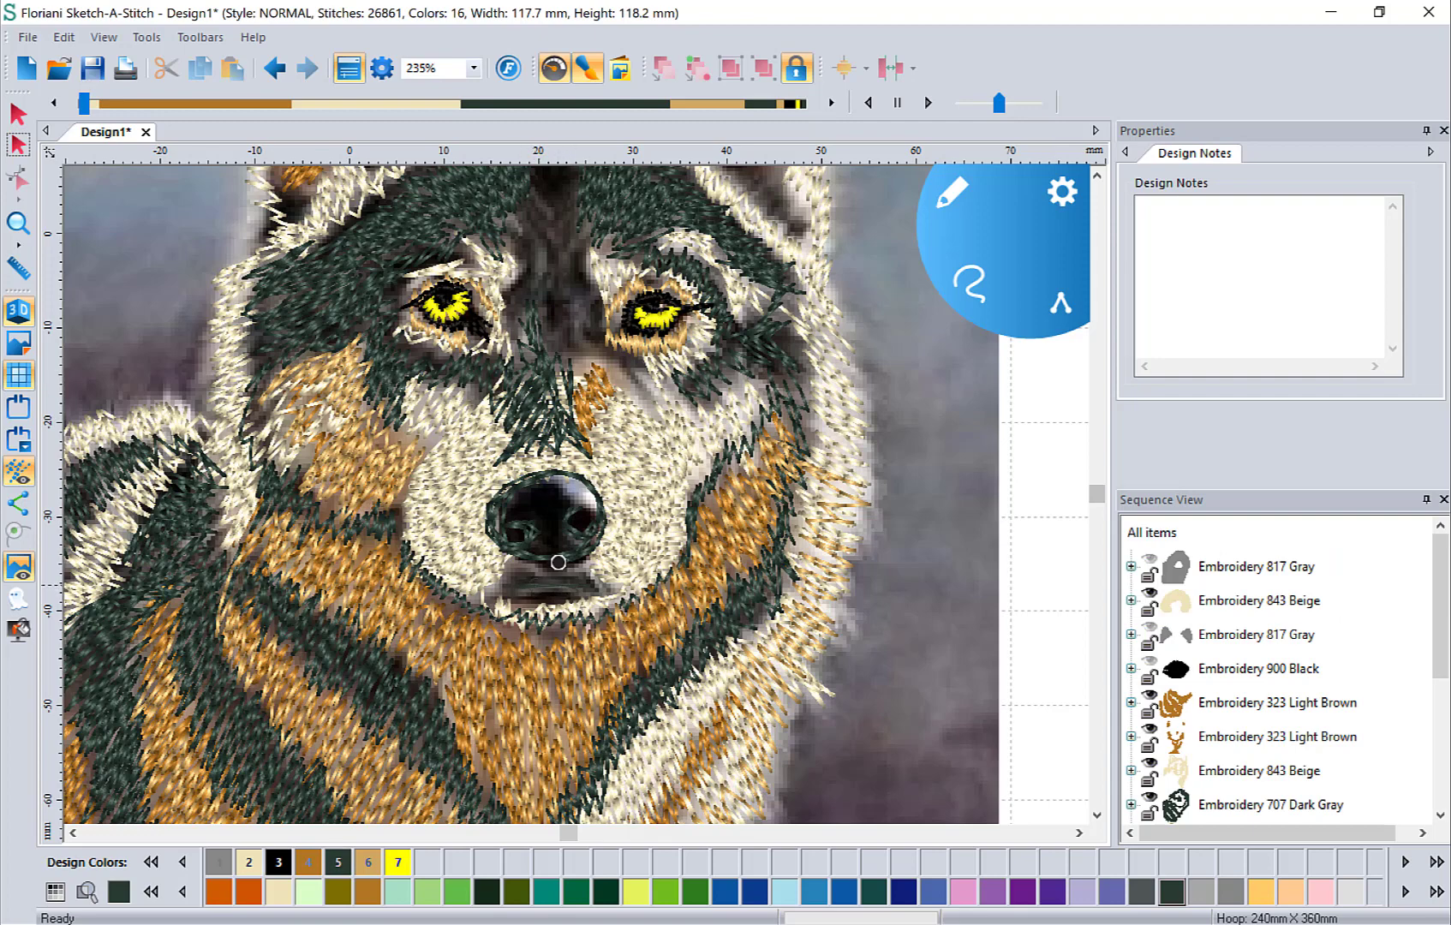
left_click_drag(540, 590, 523, 593)
mouse_move(521, 591)
left_mouse_down()
mouse_move(487, 599)
mouse_move(551, 567)
left_mouse_up()
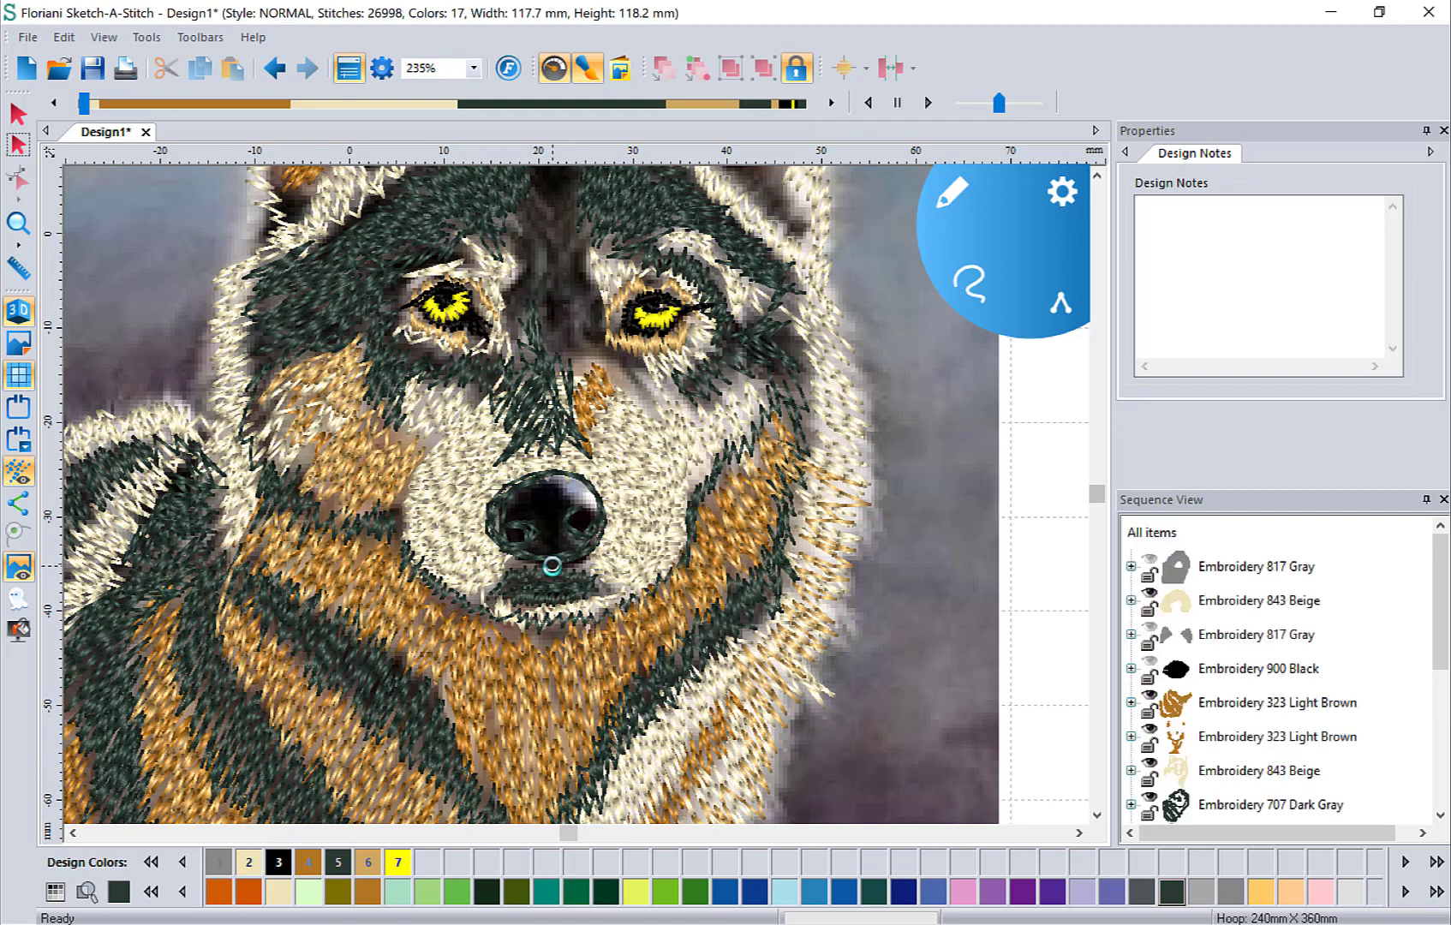
Step: Set the thread color to black and stroke in the dark fur band from the forehead down between the eyes
left_click(1096, 177)
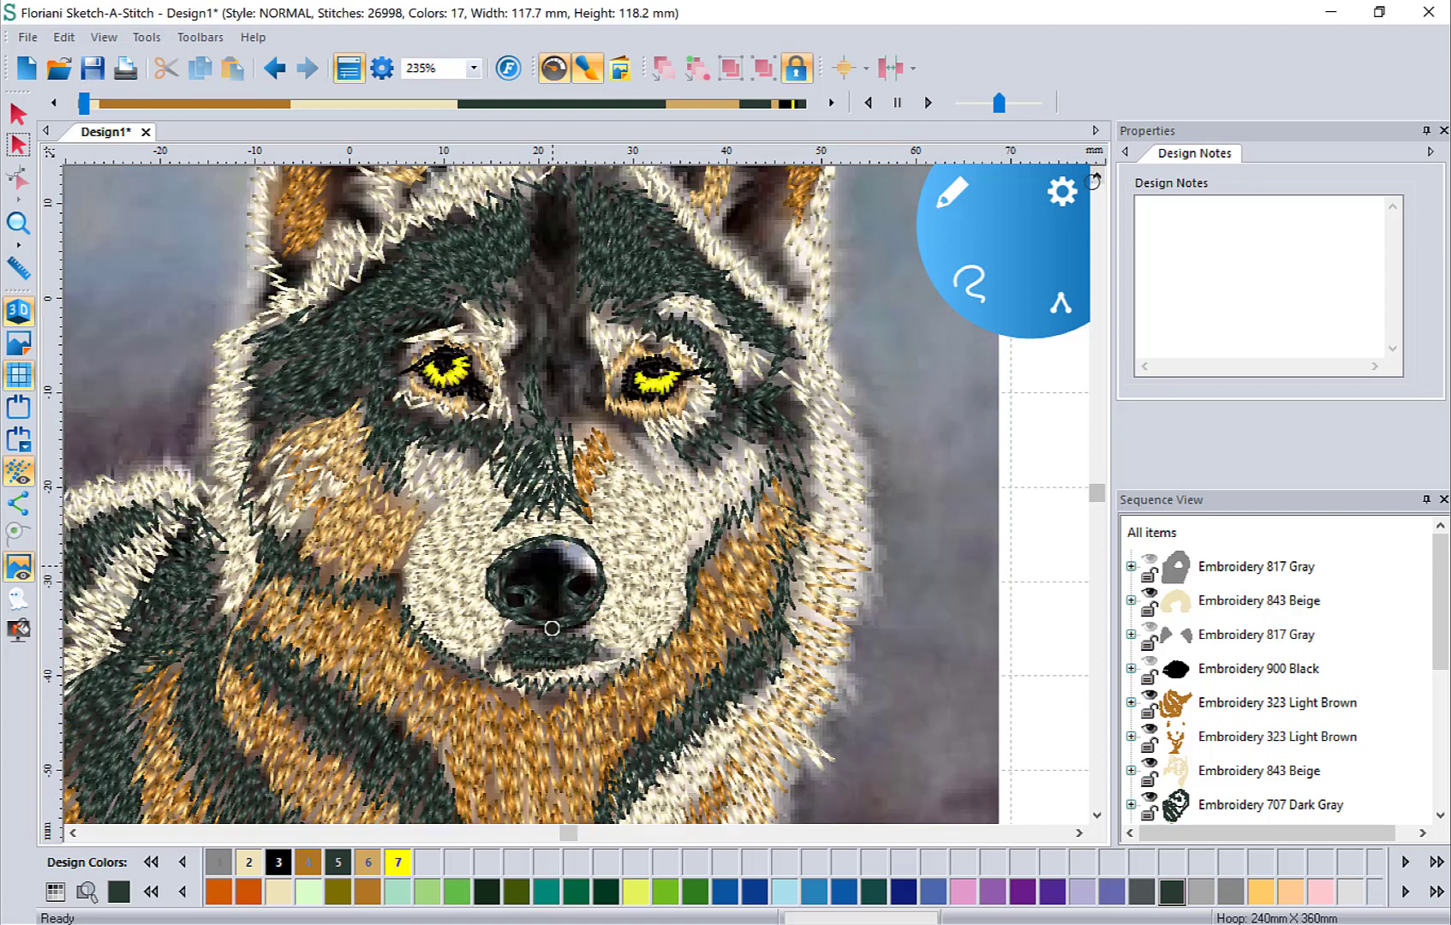
left_click(1096, 176)
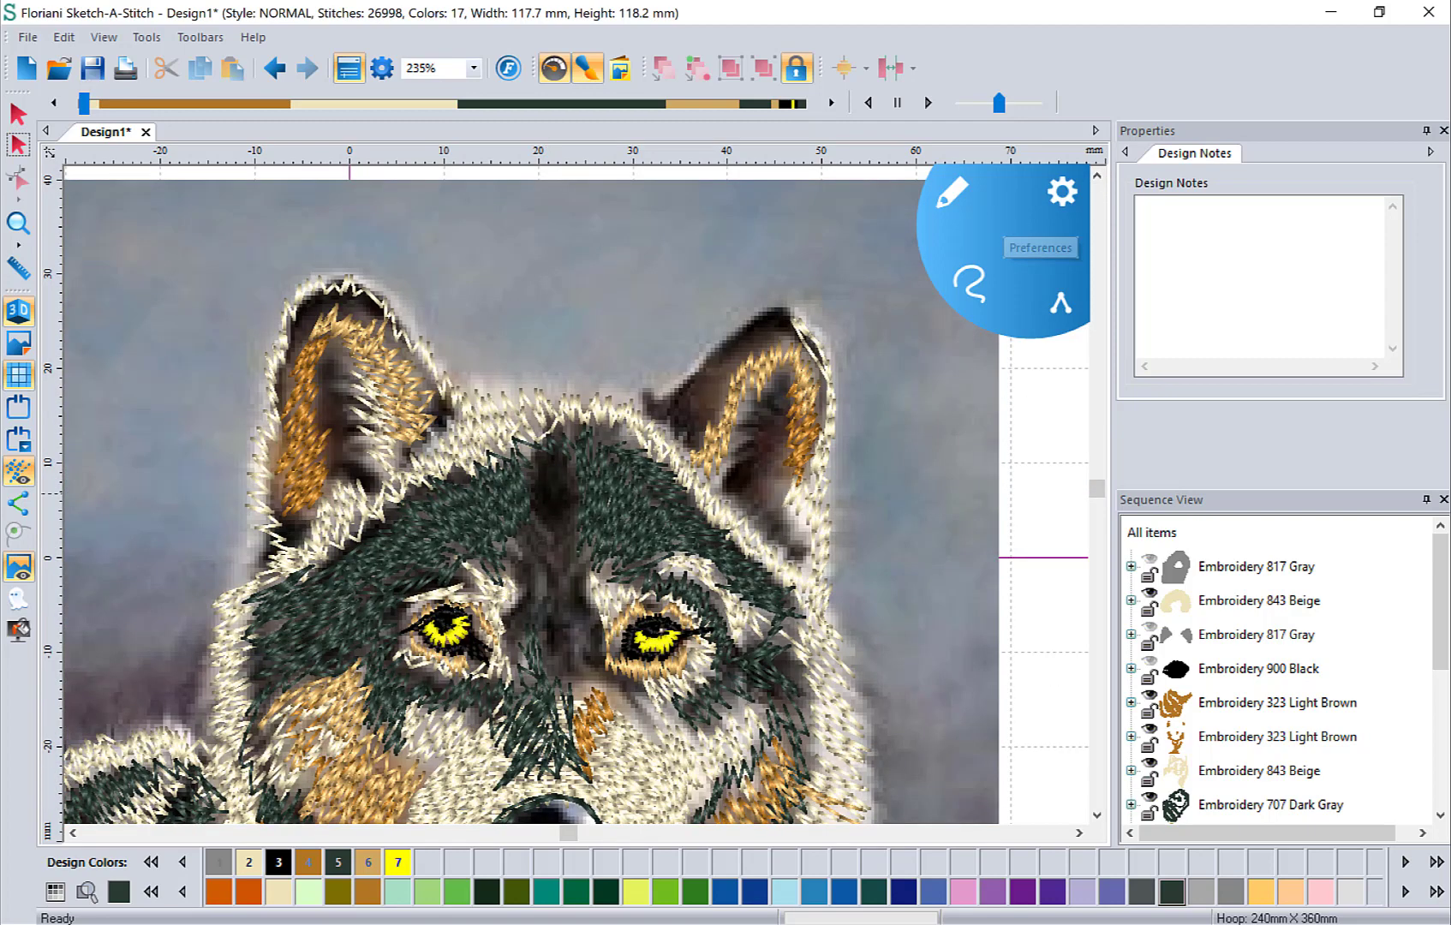
left_click(278, 863)
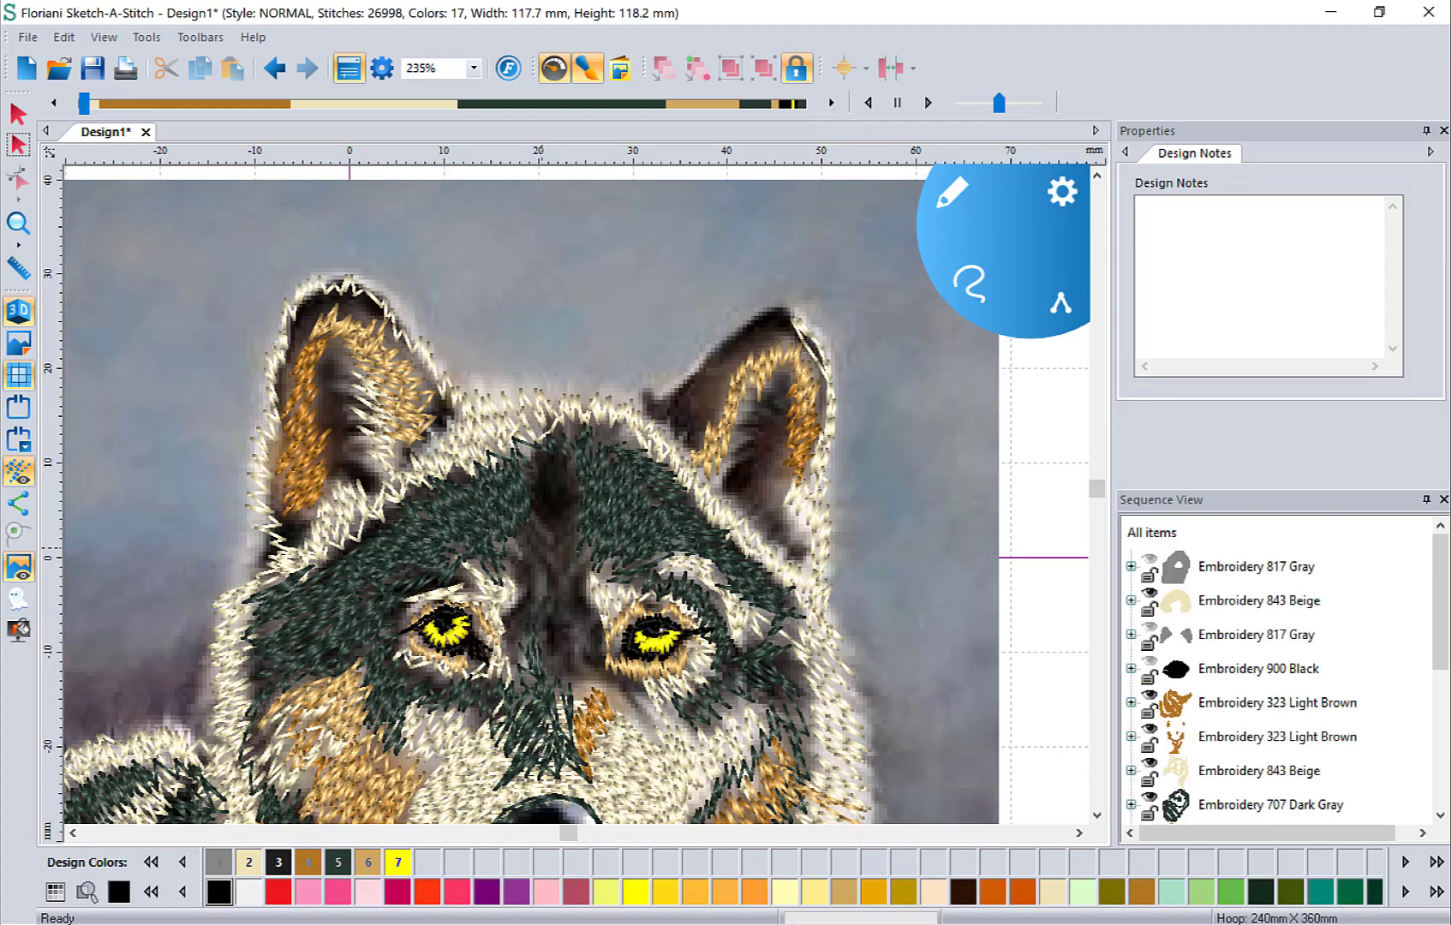
mouse_move(517, 620)
left_mouse_down()
mouse_move(507, 644)
mouse_move(538, 663)
mouse_move(576, 614)
mouse_move(638, 692)
mouse_move(595, 698)
mouse_move(533, 583)
mouse_move(536, 514)
mouse_move(568, 458)
mouse_move(591, 681)
mouse_move(559, 540)
mouse_move(561, 446)
mouse_move(514, 694)
mouse_move(525, 629)
mouse_move(505, 540)
mouse_move(479, 565)
mouse_move(522, 527)
mouse_move(553, 561)
mouse_move(610, 519)
mouse_move(598, 557)
mouse_move(589, 484)
mouse_move(585, 633)
mouse_move(617, 699)
left_mouse_up()
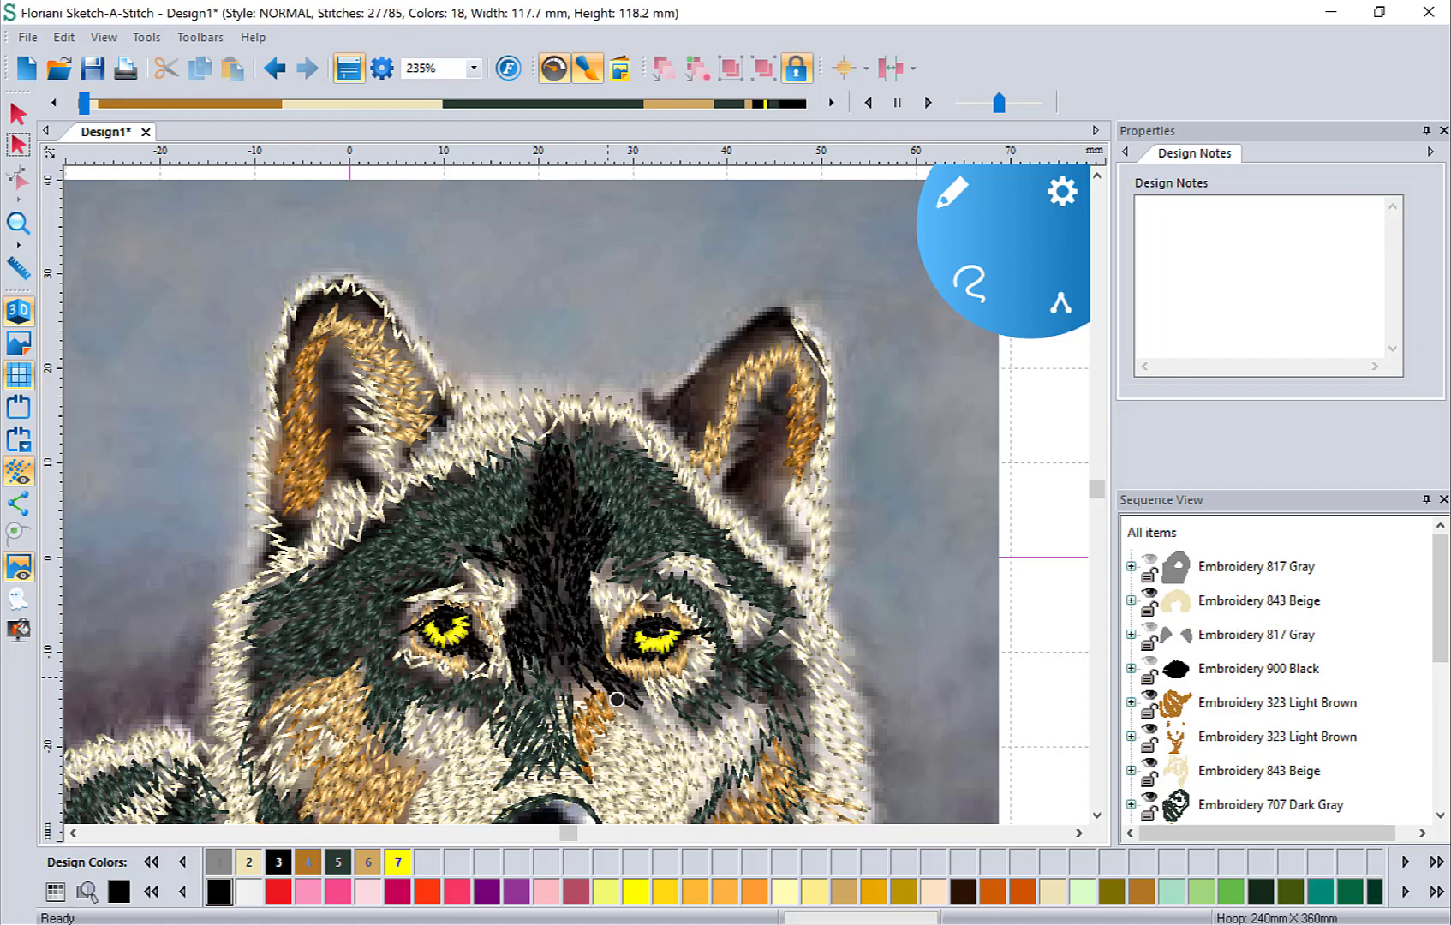
Step: Turn off the 3D view and add black fur strokes along the edges and inner shadows of both ears
left_click(19, 310)
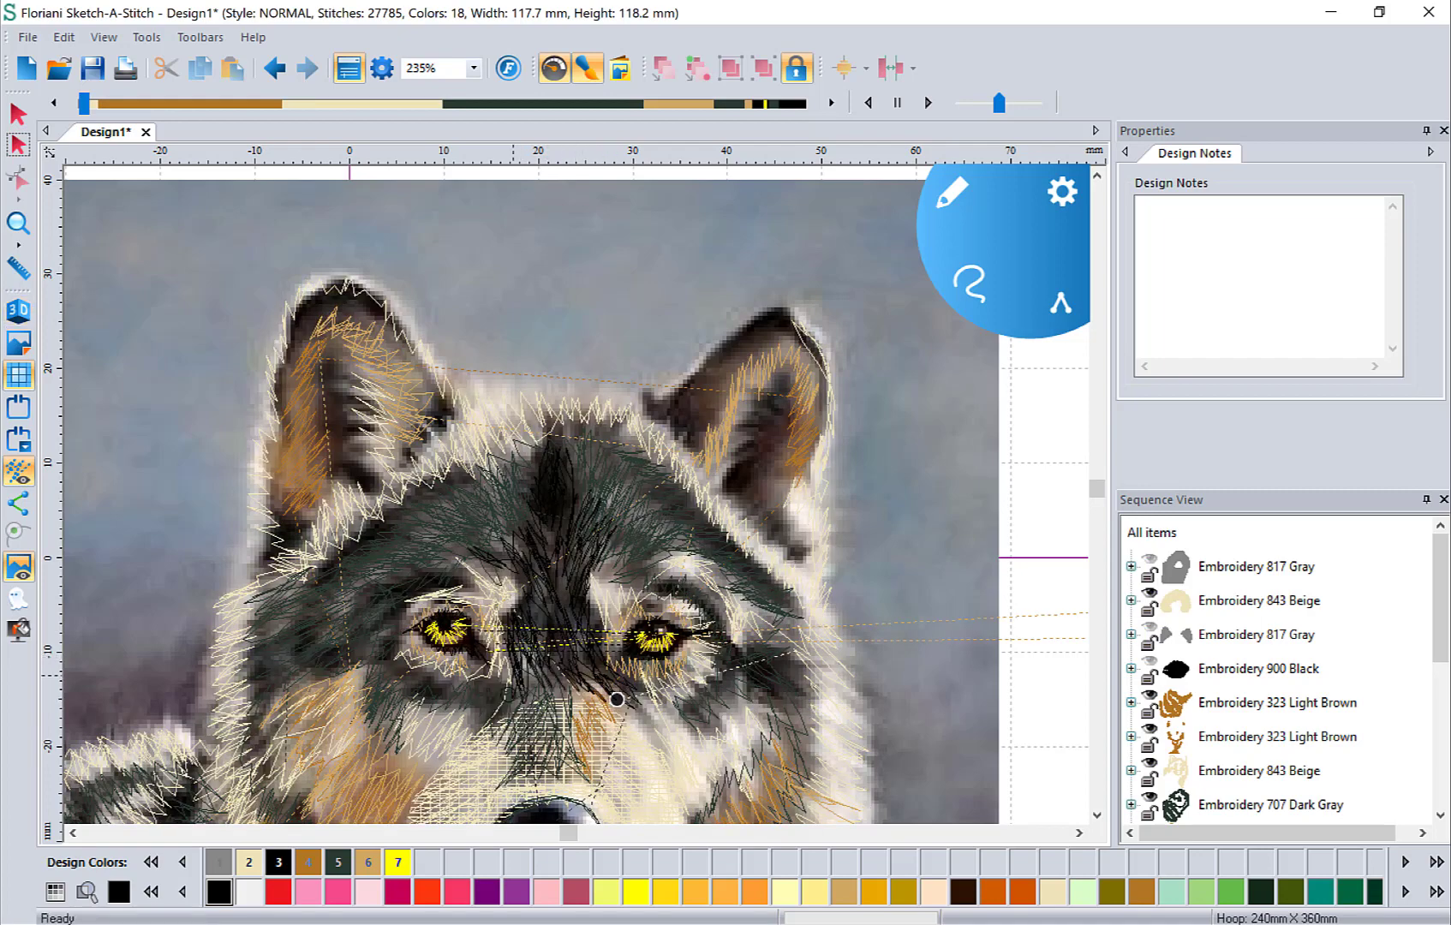
mouse_move(551, 465)
left_mouse_down()
mouse_move(573, 436)
mouse_move(650, 412)
mouse_move(709, 369)
mouse_move(718, 342)
mouse_move(732, 352)
mouse_move(750, 319)
mouse_move(774, 316)
mouse_move(827, 385)
mouse_move(830, 445)
mouse_move(821, 434)
mouse_move(818, 454)
mouse_move(822, 425)
mouse_move(783, 492)
mouse_move(796, 559)
mouse_move(725, 482)
mouse_move(762, 434)
mouse_move(765, 390)
mouse_move(788, 391)
mouse_move(763, 409)
left_mouse_up()
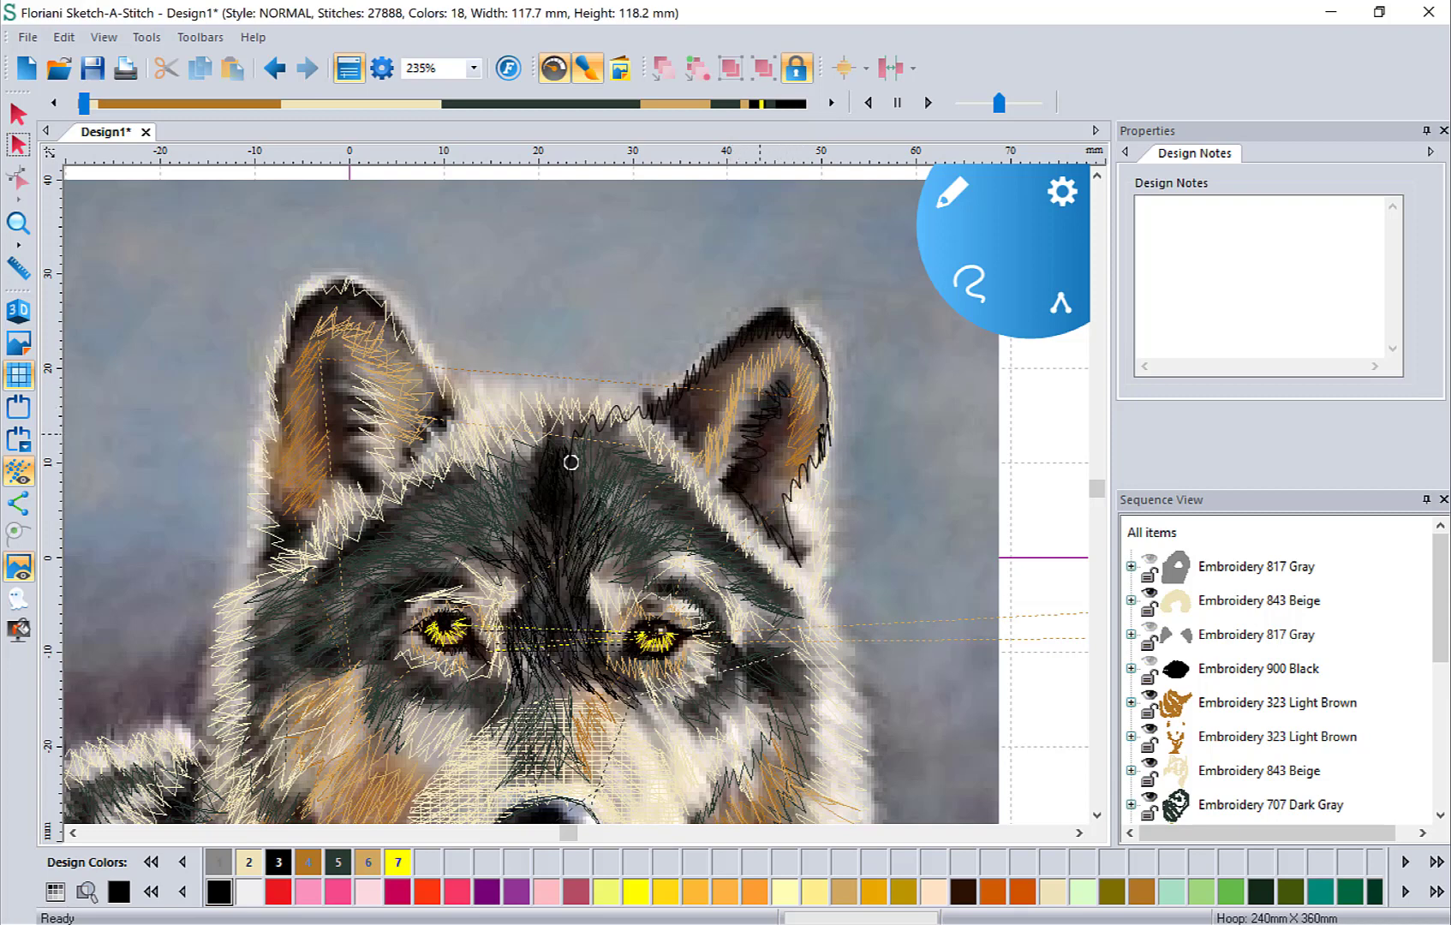
mouse_move(719, 494)
left_mouse_down()
mouse_move(673, 429)
mouse_move(684, 401)
left_mouse_up()
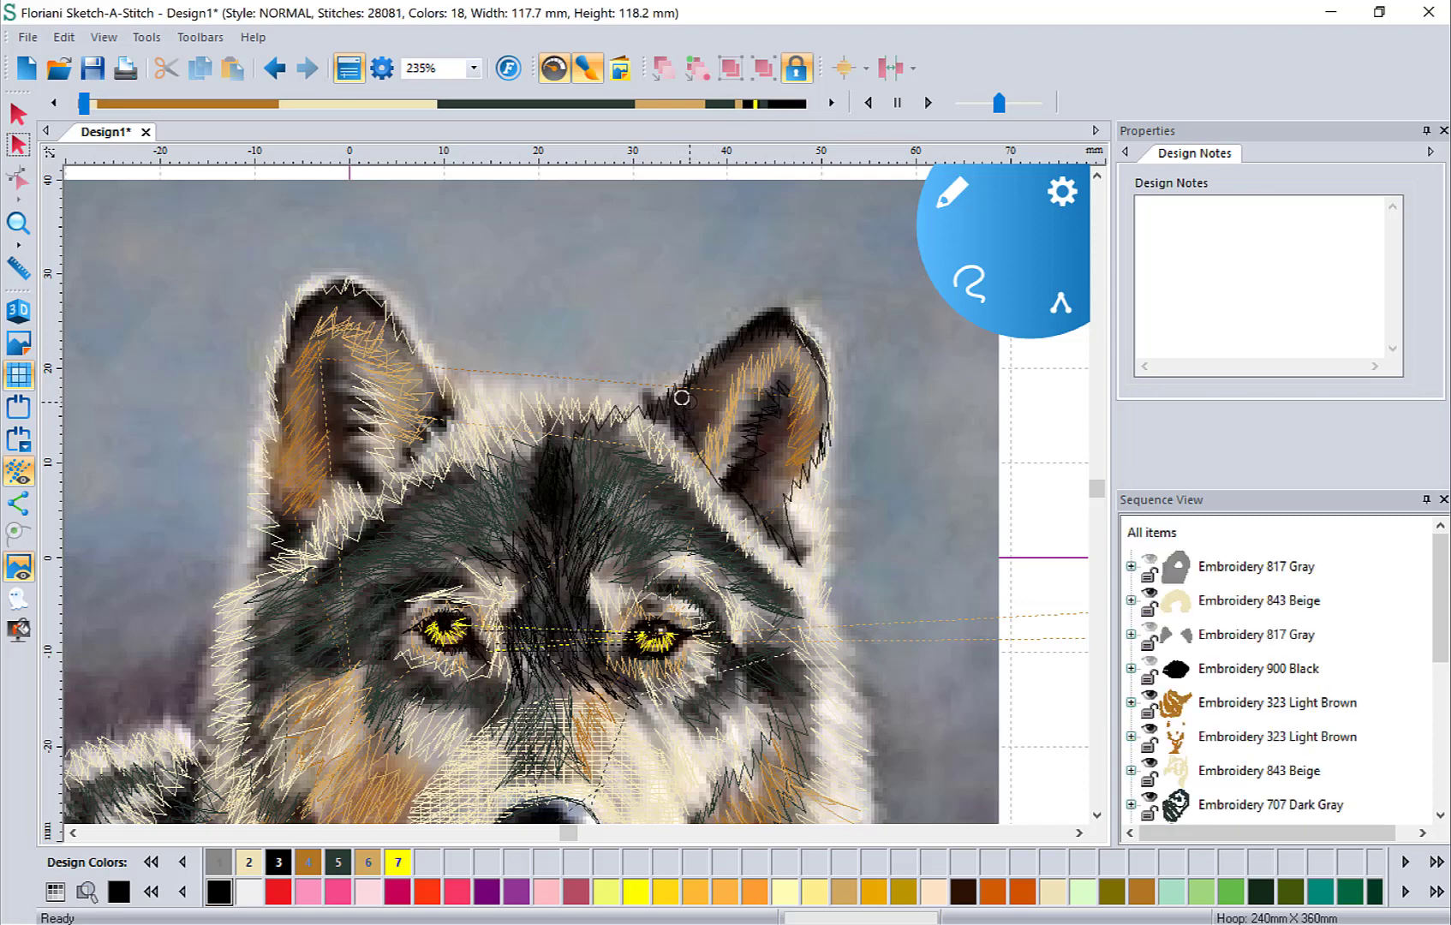
mouse_move(447, 422)
left_mouse_down()
mouse_move(454, 411)
mouse_move(402, 449)
mouse_move(438, 403)
mouse_move(433, 385)
mouse_move(347, 298)
mouse_move(319, 312)
mouse_move(274, 396)
mouse_move(283, 553)
left_mouse_up()
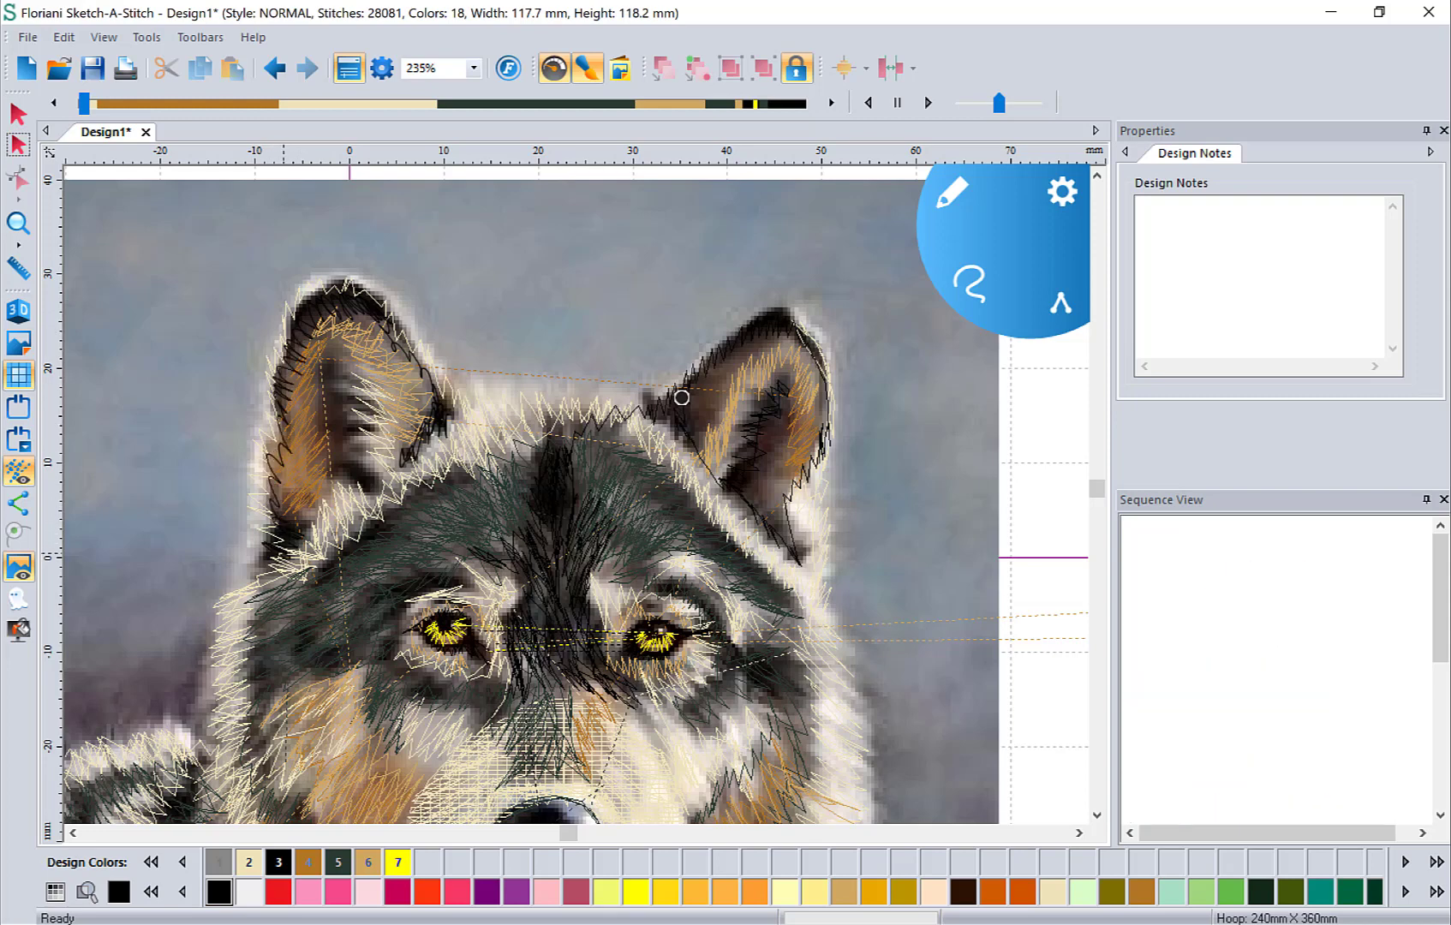
mouse_move(377, 489)
left_mouse_down()
mouse_move(347, 463)
mouse_move(355, 399)
mouse_move(330, 366)
mouse_move(370, 500)
left_mouse_up()
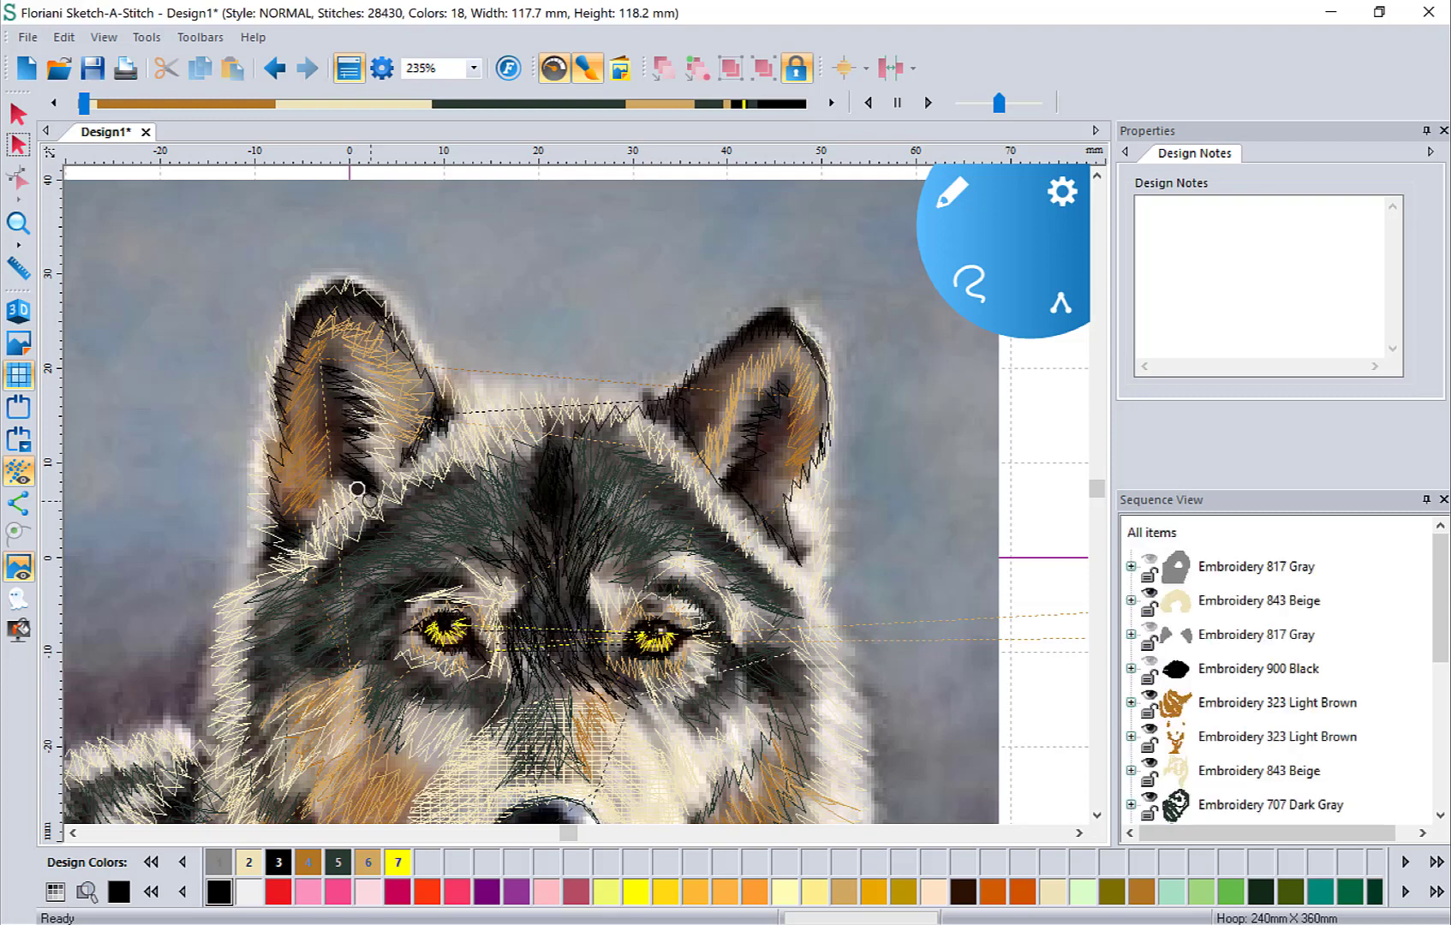
Step: Add black fur strokes along the two dark diagonal stripes running down the neck and chest
left_click(1097, 815)
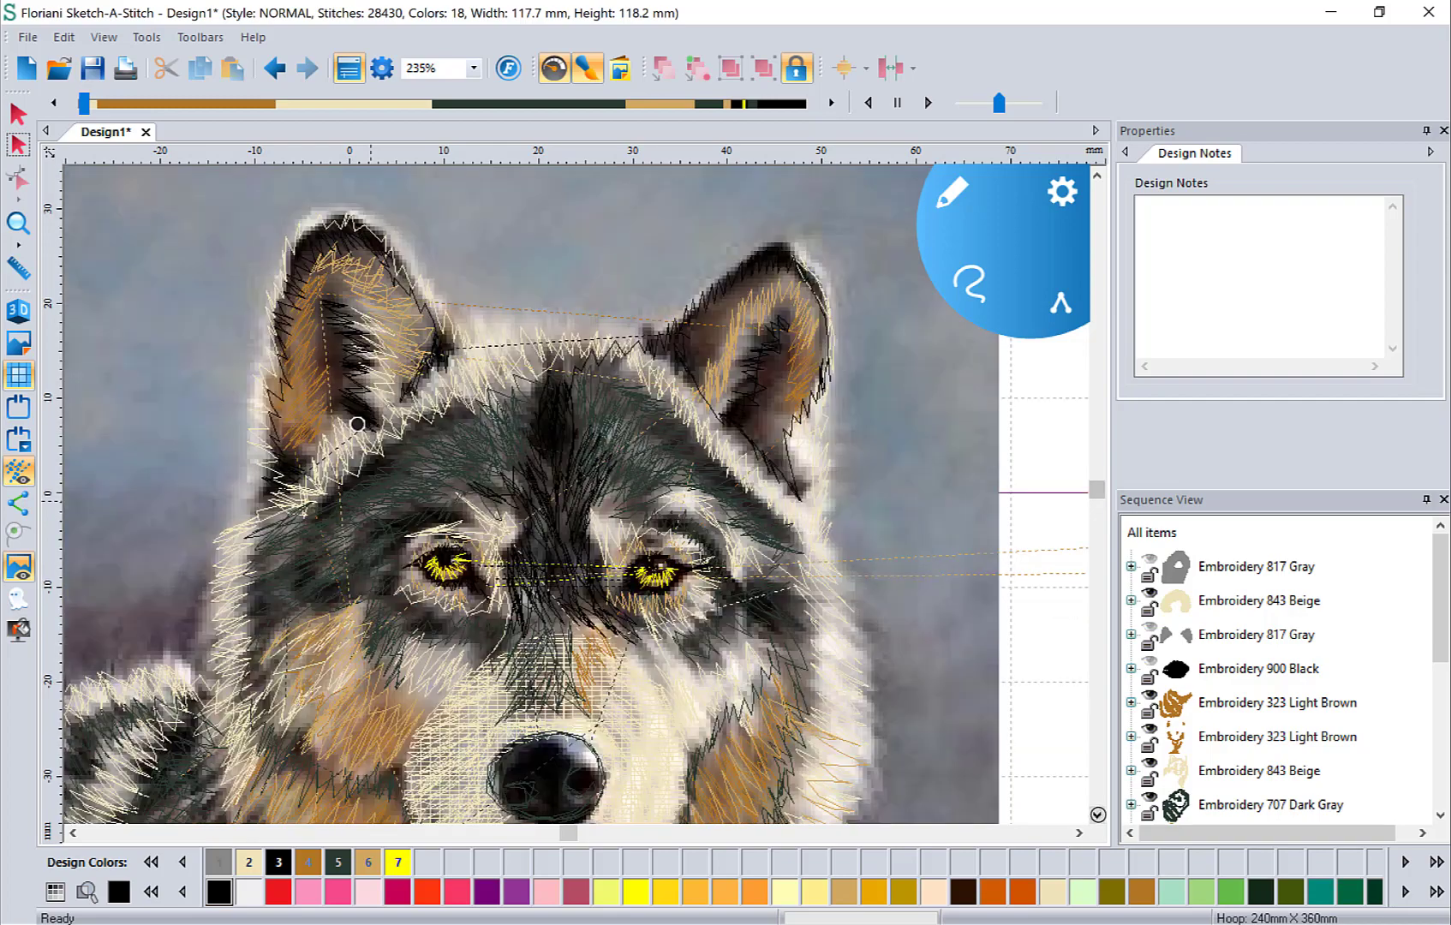
left_click(1098, 815)
left_click(1097, 816)
left_click(1098, 816)
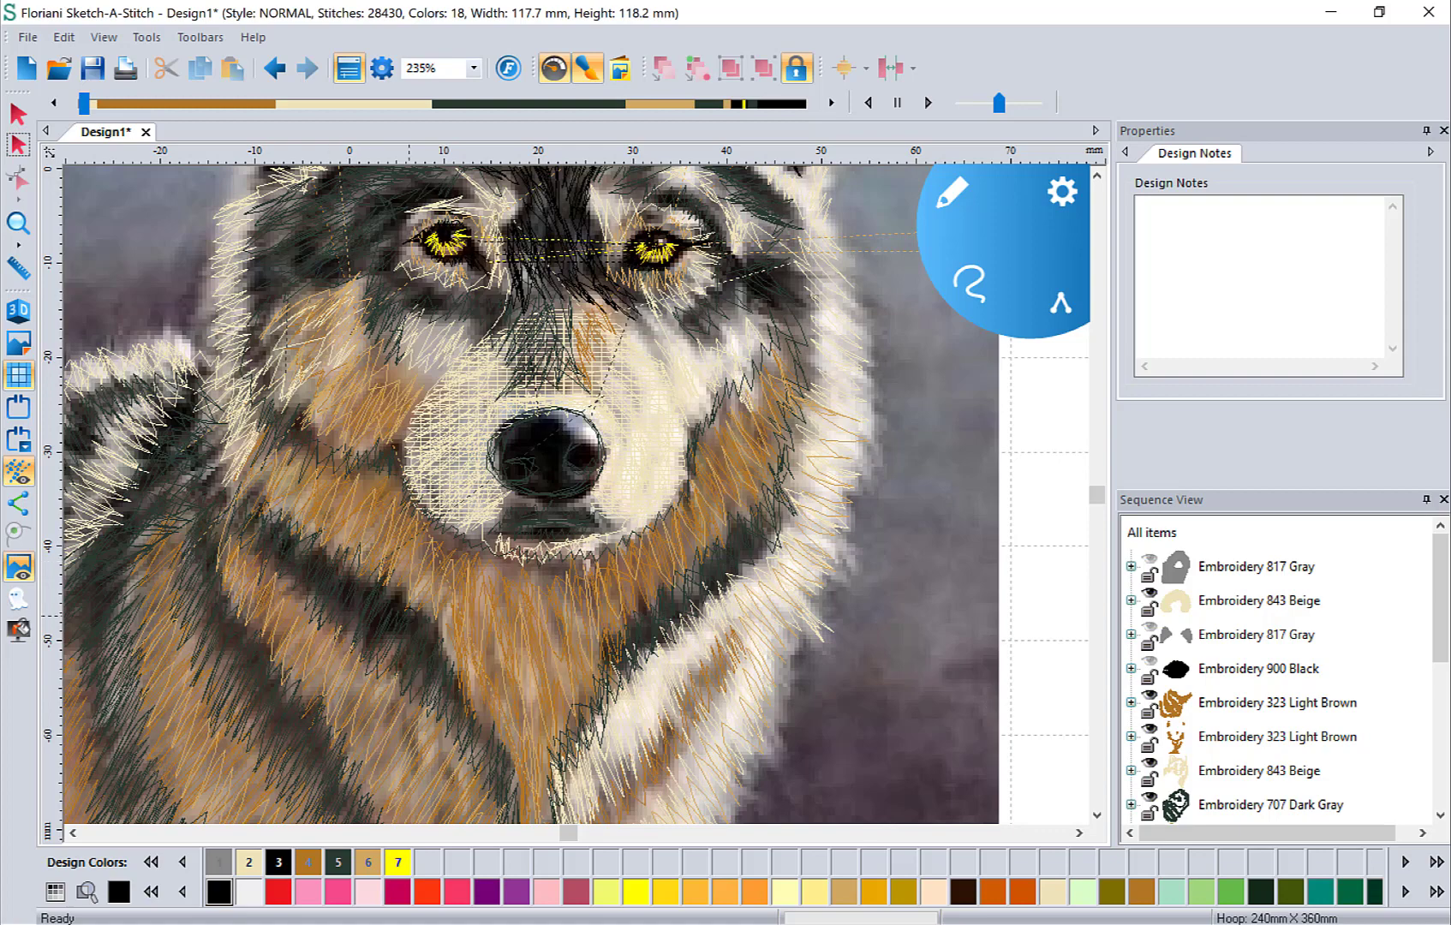
left_click(73, 833)
left_click(73, 832)
left_click(74, 833)
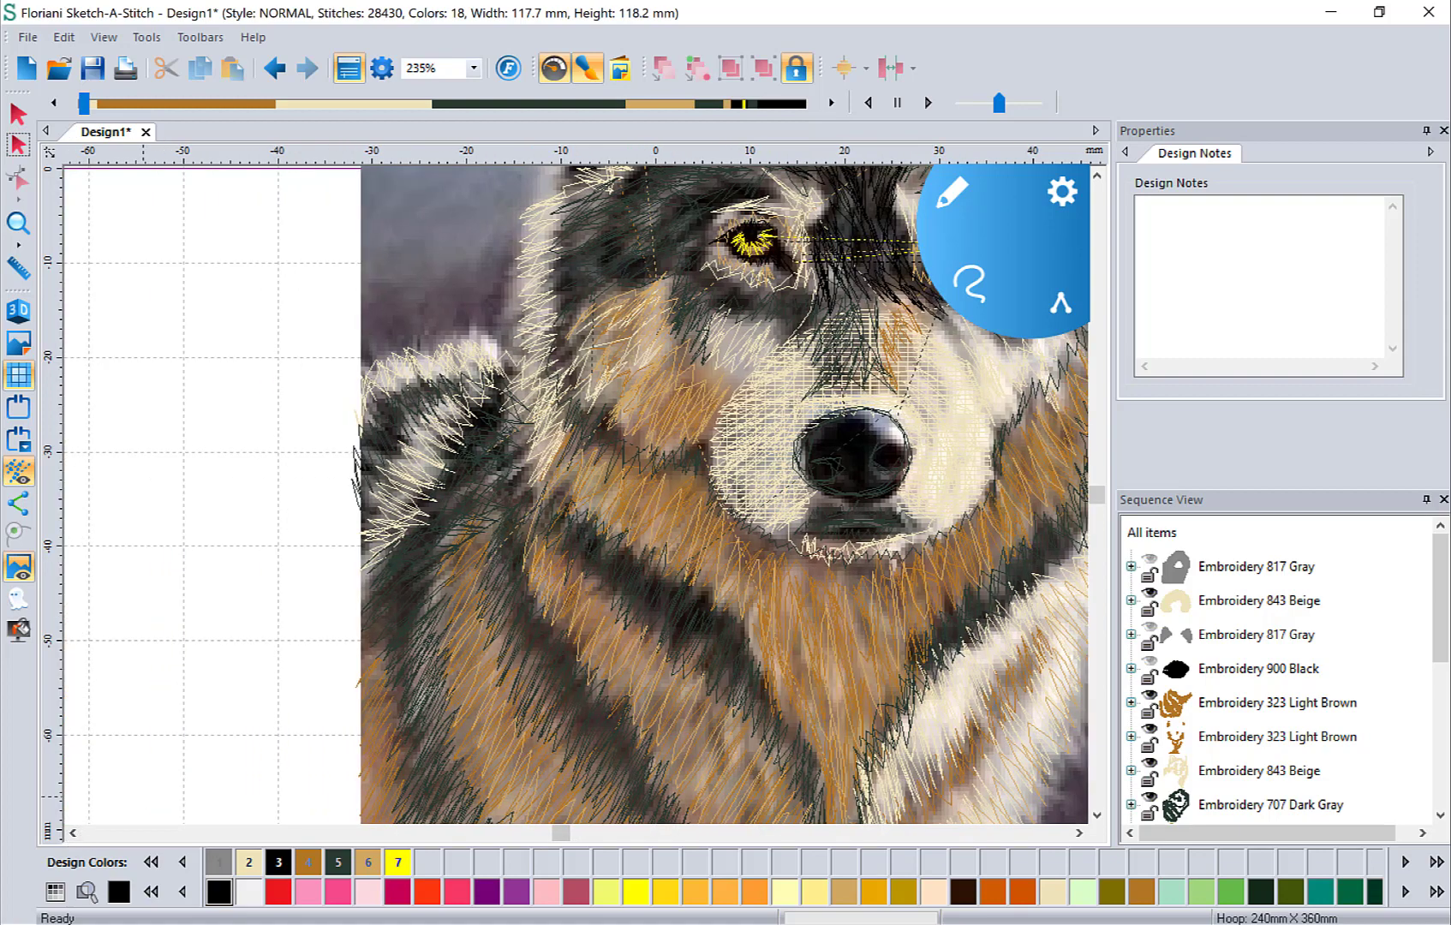
left_click(1098, 816)
left_click(1098, 816)
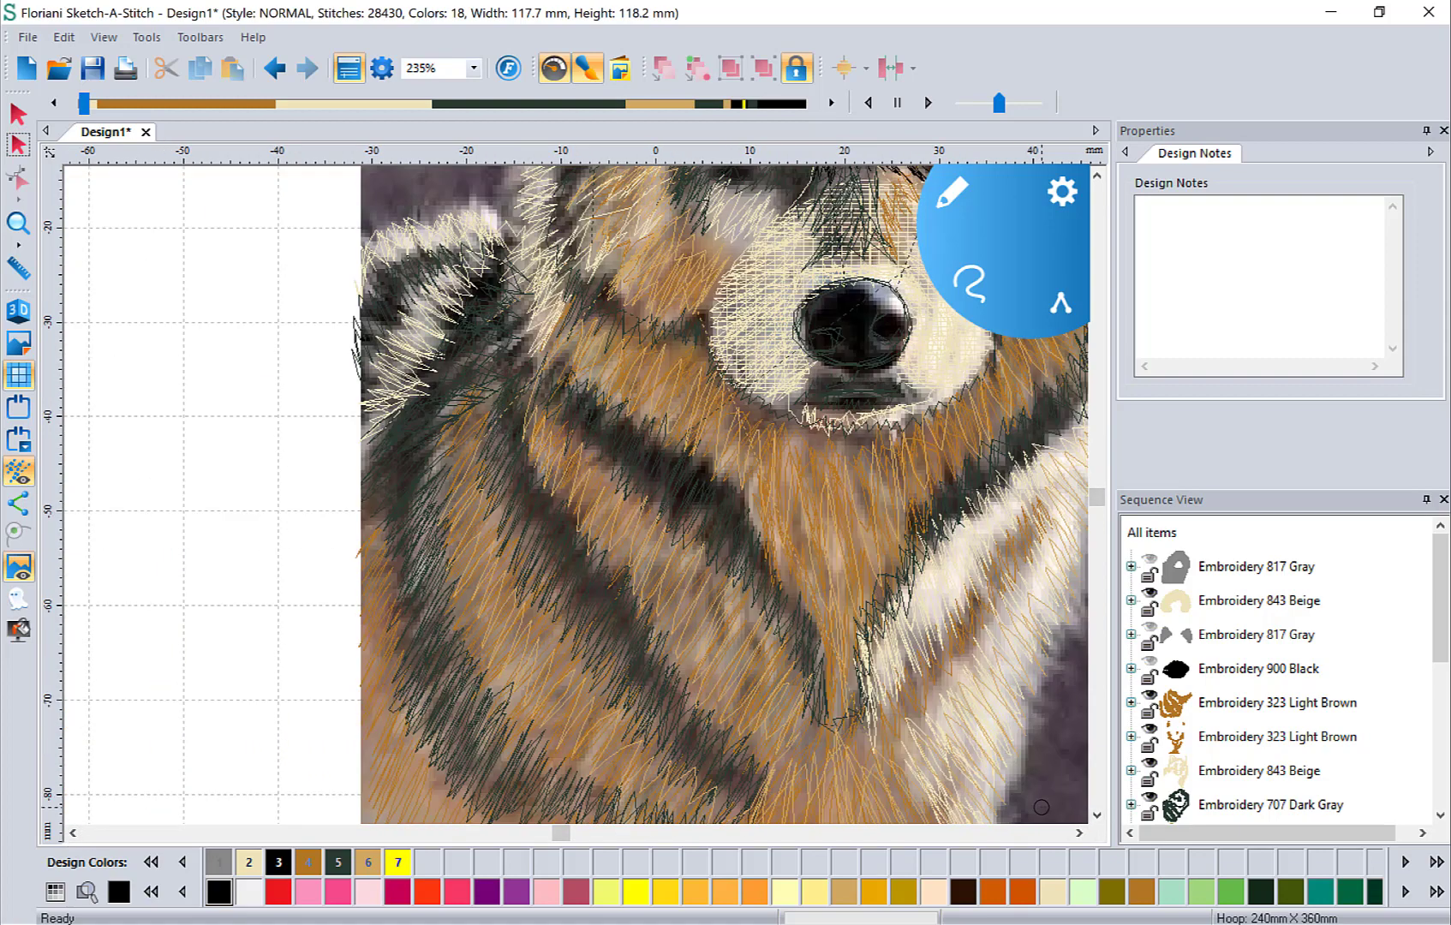
mouse_move(512, 401)
left_mouse_down()
mouse_move(540, 595)
mouse_move(601, 568)
mouse_move(619, 697)
mouse_move(673, 699)
mouse_move(696, 788)
mouse_move(738, 771)
mouse_move(755, 811)
left_mouse_up()
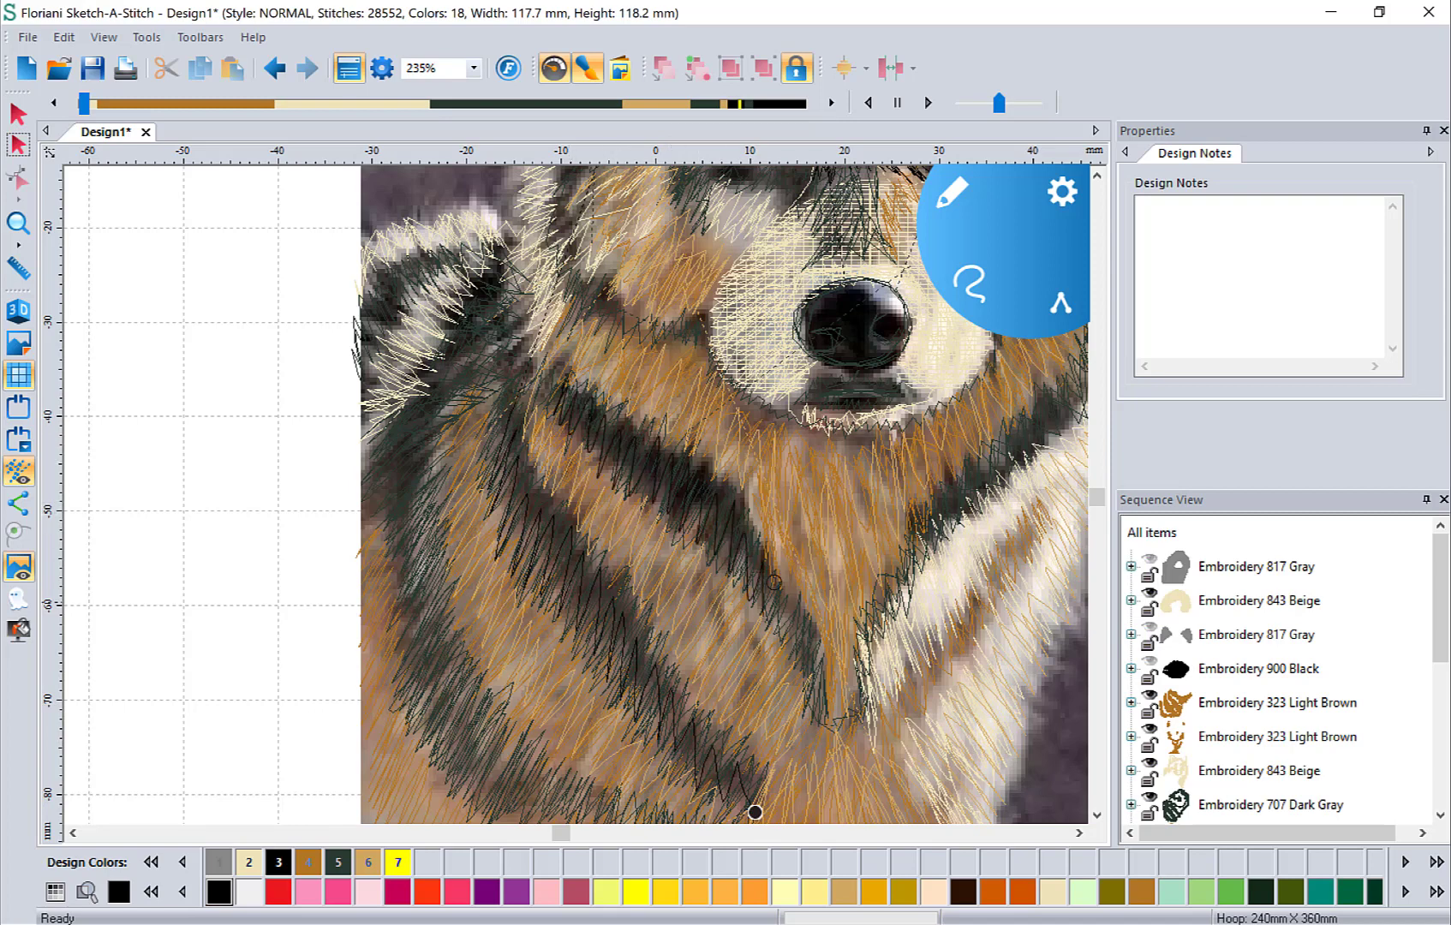
left_click_drag(773, 582, 832, 720)
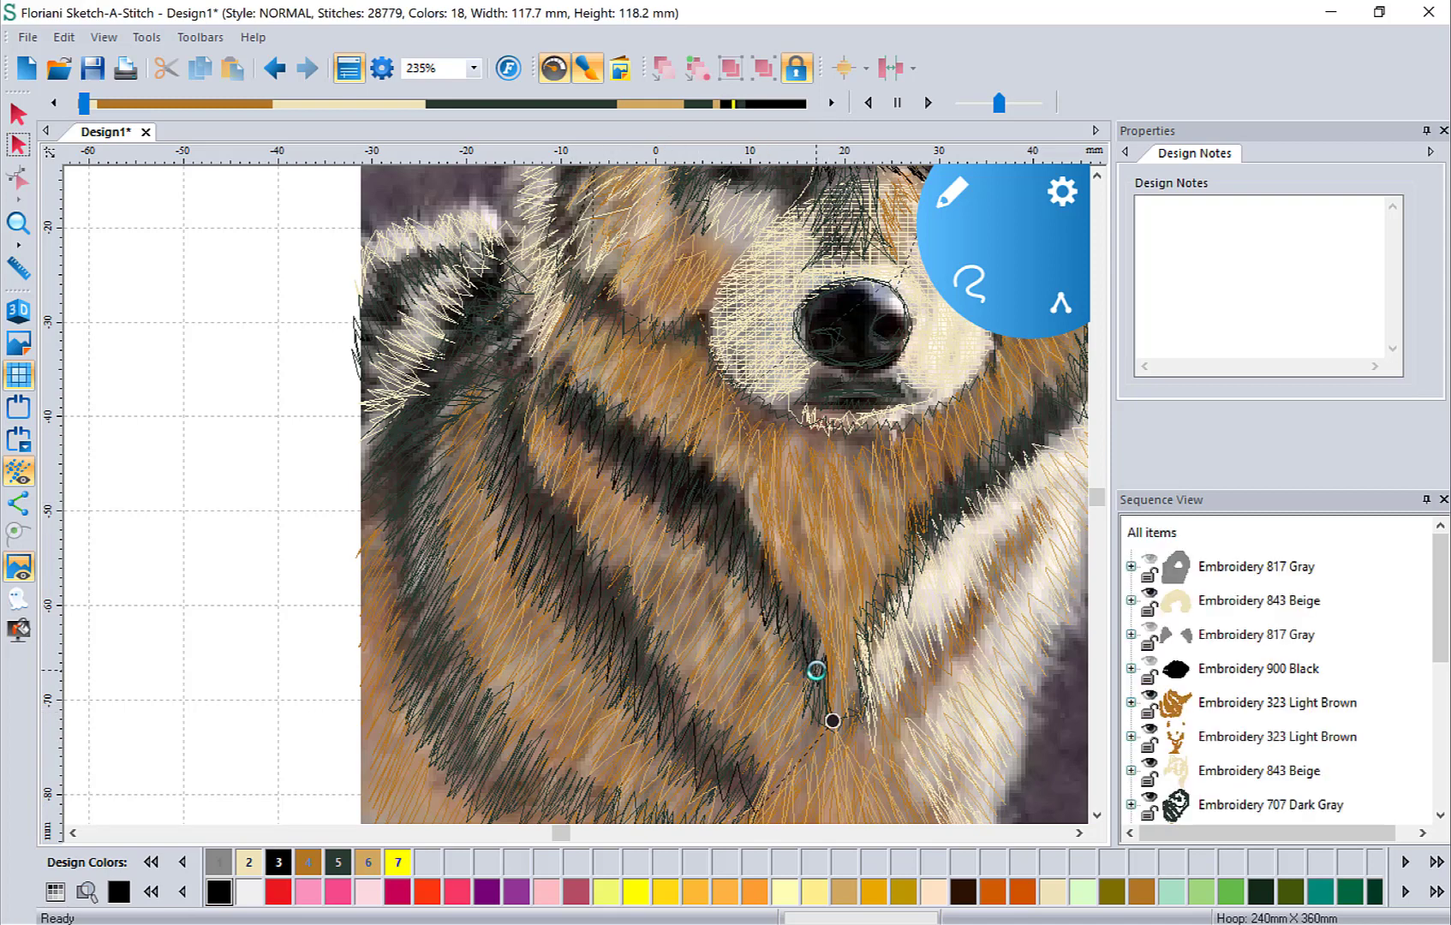
Step: Preview the stitches in 3D with the whole wolf design fitted in view
left_click(18, 310)
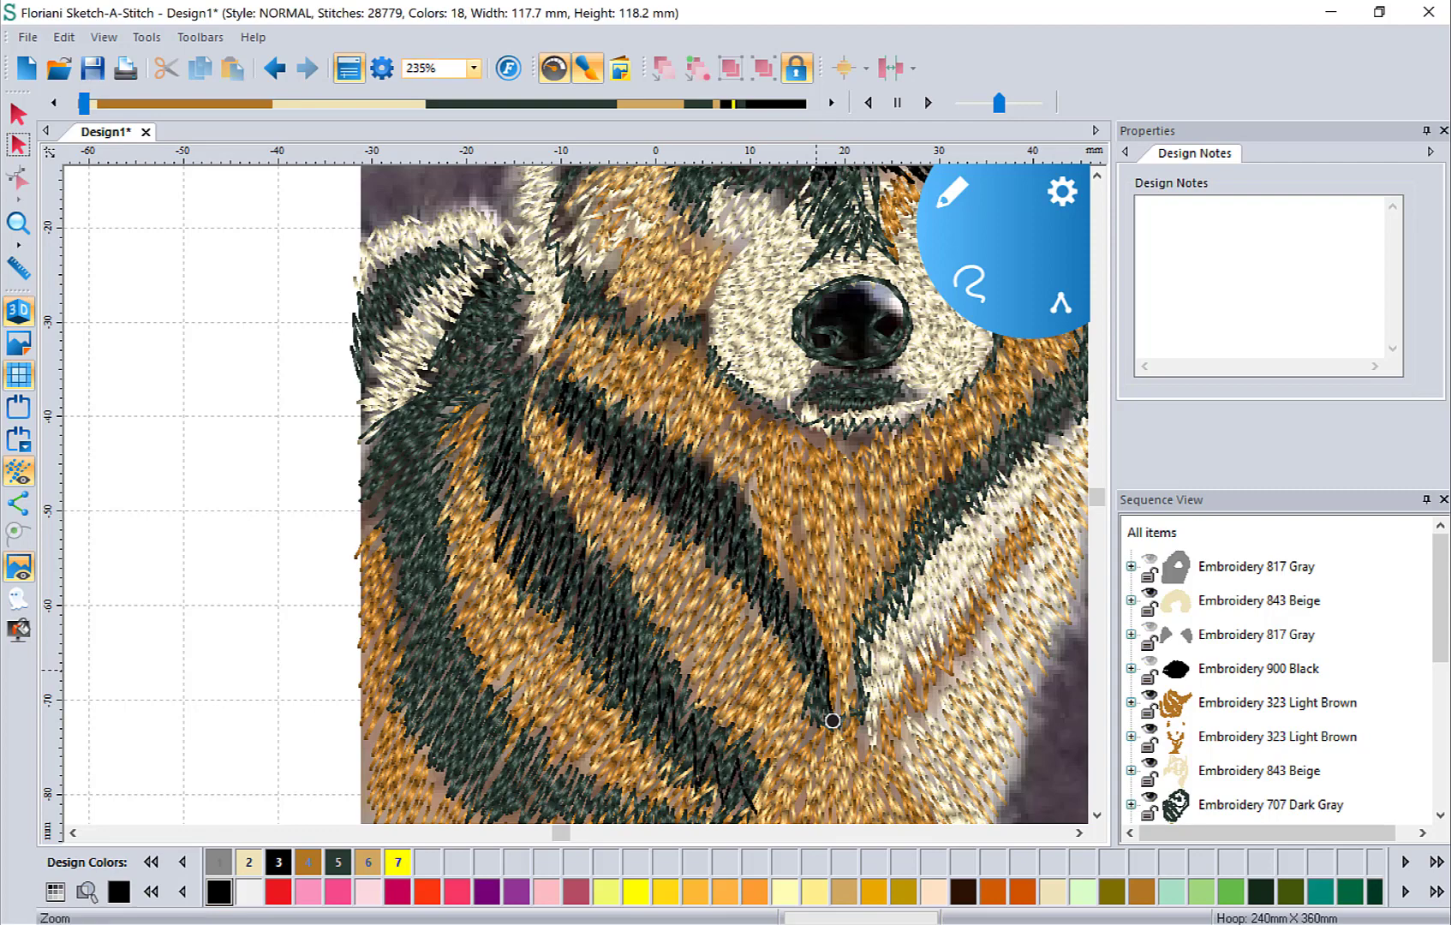
left_click(473, 68)
left_click(447, 115)
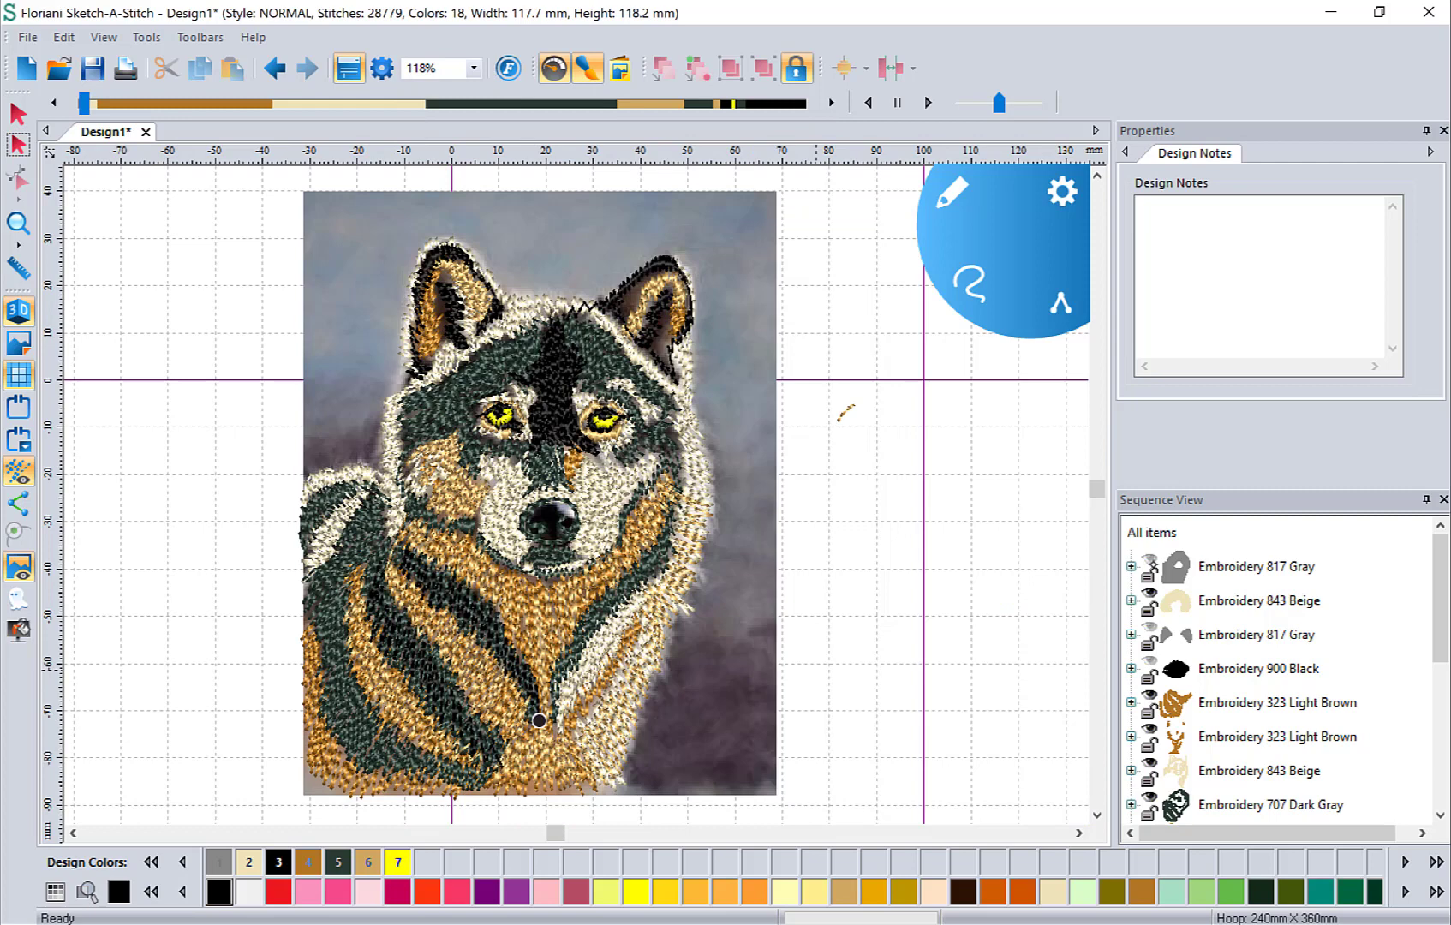
Step: Show the hidden gray and black base fills and hide the photo backdrop
left_click(1152, 558)
left_click(1151, 627)
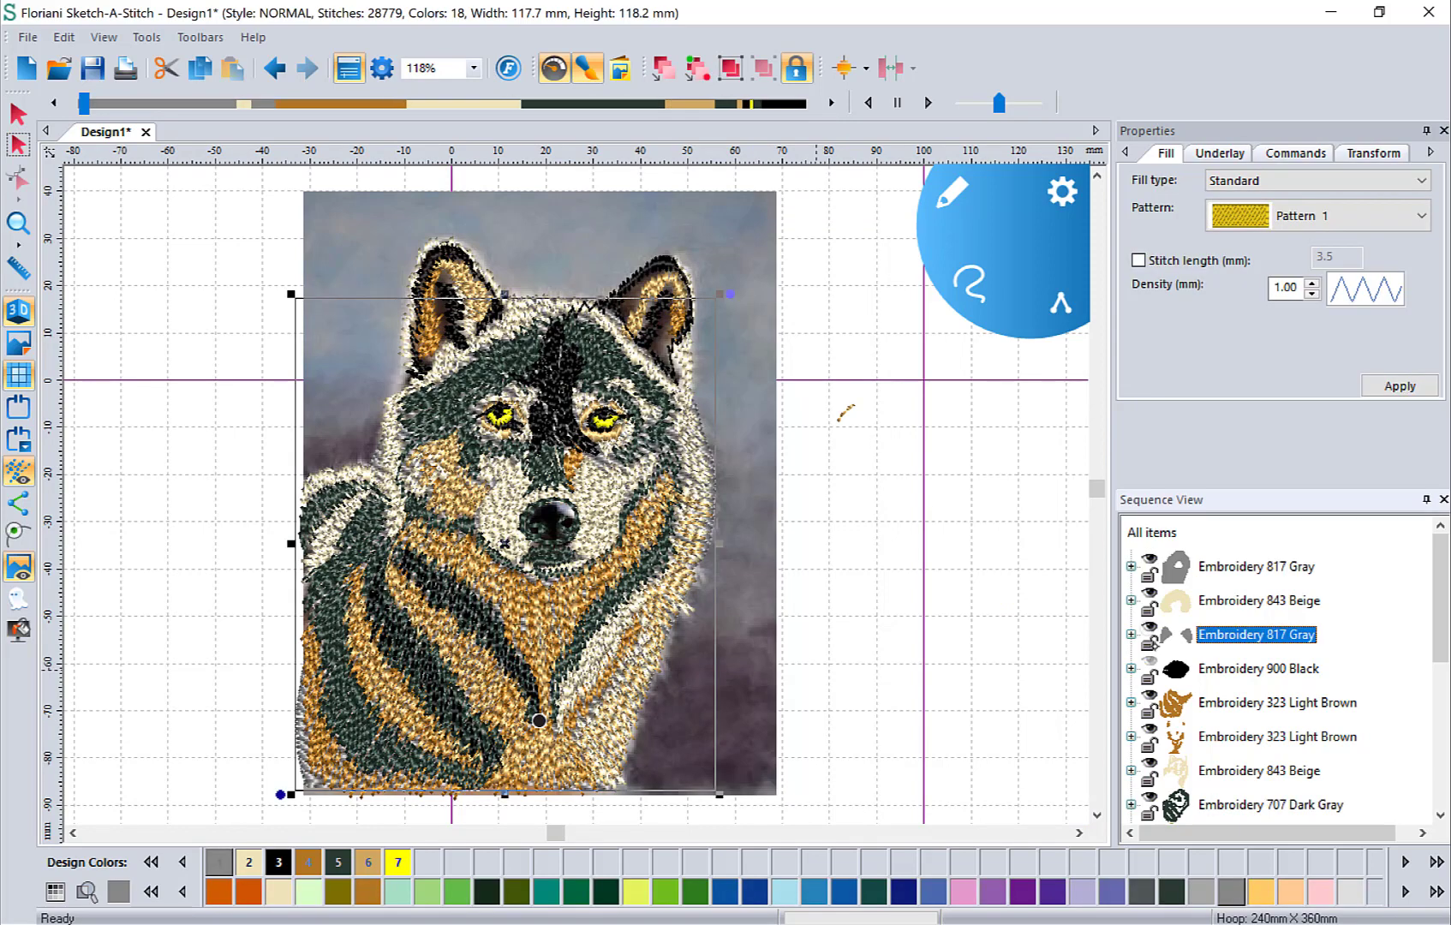
left_click(1150, 661)
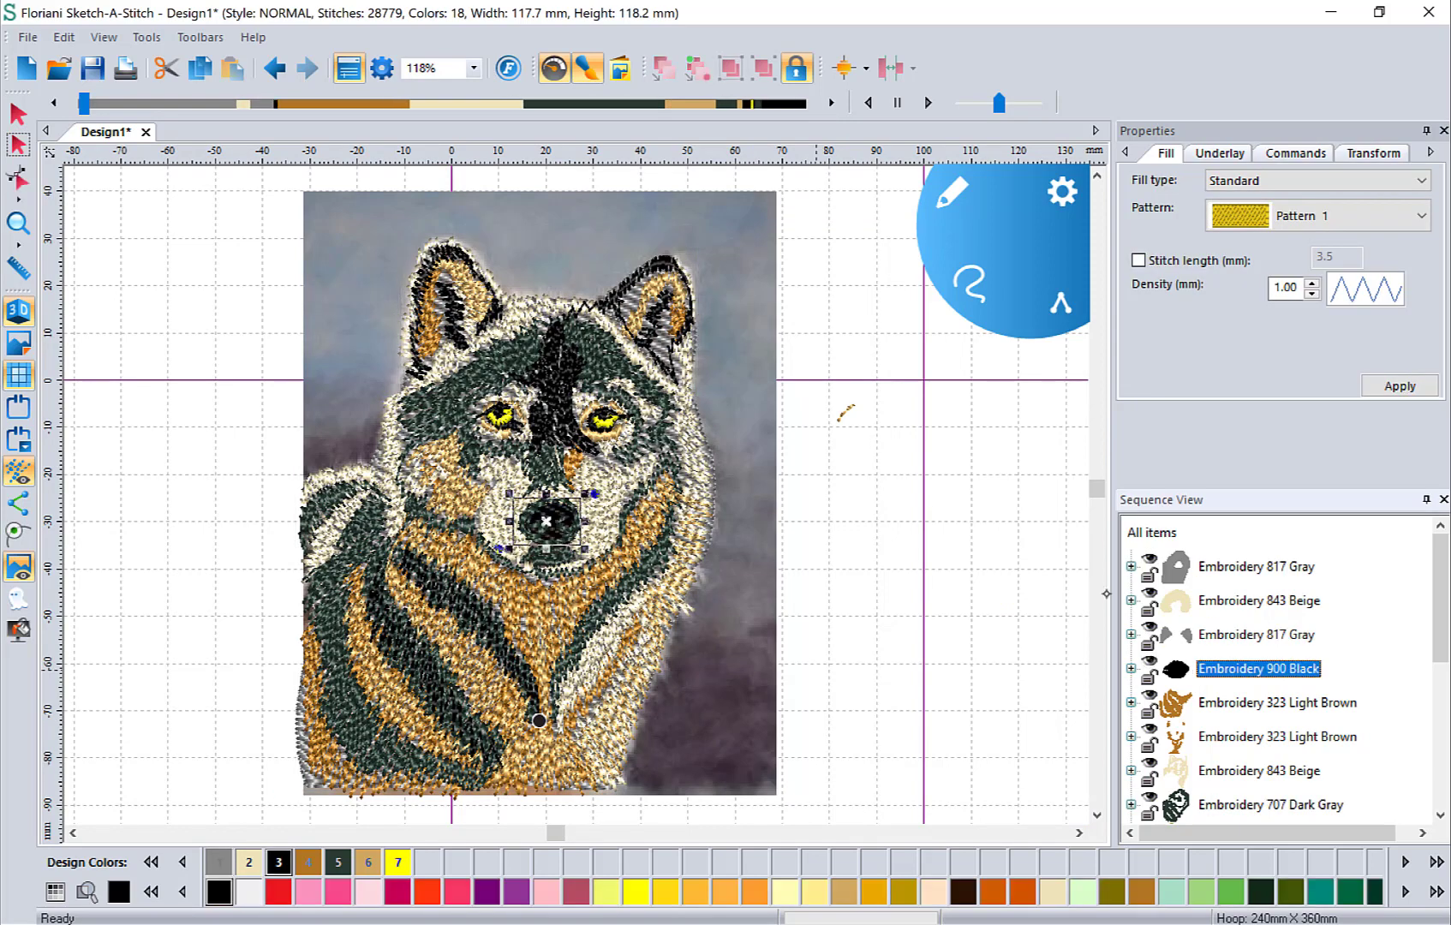
left_click(20, 570)
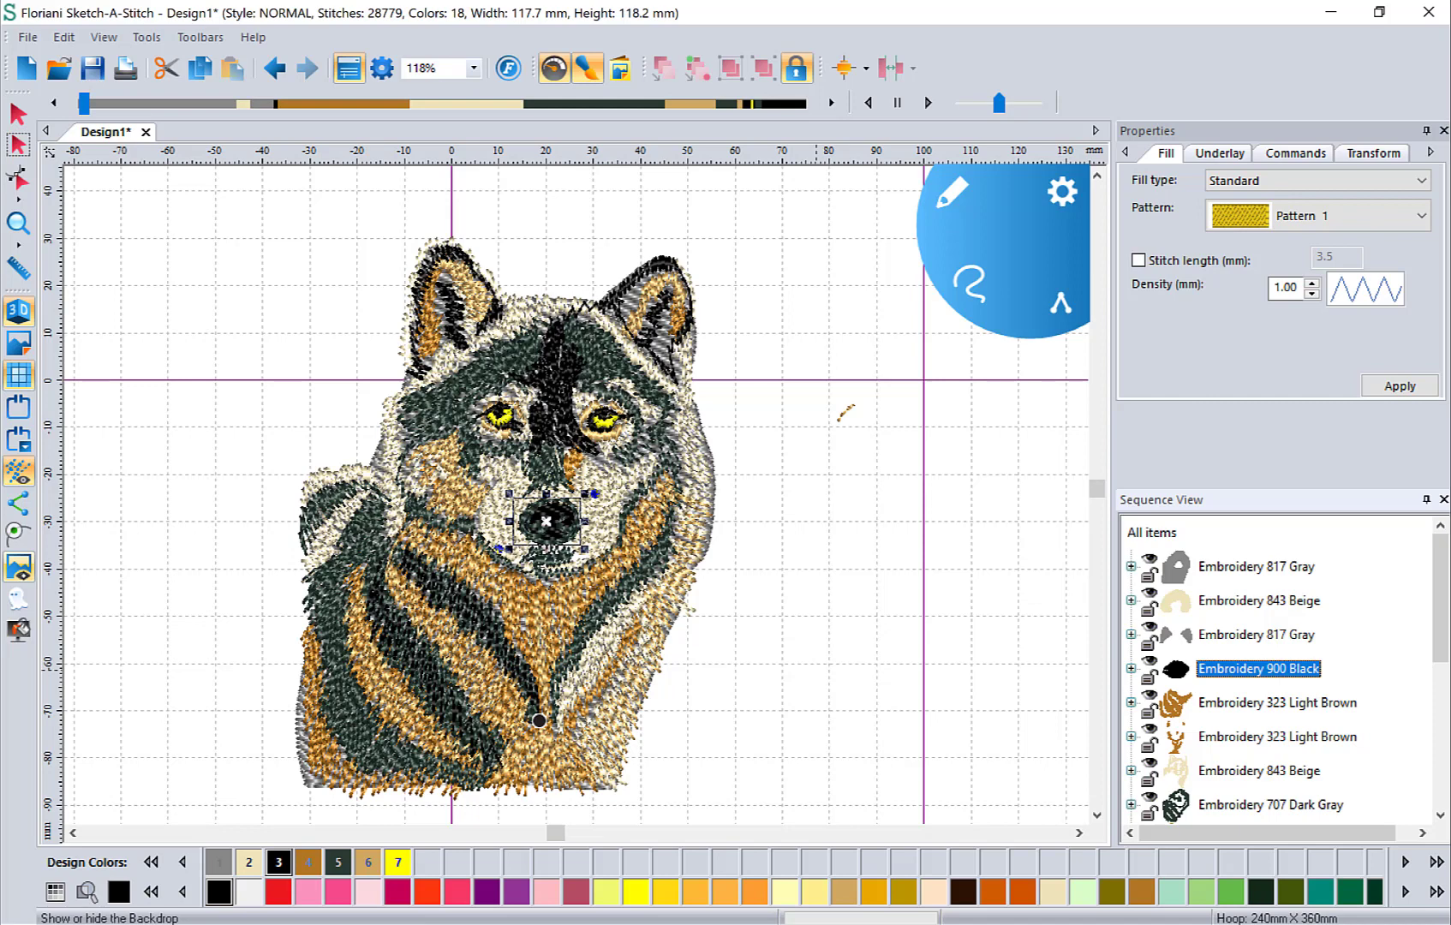
Step: Open the wolf1.waf design from Downloads to view its stitches in 3D, and return to Design1
left_click(64, 37)
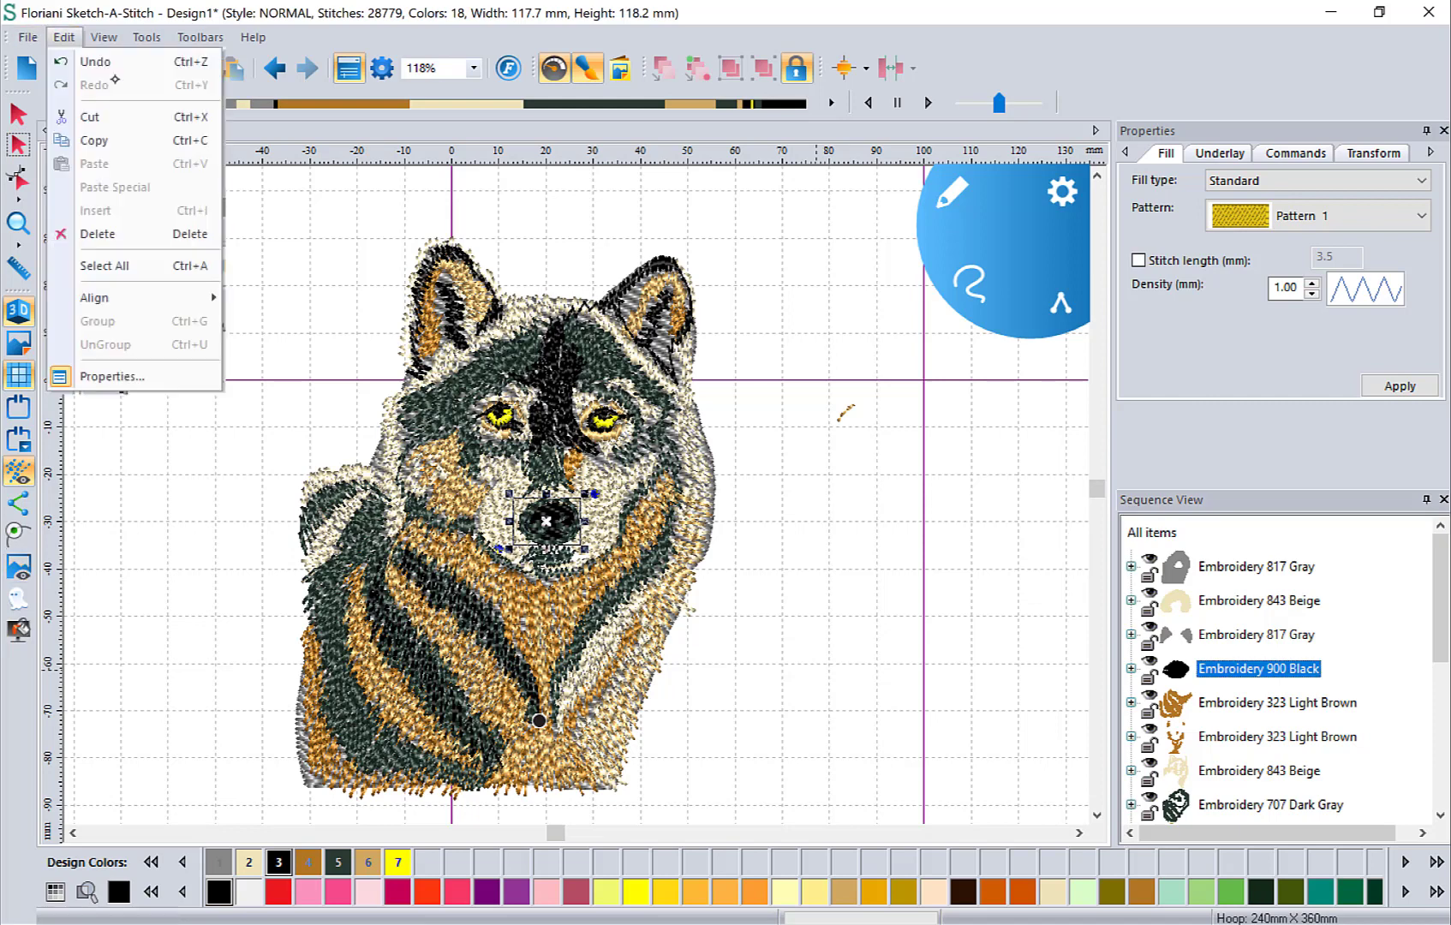
left_click(226, 180)
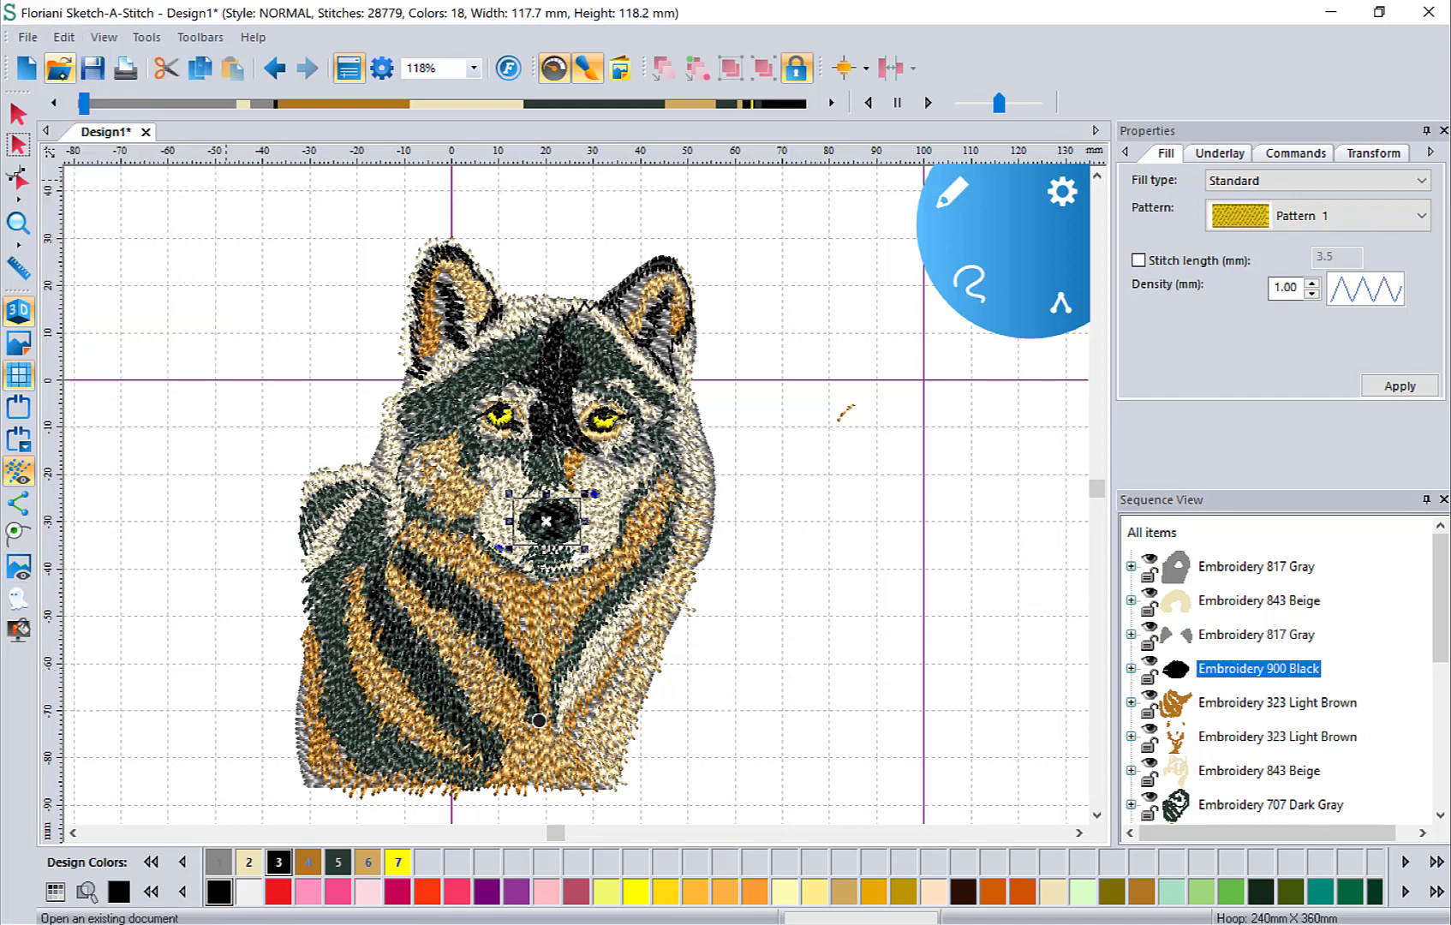
left_click(59, 67)
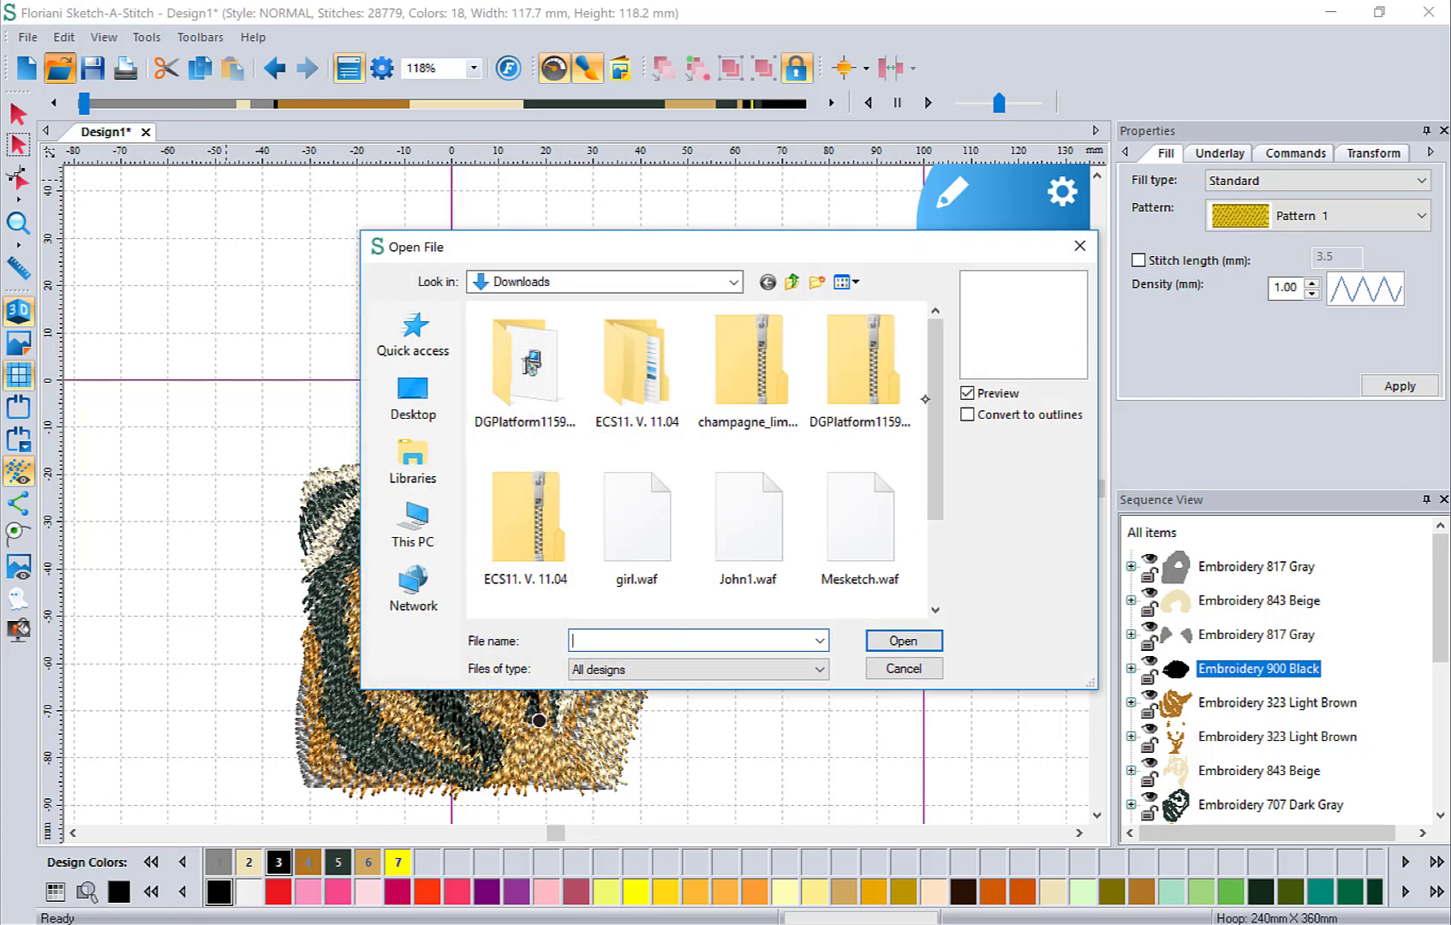
left_click_drag(935, 401, 934, 490)
left_click(649, 563)
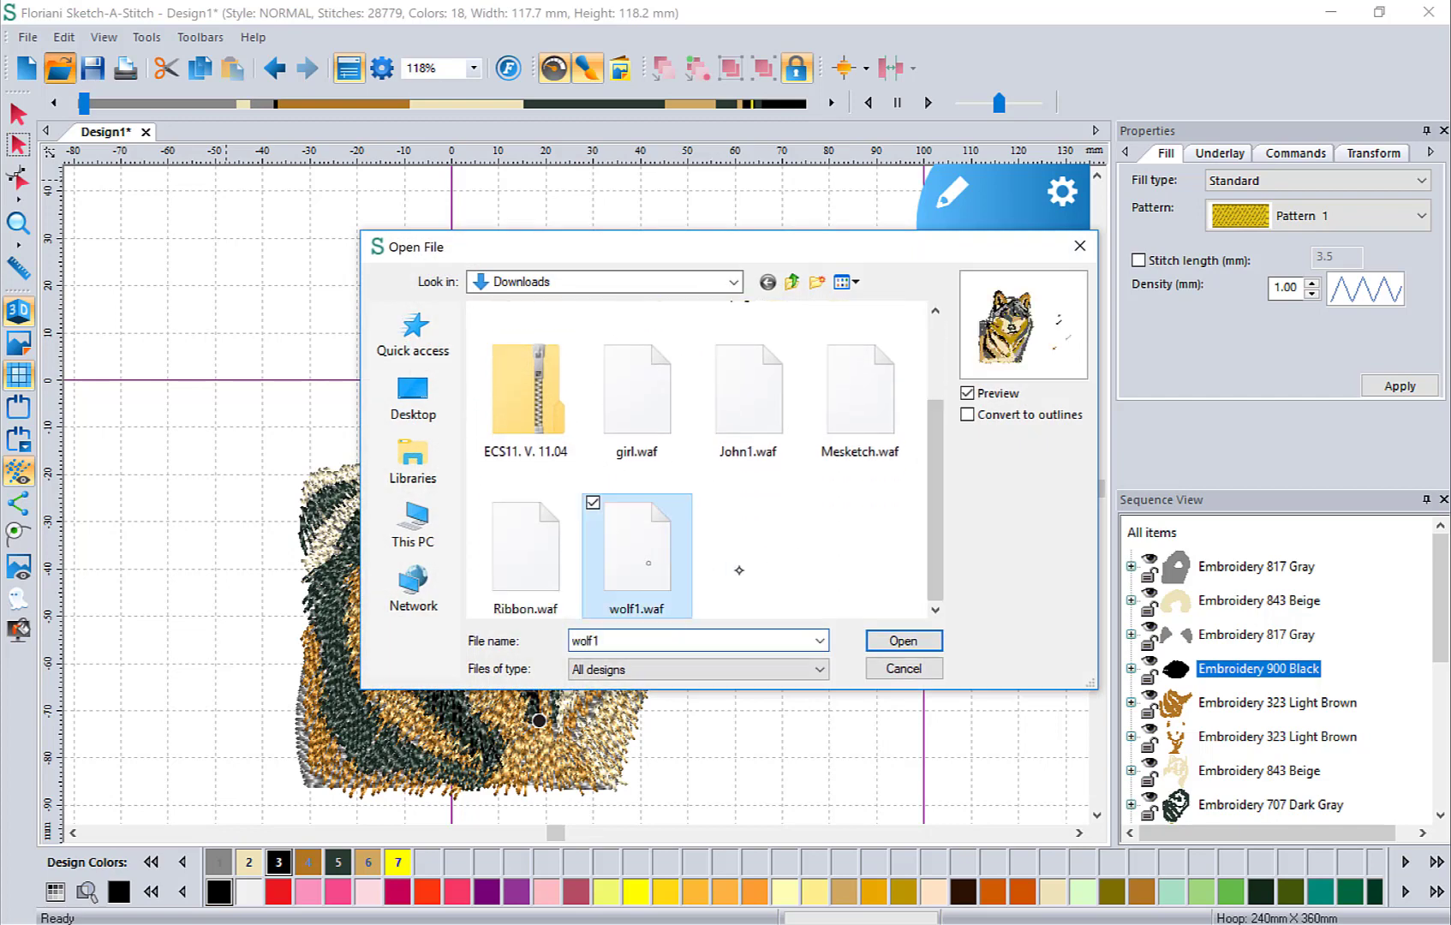
left_click(912, 640)
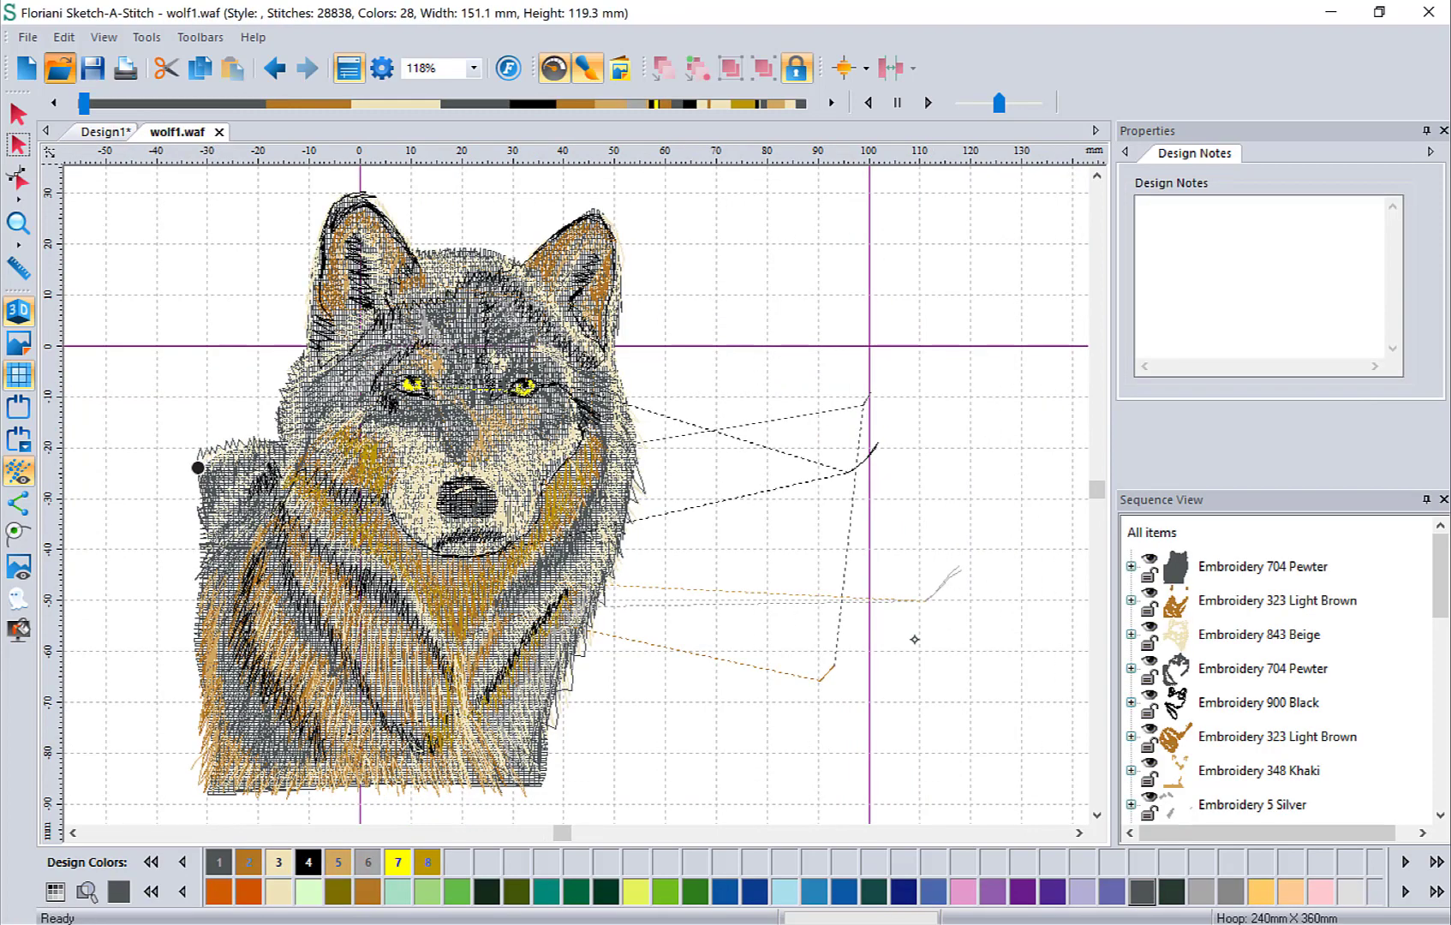
left_click(18, 309)
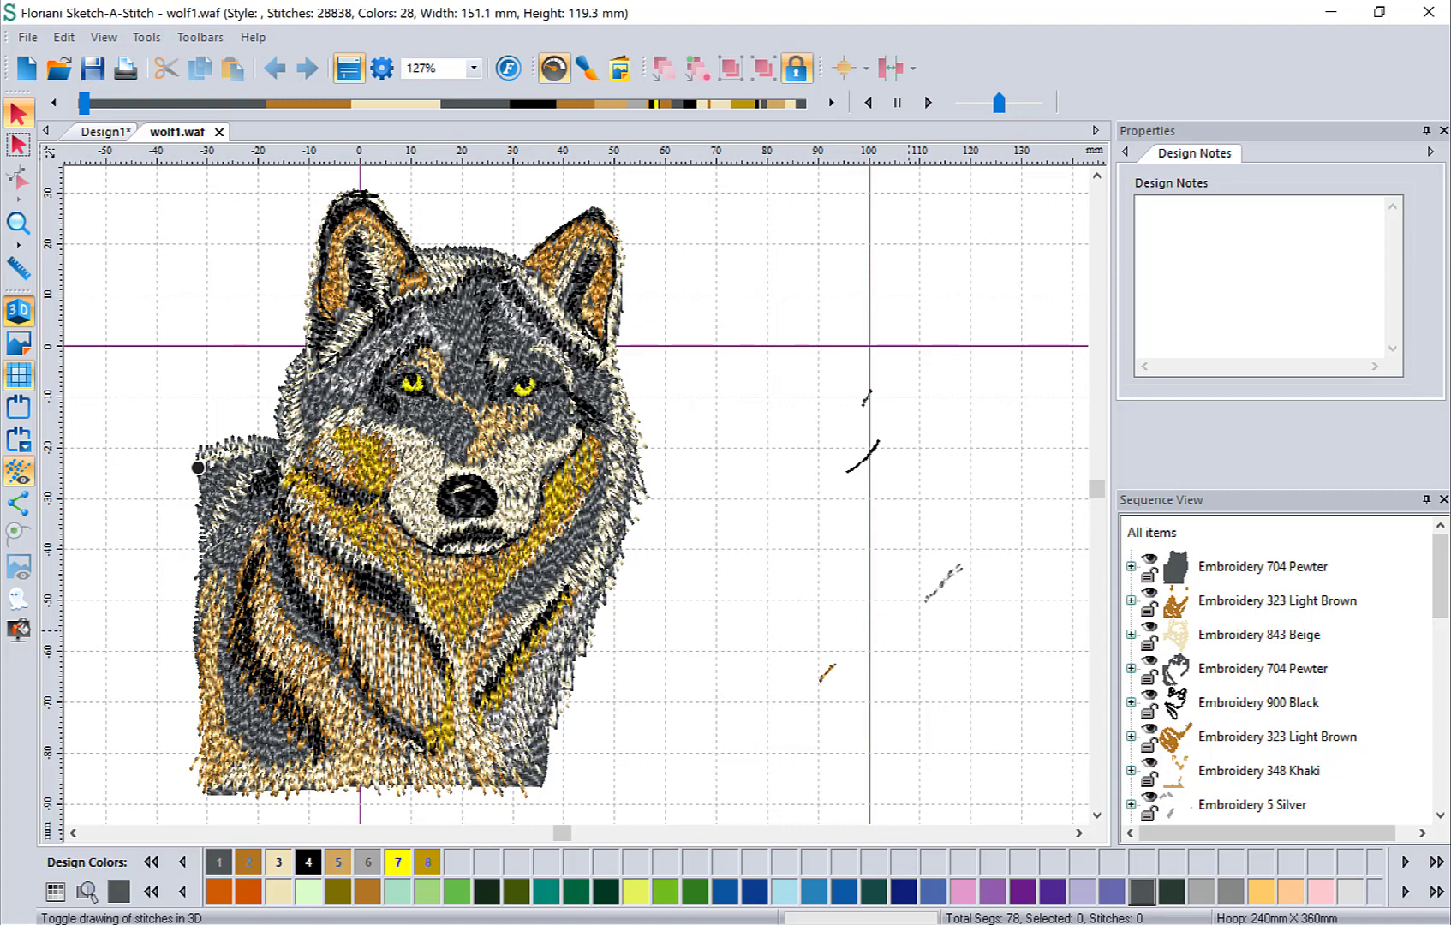
left_click(108, 133)
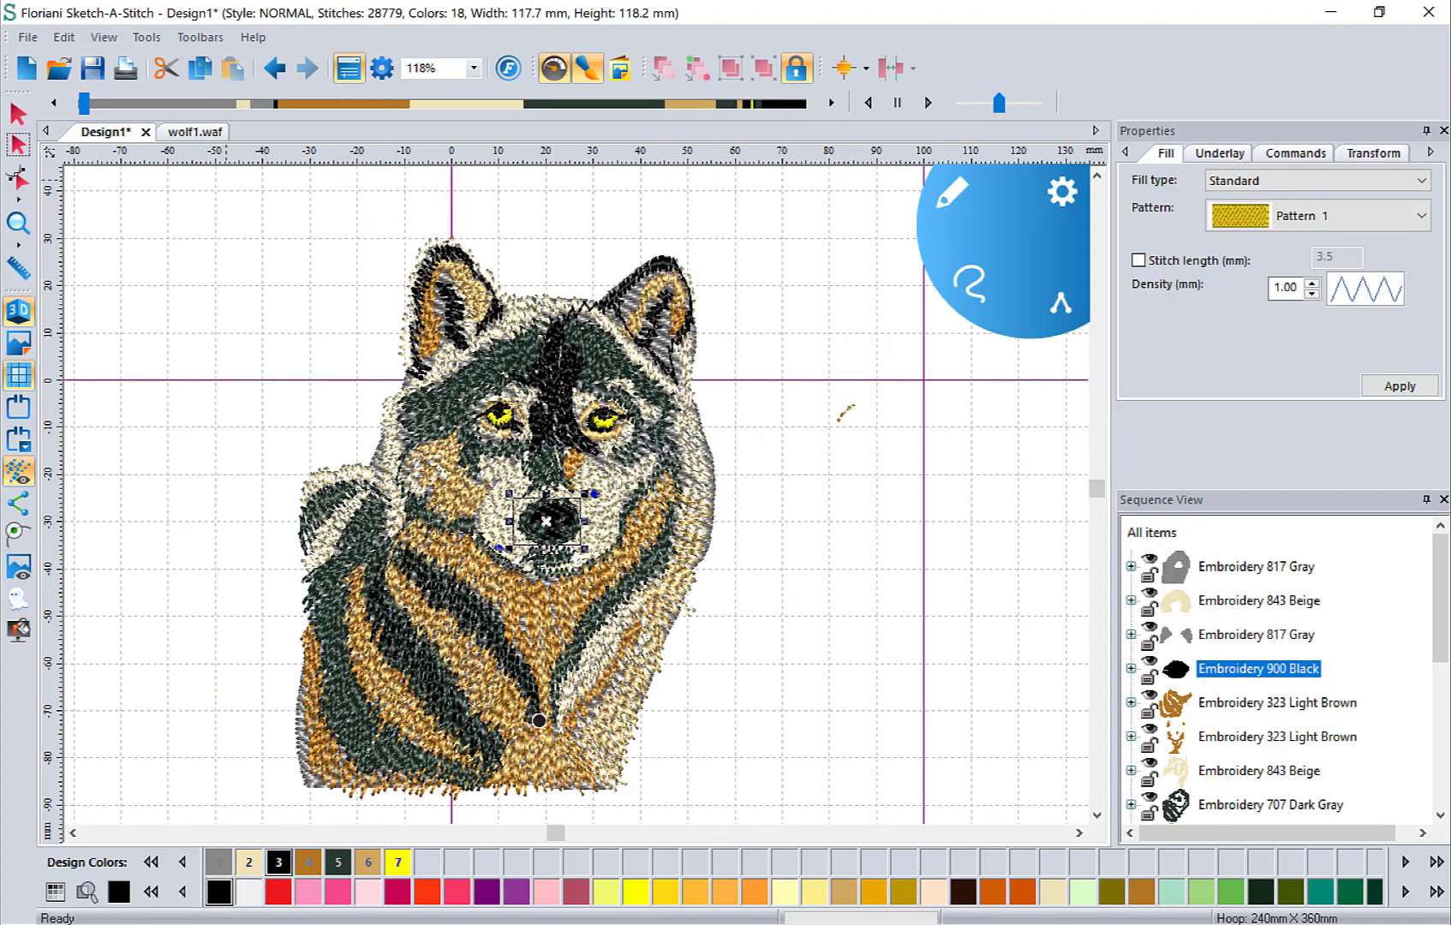